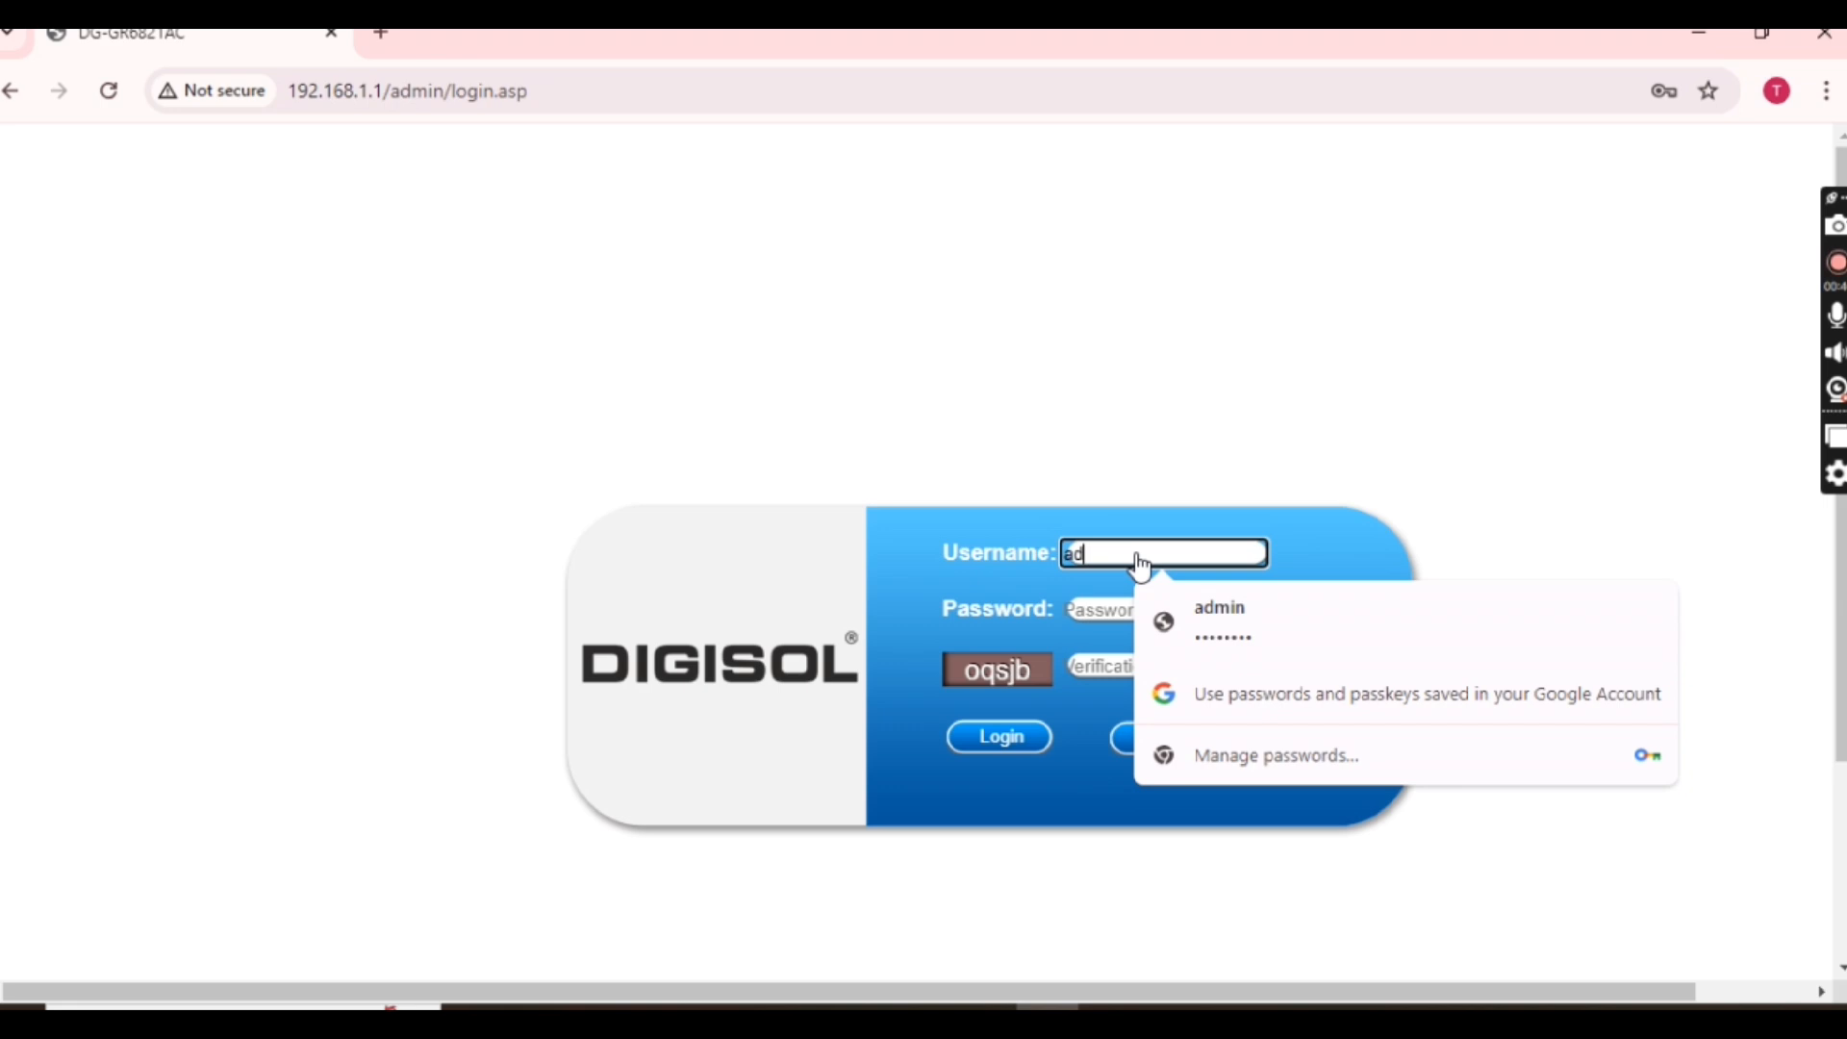
# Step: Fill the login form with username admin, the admin password and the displayed verification code
pyautogui.write('min')
pyautogui.click(1117, 614)
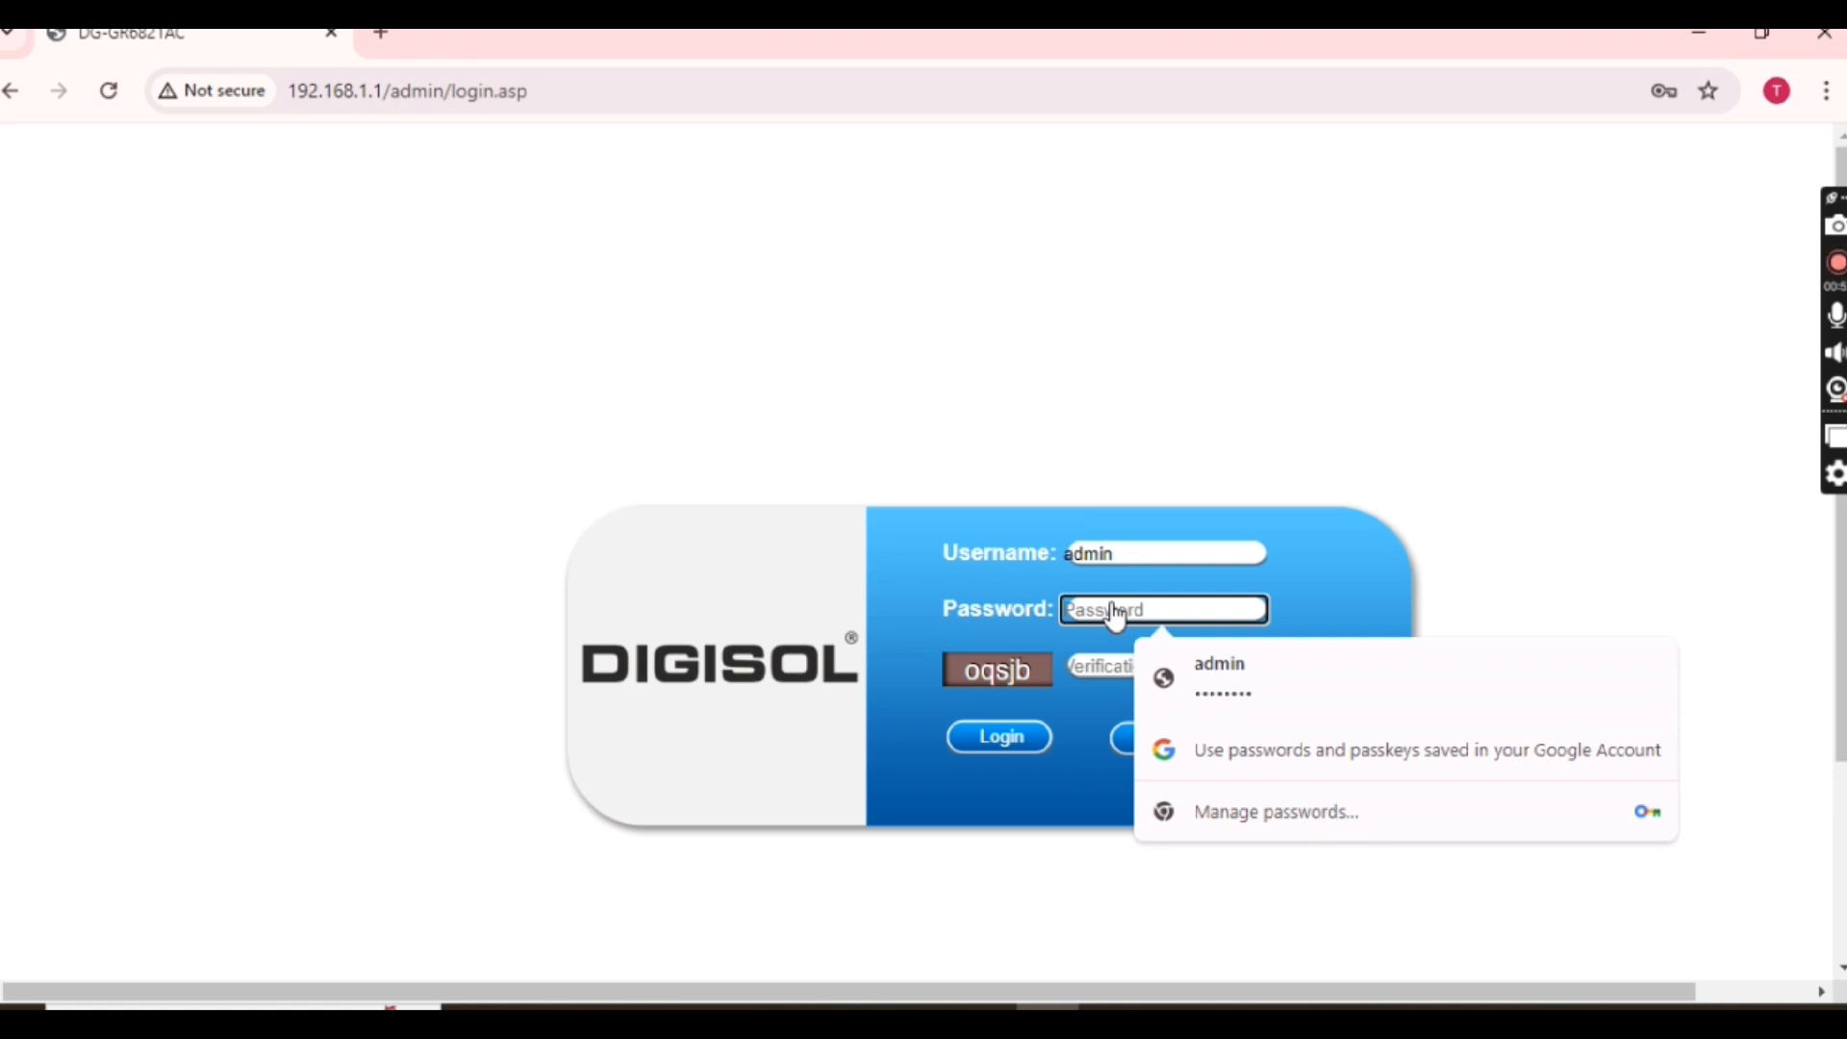
pyautogui.write('a')
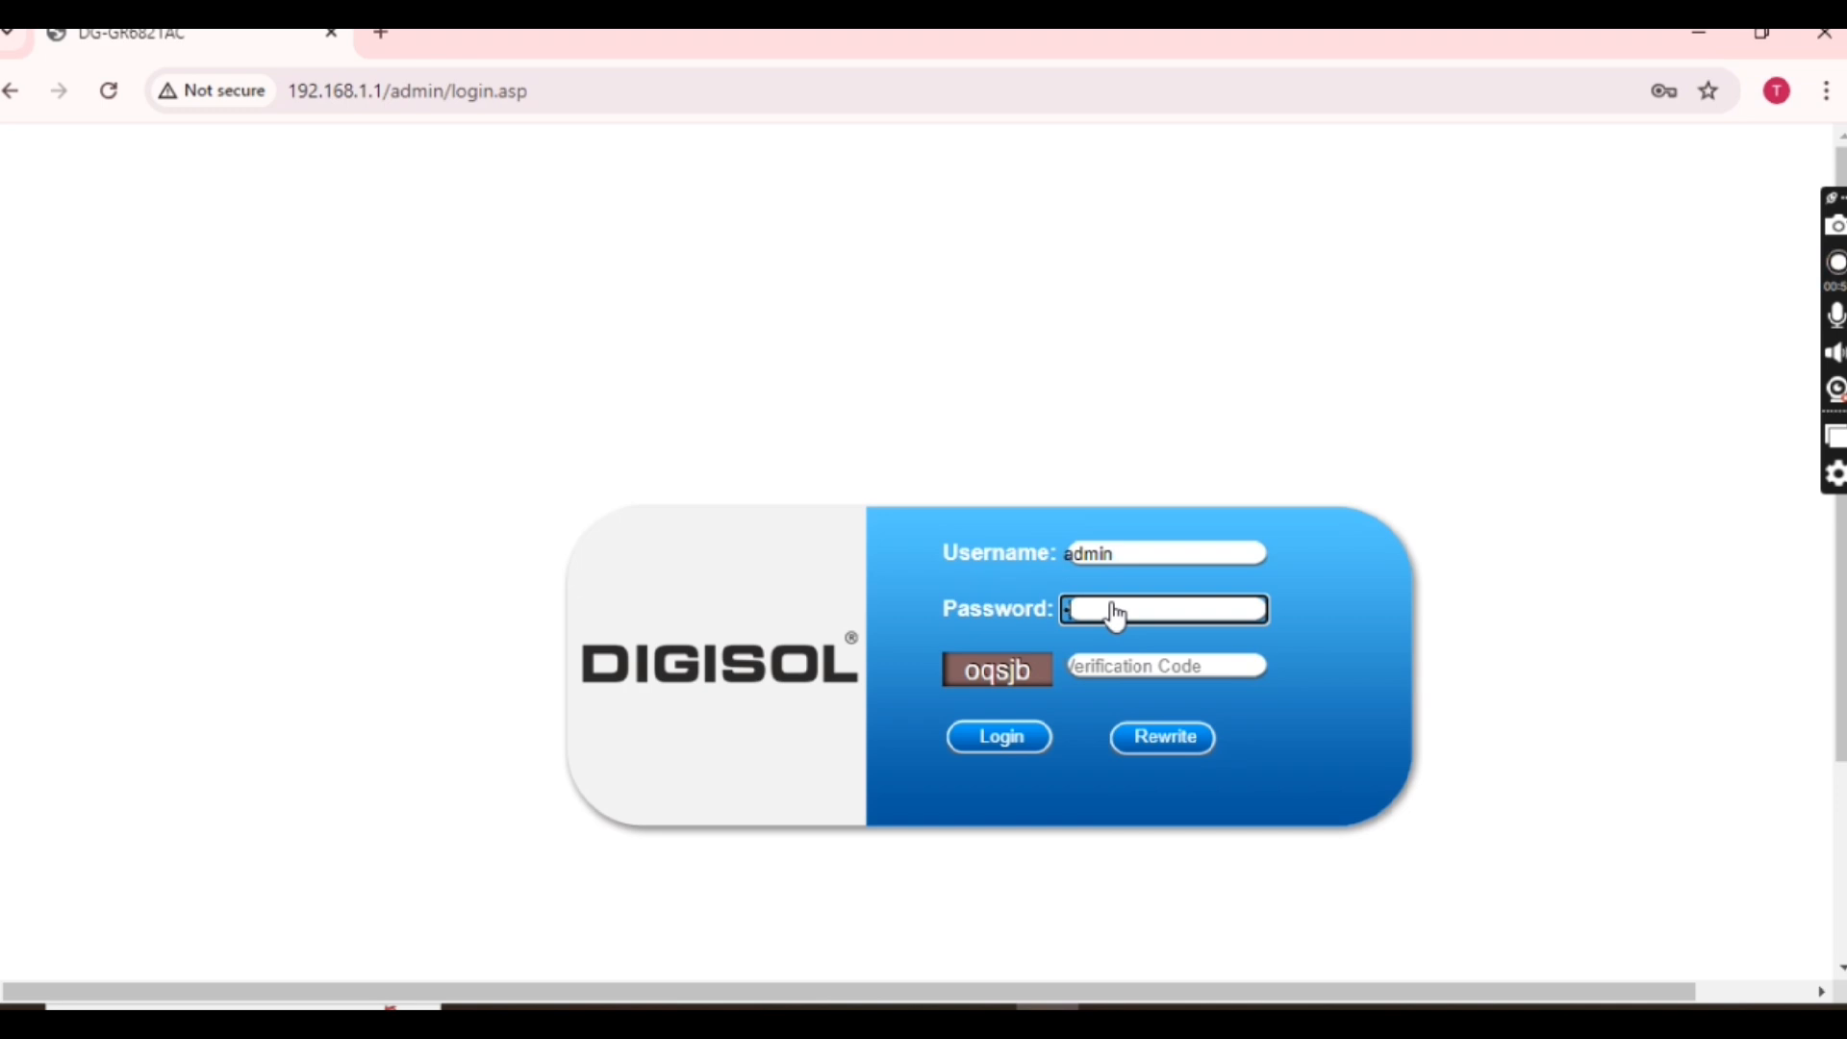
pyautogui.write('dm')
pyautogui.press('BackSpace')
pyautogui.press('BackSpace')
pyautogui.press('BackSpace')
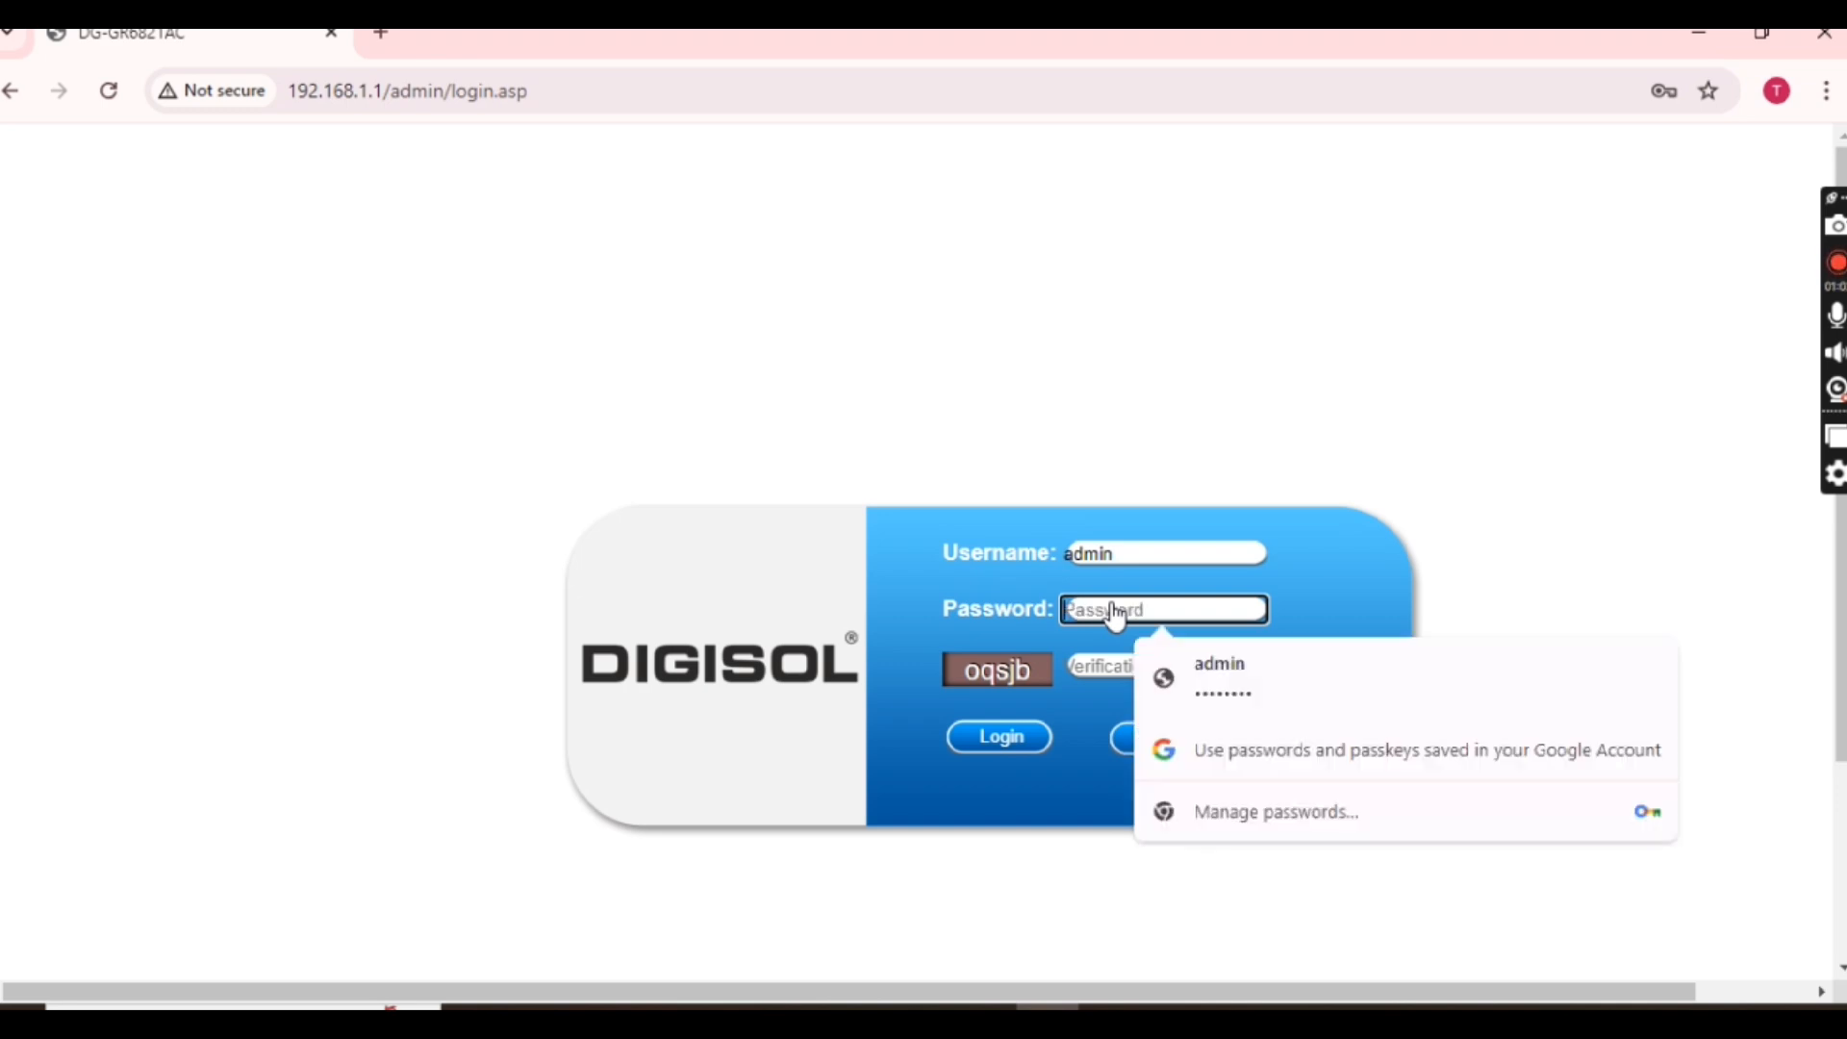
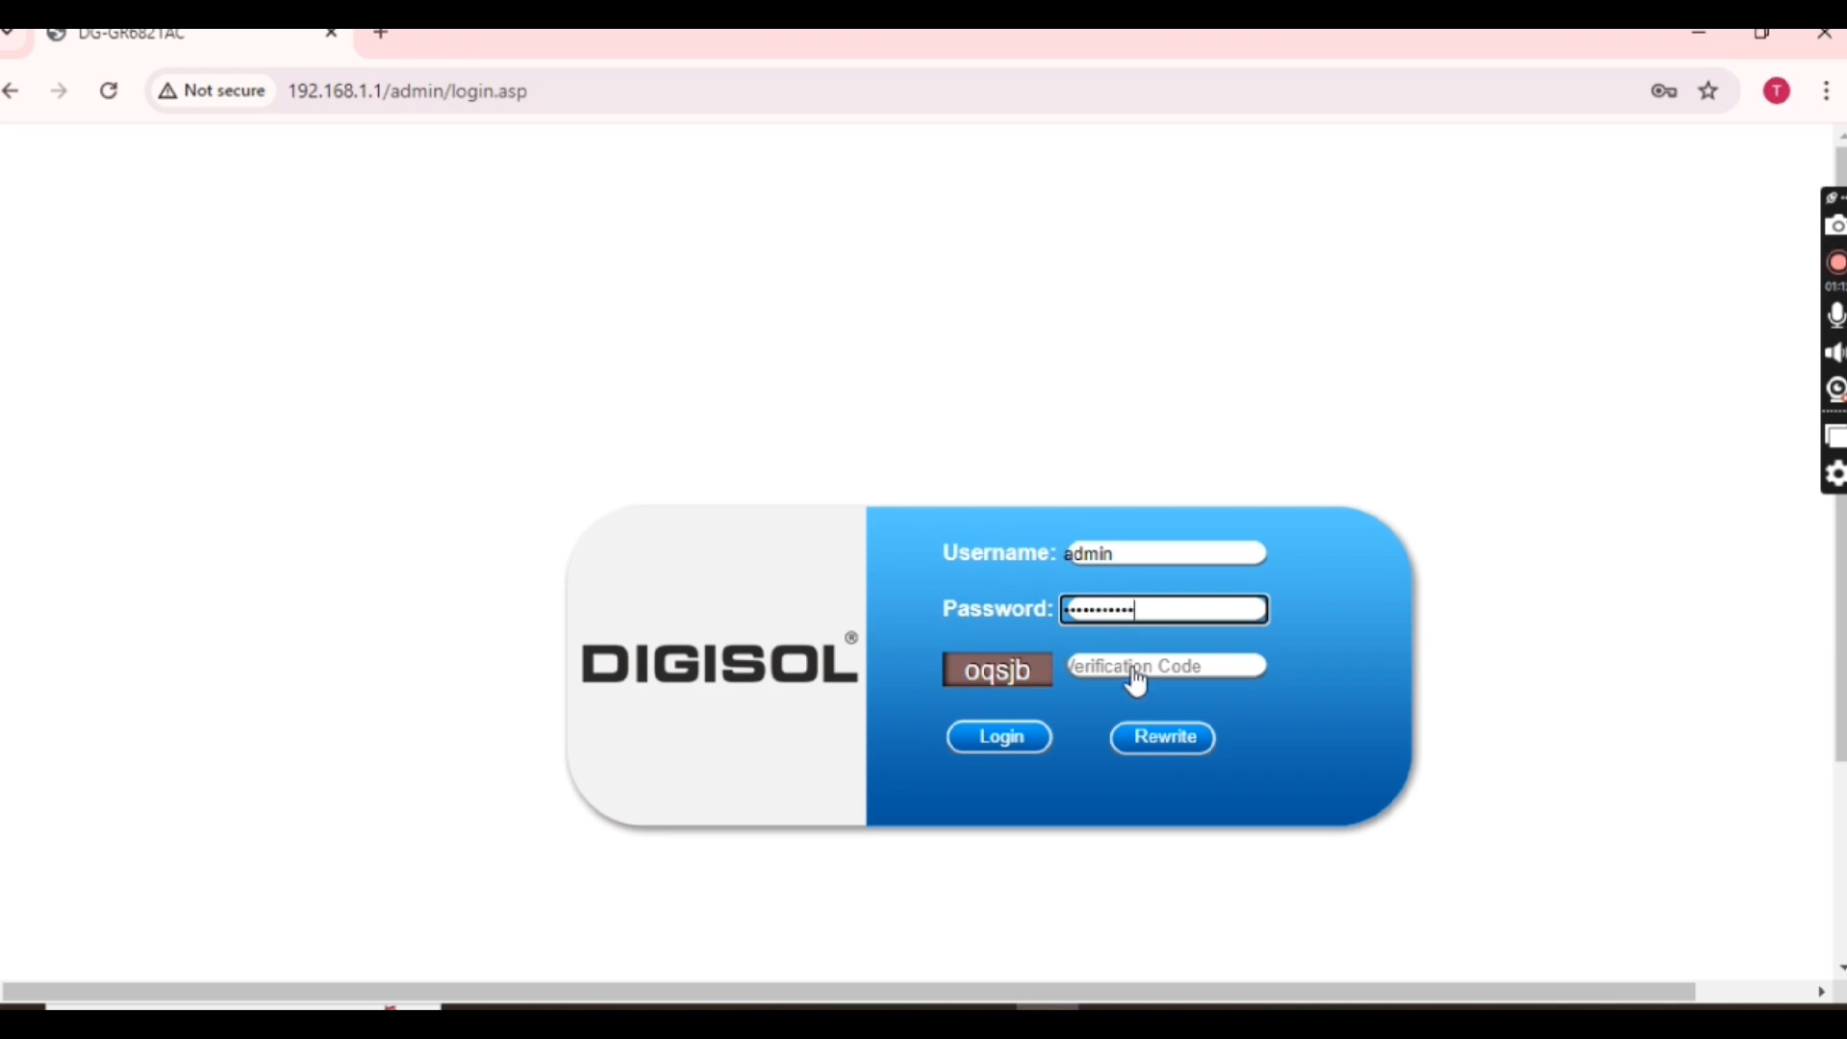
pyautogui.click(1136, 684)
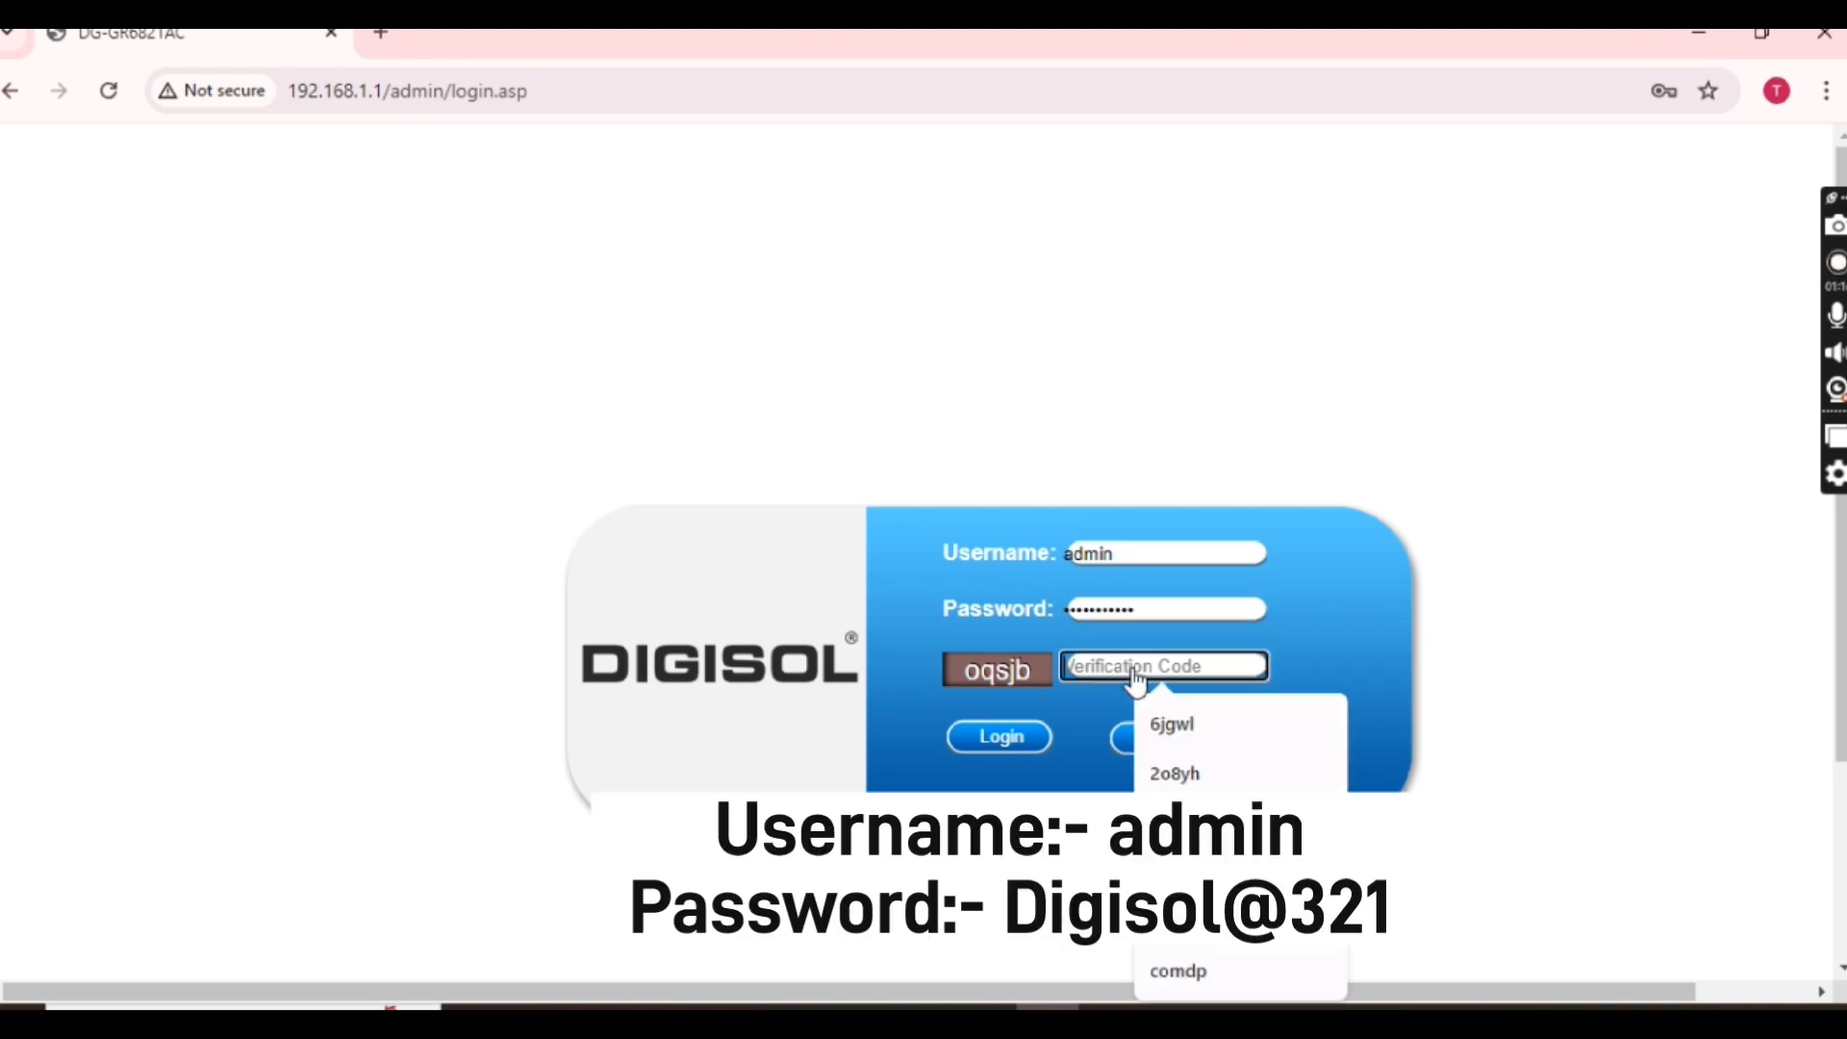
pyautogui.write('o')
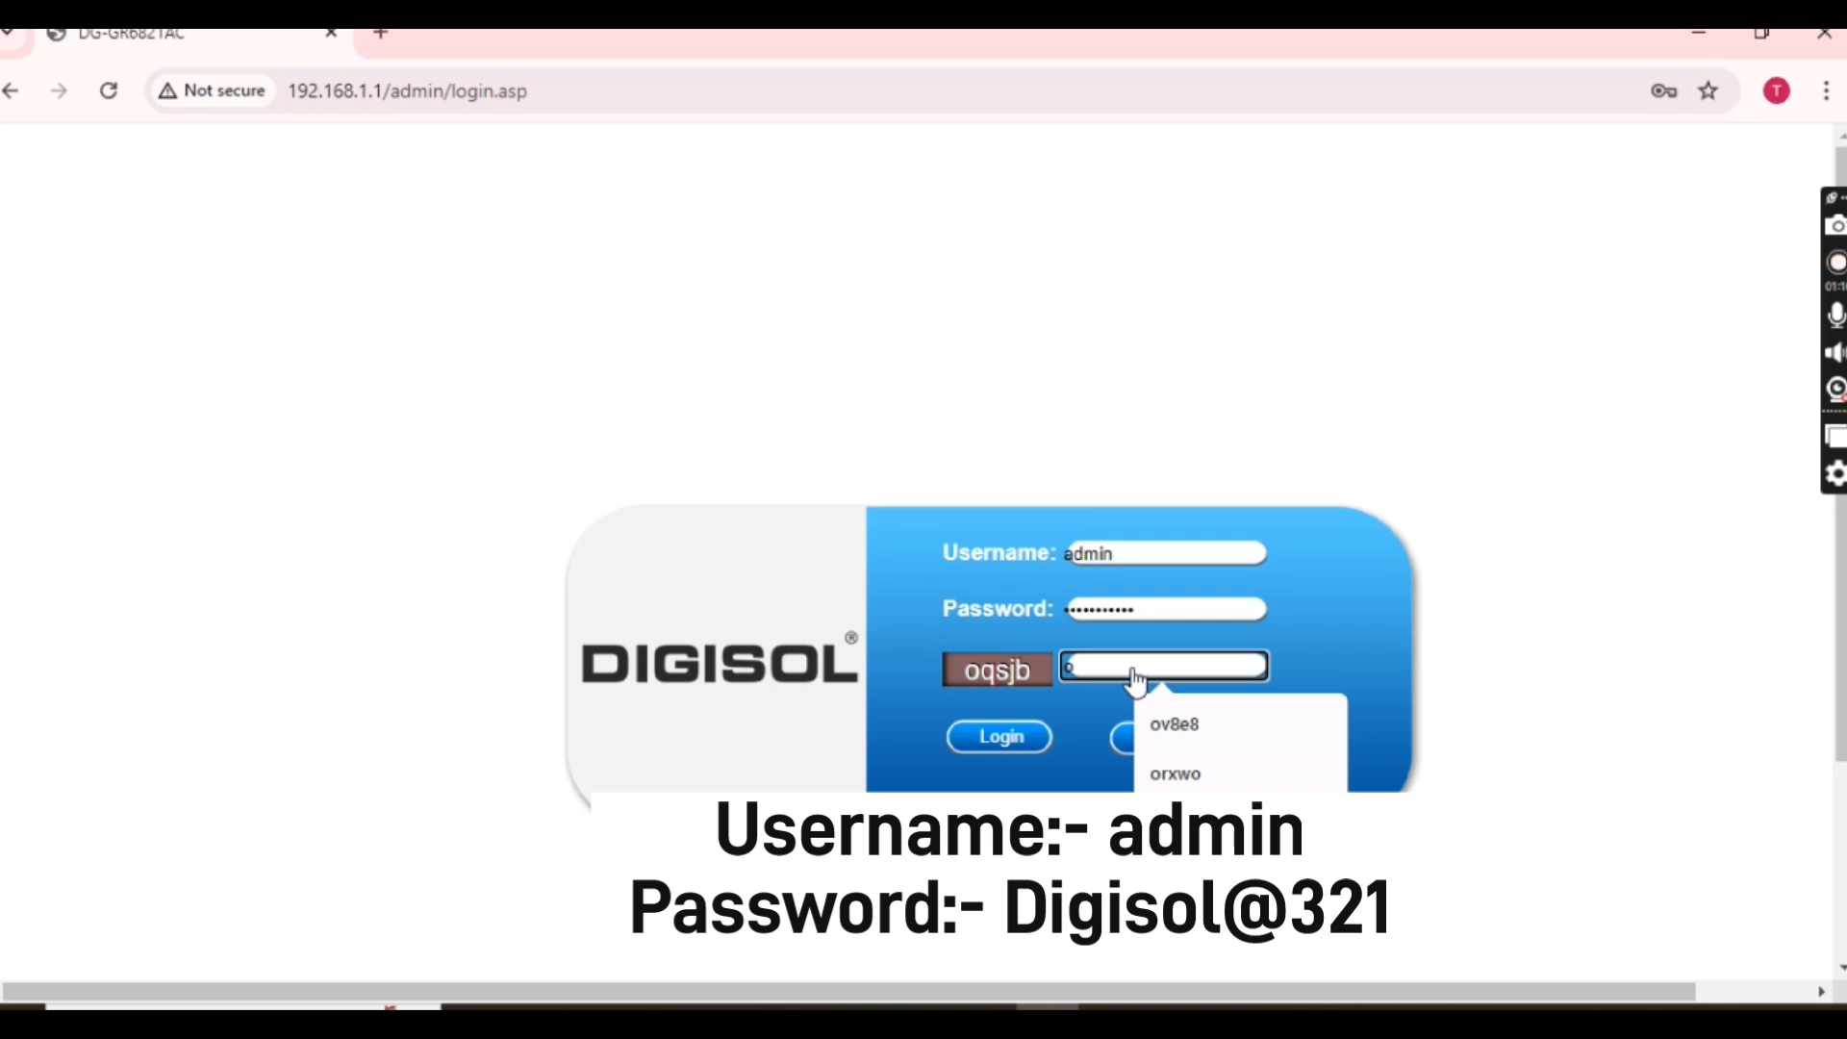
pyautogui.write('qs')
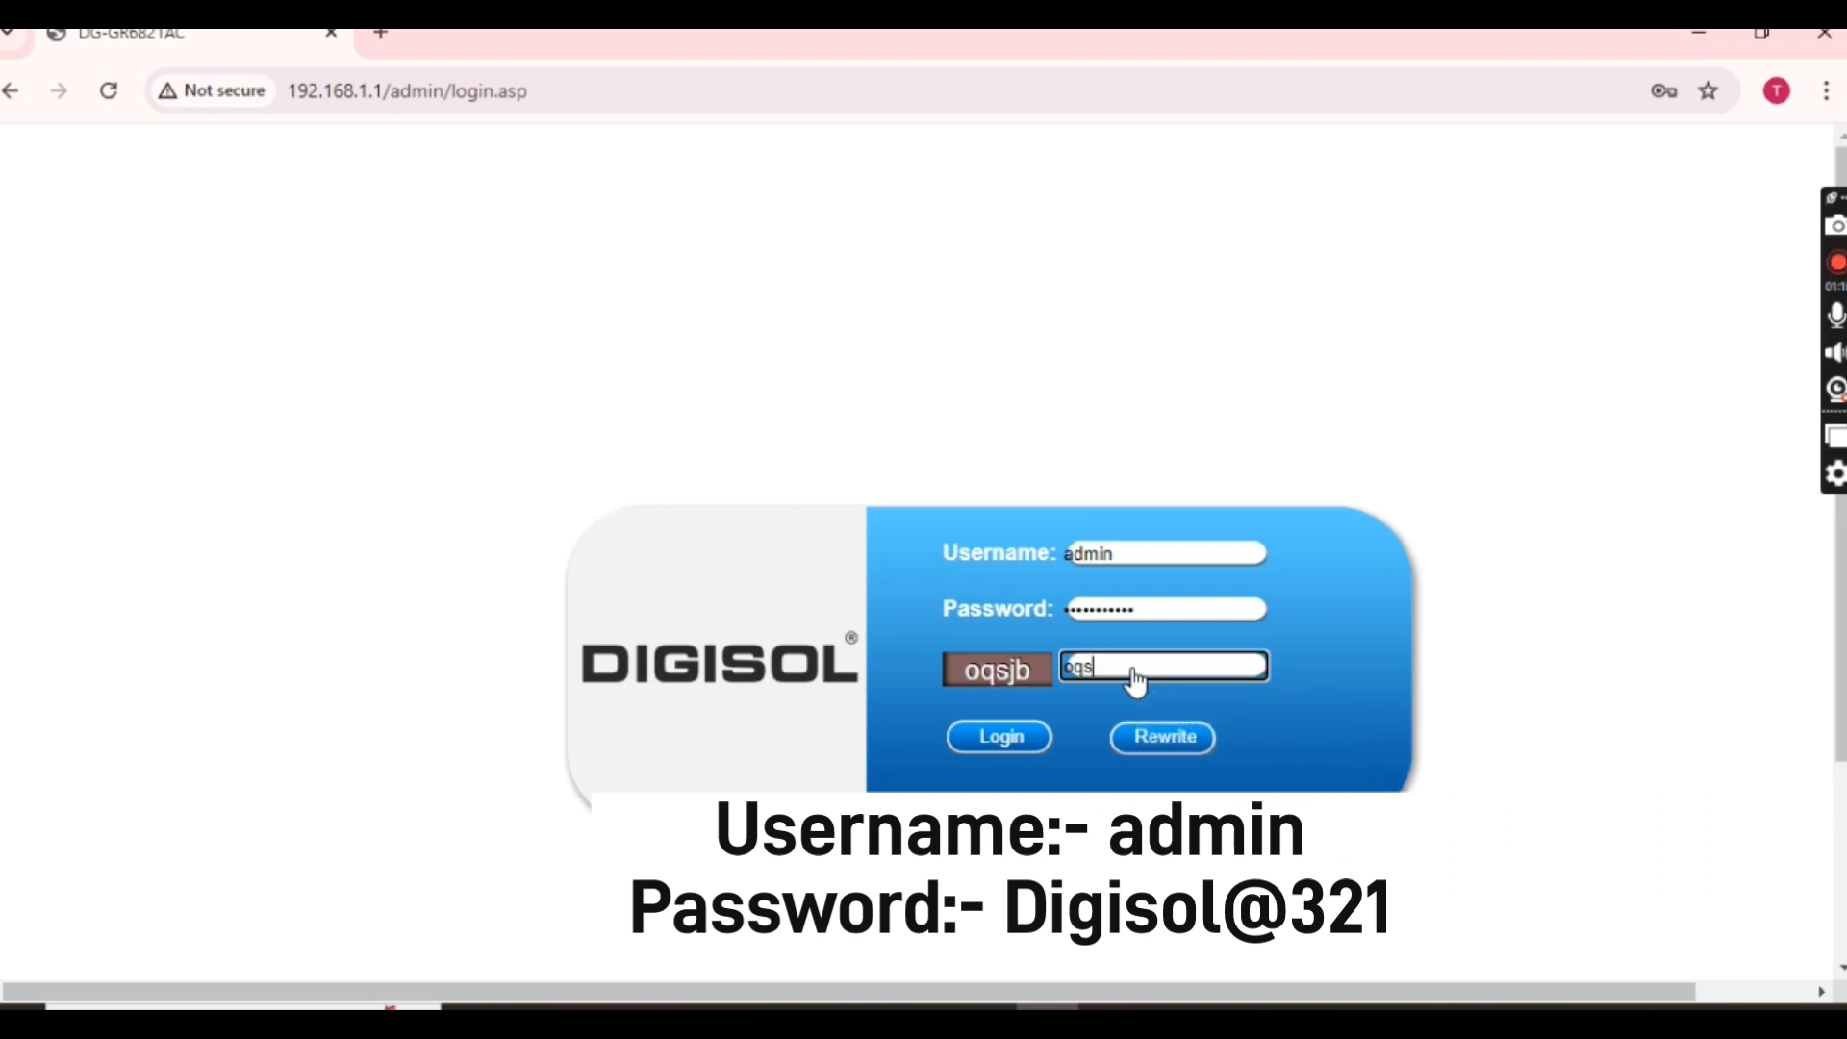
pyautogui.write('jb')
# Step: Log in, then enter the old password and a new, confirmed admin password, and apply the change
pyautogui.click(986, 753)
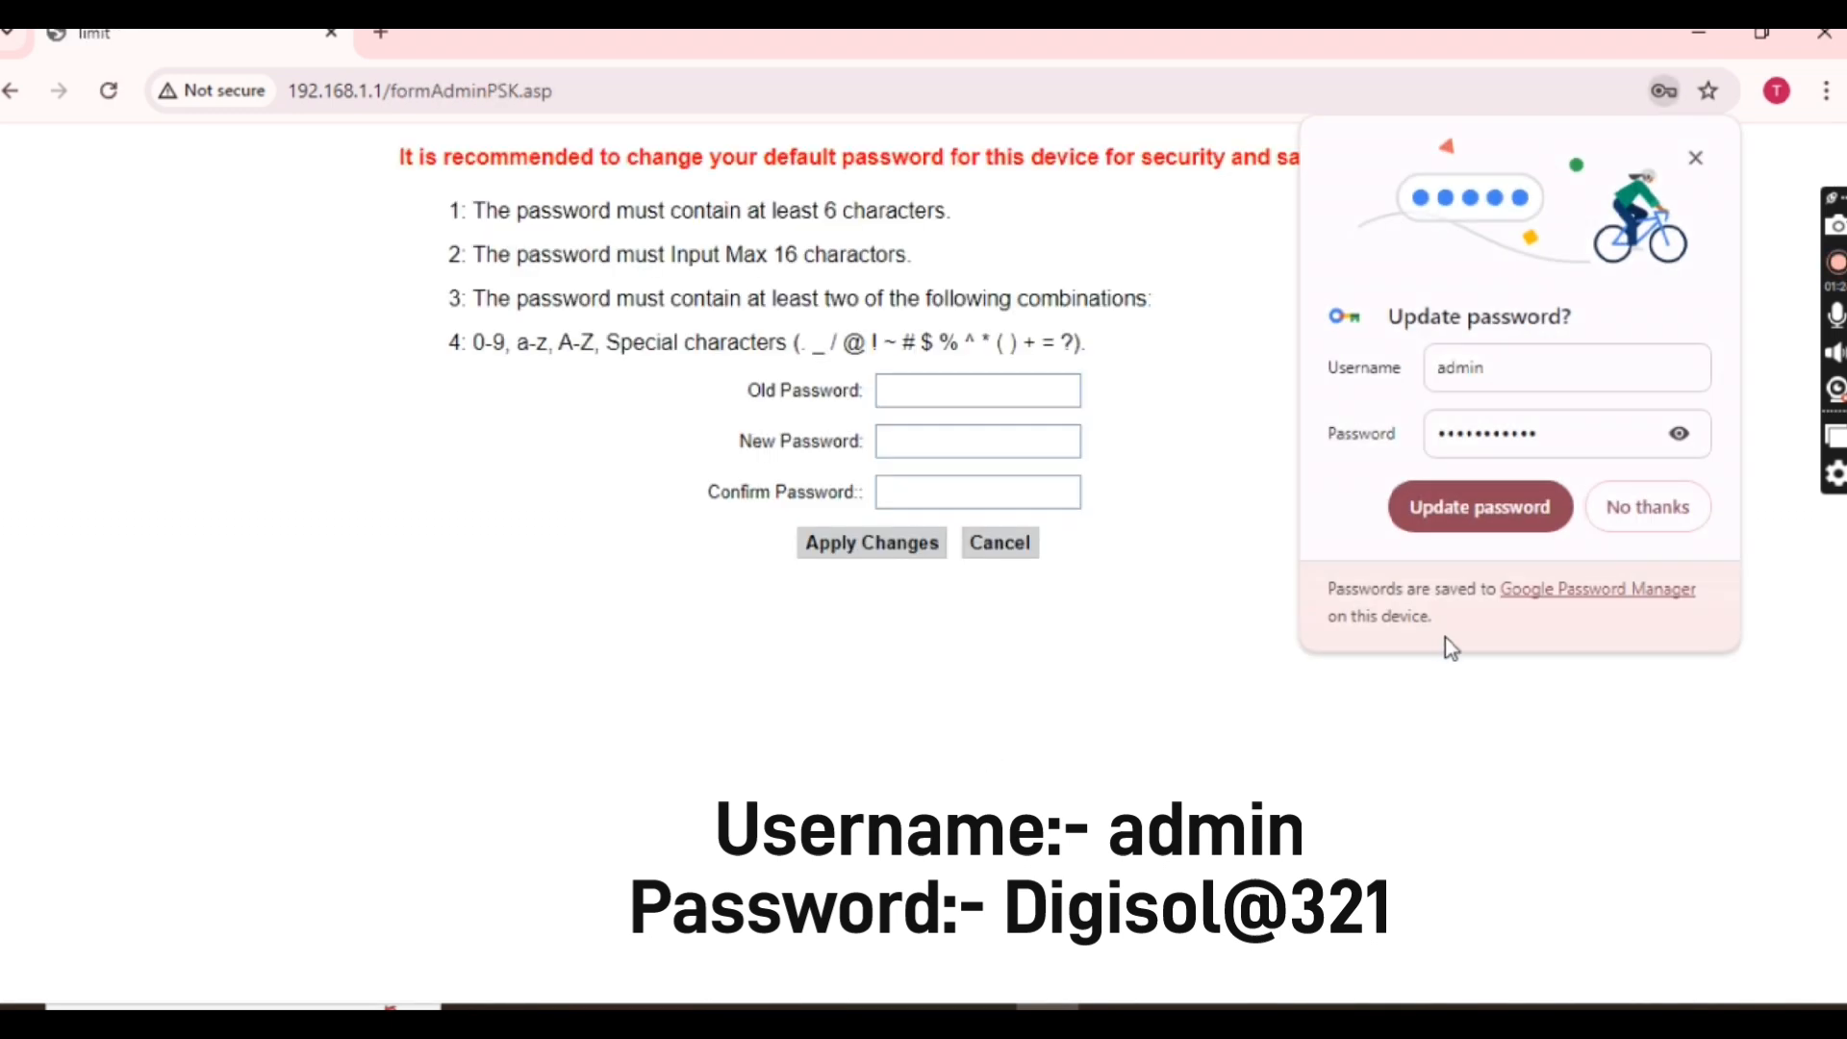
pyautogui.click(1685, 515)
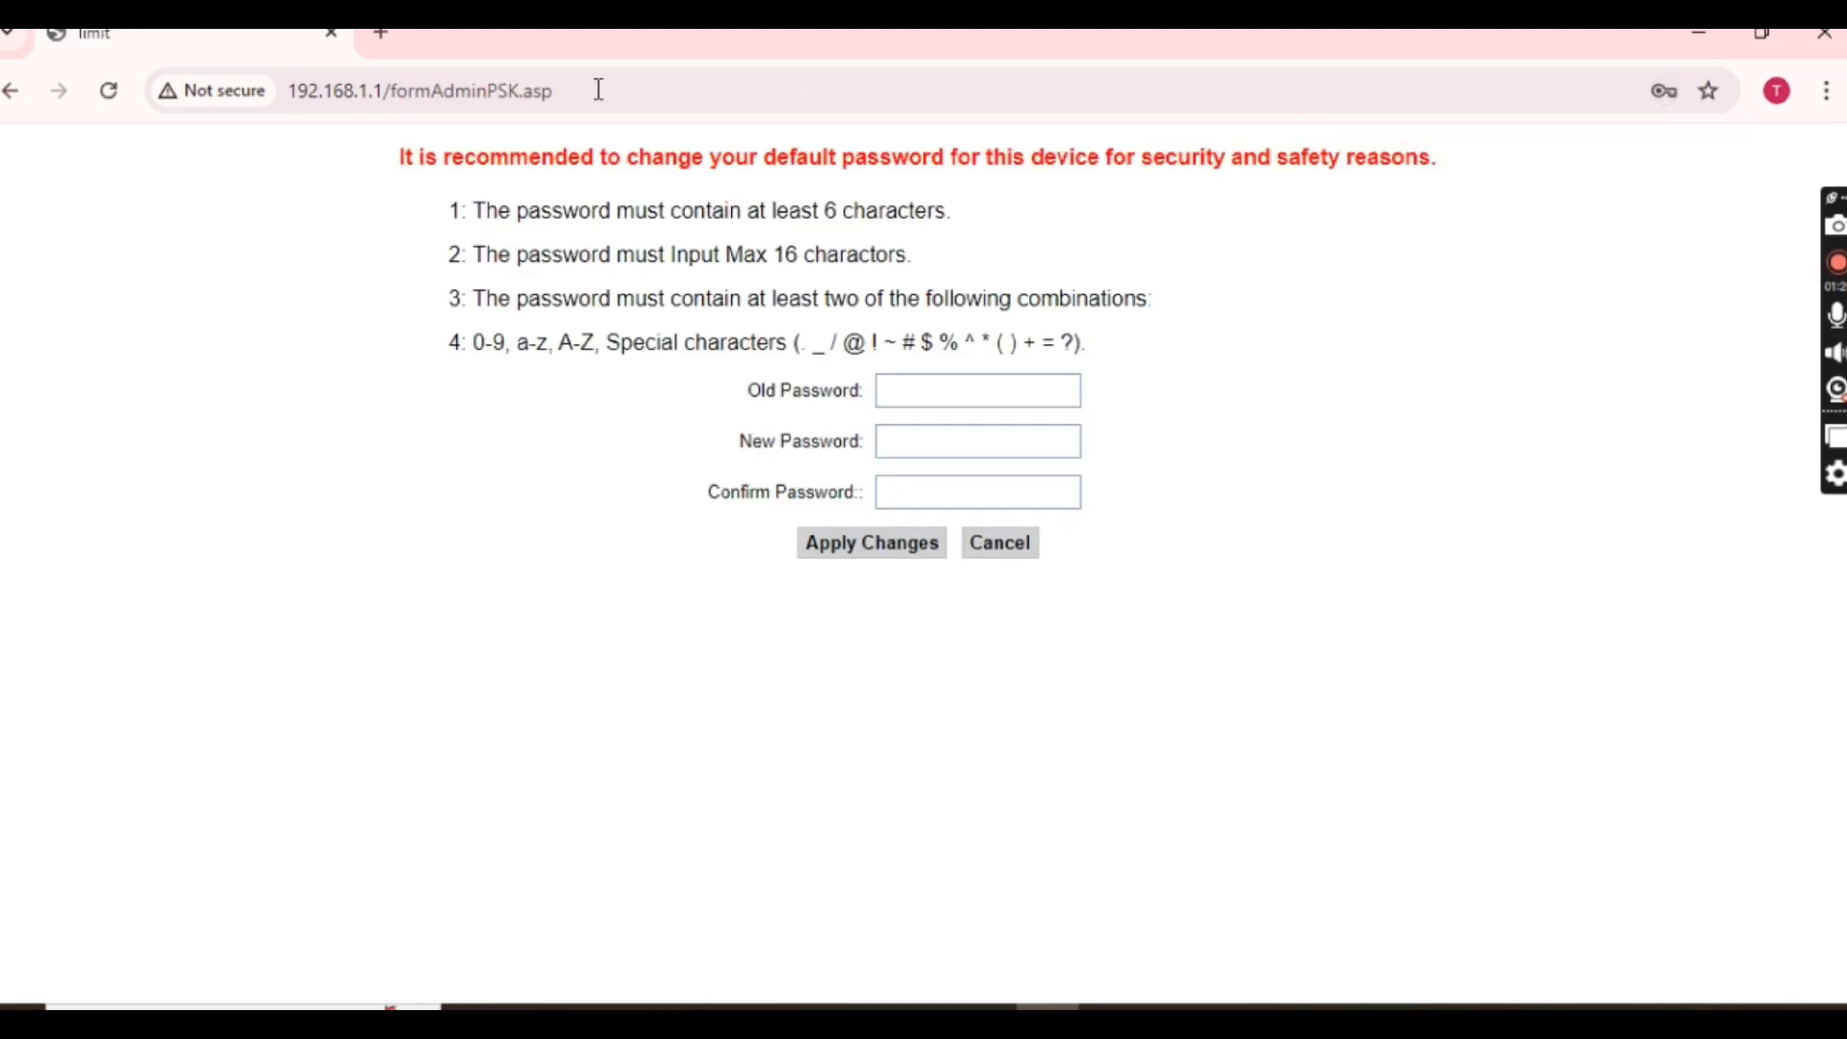
pyautogui.click(916, 393)
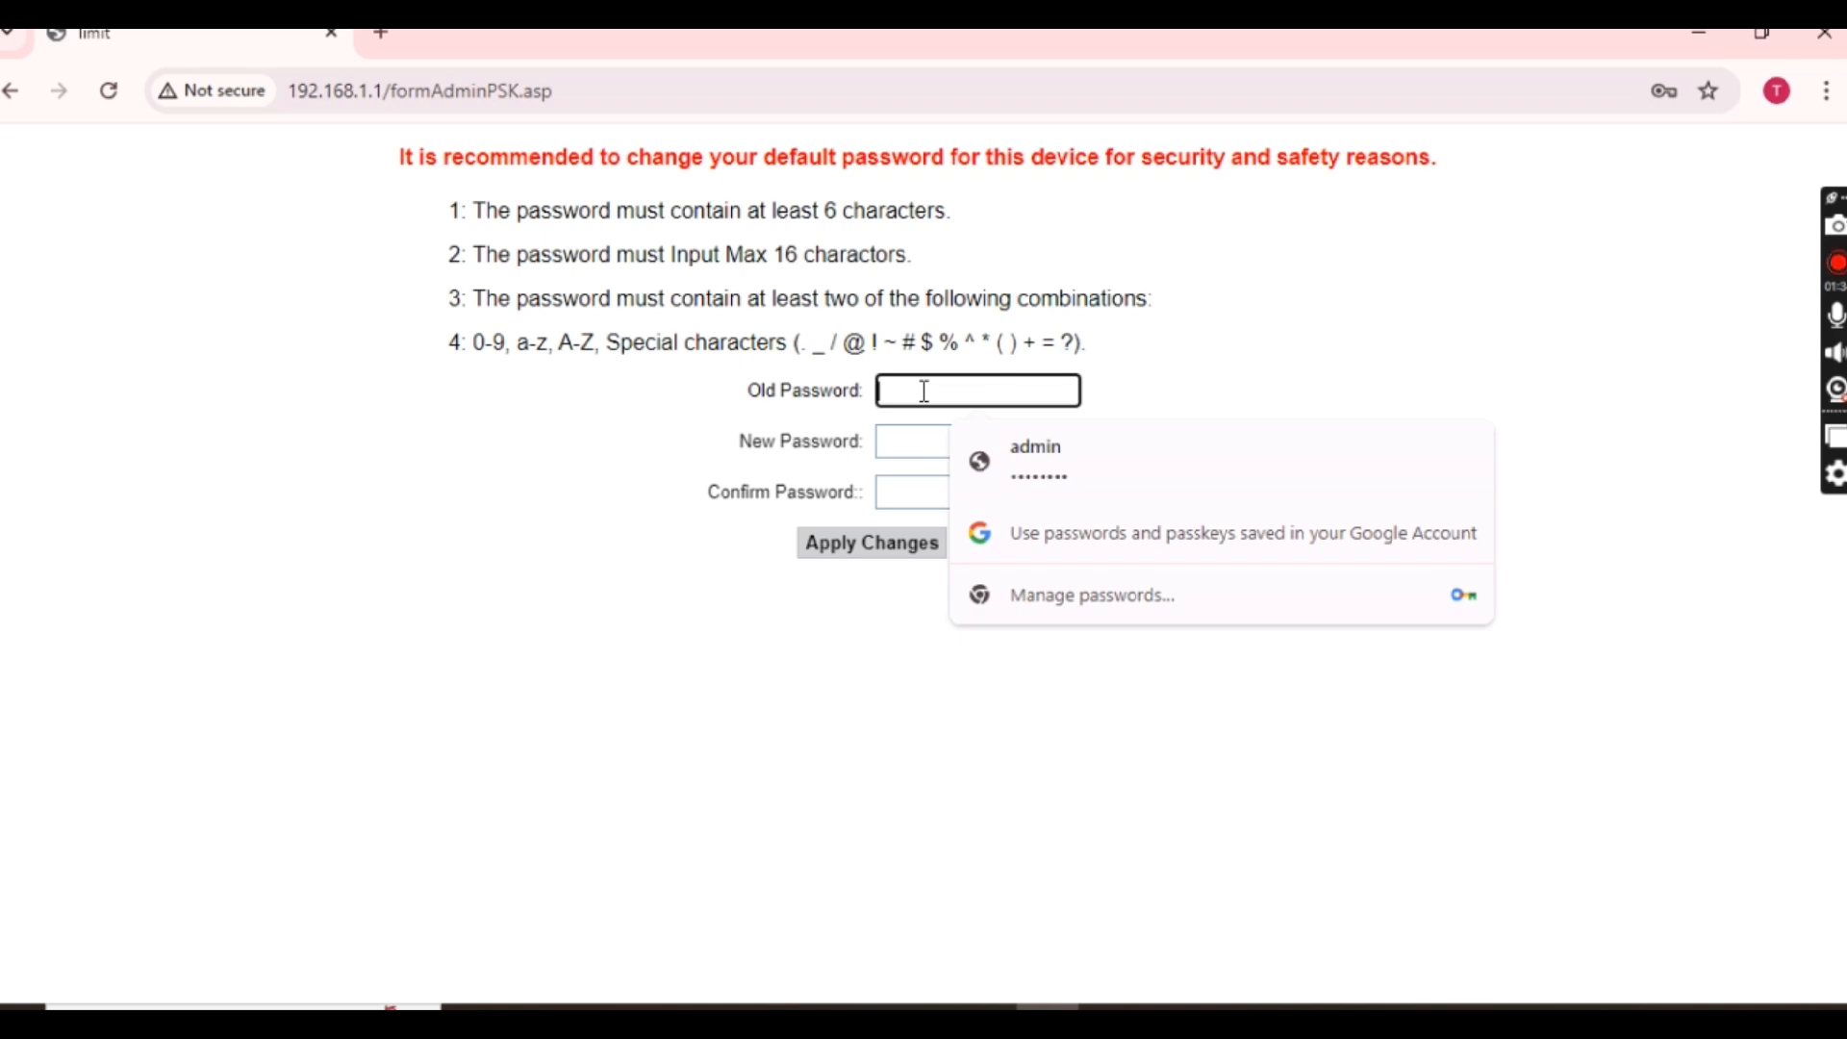
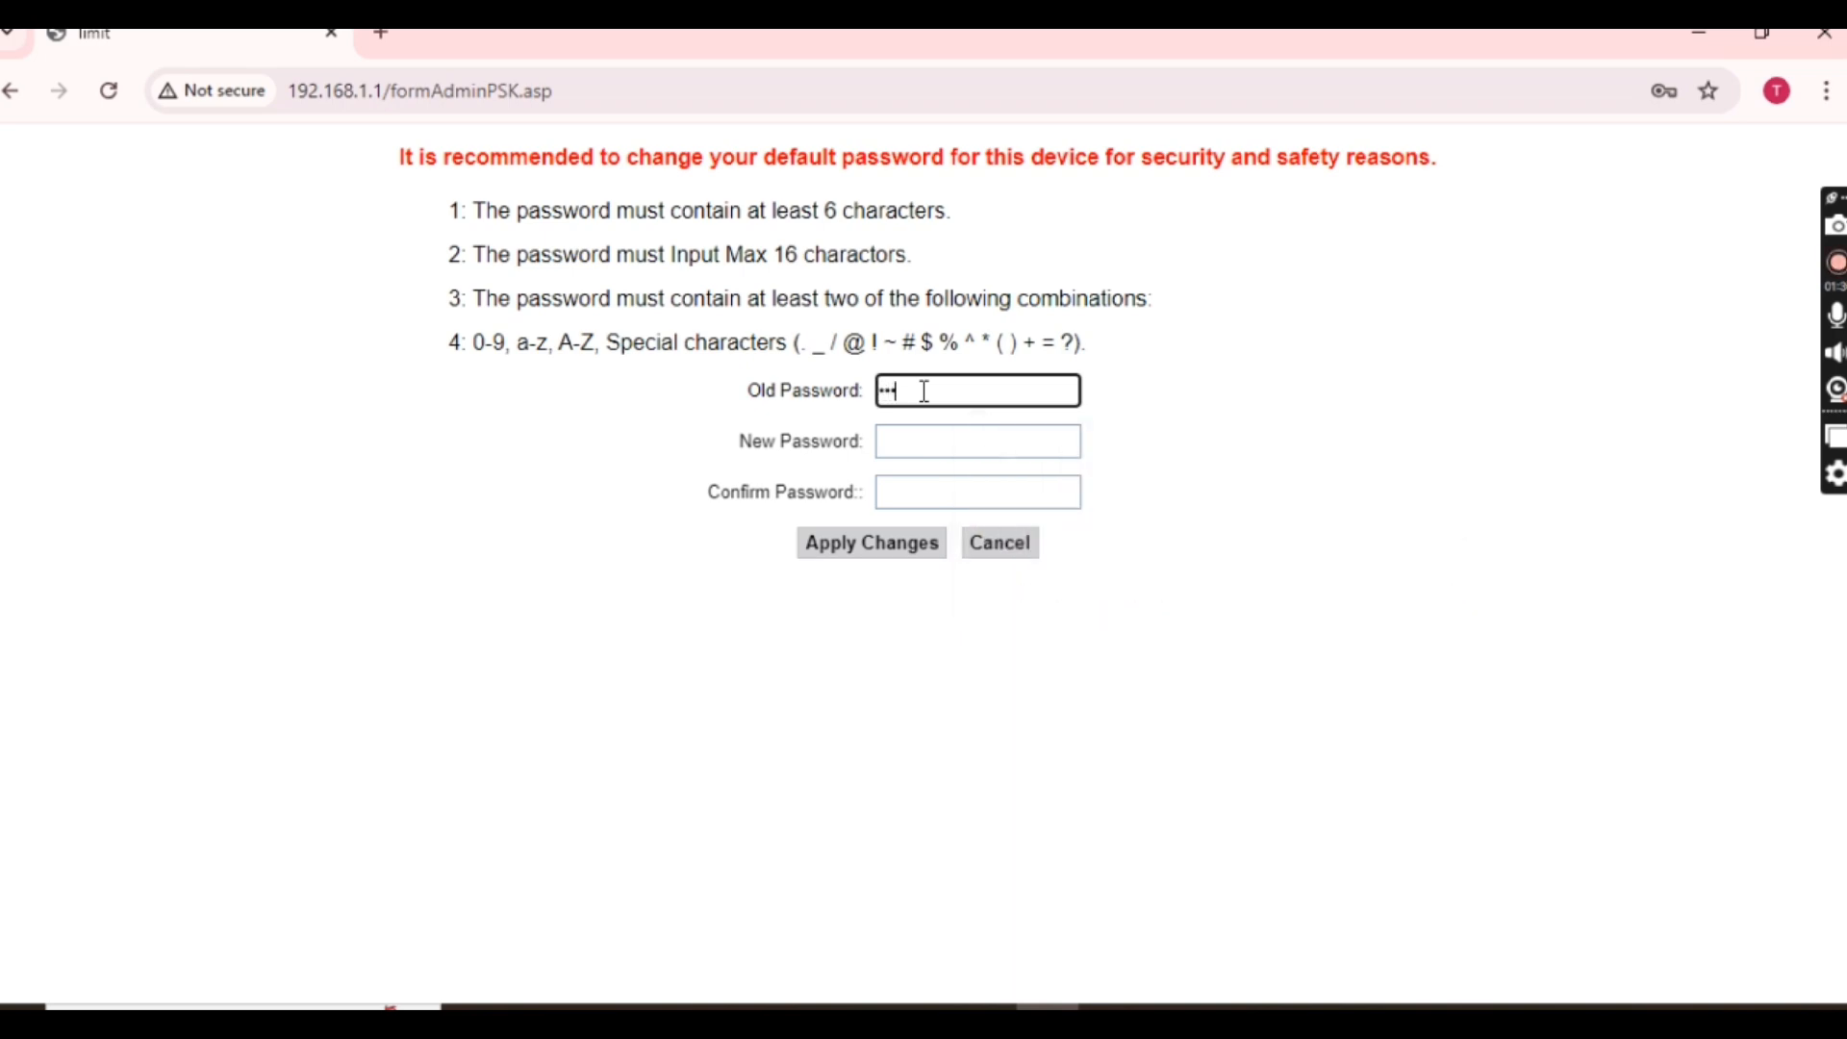
pyautogui.click(927, 445)
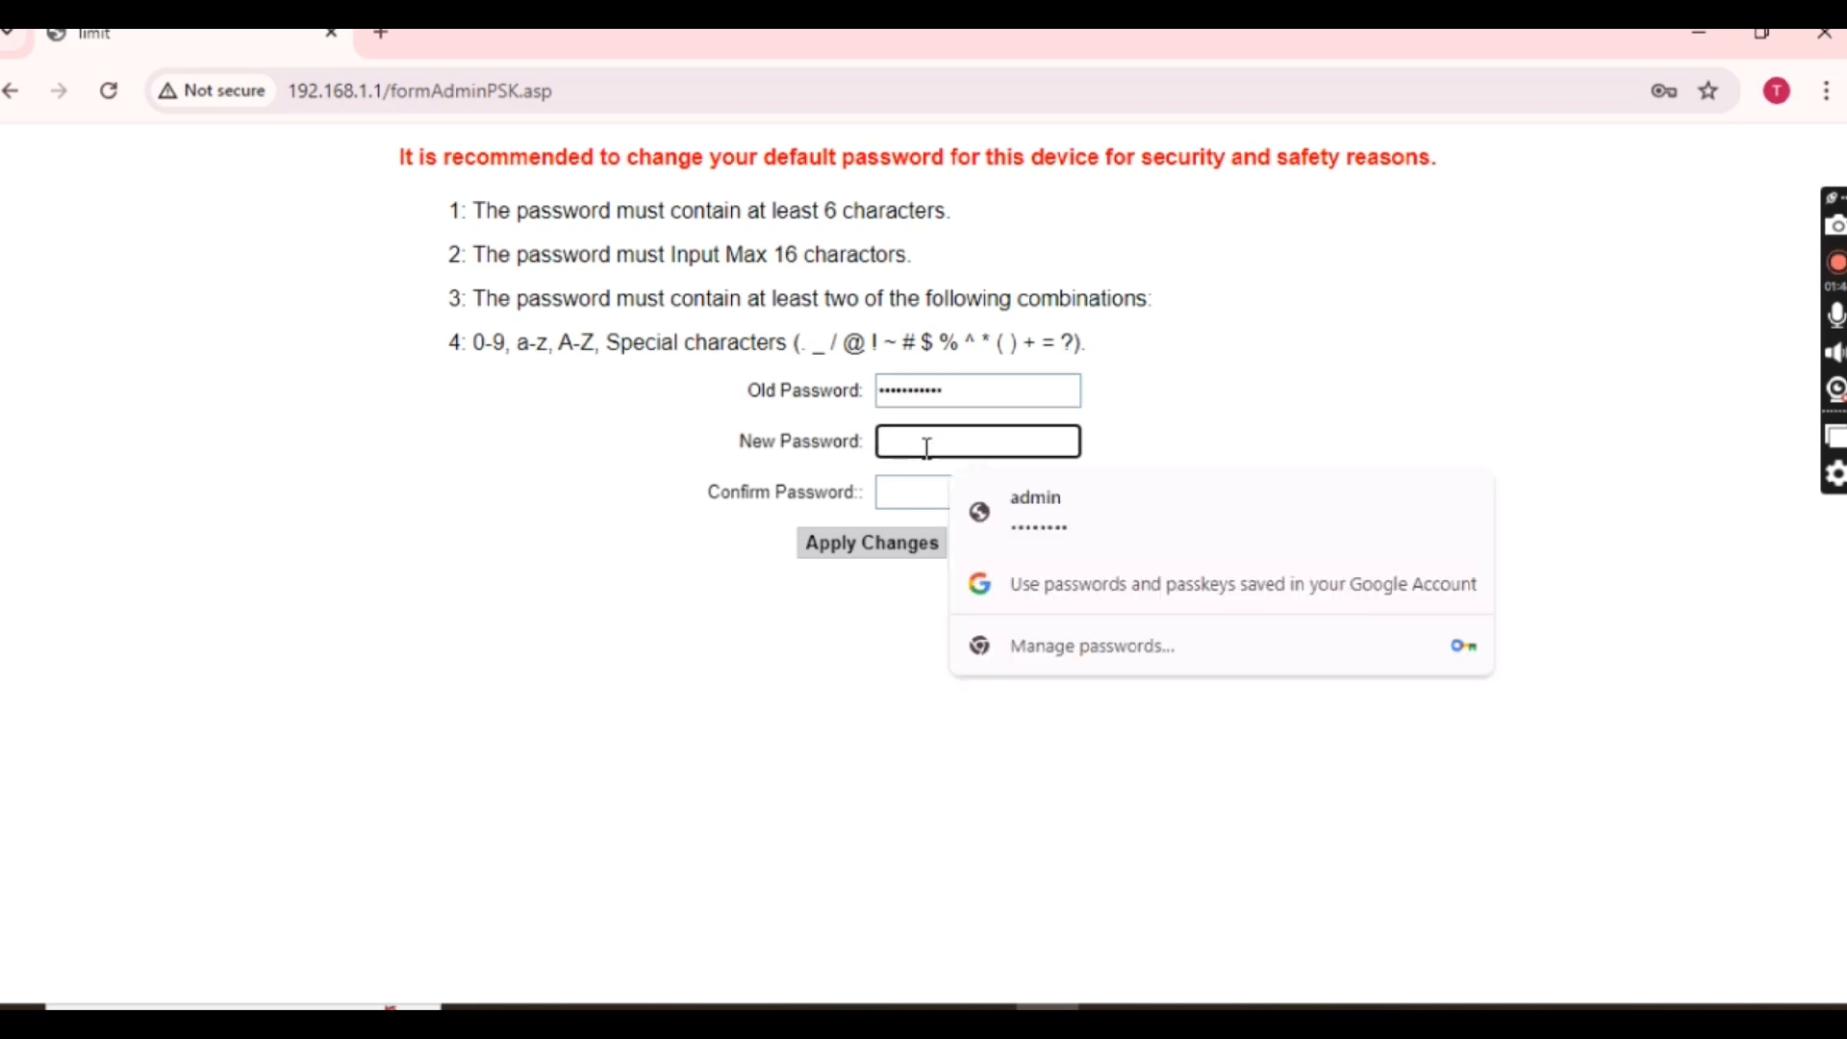
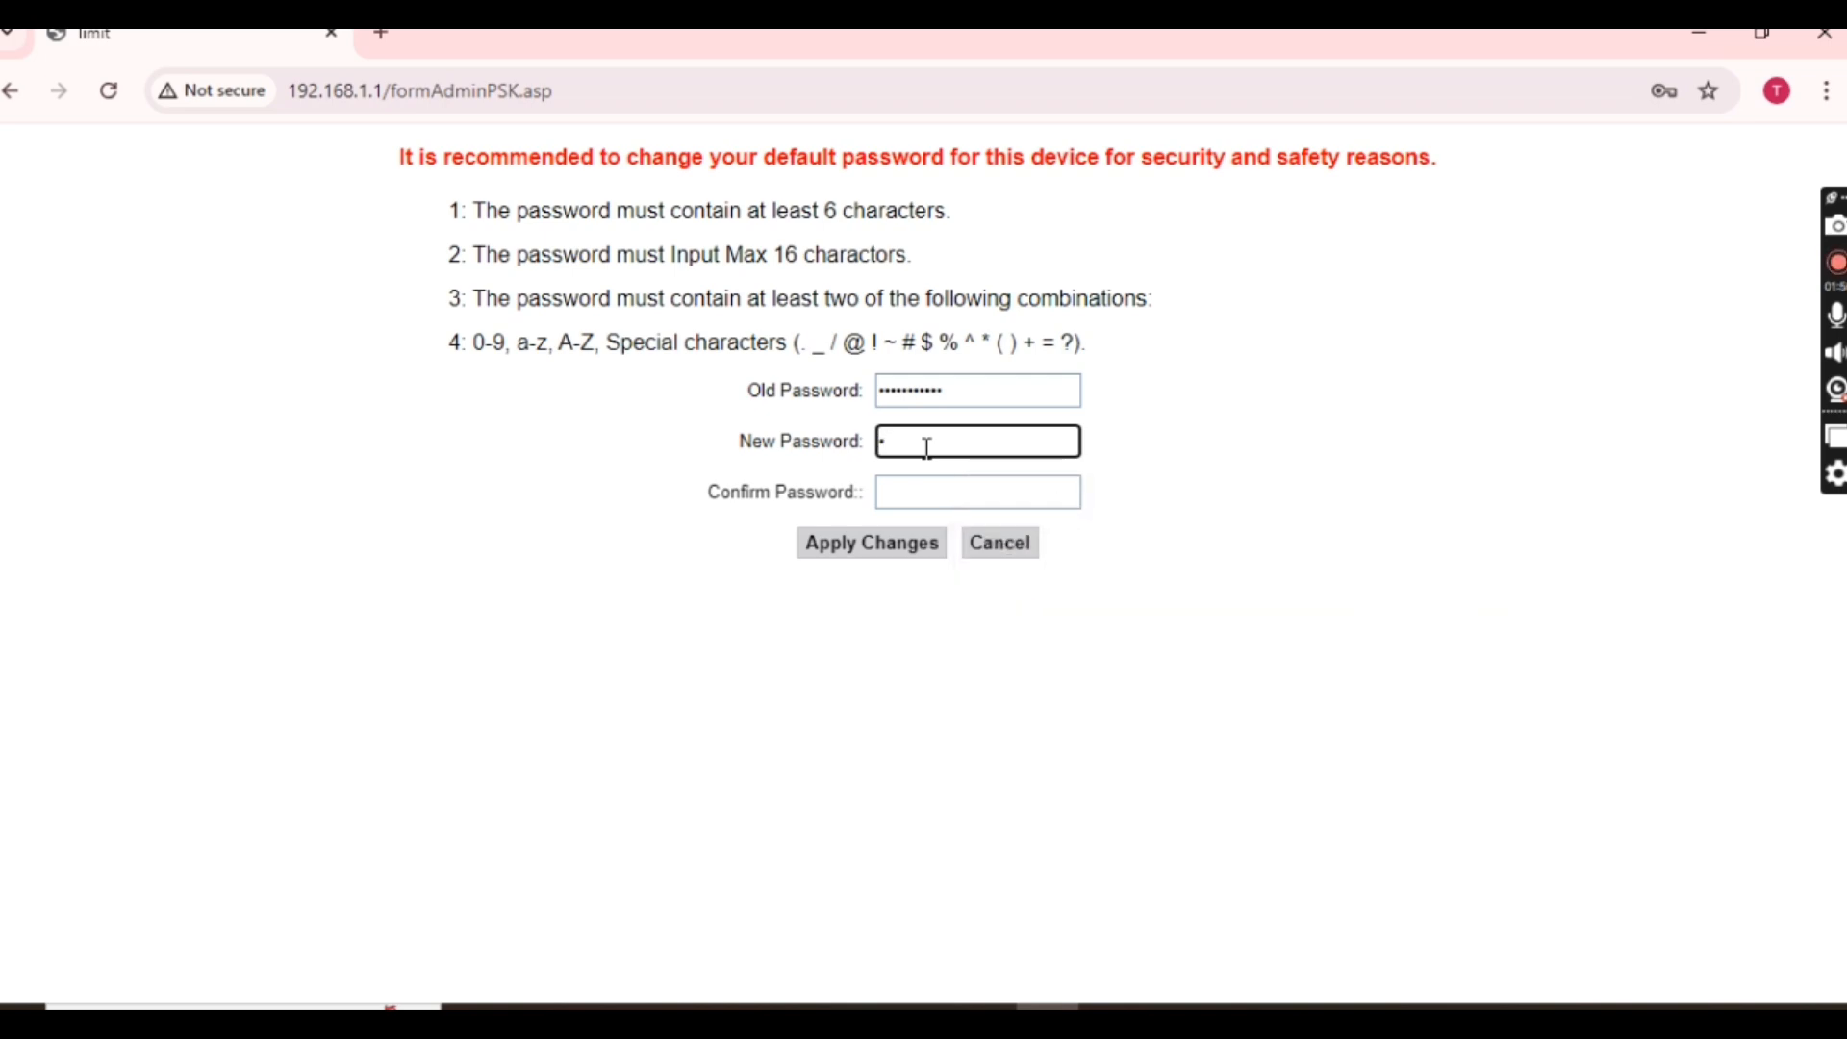
pyautogui.click(928, 488)
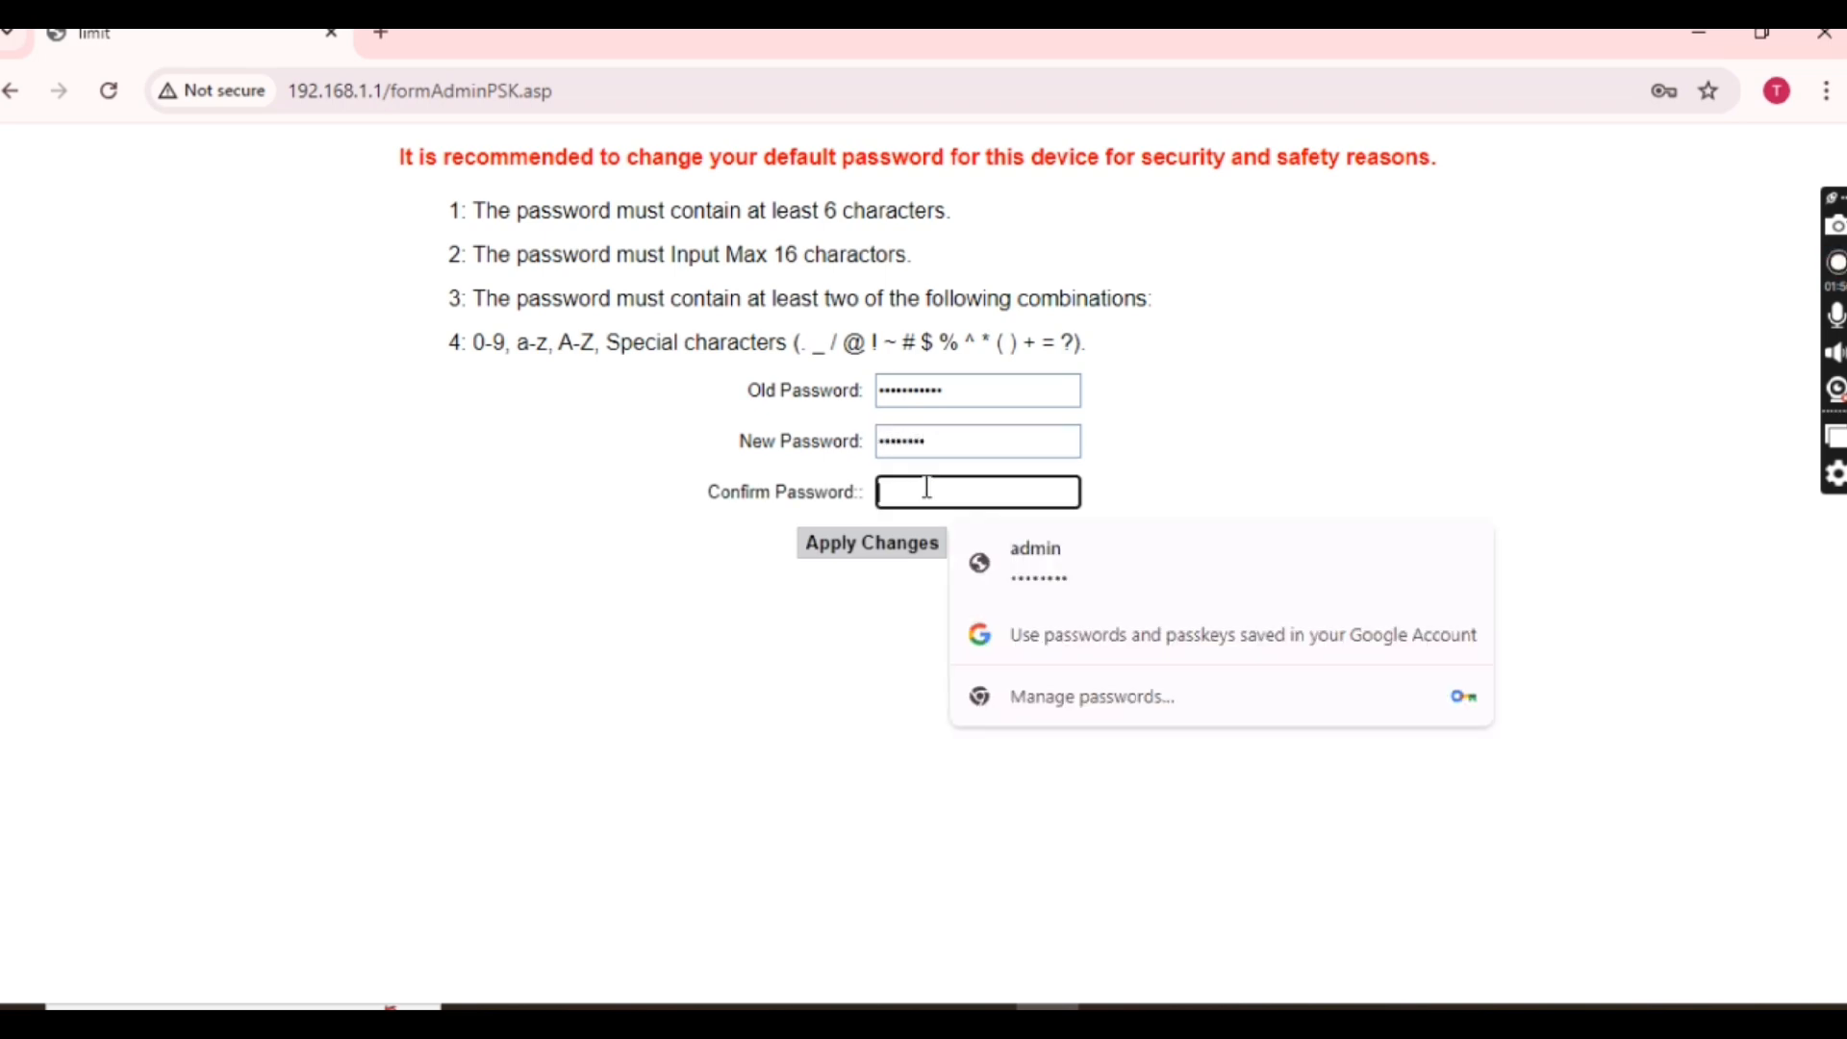
pyautogui.write('aaa')
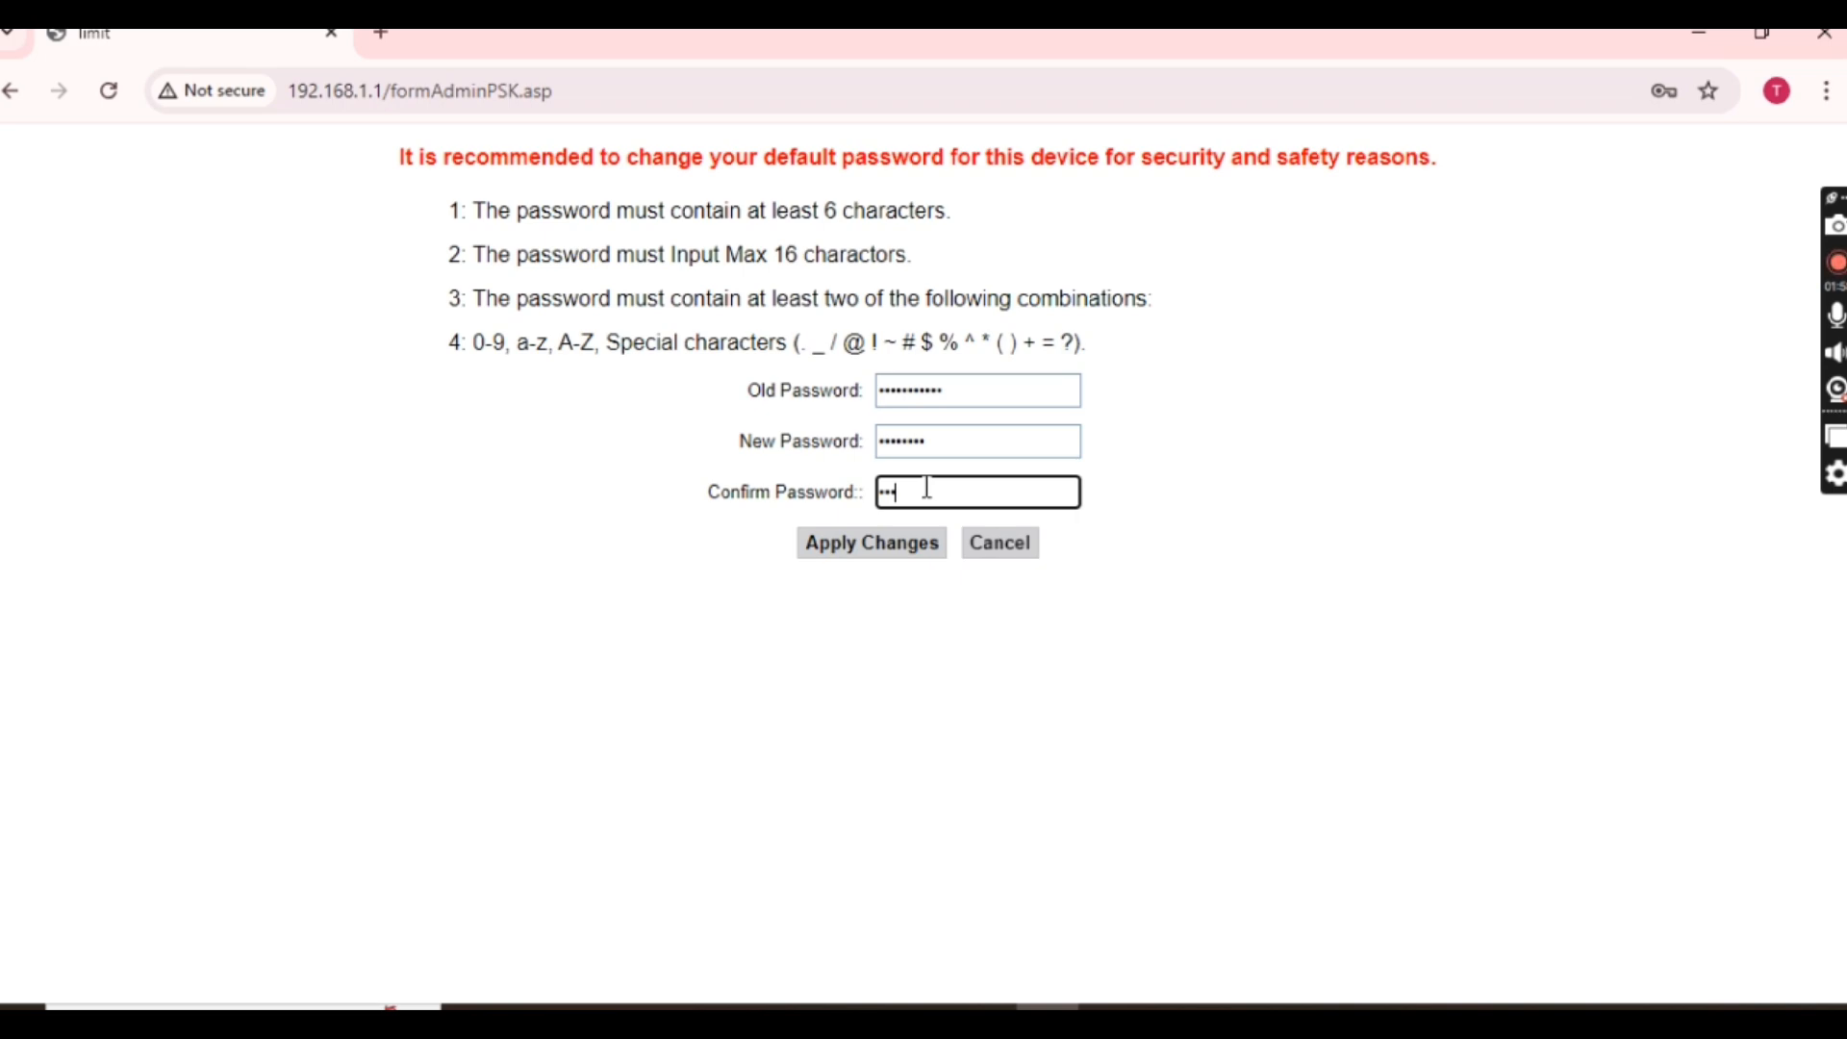
pyautogui.write('aaaaa')
pyautogui.click(891, 546)
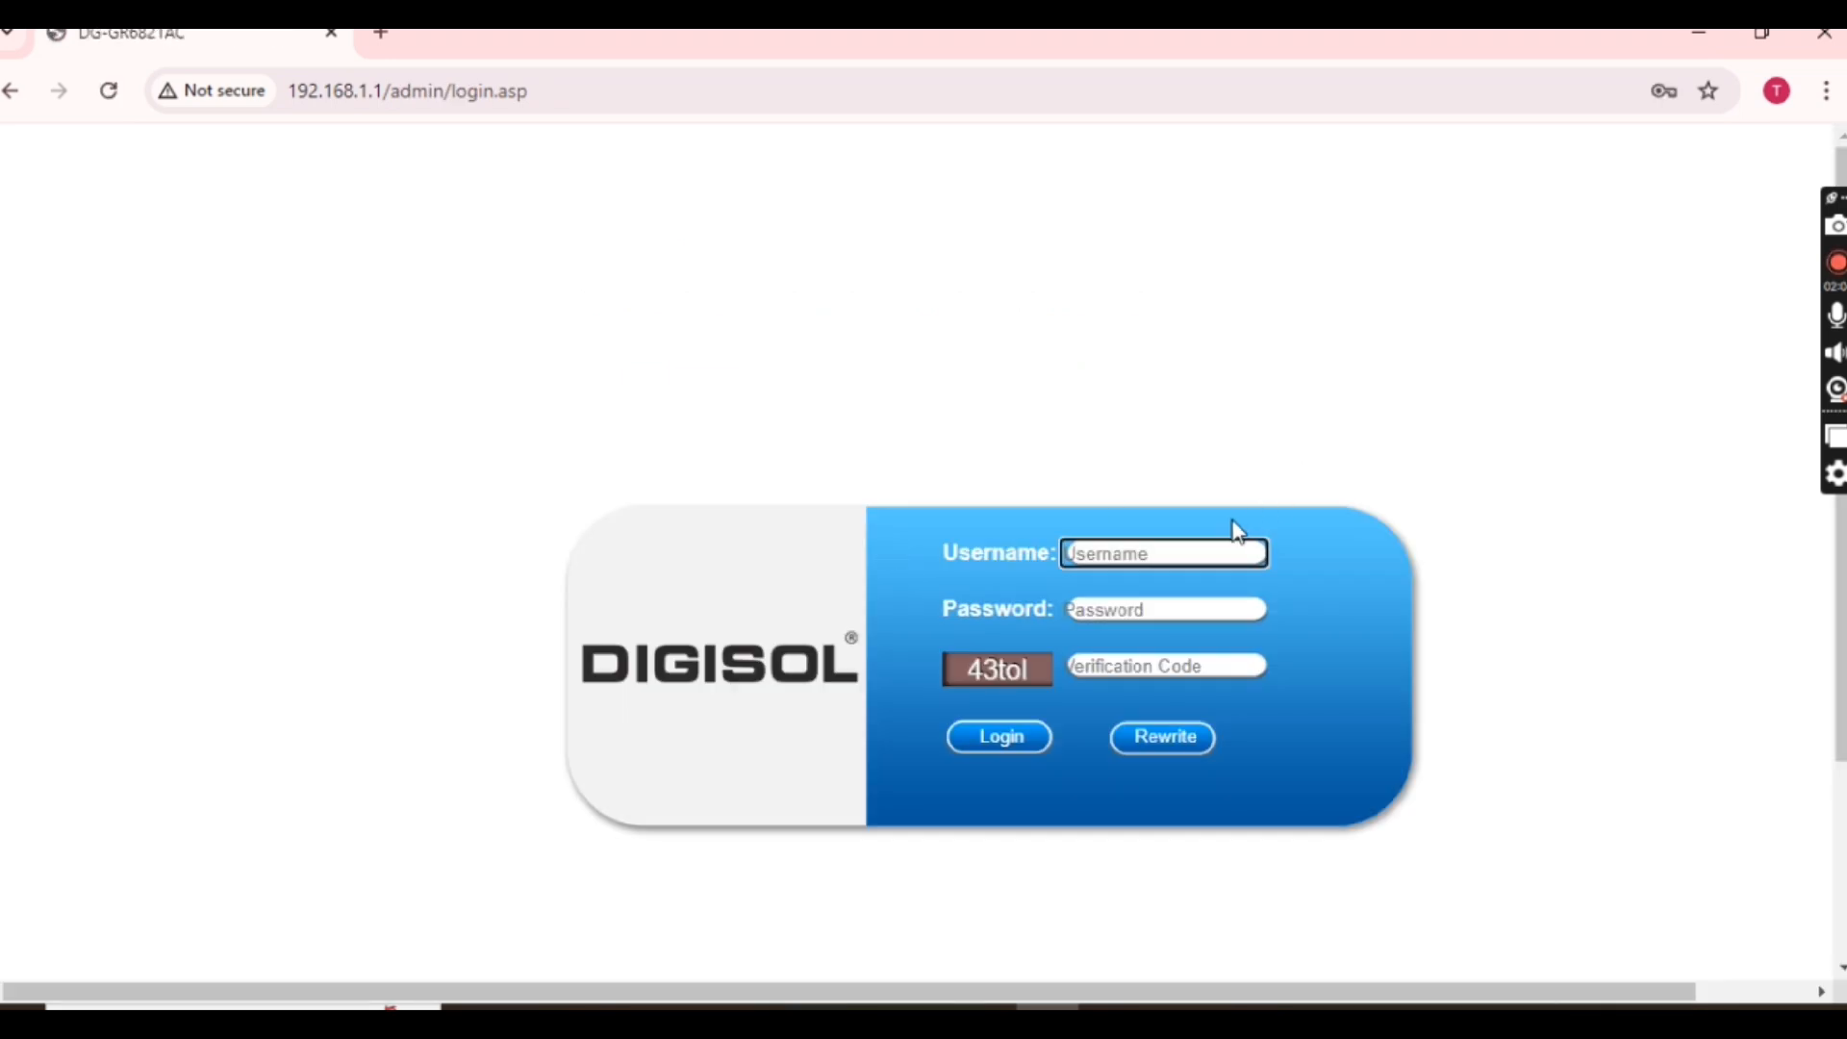
# Step: Enter username admin, the new password and the current verification code on the login form
pyautogui.click(1203, 558)
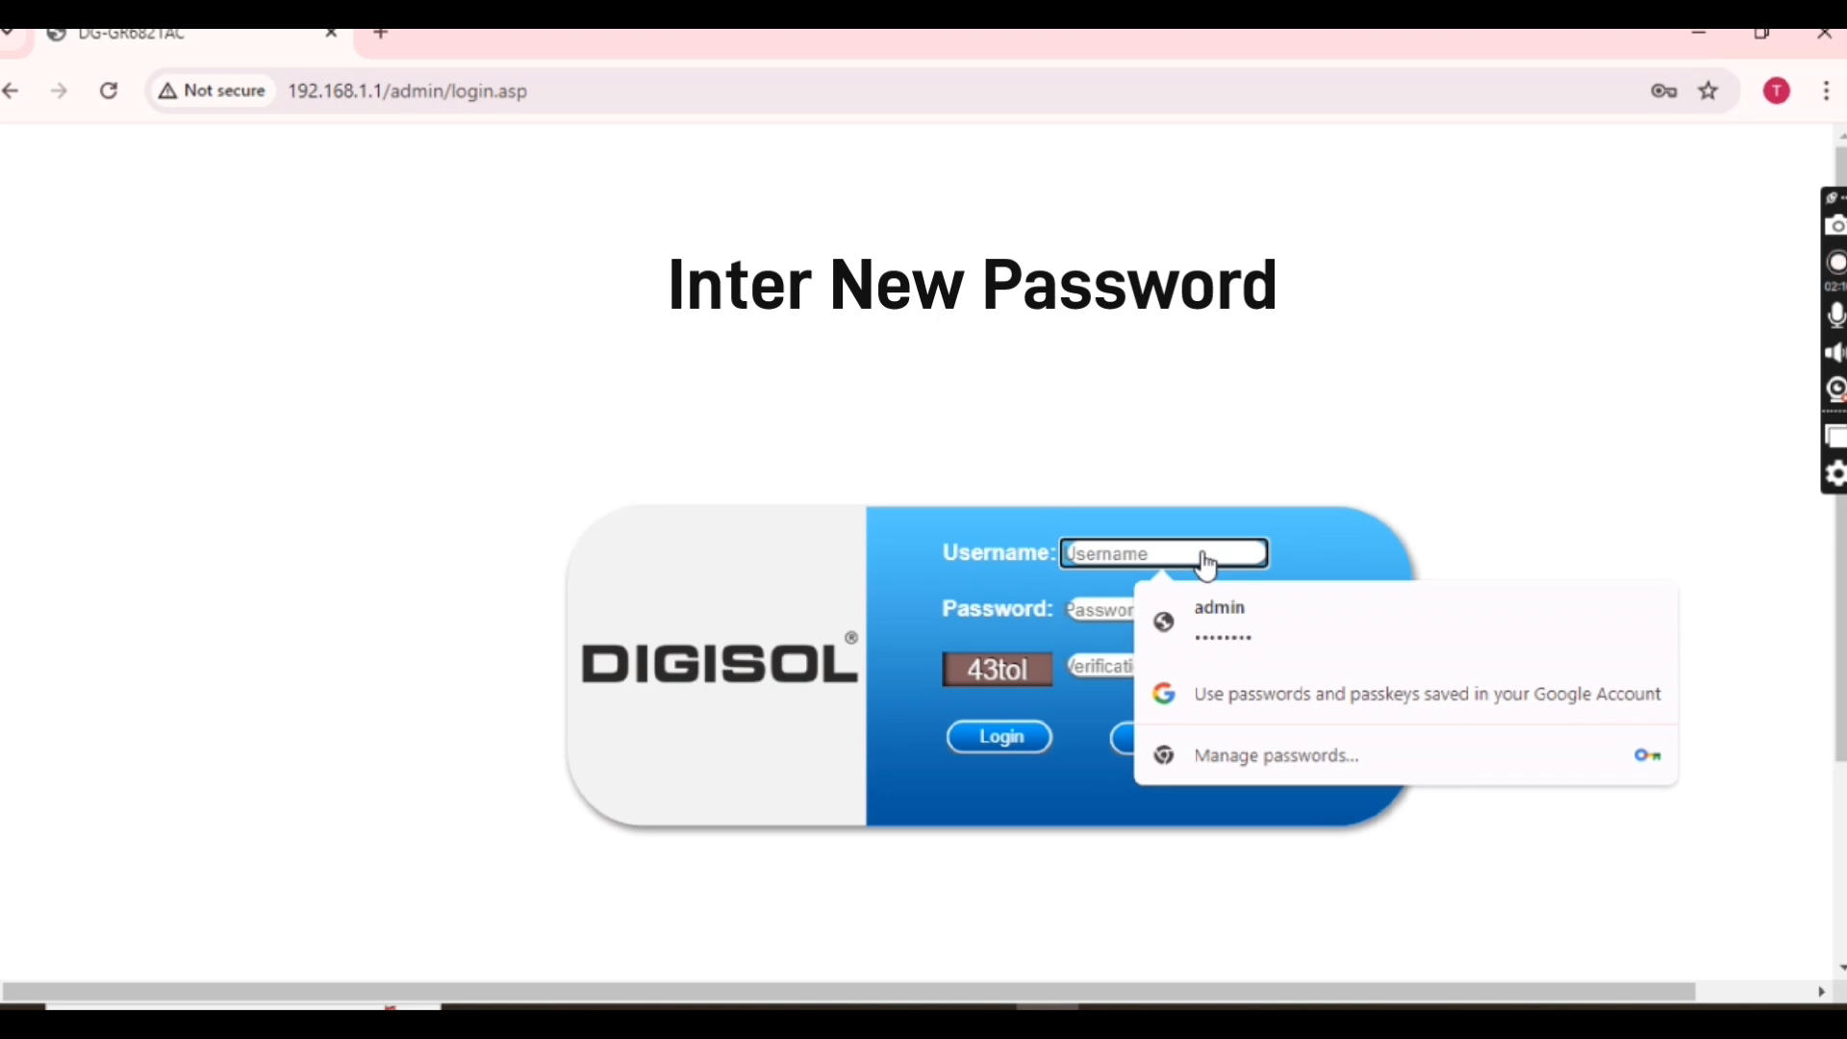
pyautogui.write('admin')
pyautogui.click(1109, 616)
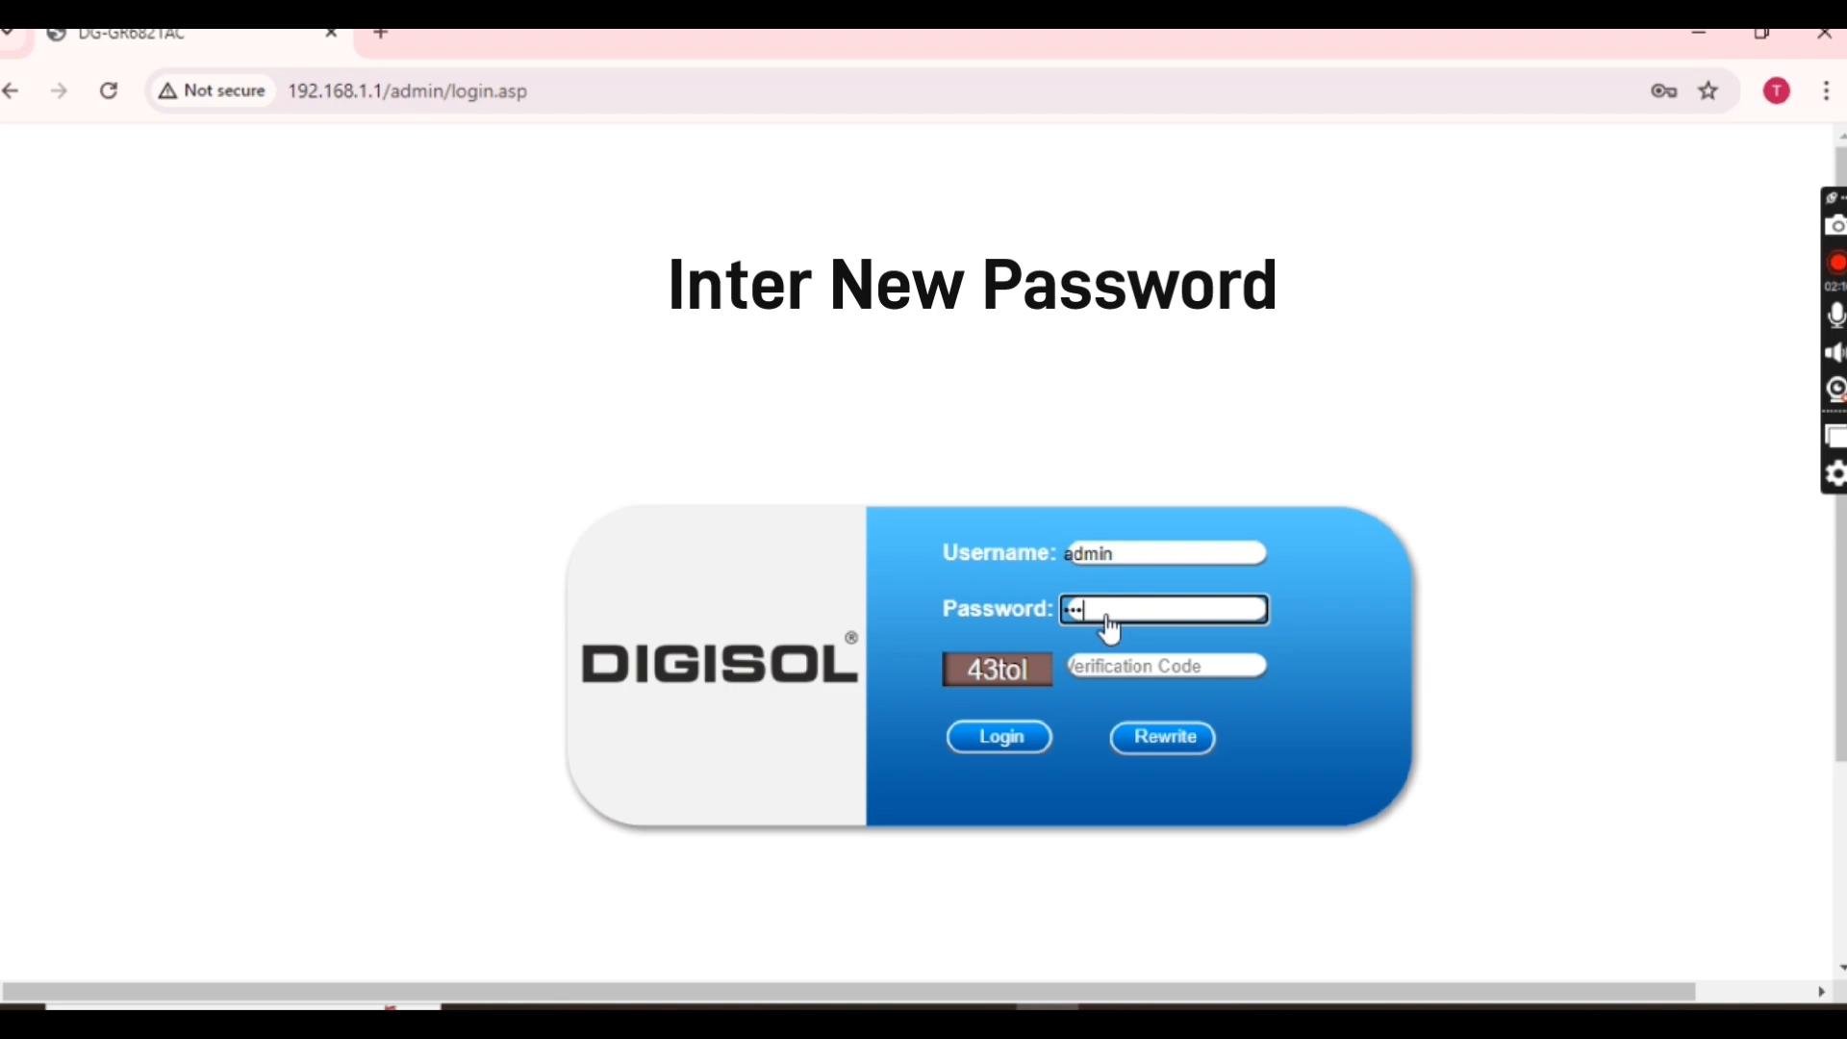
pyautogui.click(1113, 673)
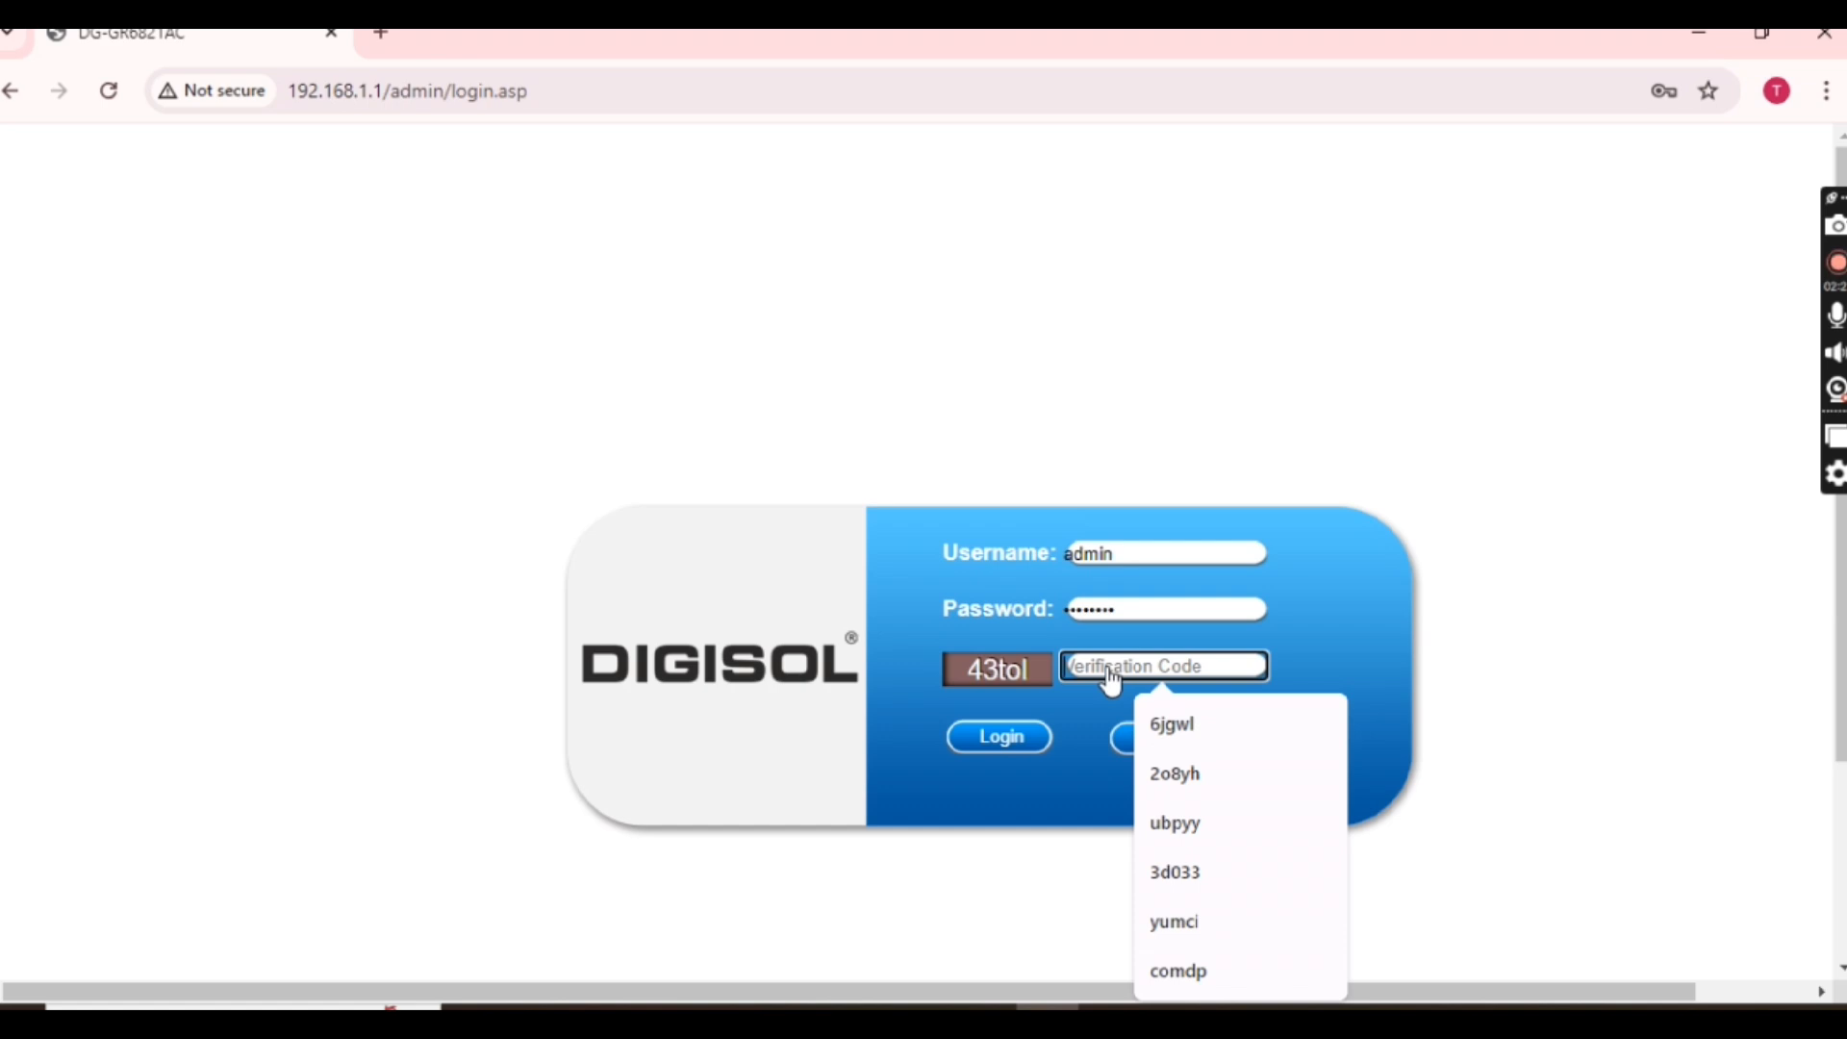
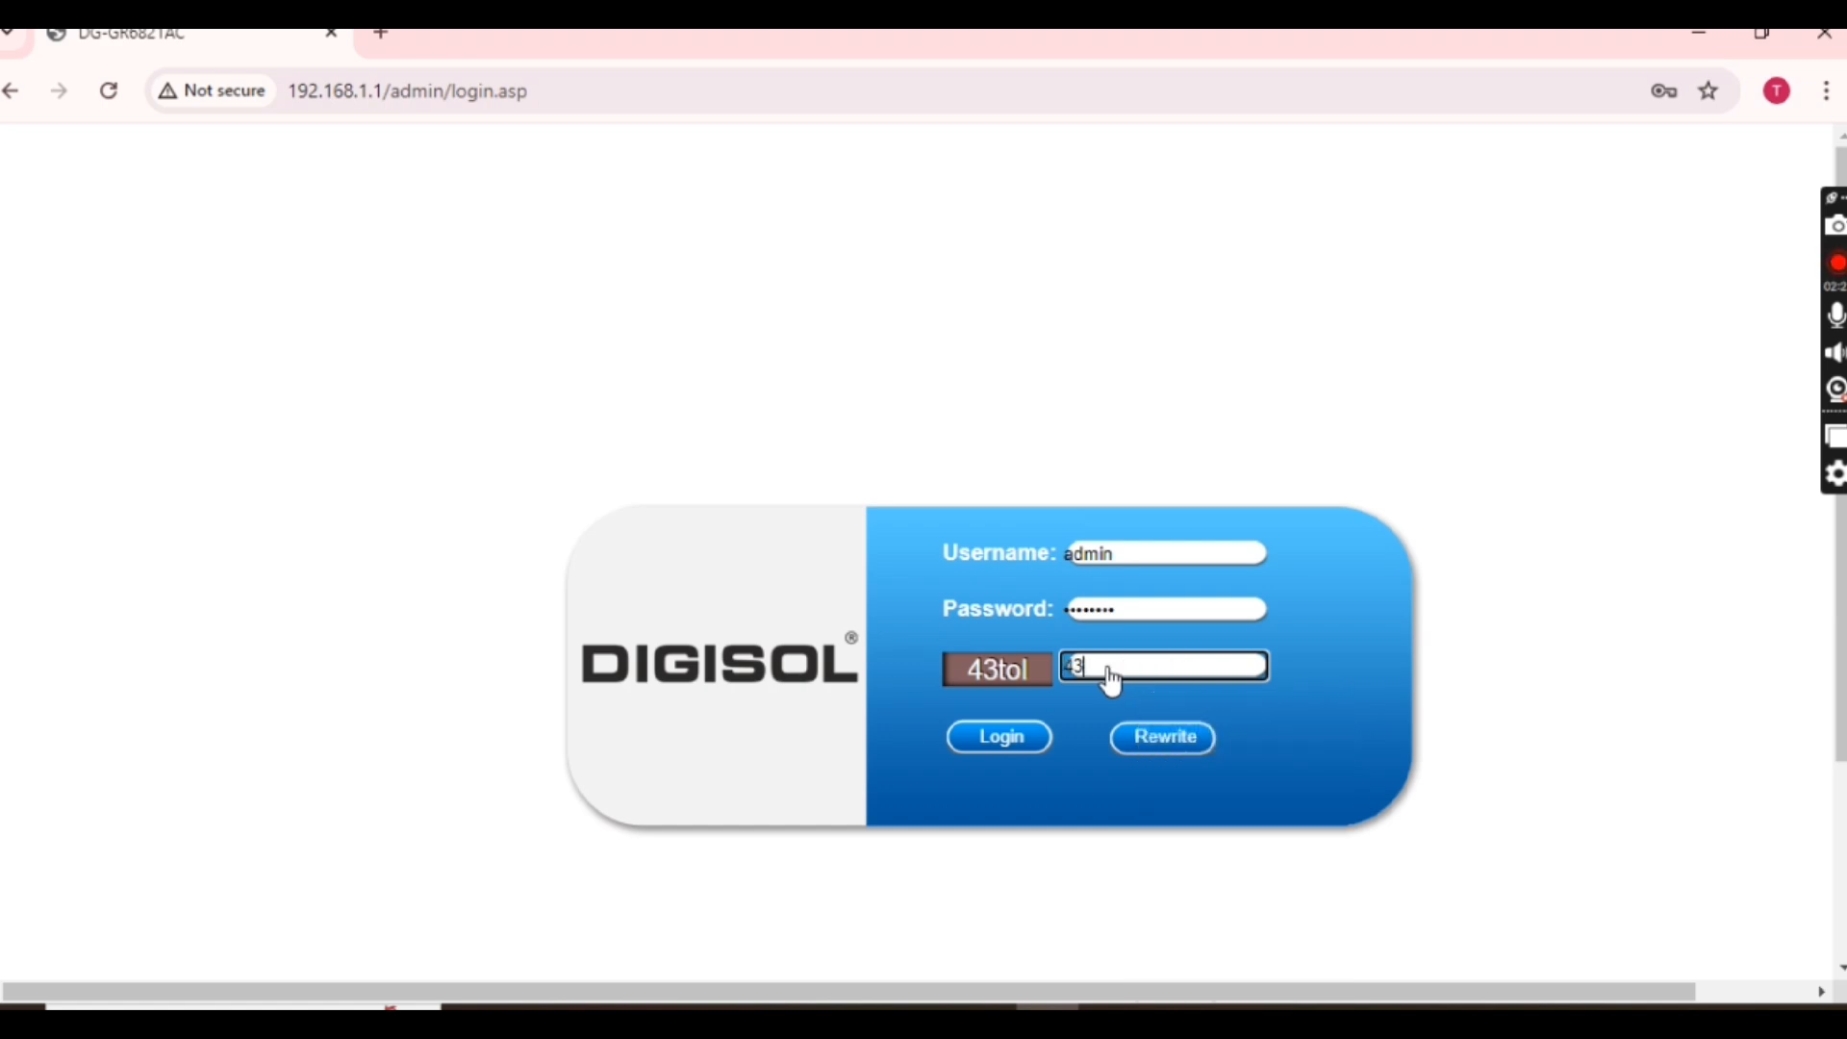
# Step: Log in and switch the 1_TR069_R_VID_46 WAN connection from DHCP to PPPoE in Network > Internet
pyautogui.click(1016, 738)
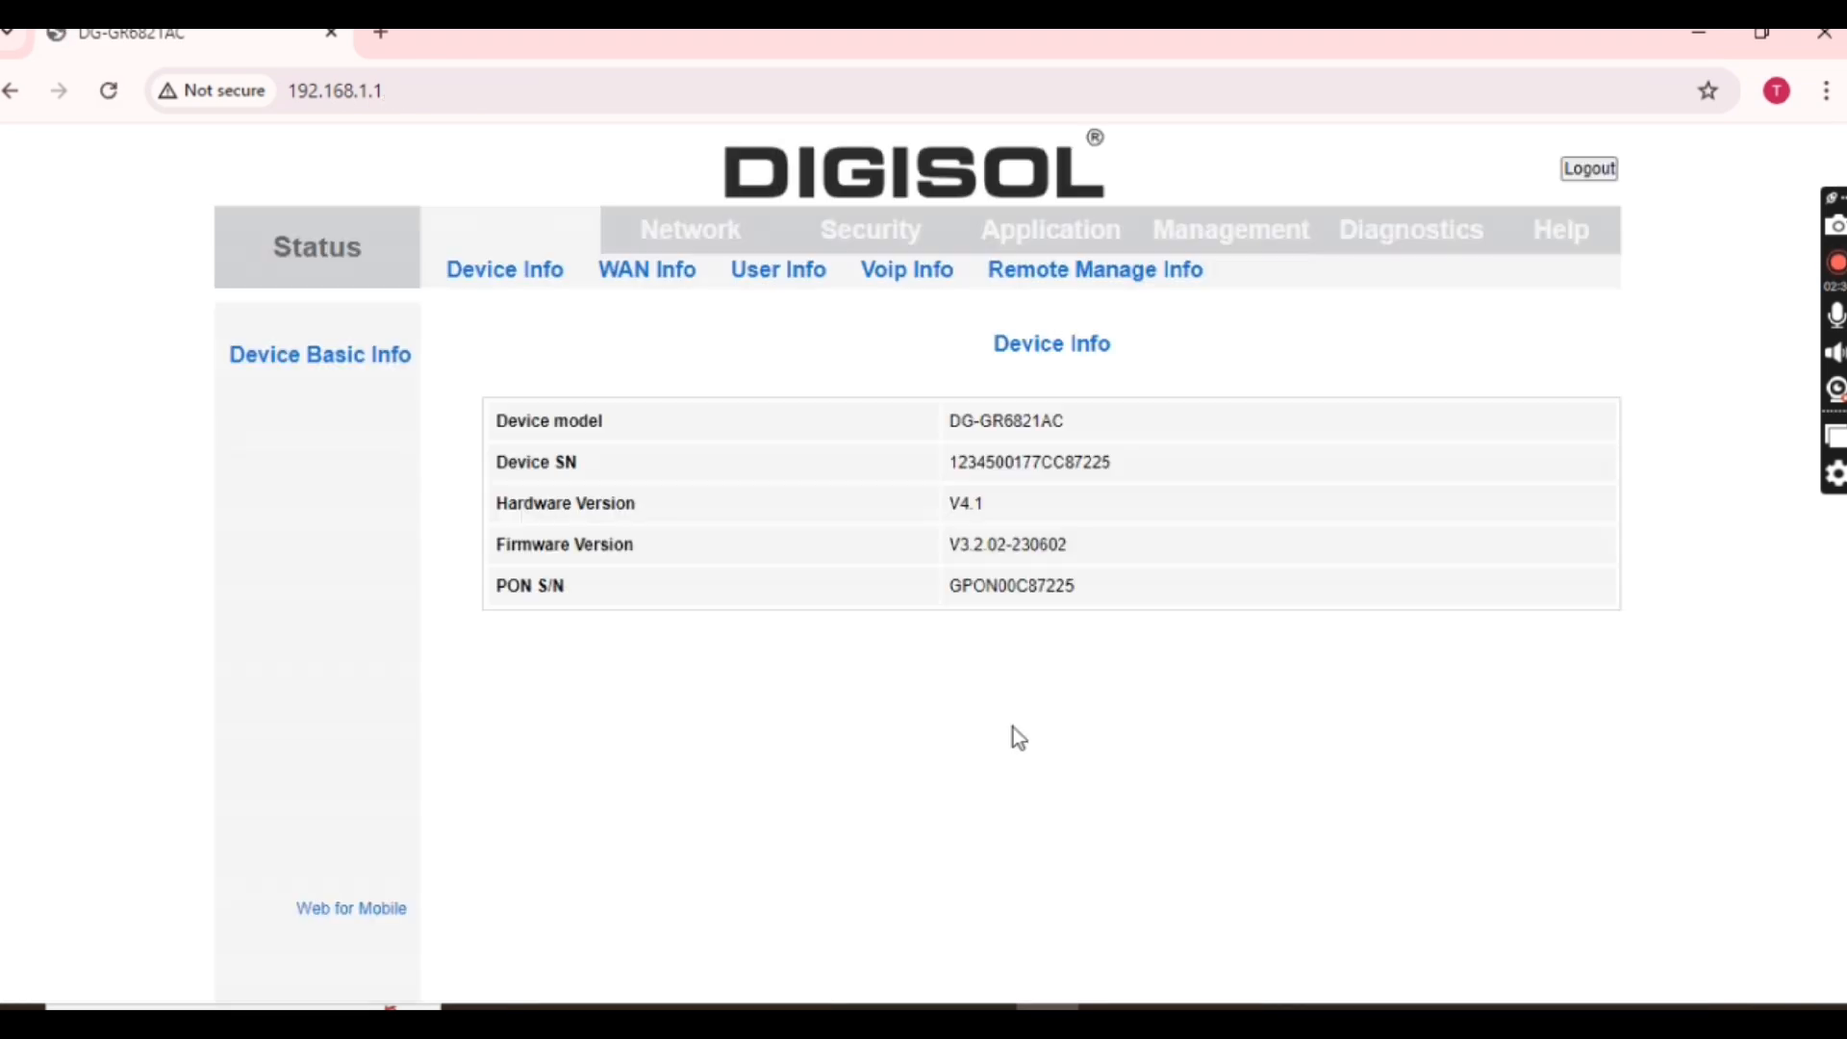
pyautogui.click(685, 243)
pyautogui.click(686, 246)
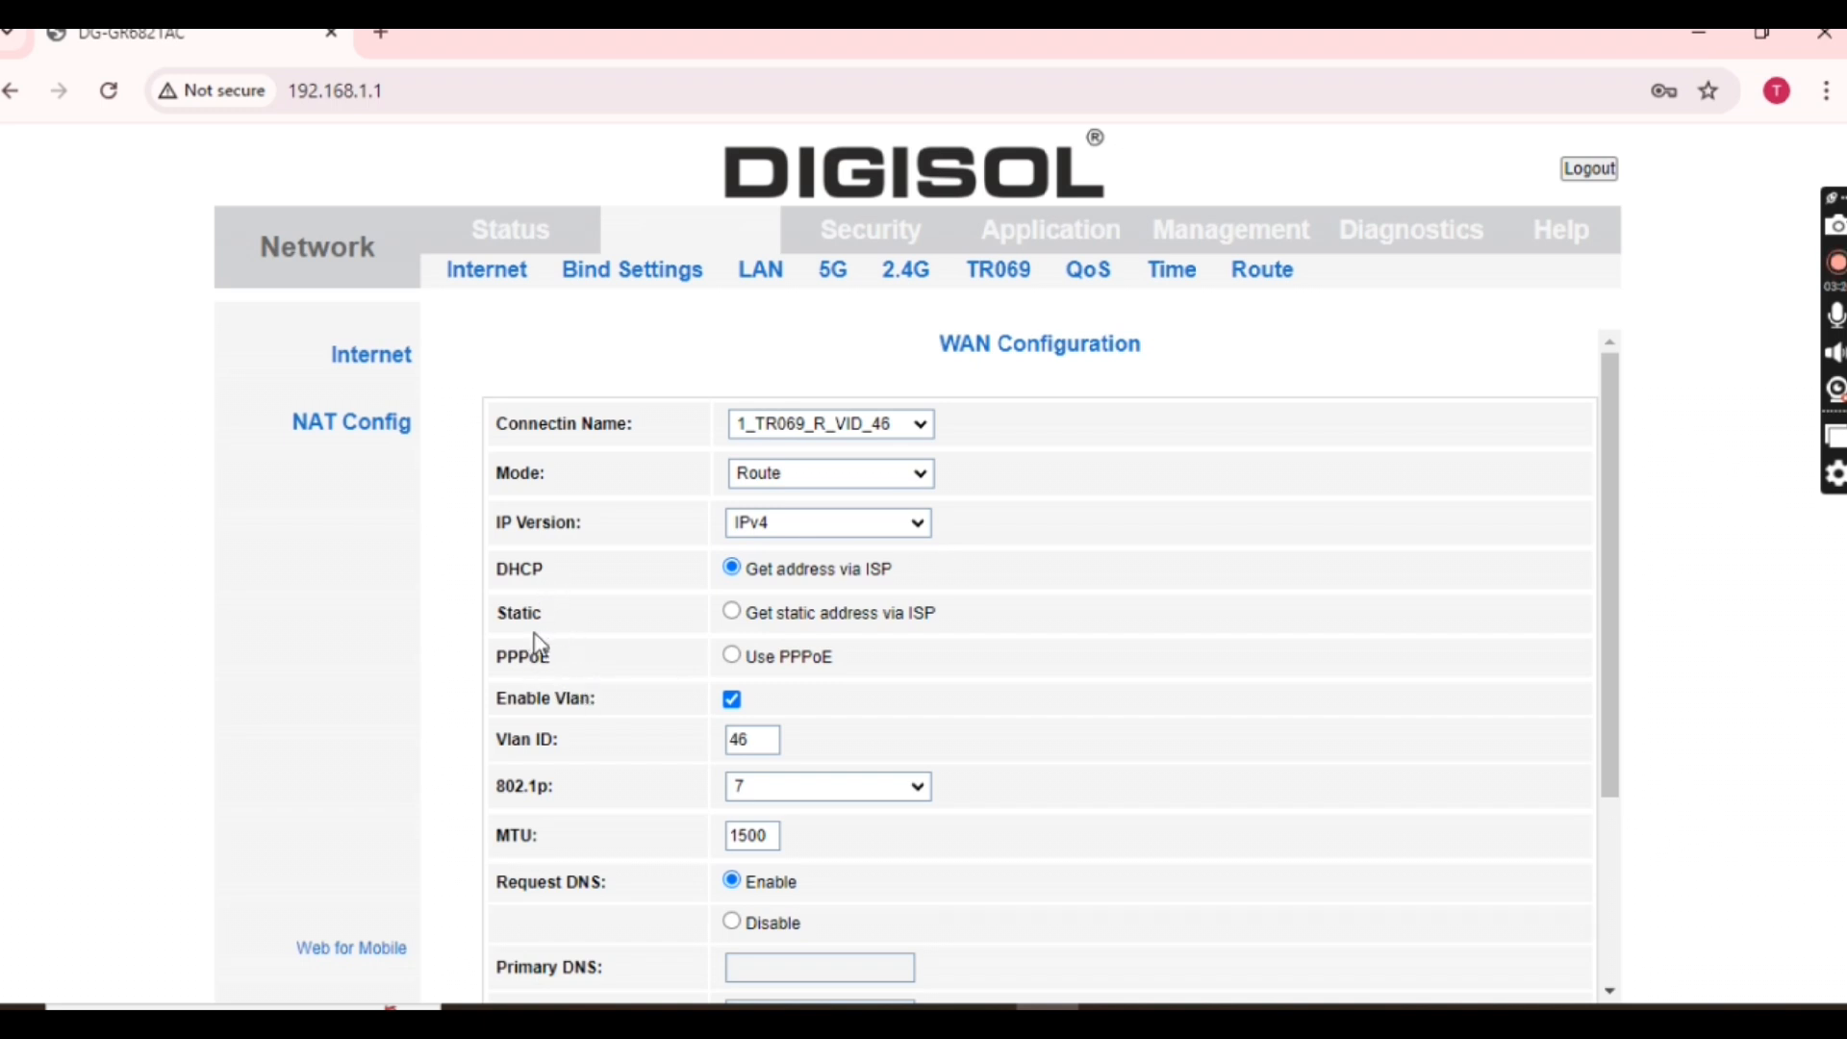
pyautogui.click(733, 656)
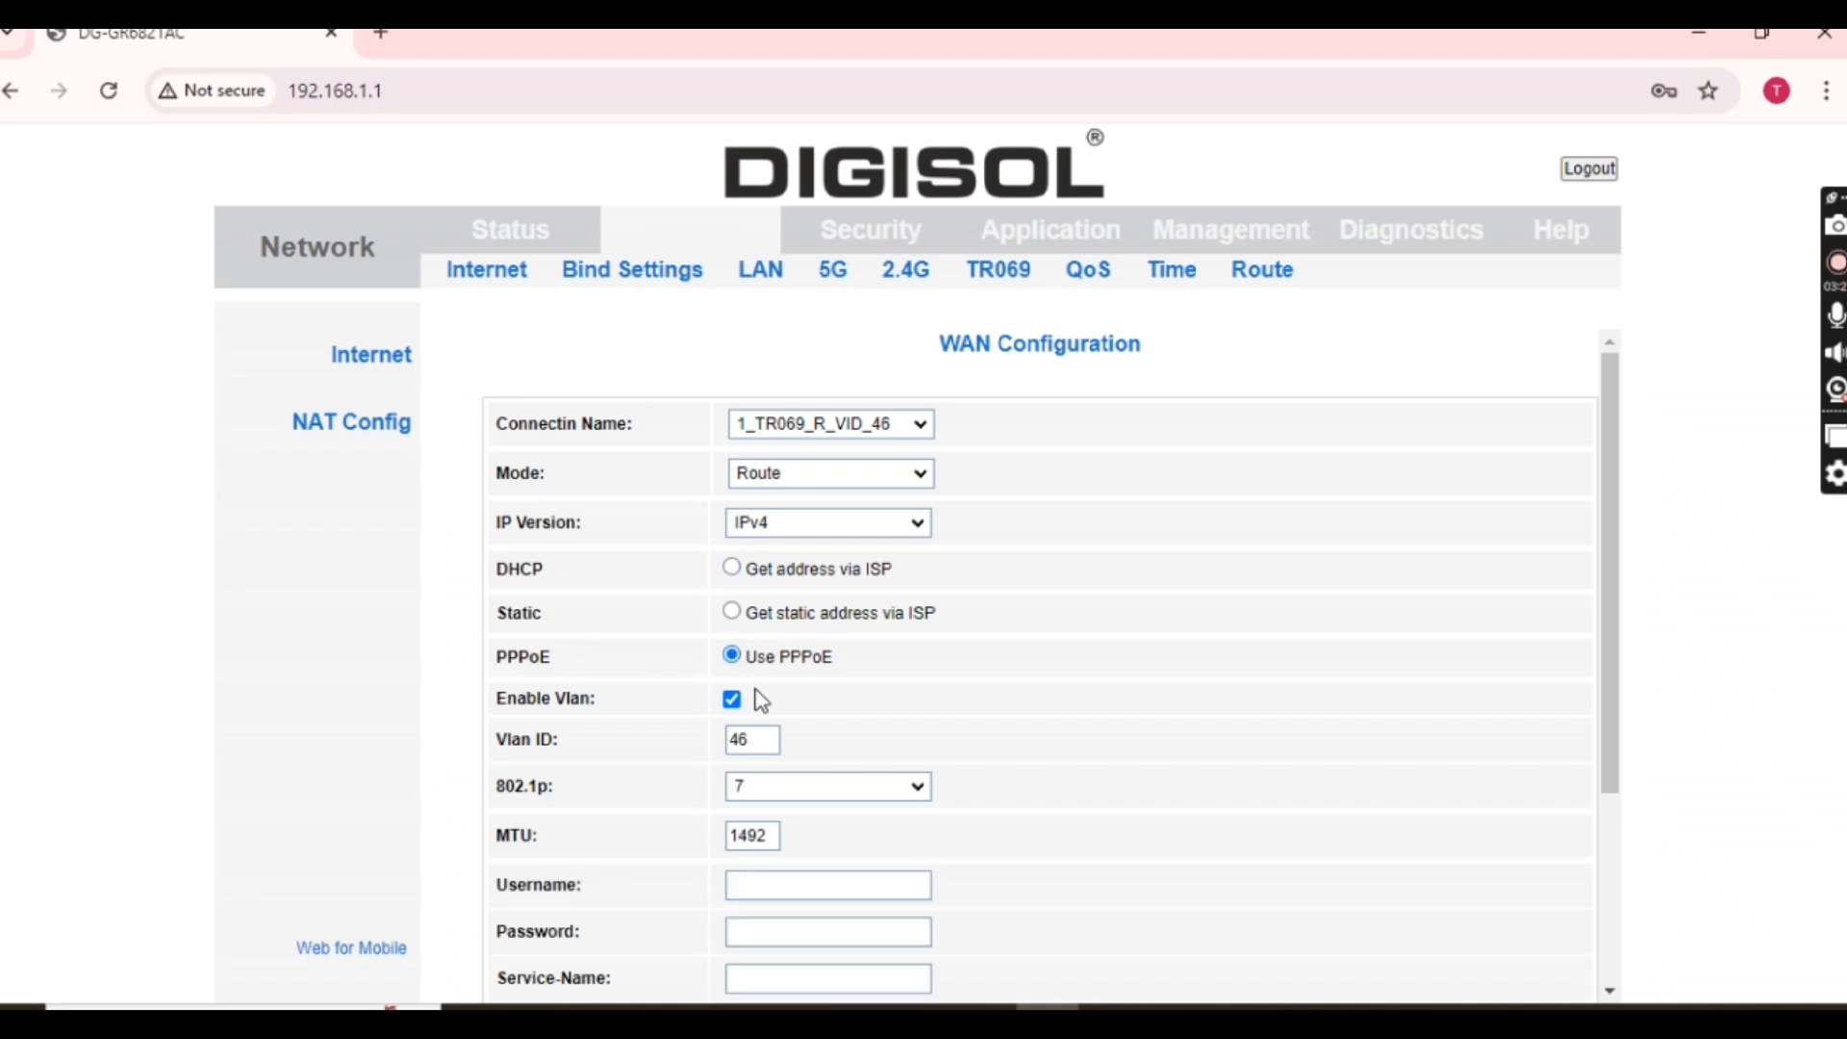
pyautogui.click(764, 735)
# Step: Change the VLAN ID from 46 to 1333 and set the 802.1p priority to blank
pyautogui.press('BackSpace')
pyautogui.press('BackSpace')
pyautogui.click(758, 738)
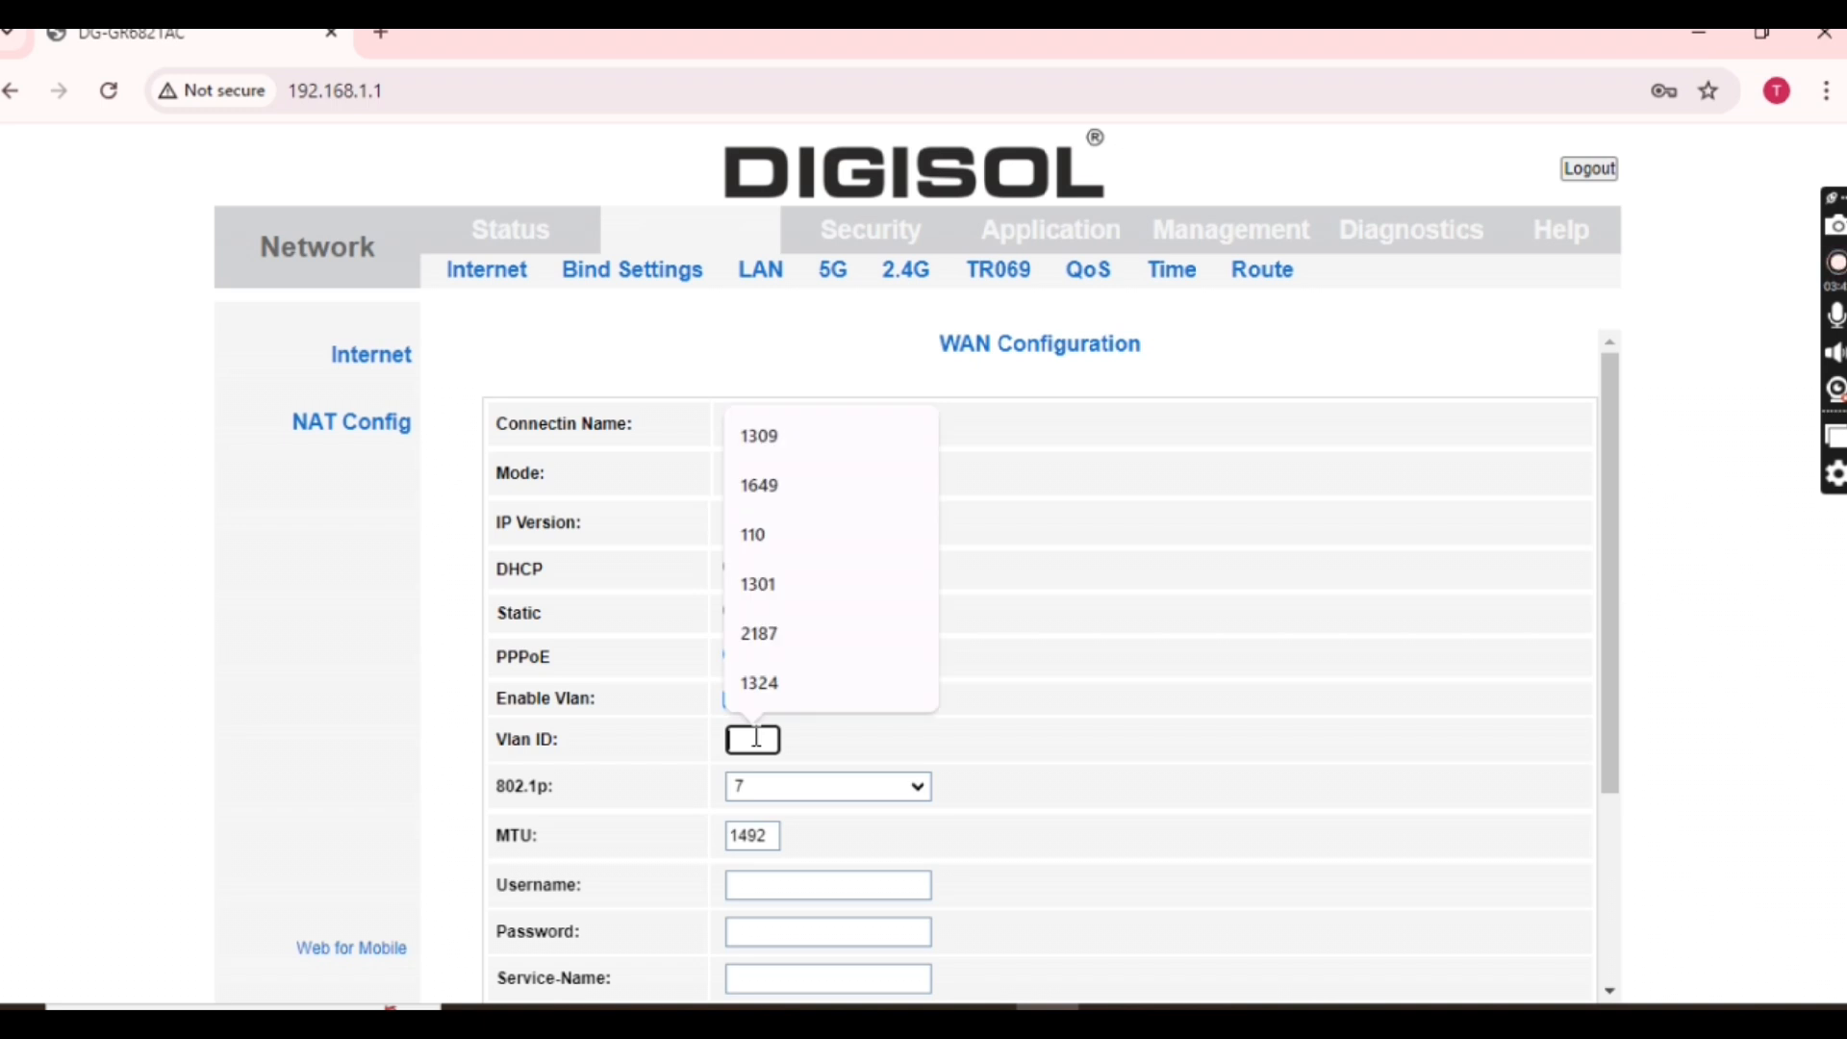
pyautogui.write('1333')
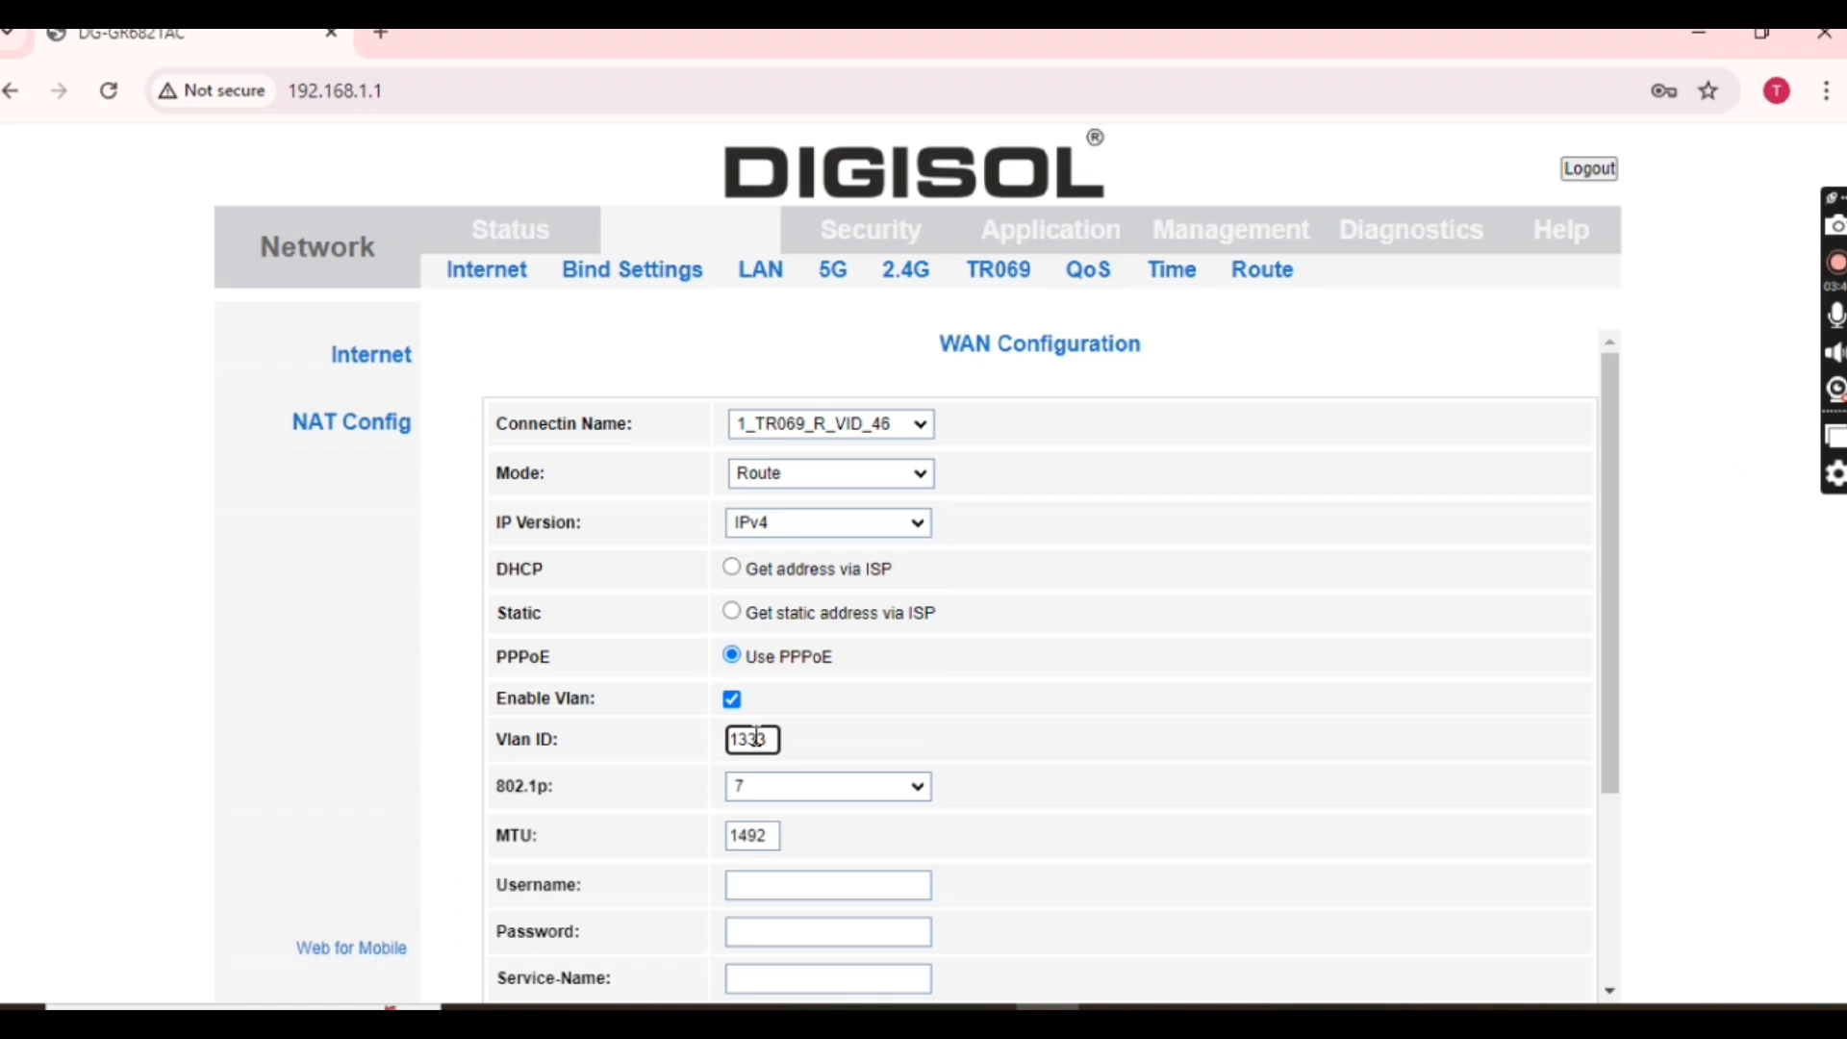
pyautogui.click(904, 786)
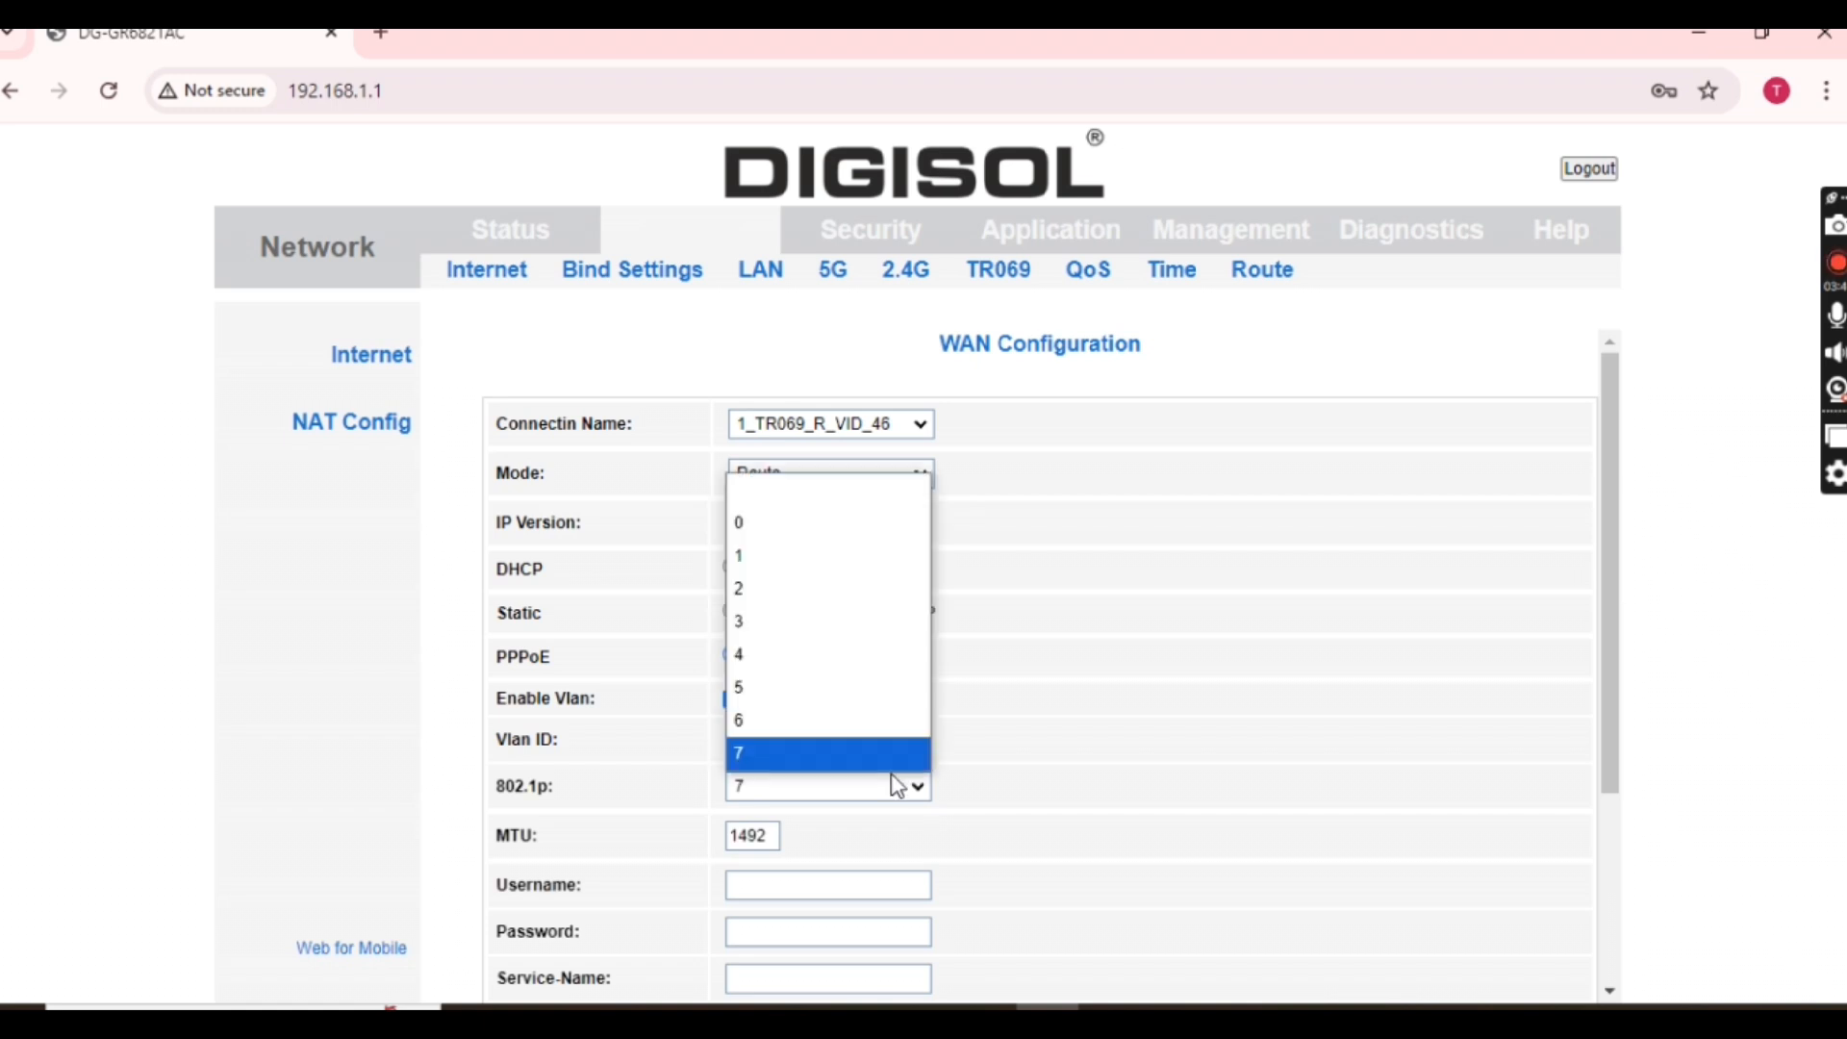
pyautogui.click(789, 510)
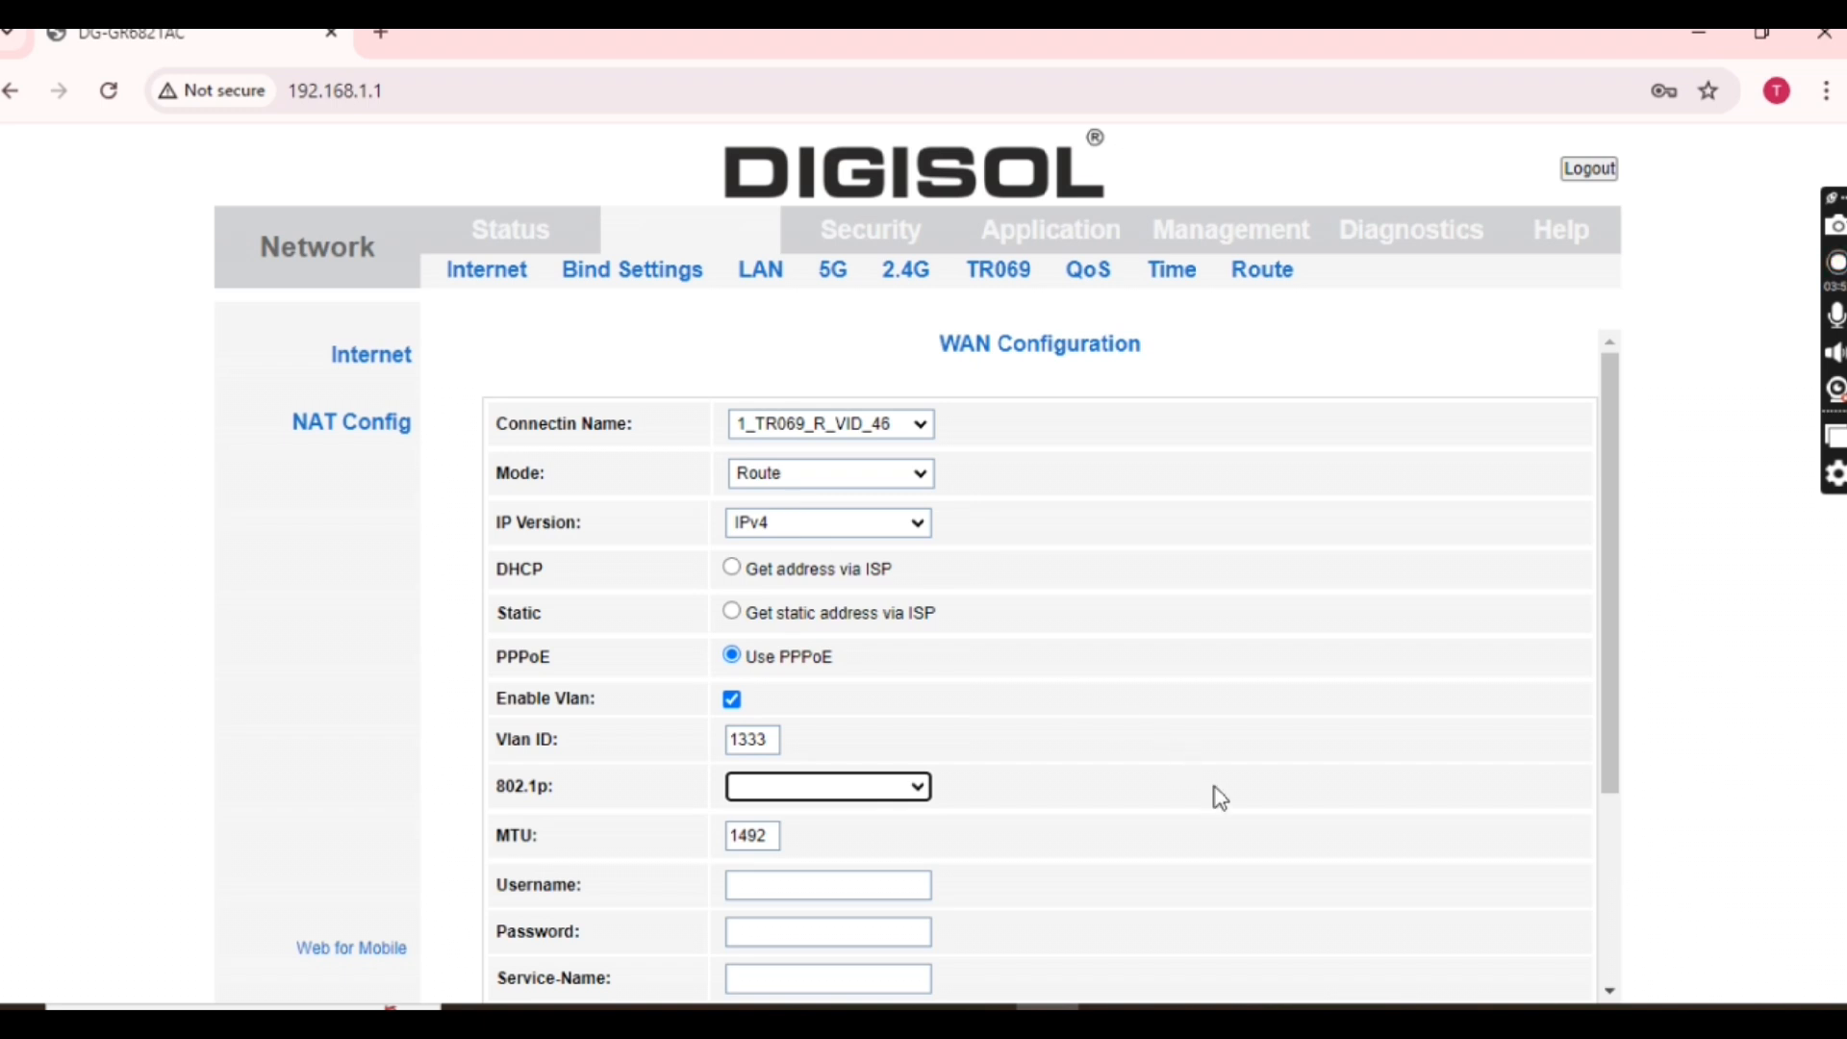
# Step: Fill in the PPPoE username from the saved suggestion, correcting its final digits
pyautogui.scroll(-2, 1220, 799)
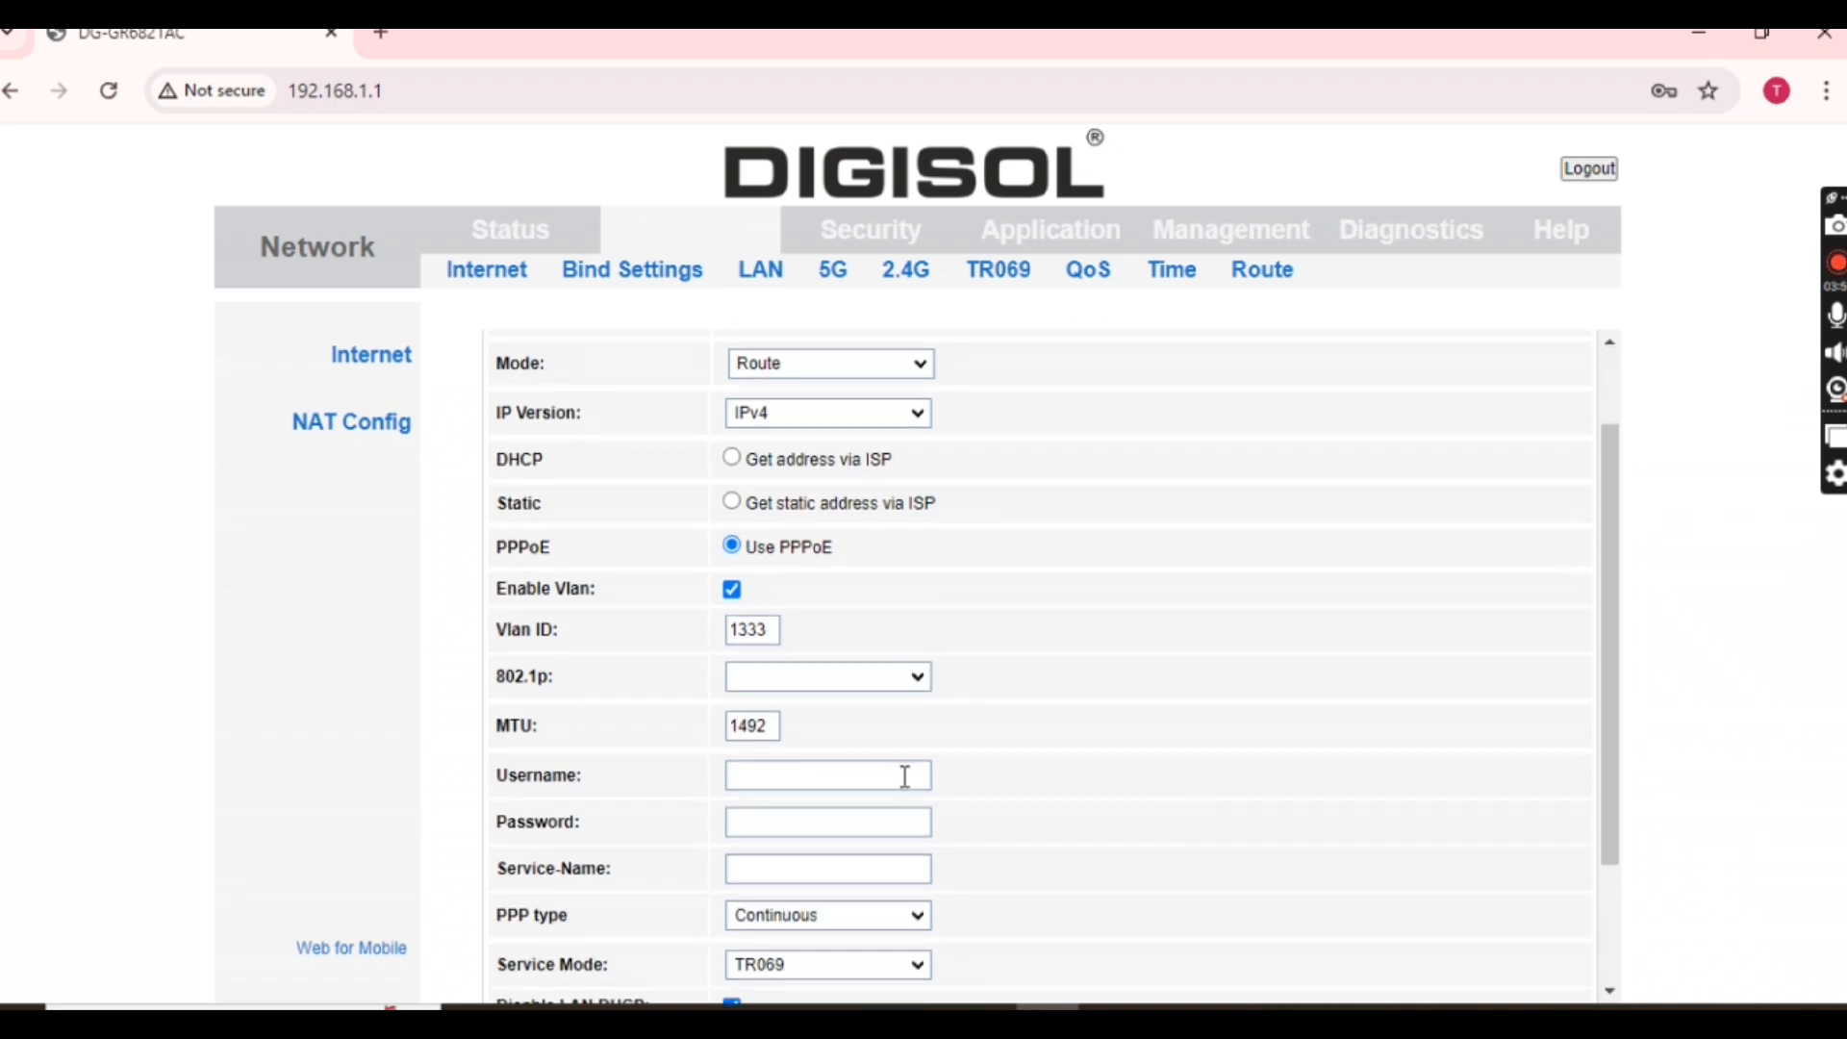
pyautogui.click(853, 775)
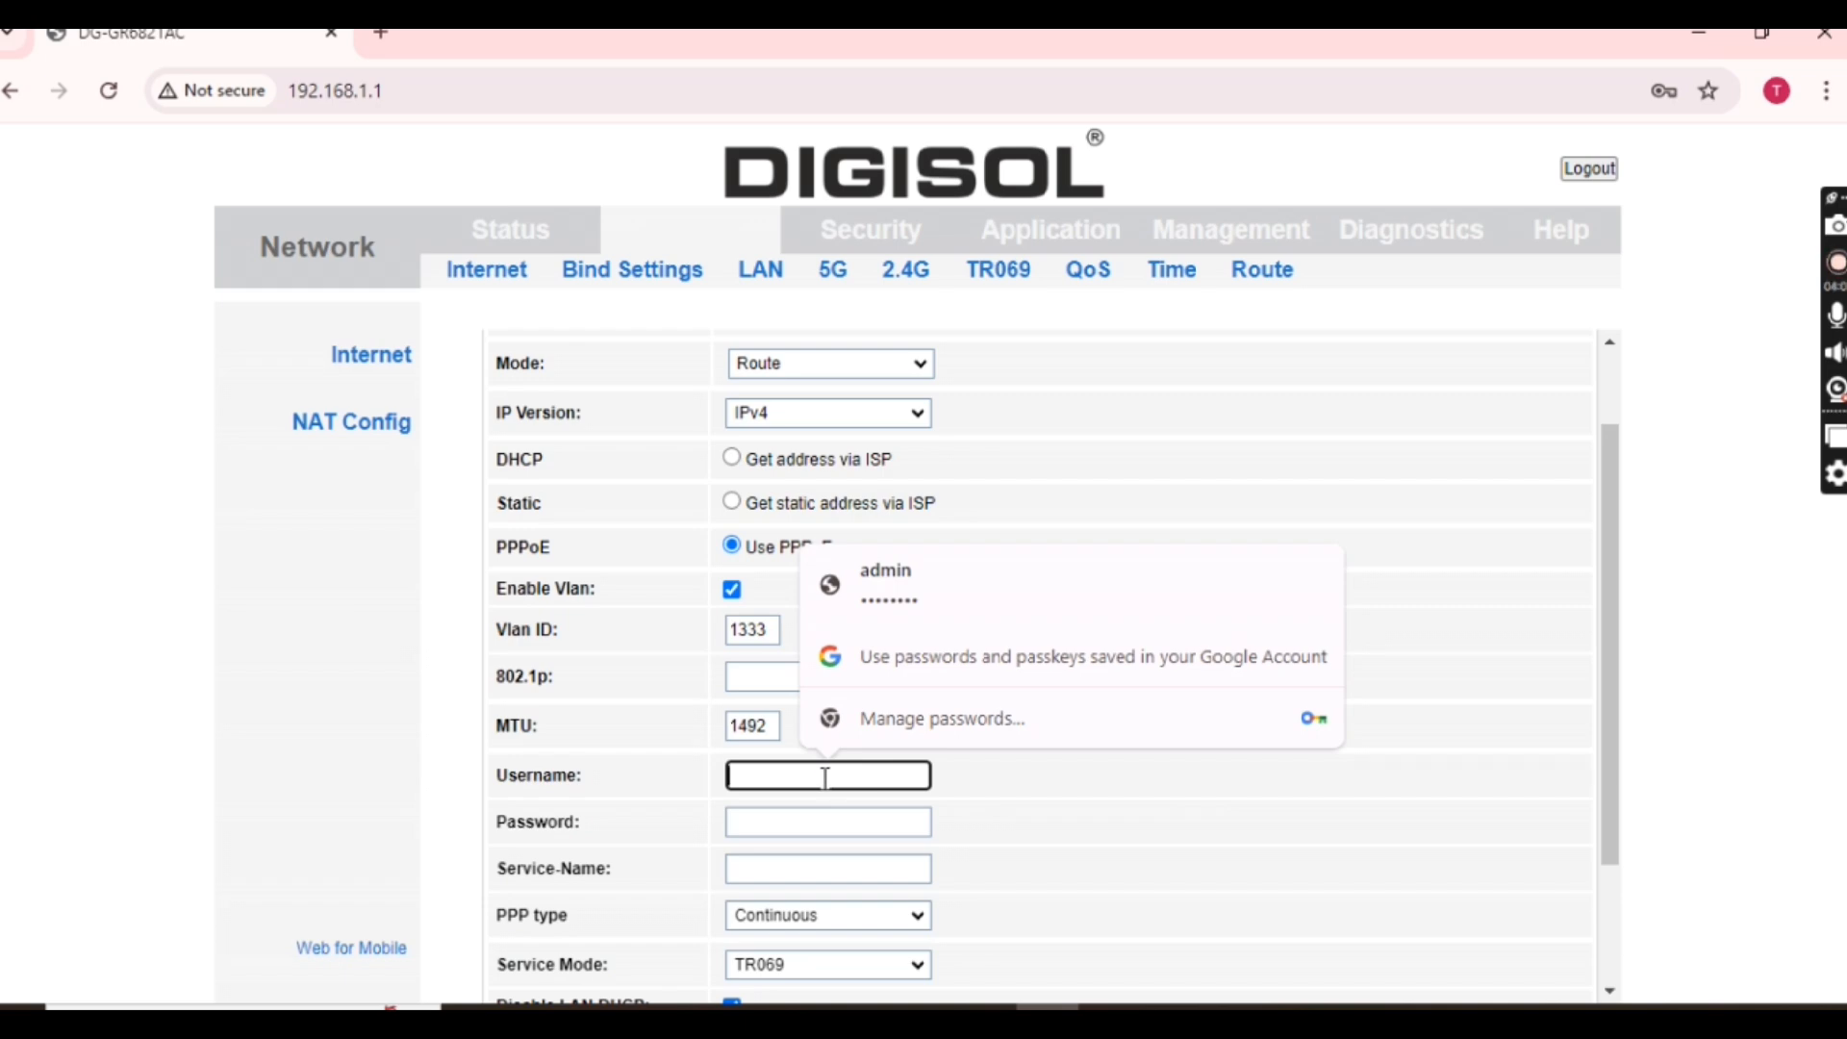
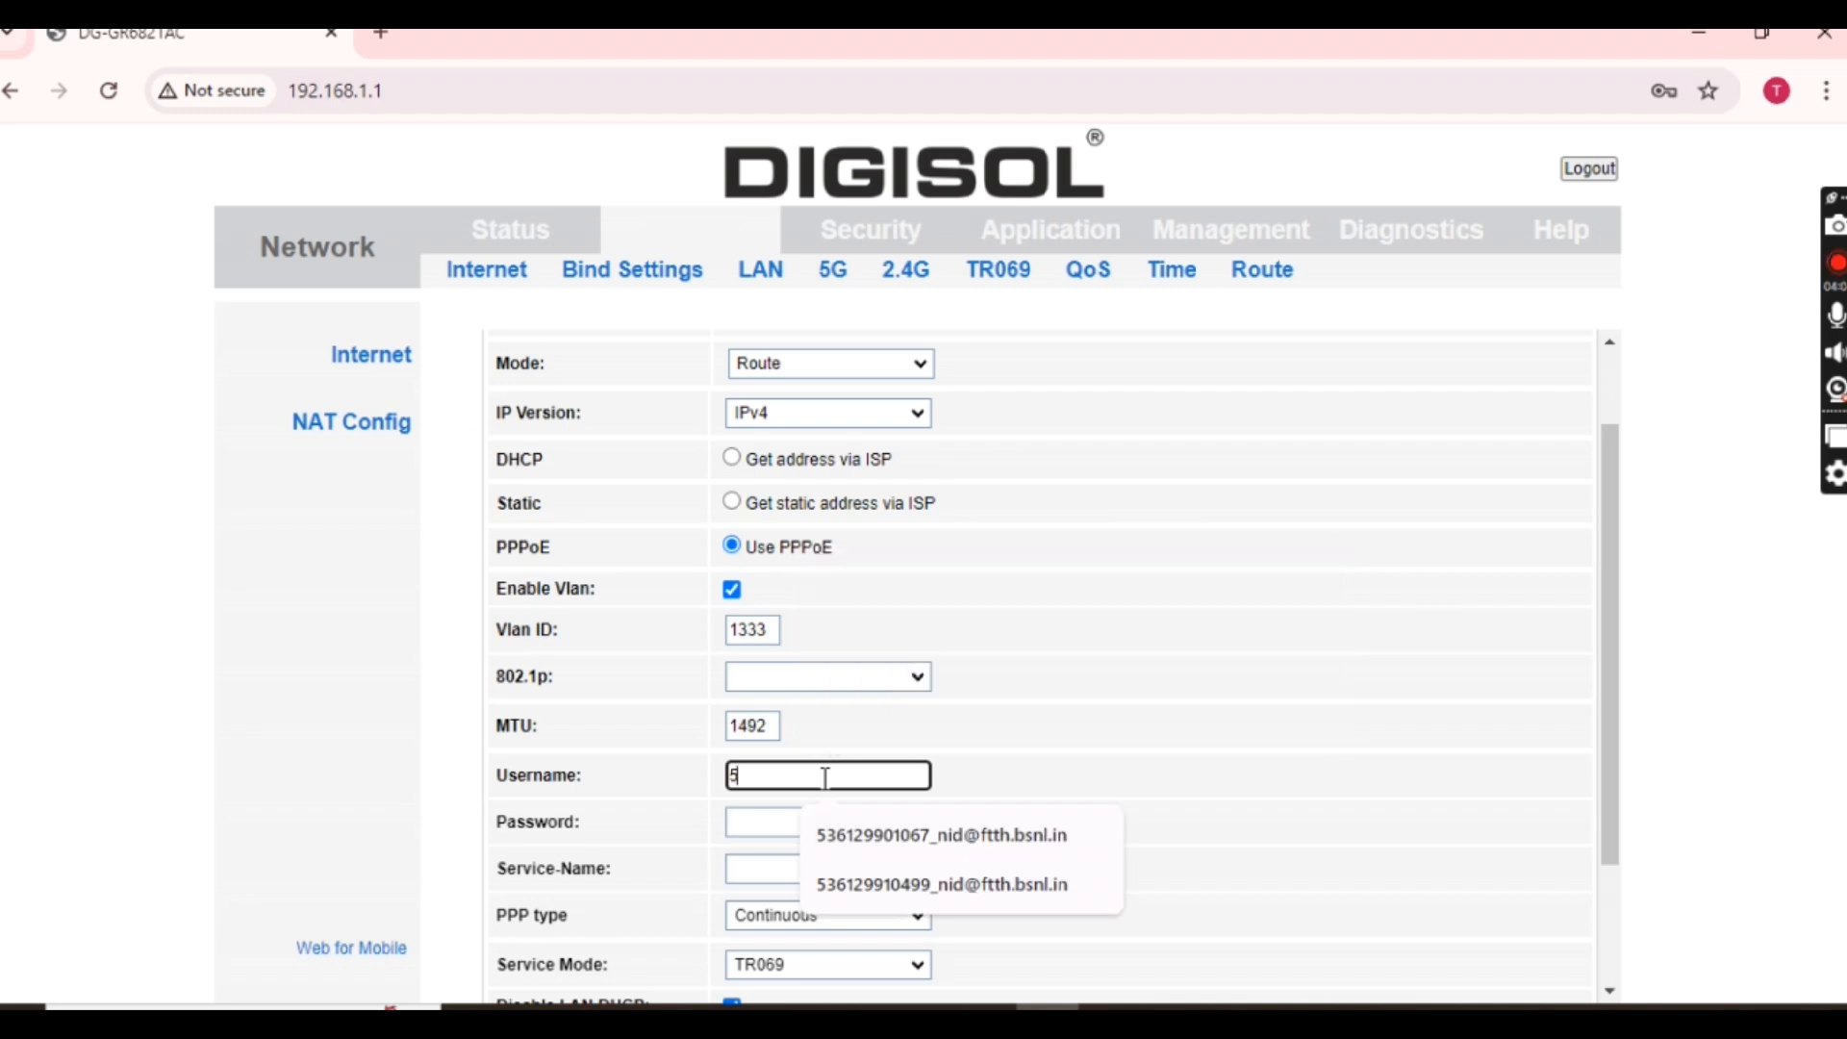
pyautogui.click(877, 848)
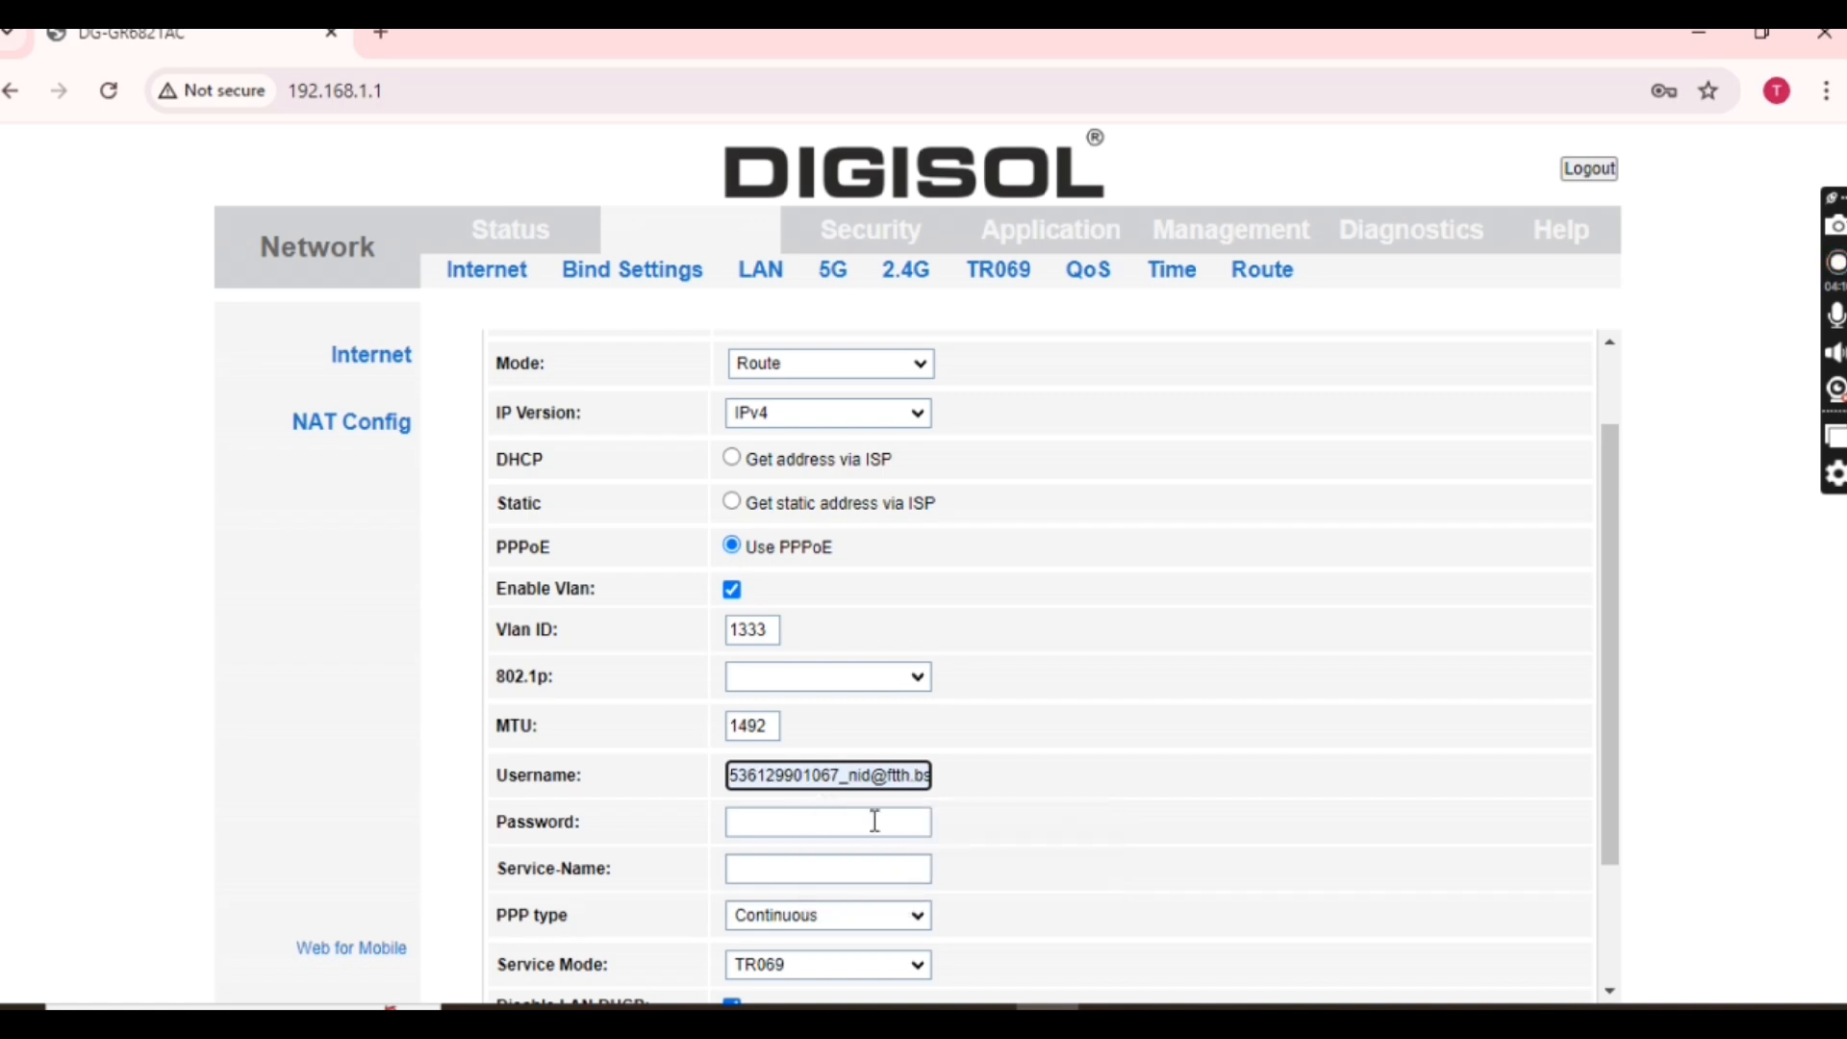
pyautogui.click(843, 774)
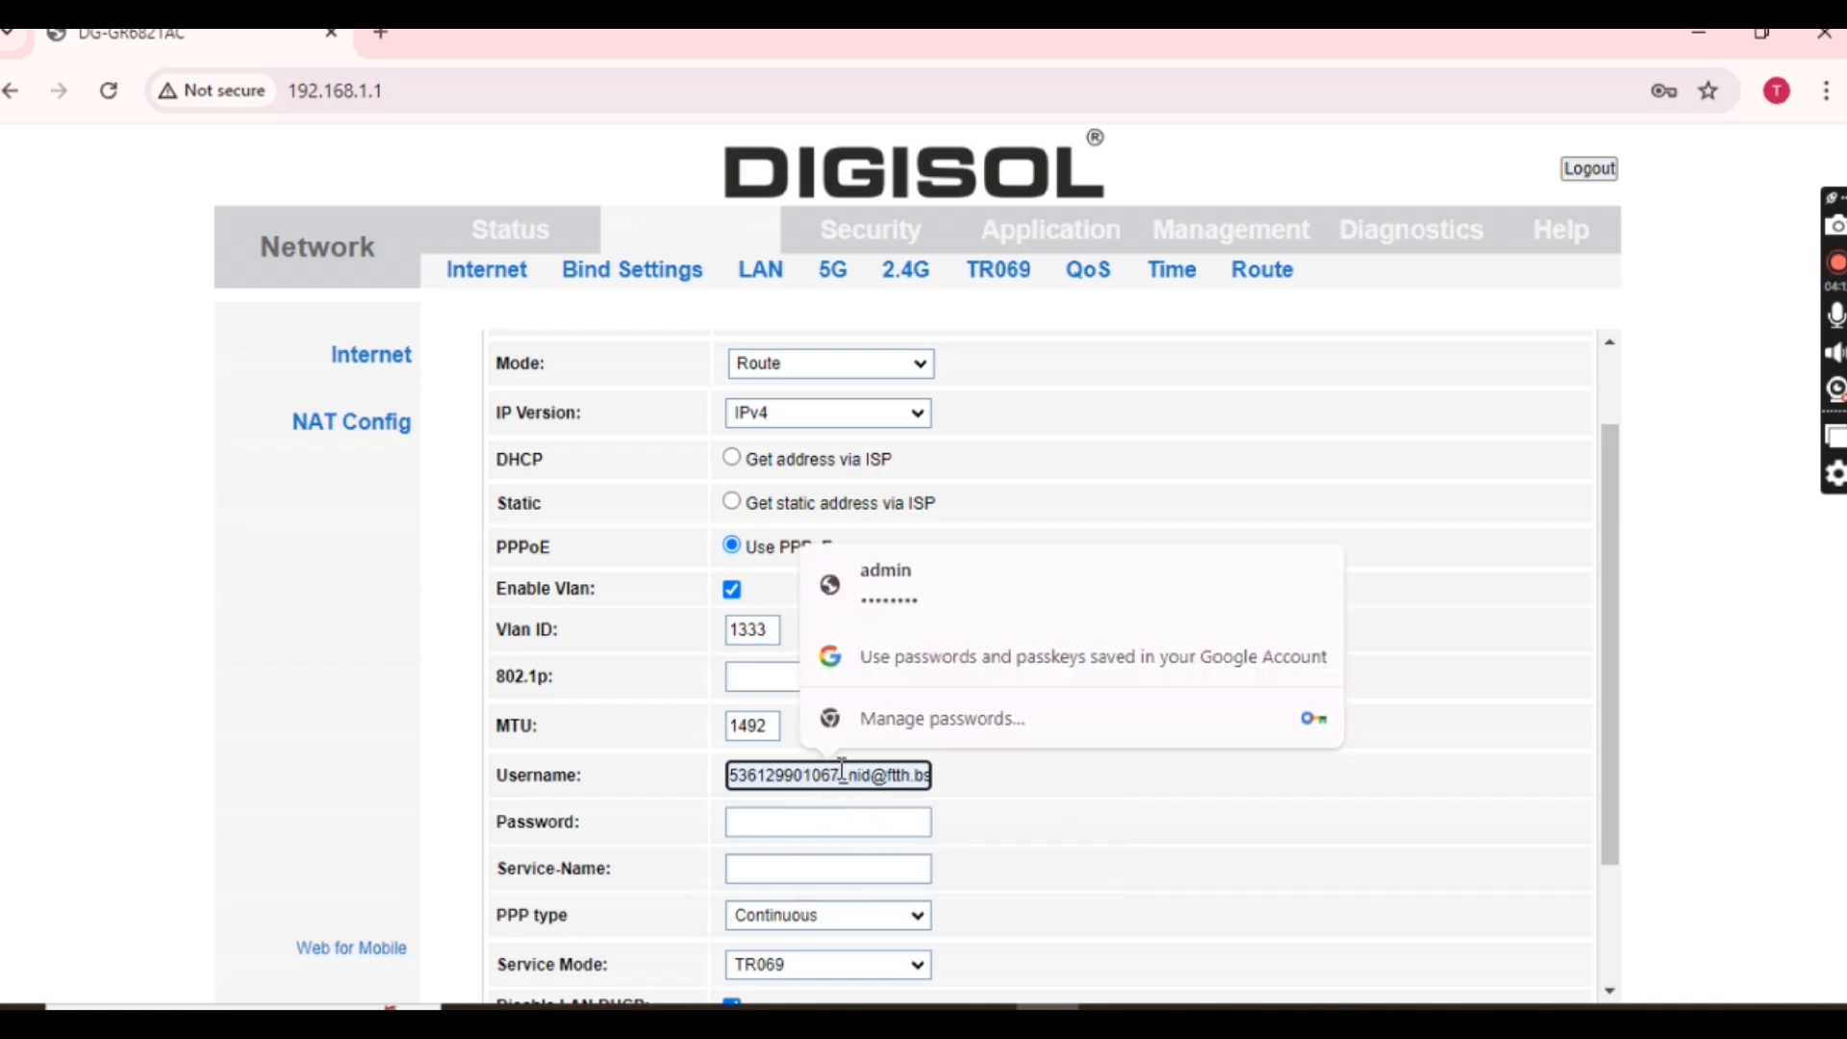
pyautogui.press('BackSpace')
pyautogui.press('BackSpace')
pyautogui.press('BackSpace')
pyautogui.press('BackSpace')
pyautogui.press('BackSpace')
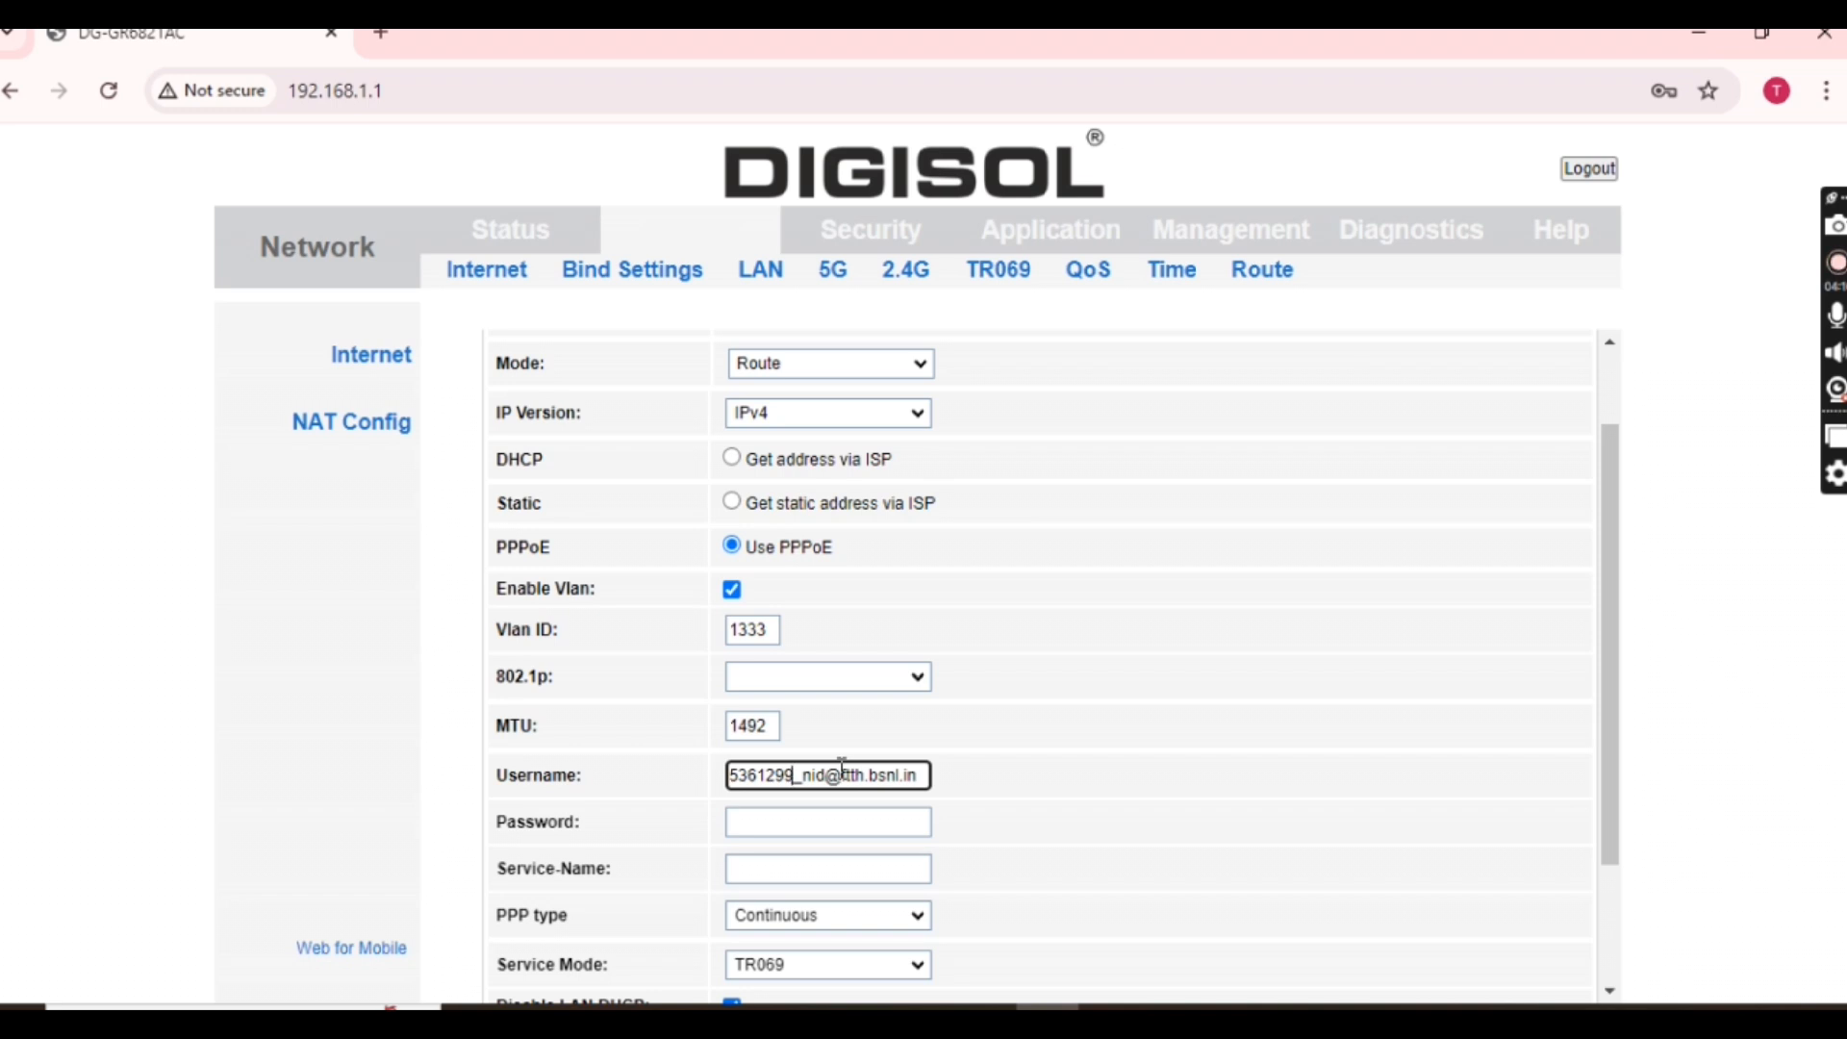
pyautogui.write('00')
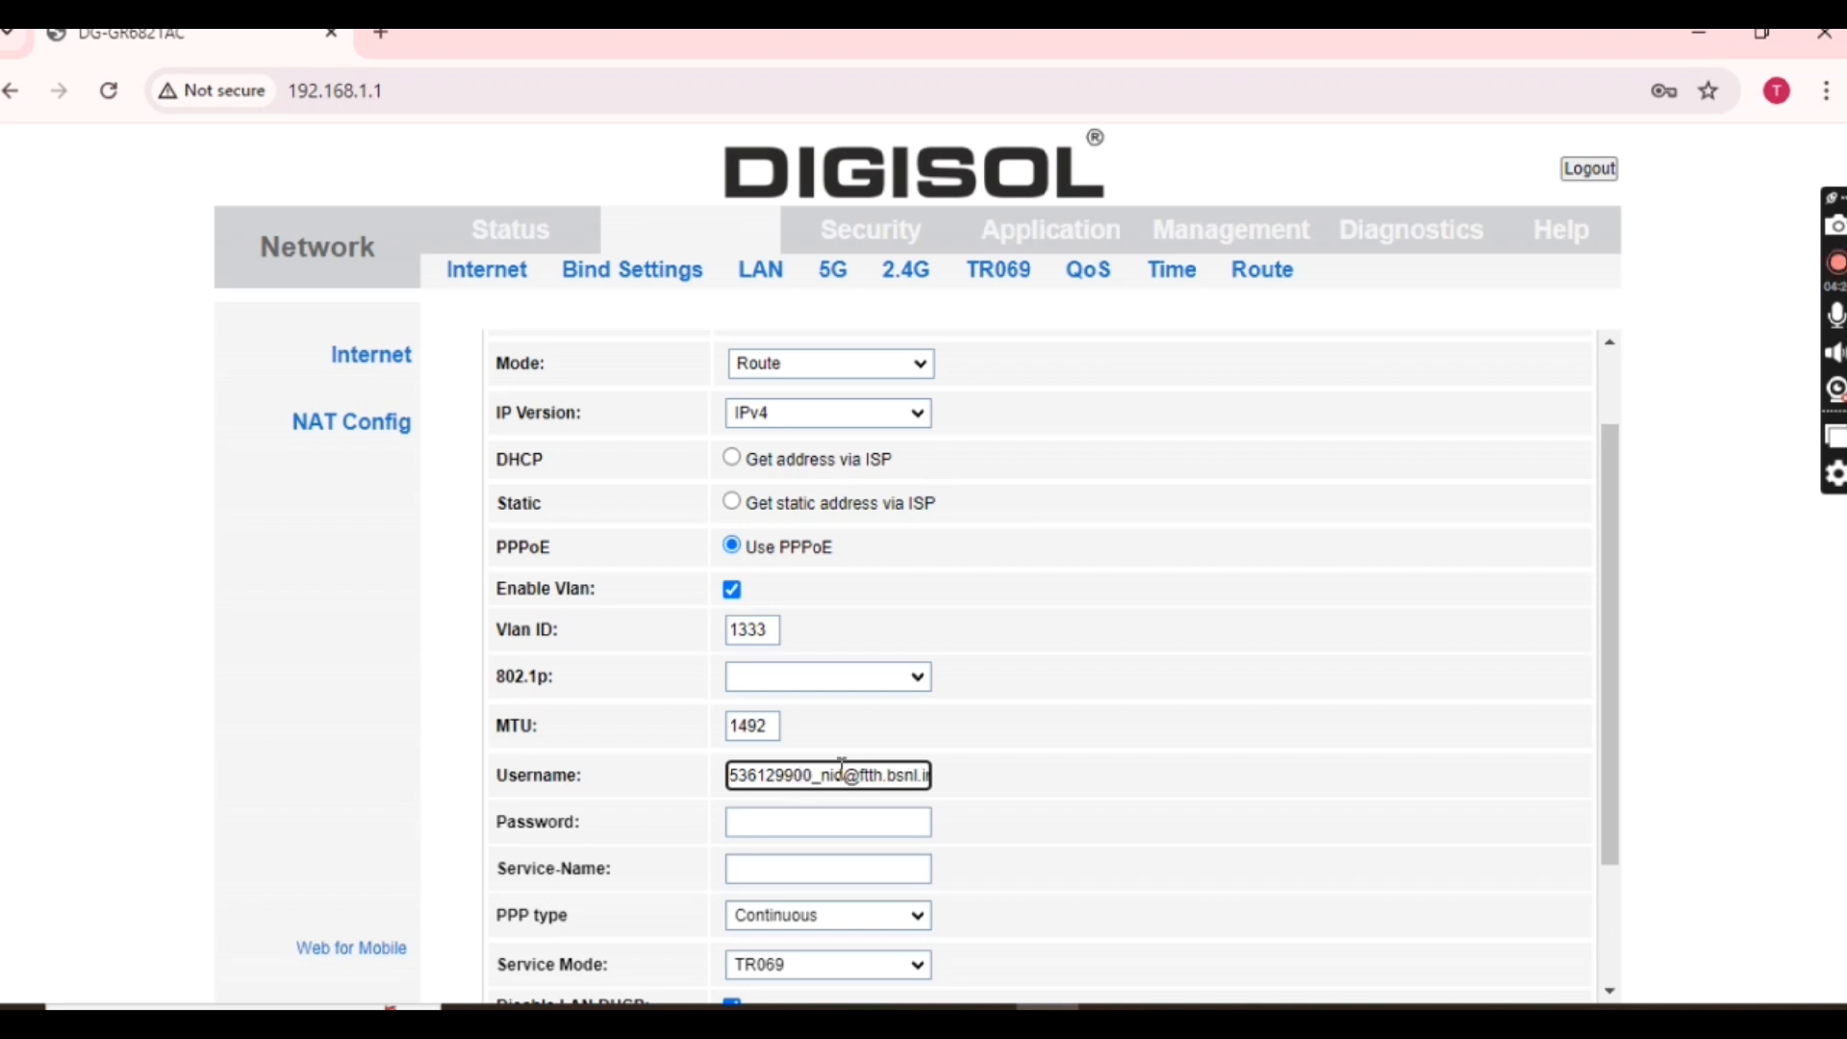
pyautogui.write('927')
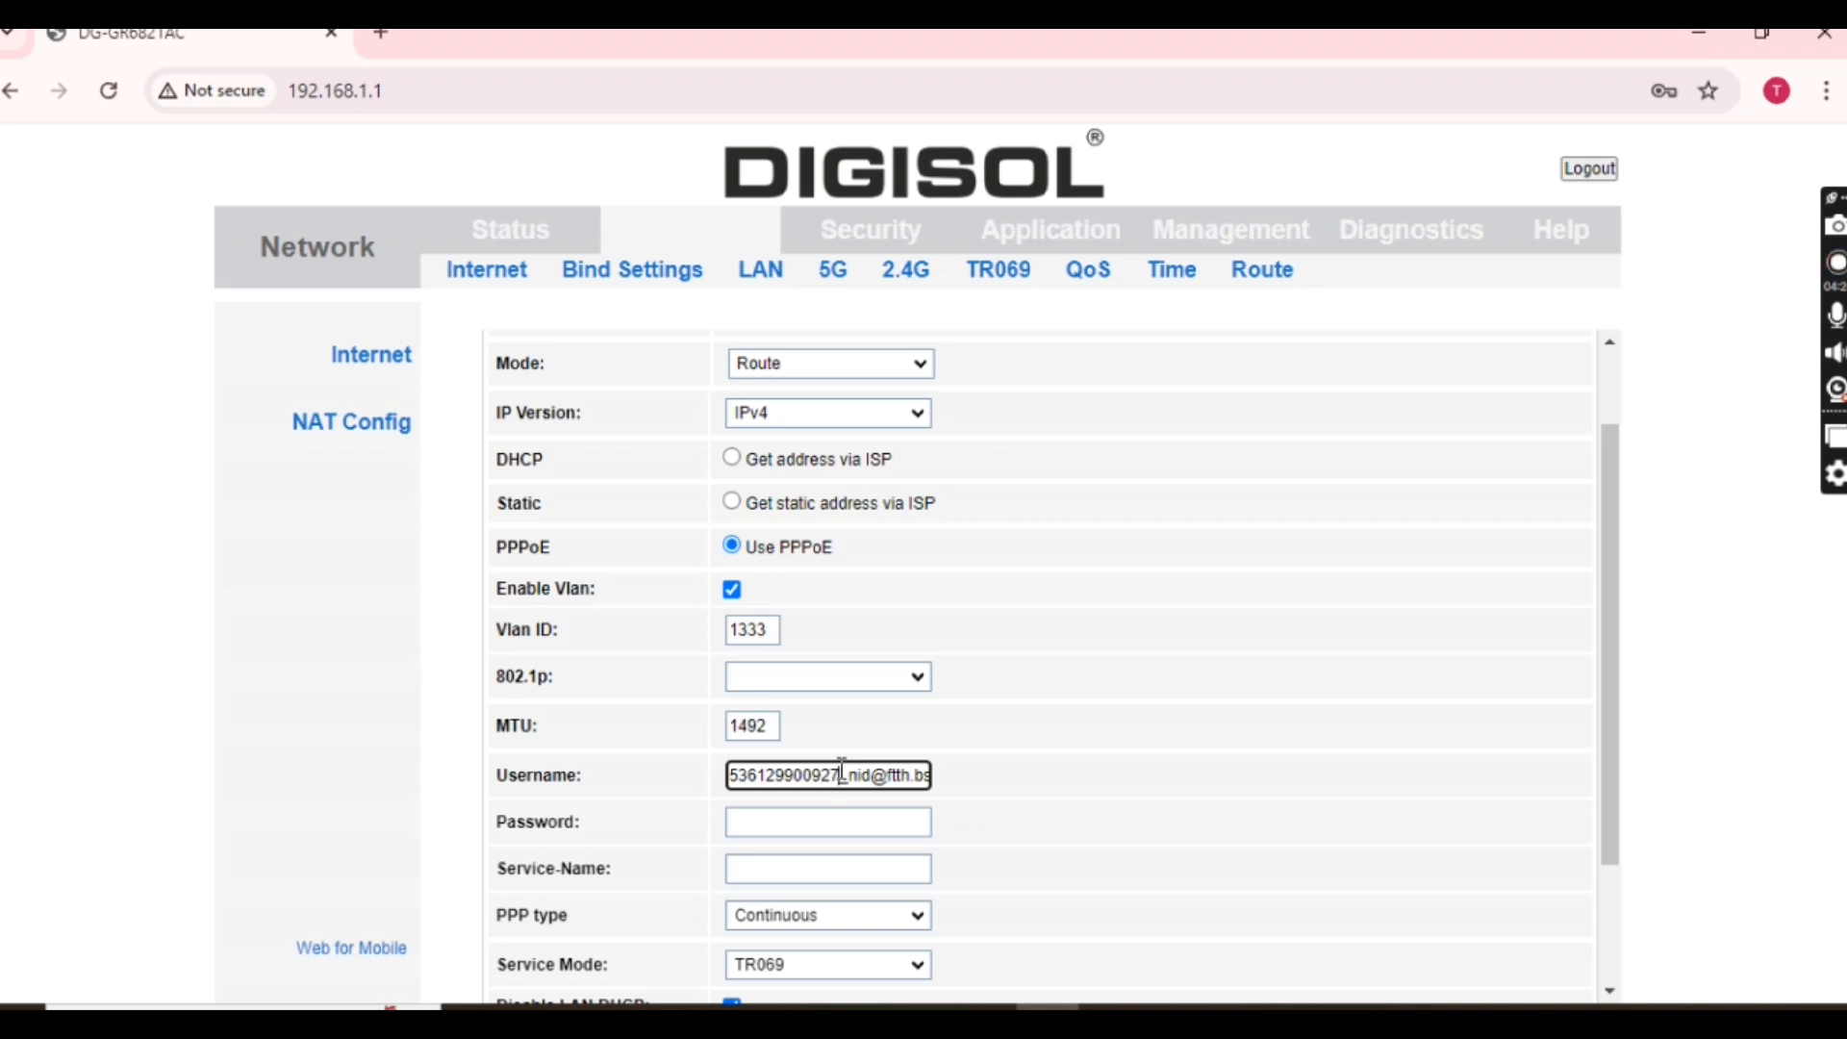
# Step: Enter the PPPoE account password
pyautogui.click(828, 820)
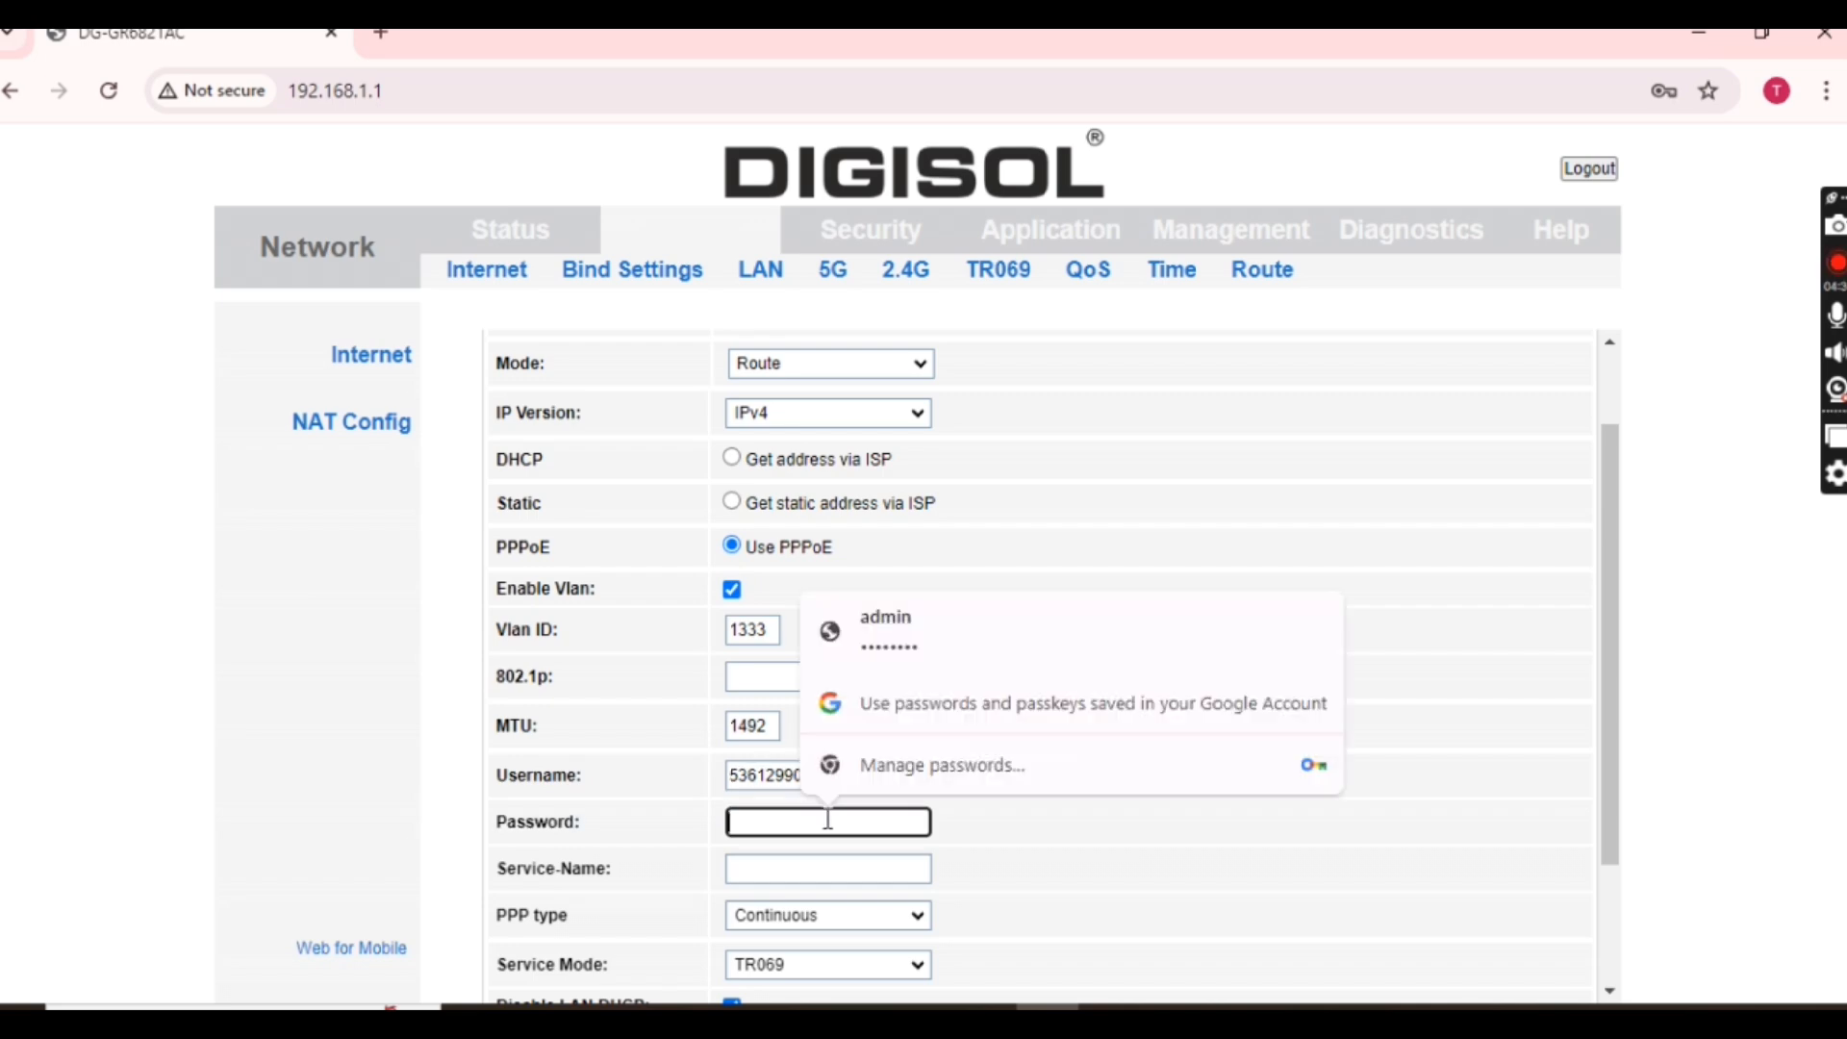
pyautogui.write('•')
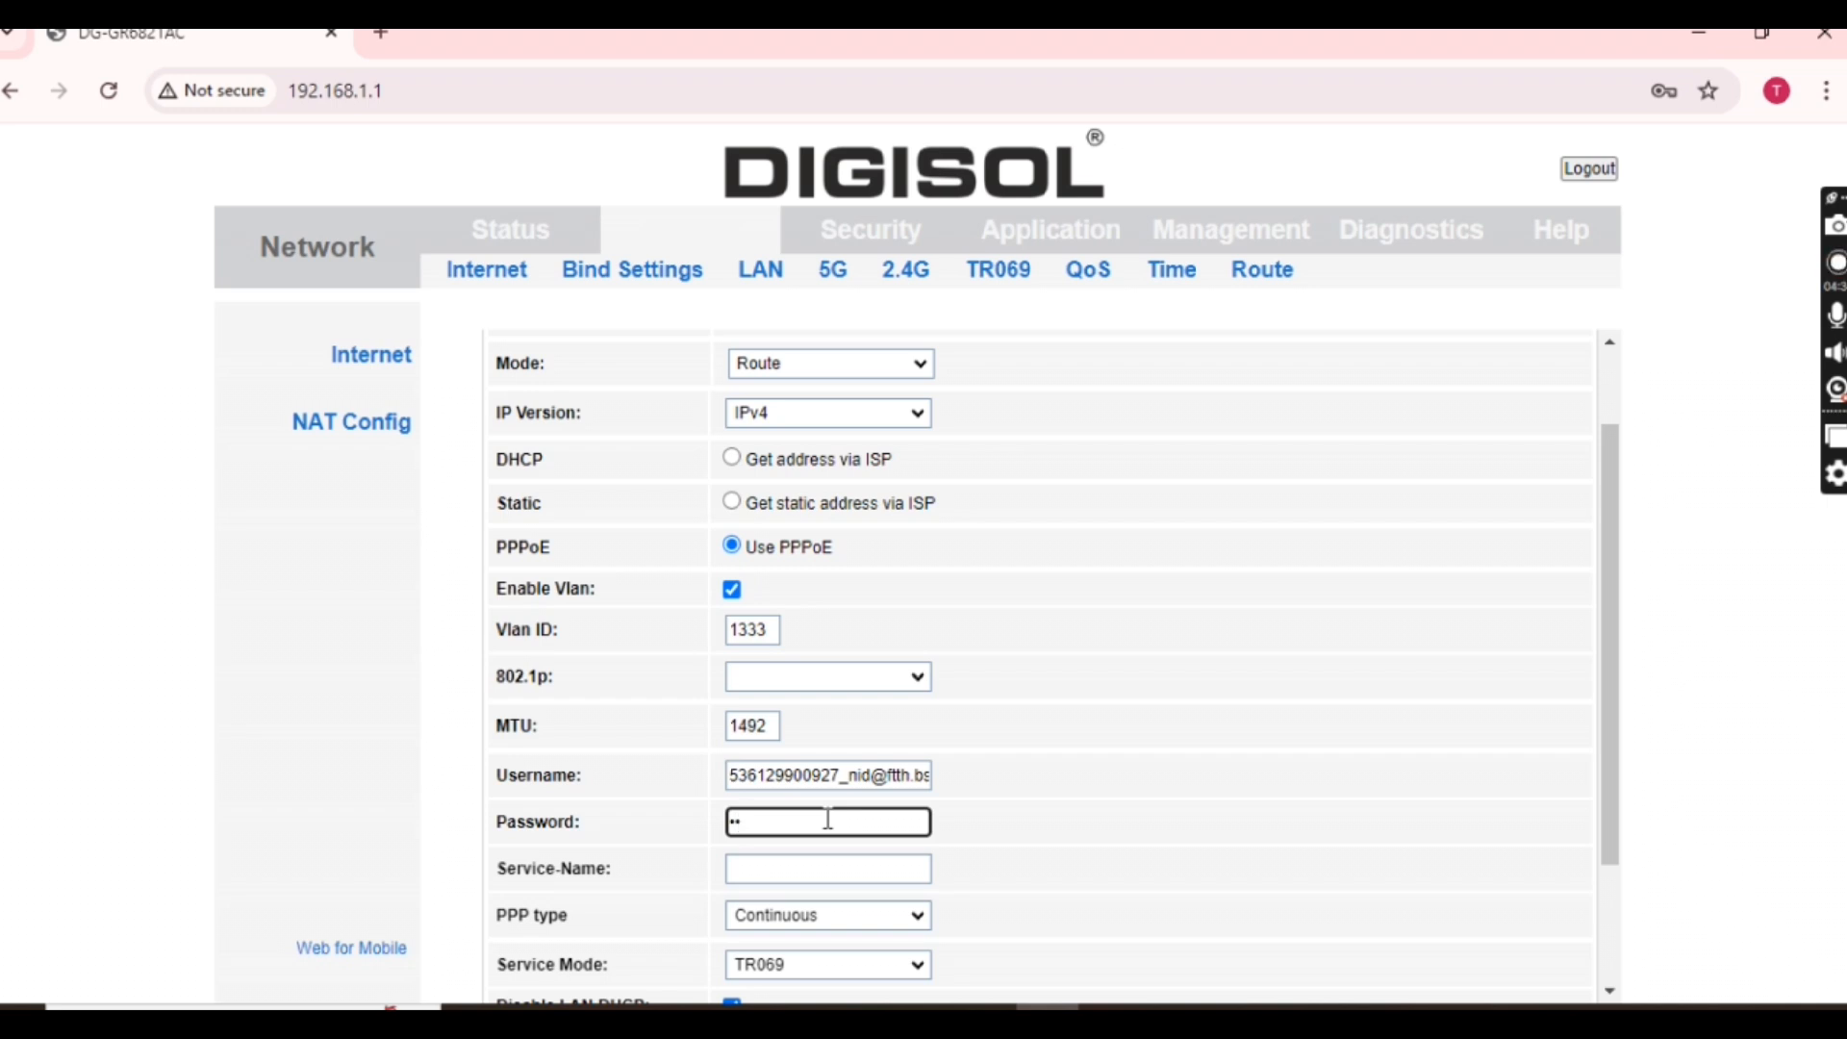
pyautogui.write('••••')
pyautogui.press('BackSpace')
pyautogui.press('BackSpace')
pyautogui.press('BackSpace')
pyautogui.press('BackSpace')
pyautogui.press('BackSpace')
pyautogui.press('BackSpace')
pyautogui.write('•••••')
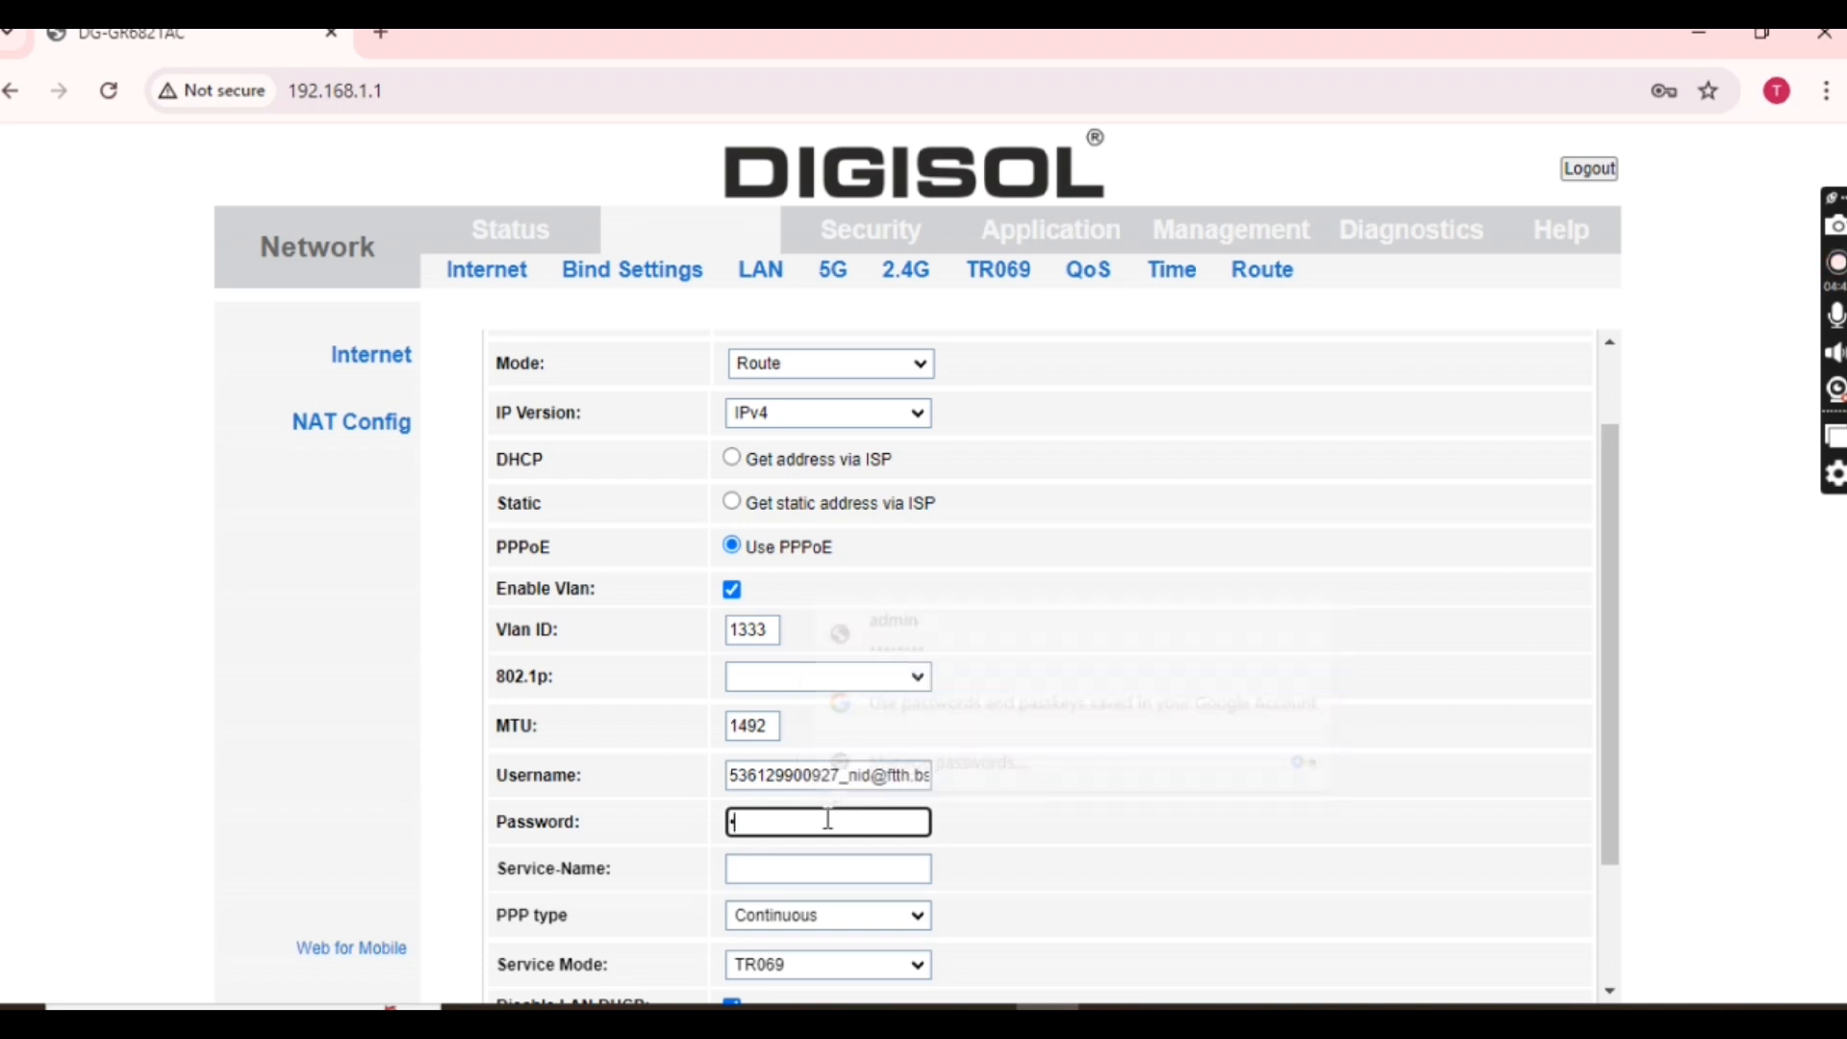
pyautogui.write('•••')
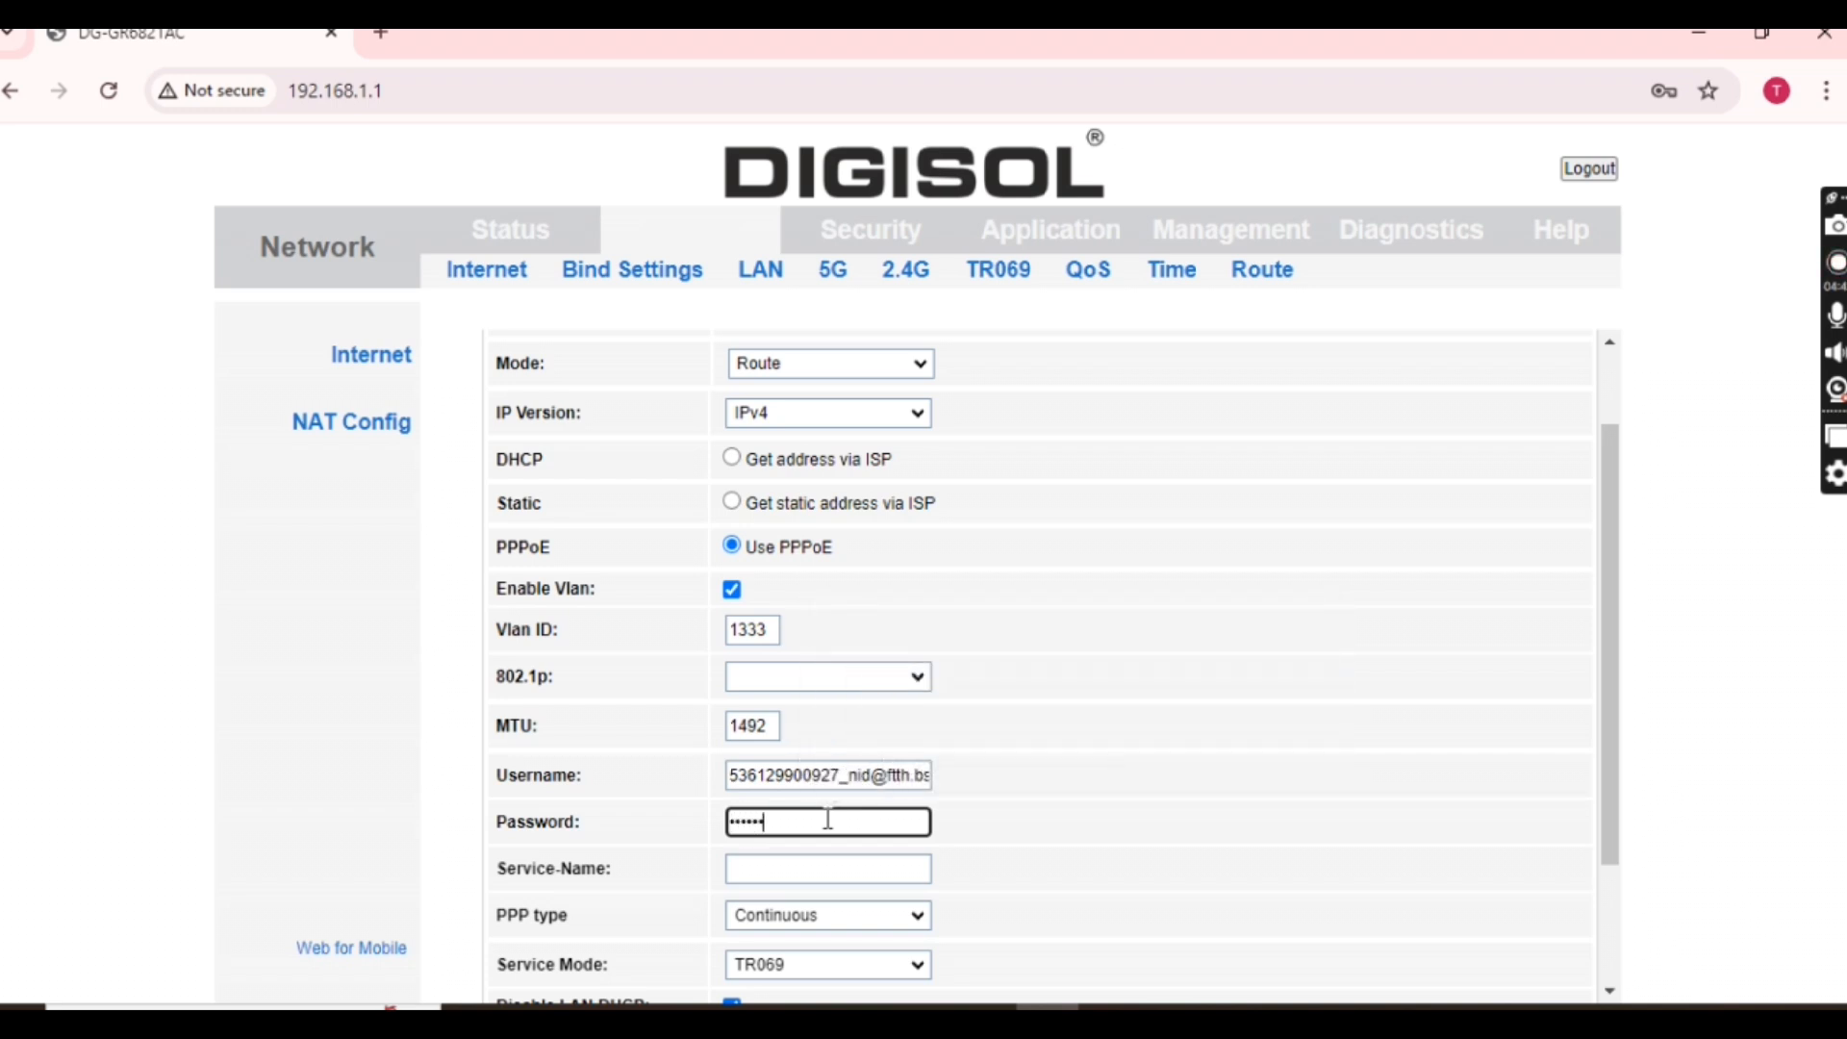
# Step: Set the service name to bsnl and keep PPP type as Continuous
pyautogui.click(816, 873)
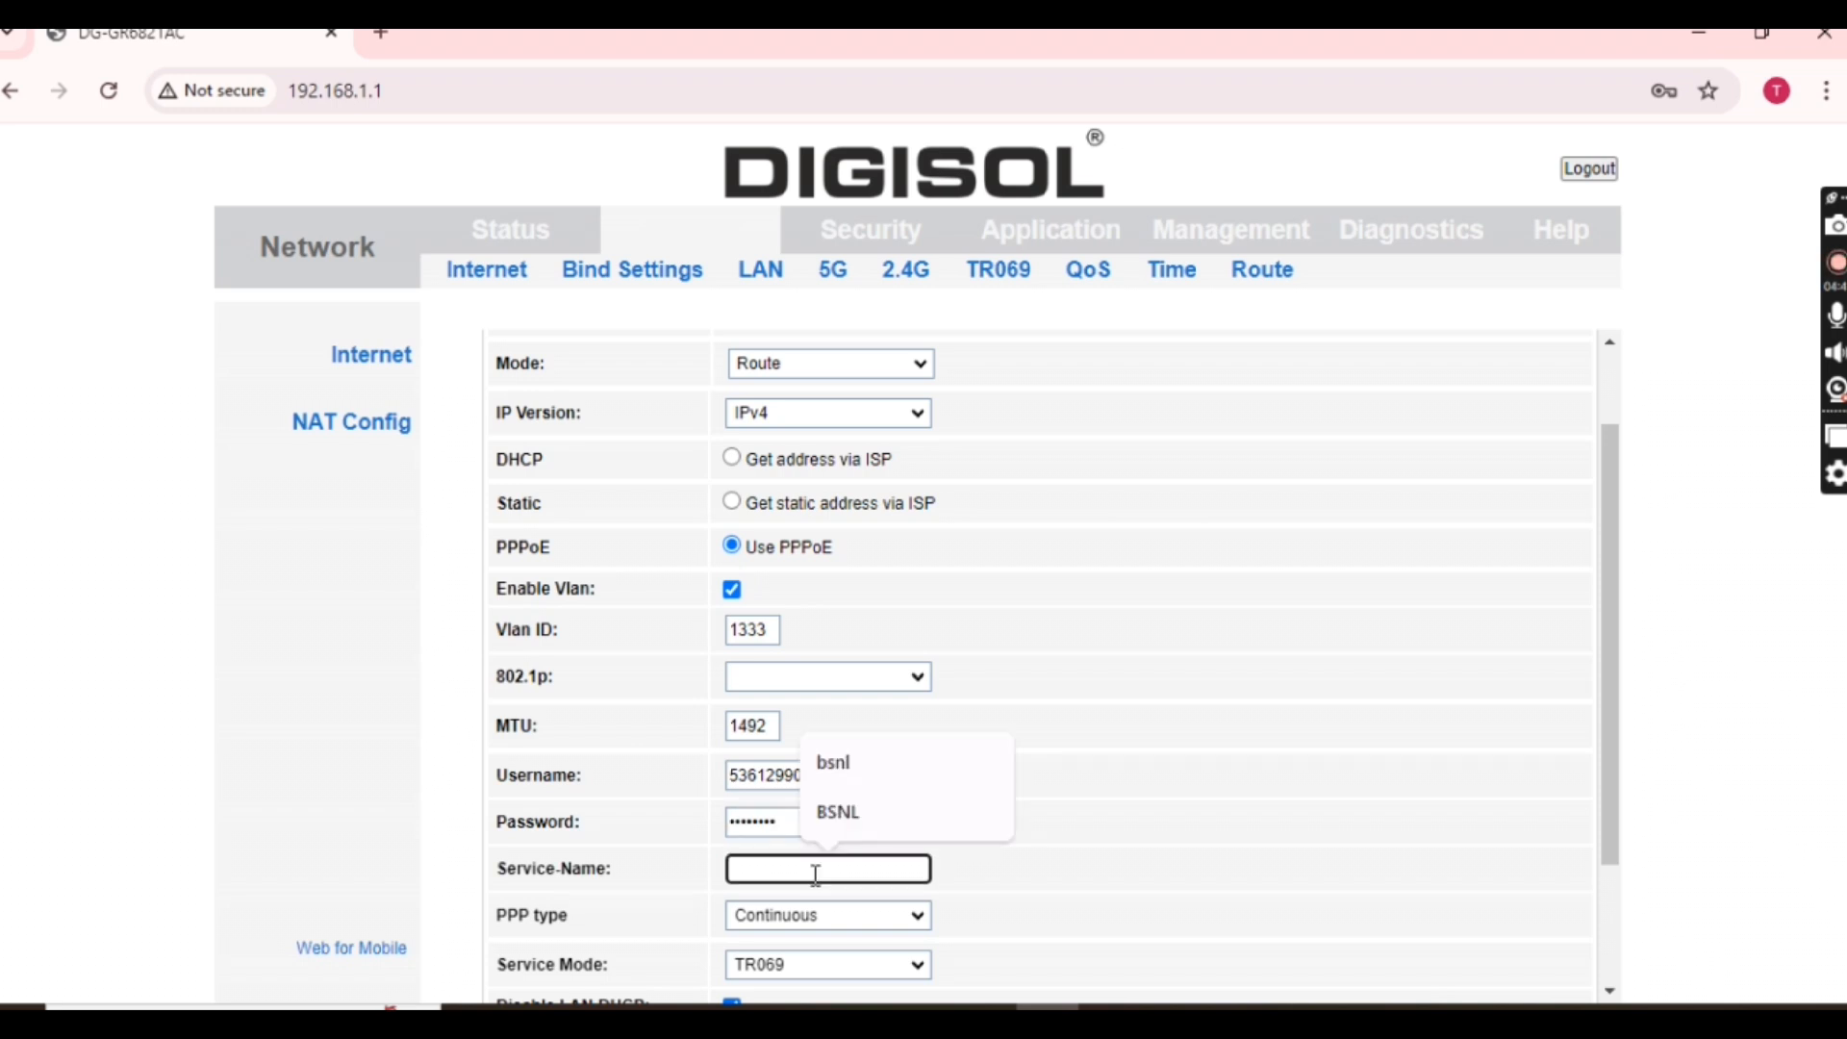
pyautogui.click(869, 756)
pyautogui.click(1134, 891)
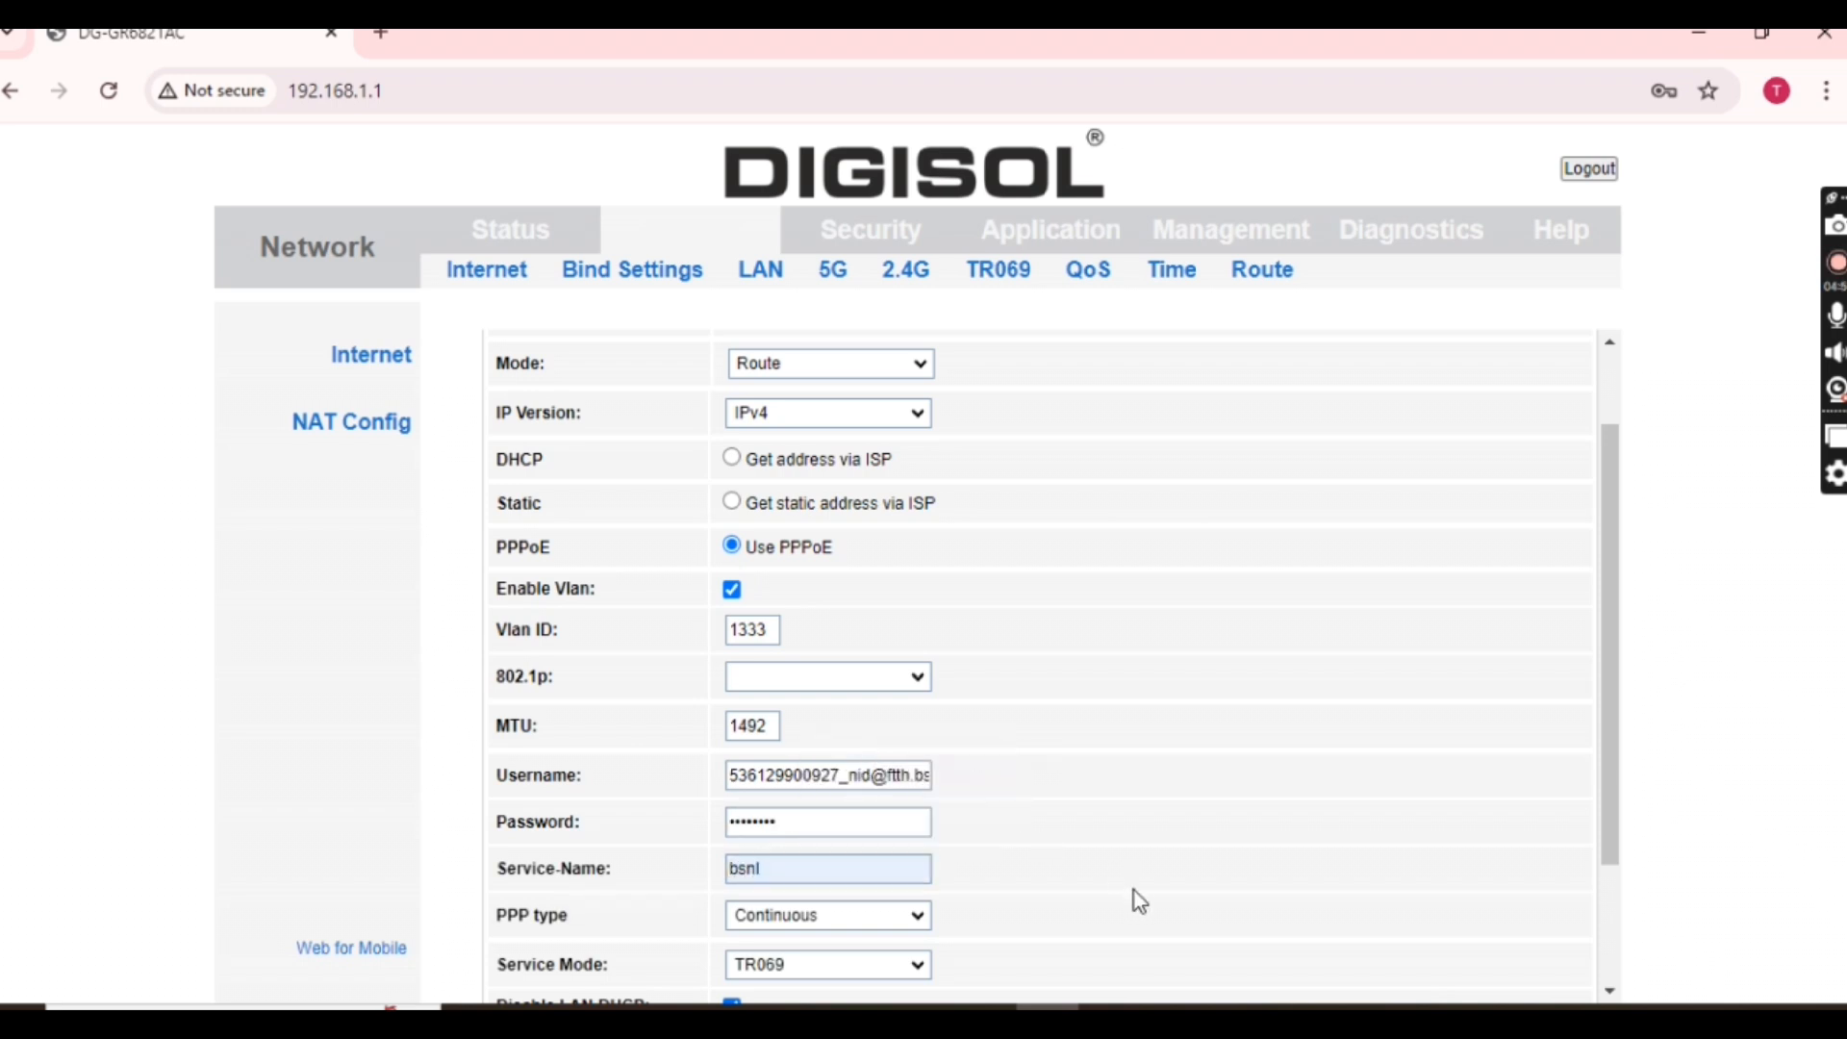
pyautogui.scroll(-2, 1134, 891)
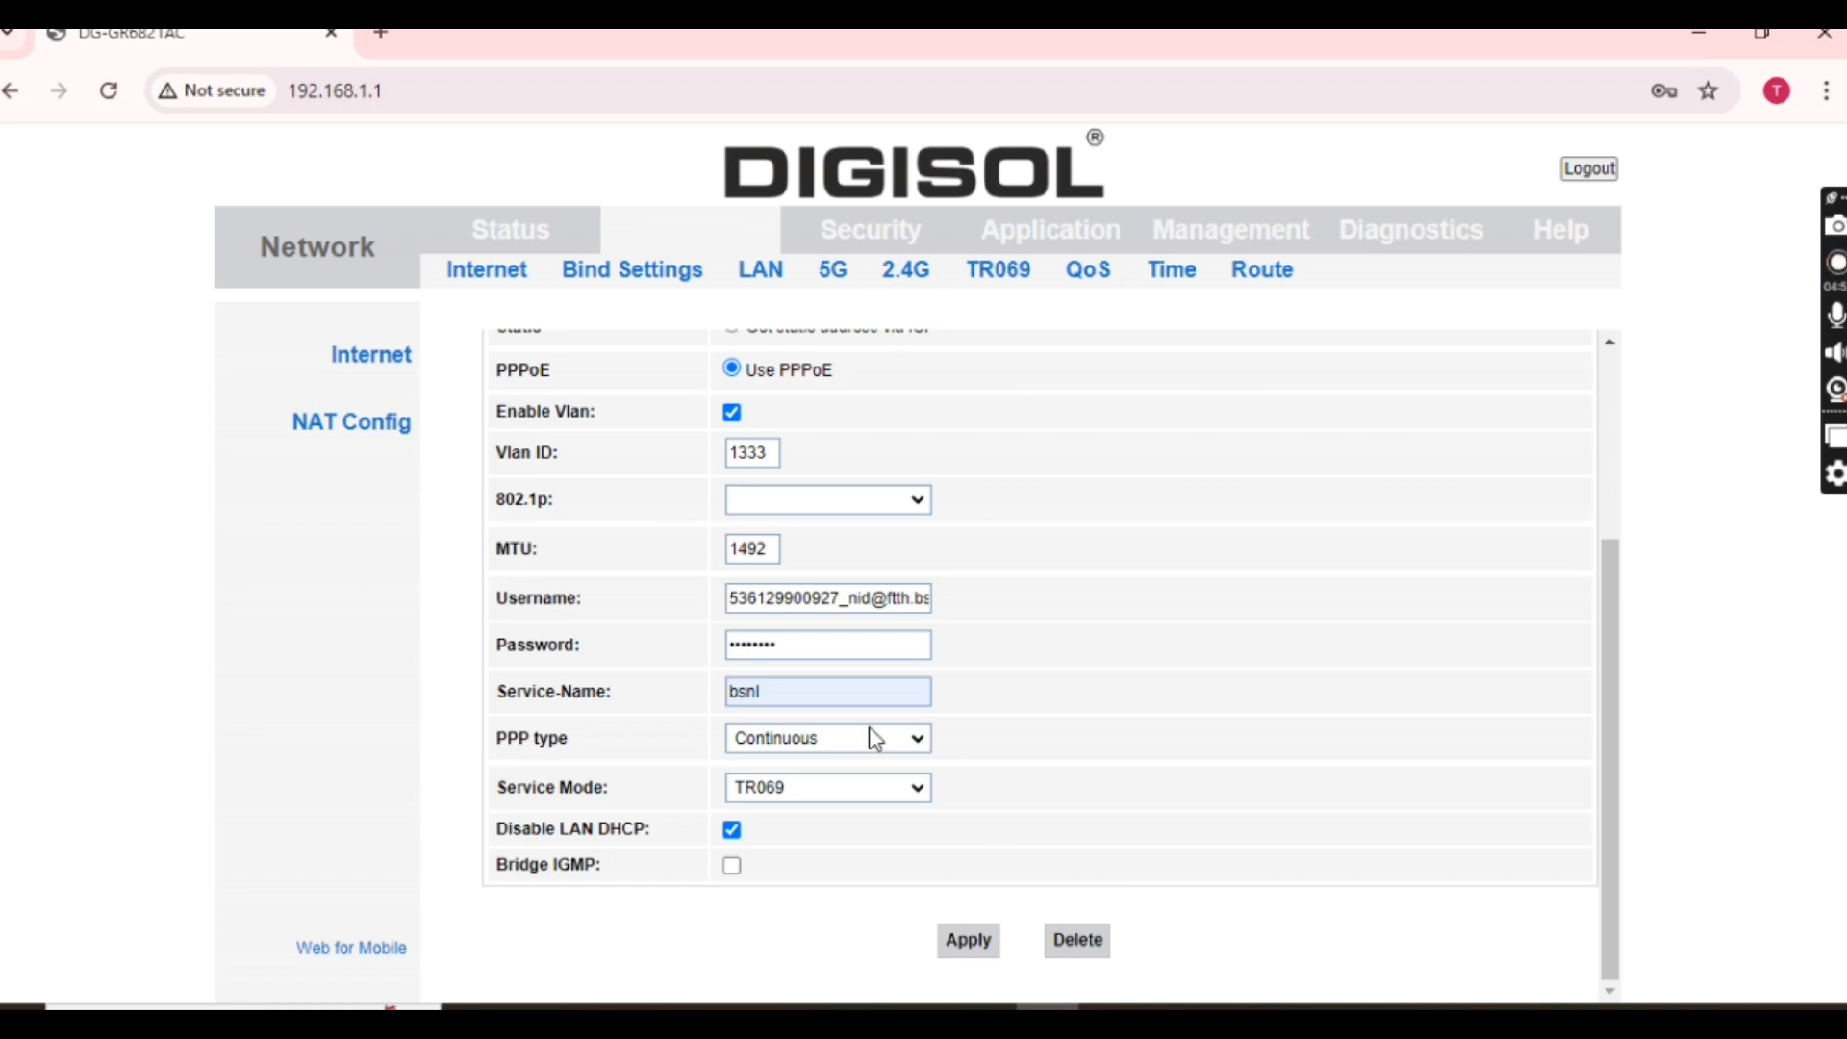
pyautogui.click(894, 742)
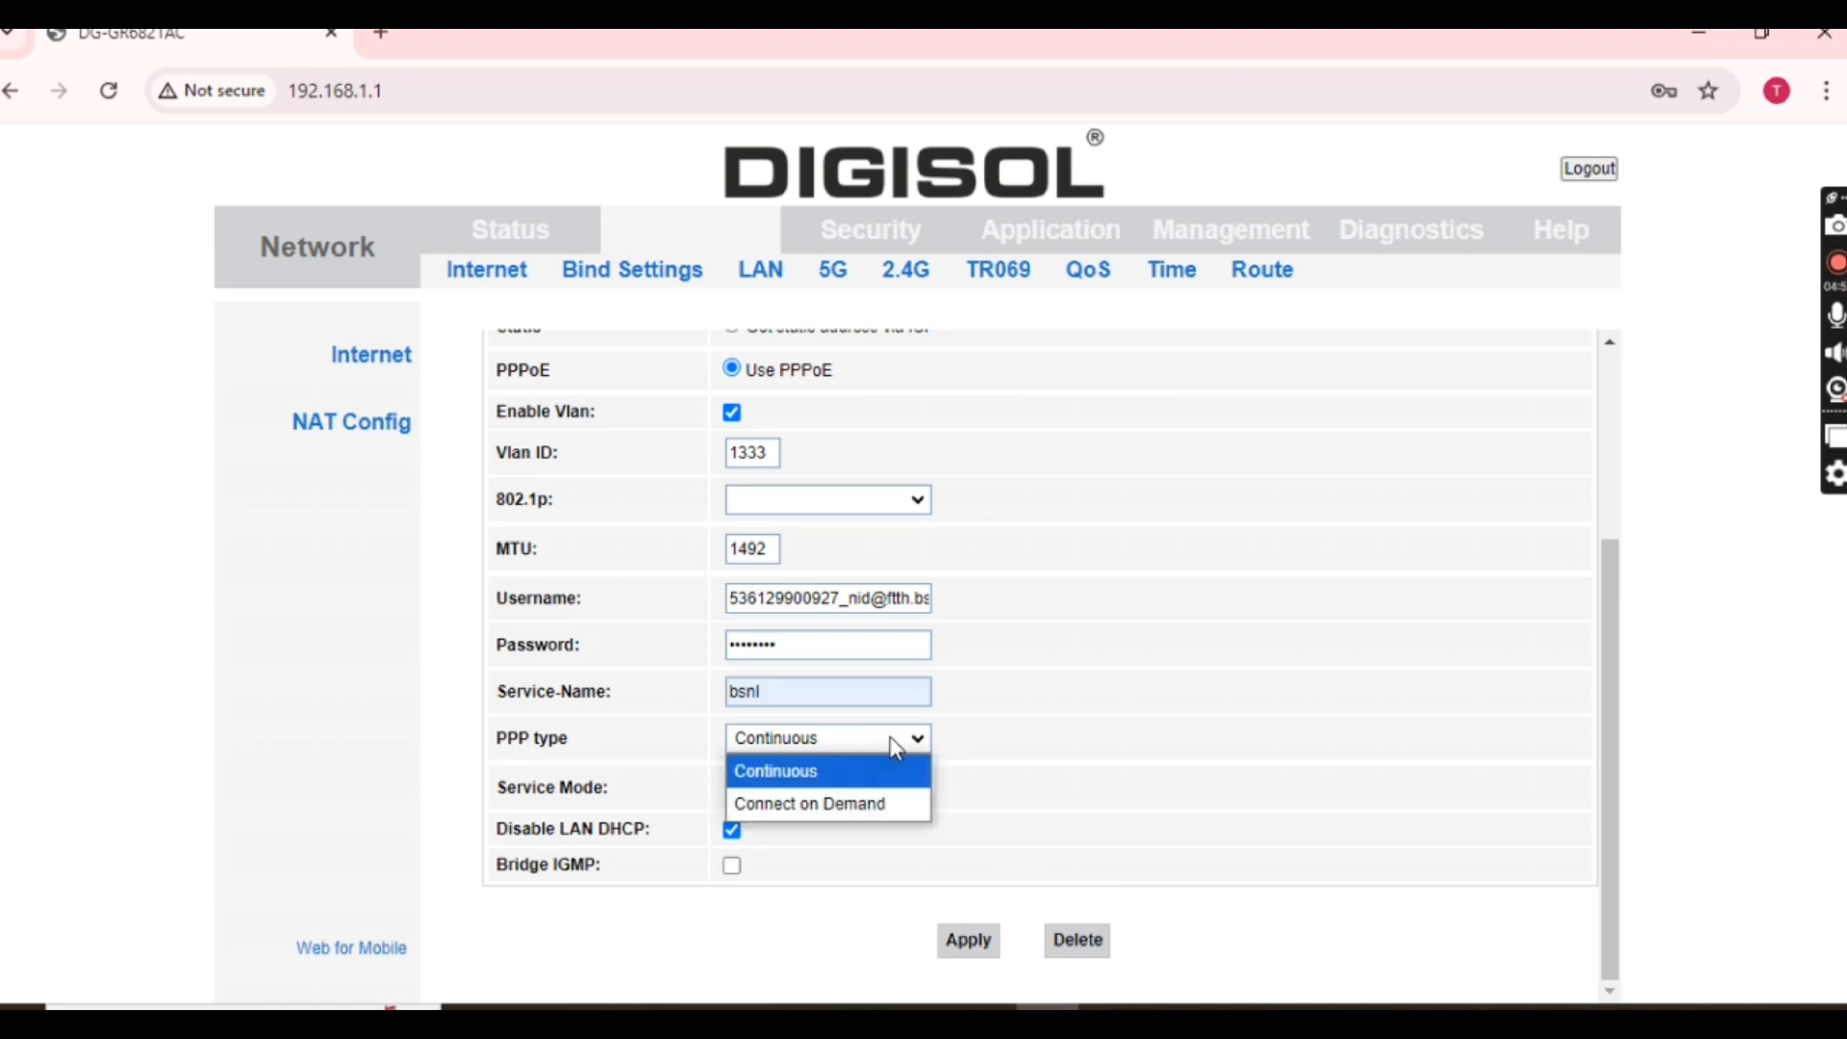
pyautogui.click(1024, 758)
# Step: Set the service mode to TR069_INTERNET and move down to the port and Wi-Fi bindings
pyautogui.click(819, 790)
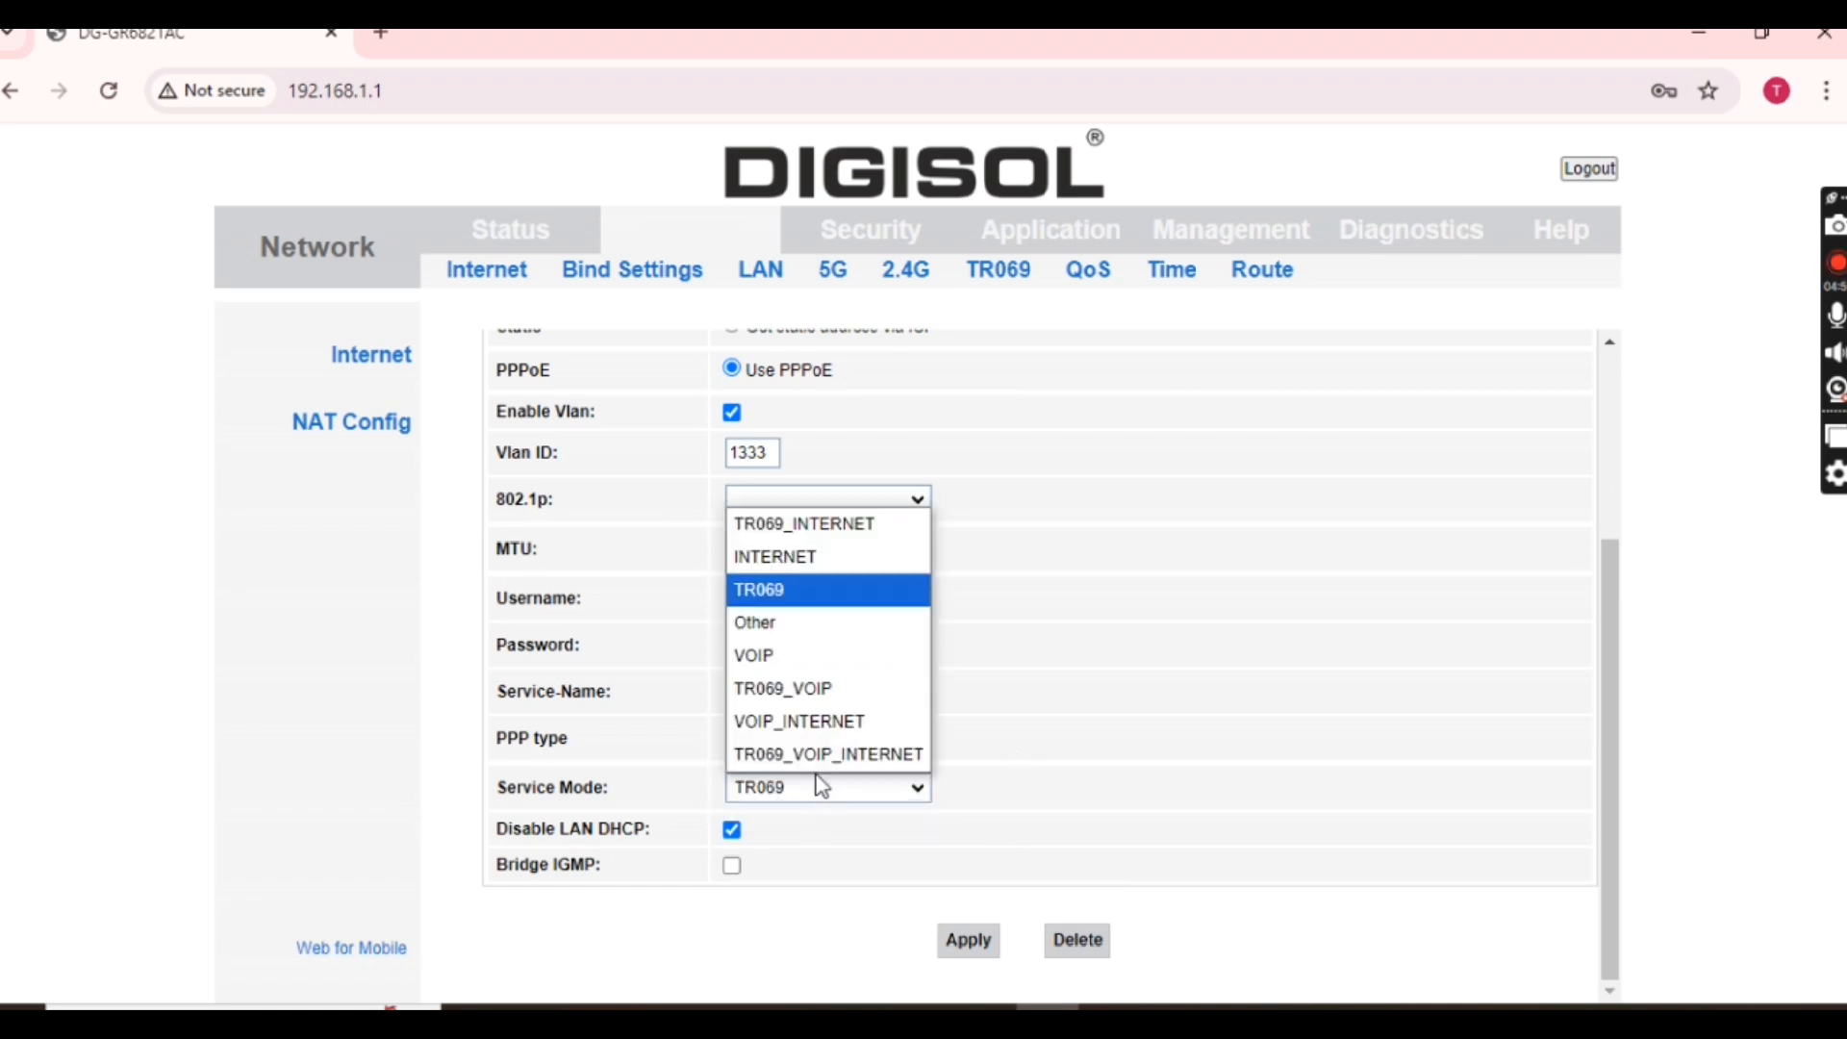
pyautogui.click(789, 528)
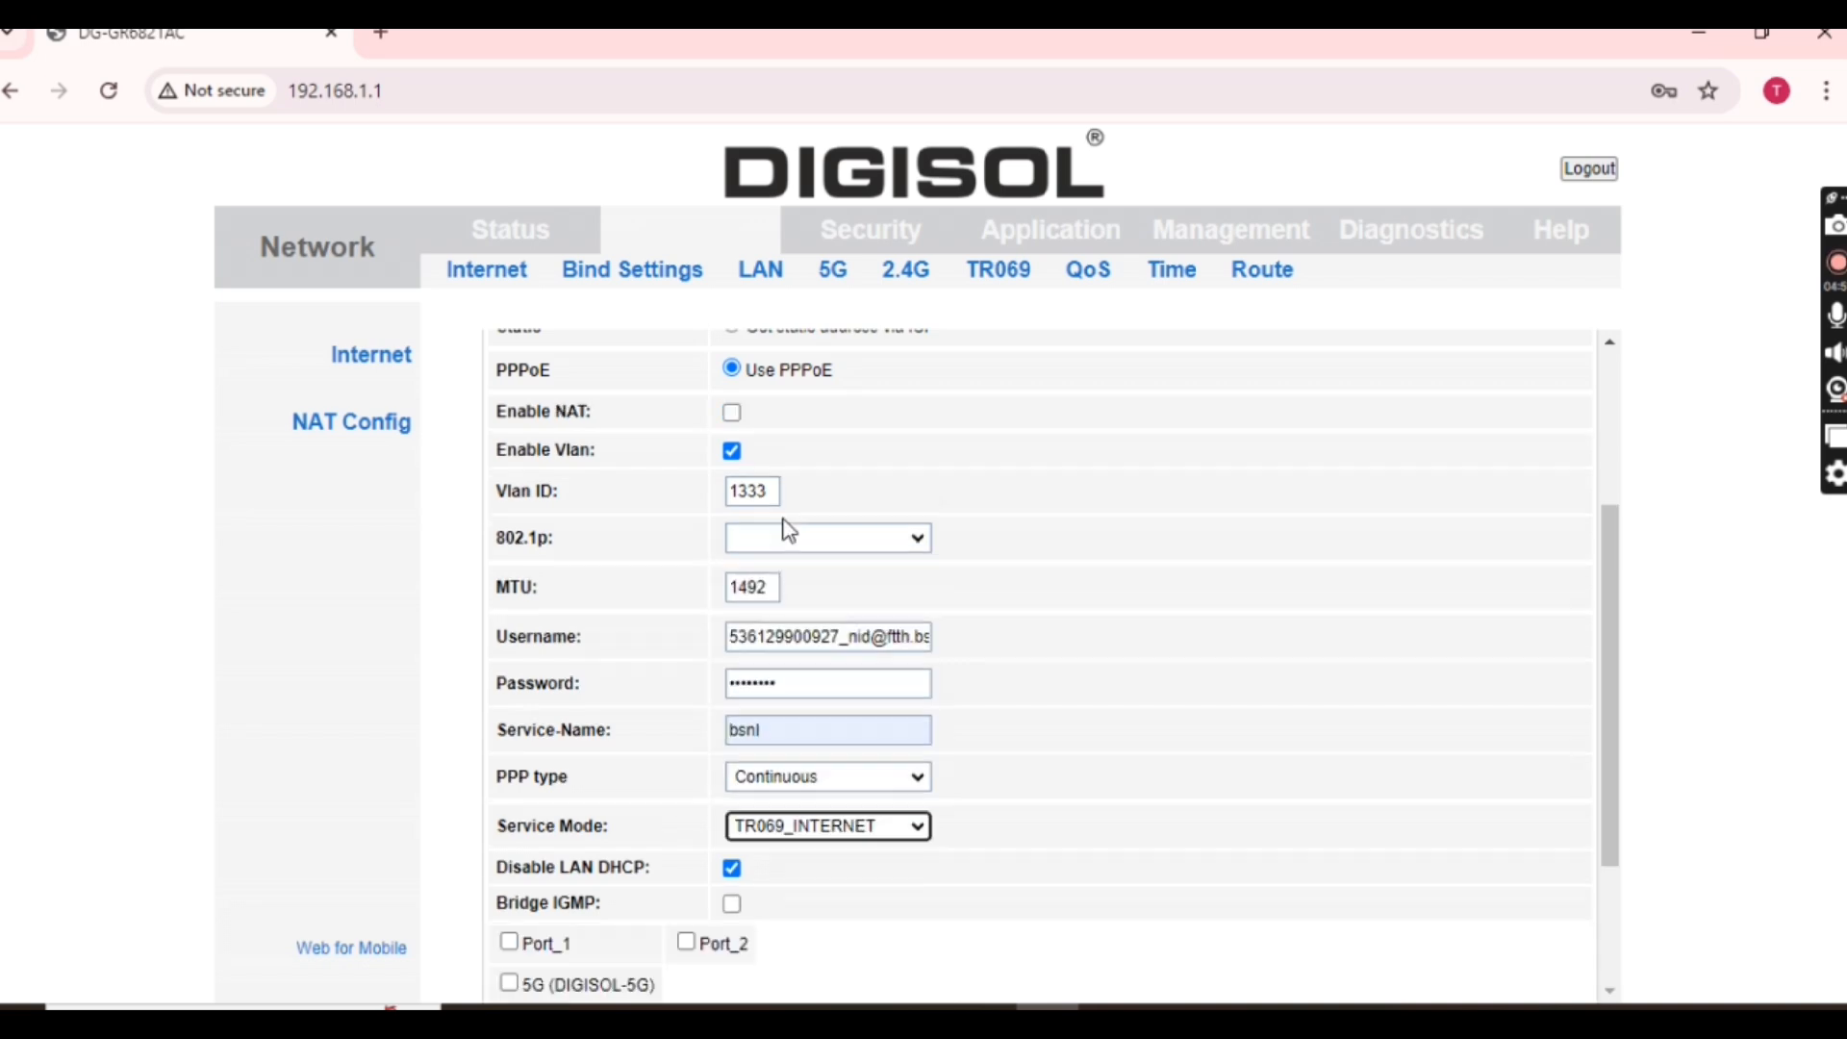
pyautogui.scroll(-3, 1047, 857)
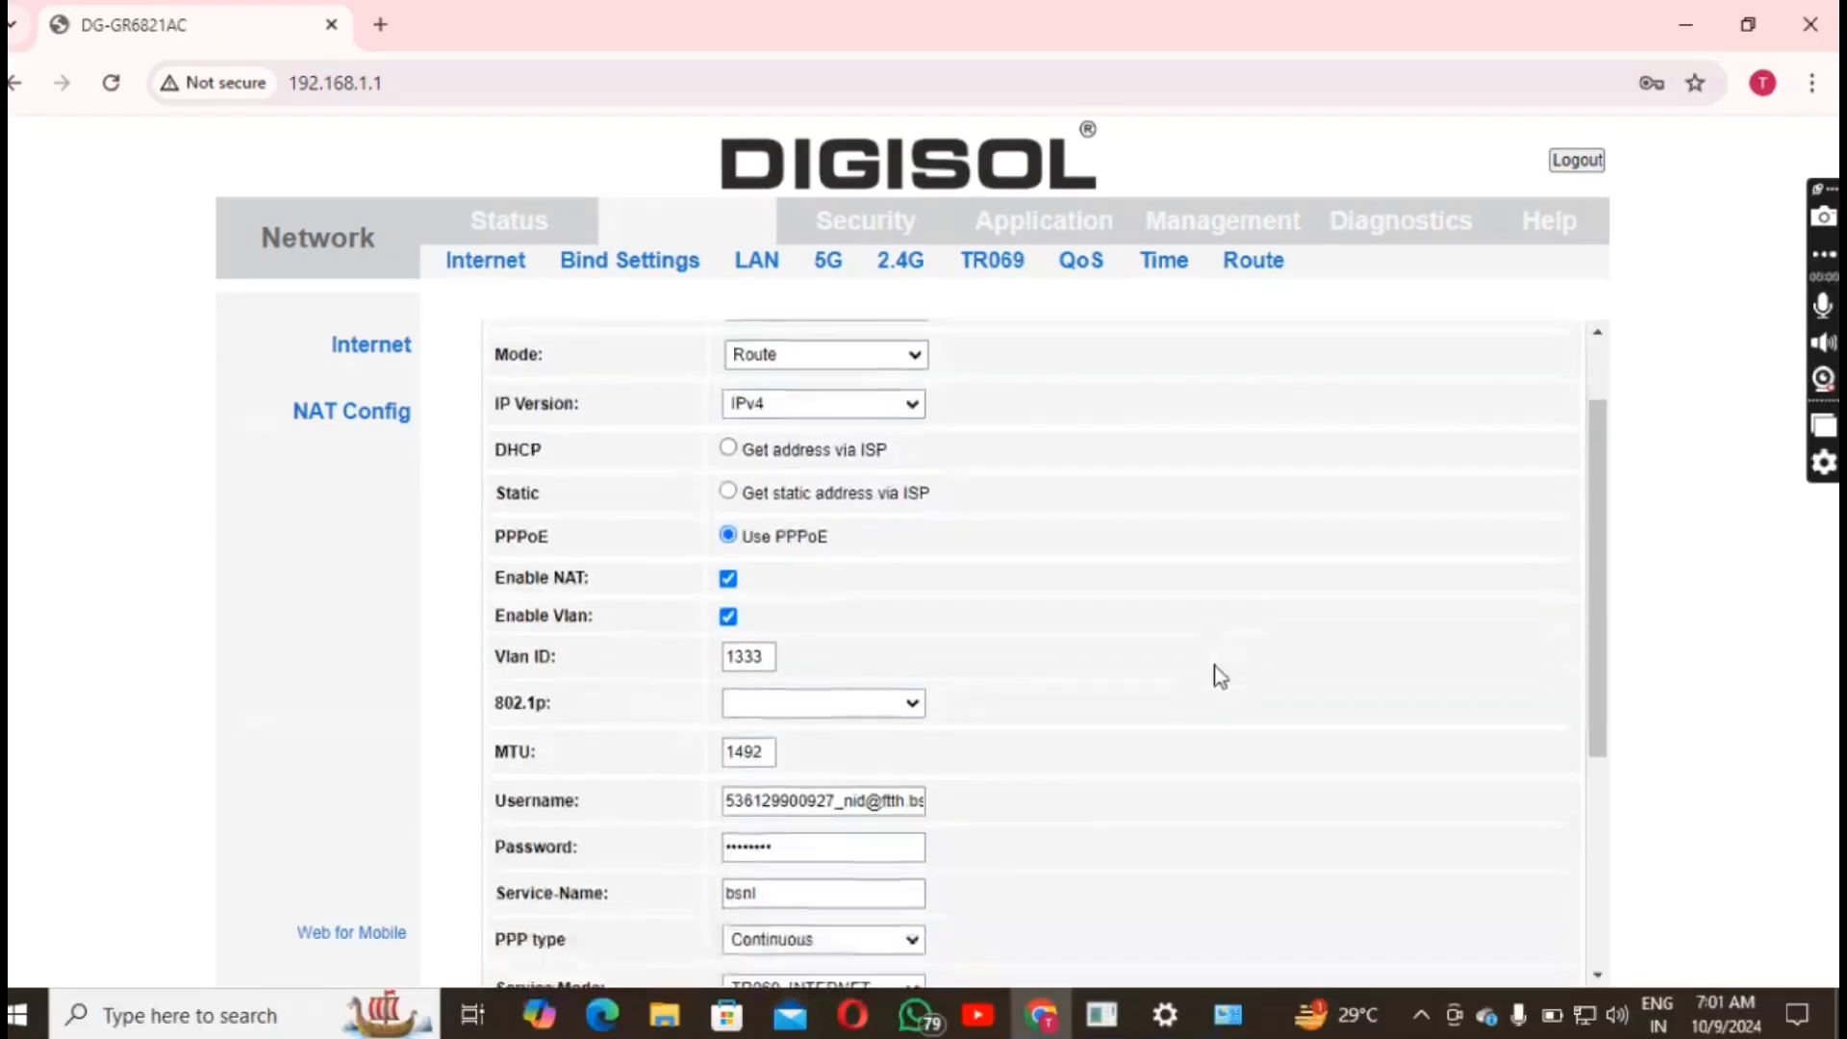
pyautogui.scroll(-2, 1220, 676)
pyautogui.scroll(-2, 1219, 676)
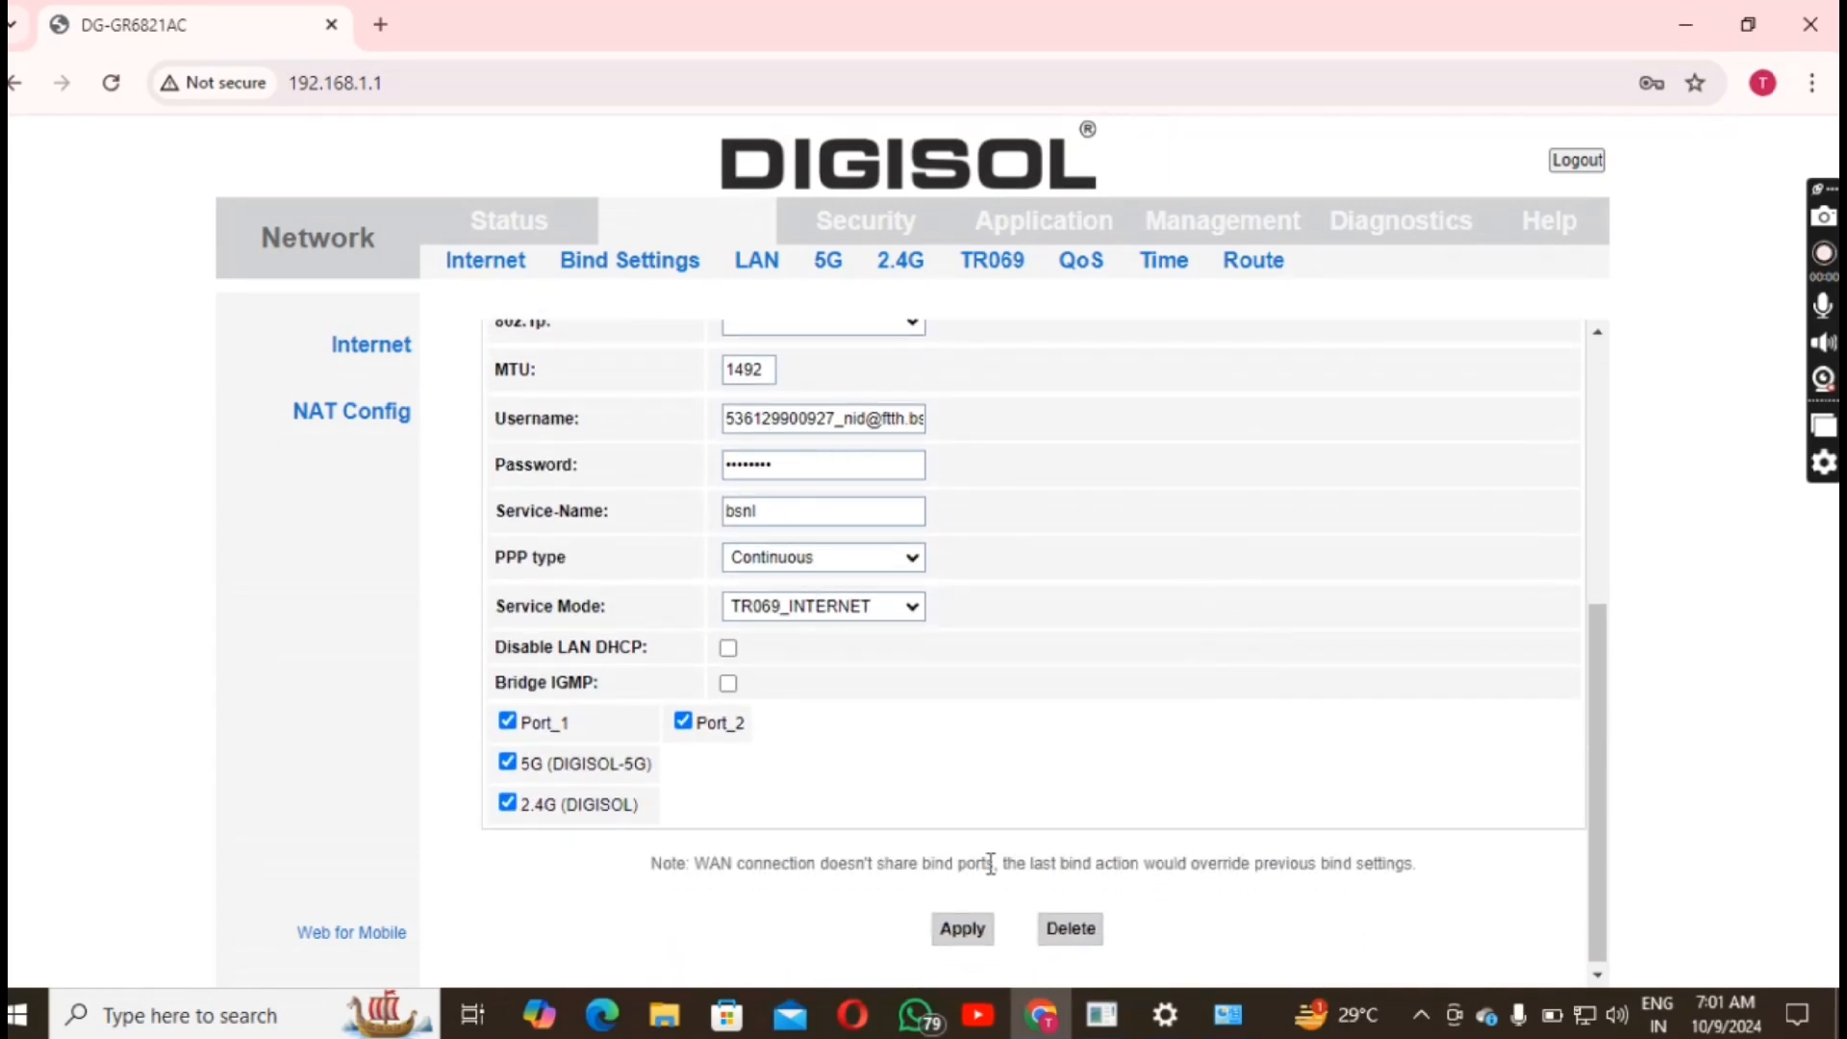
# Step: Apply the WAN connection and check 1_TR069_INTERNET_R_VID_1333 is up in Status > WAN Info
pyautogui.click(970, 930)
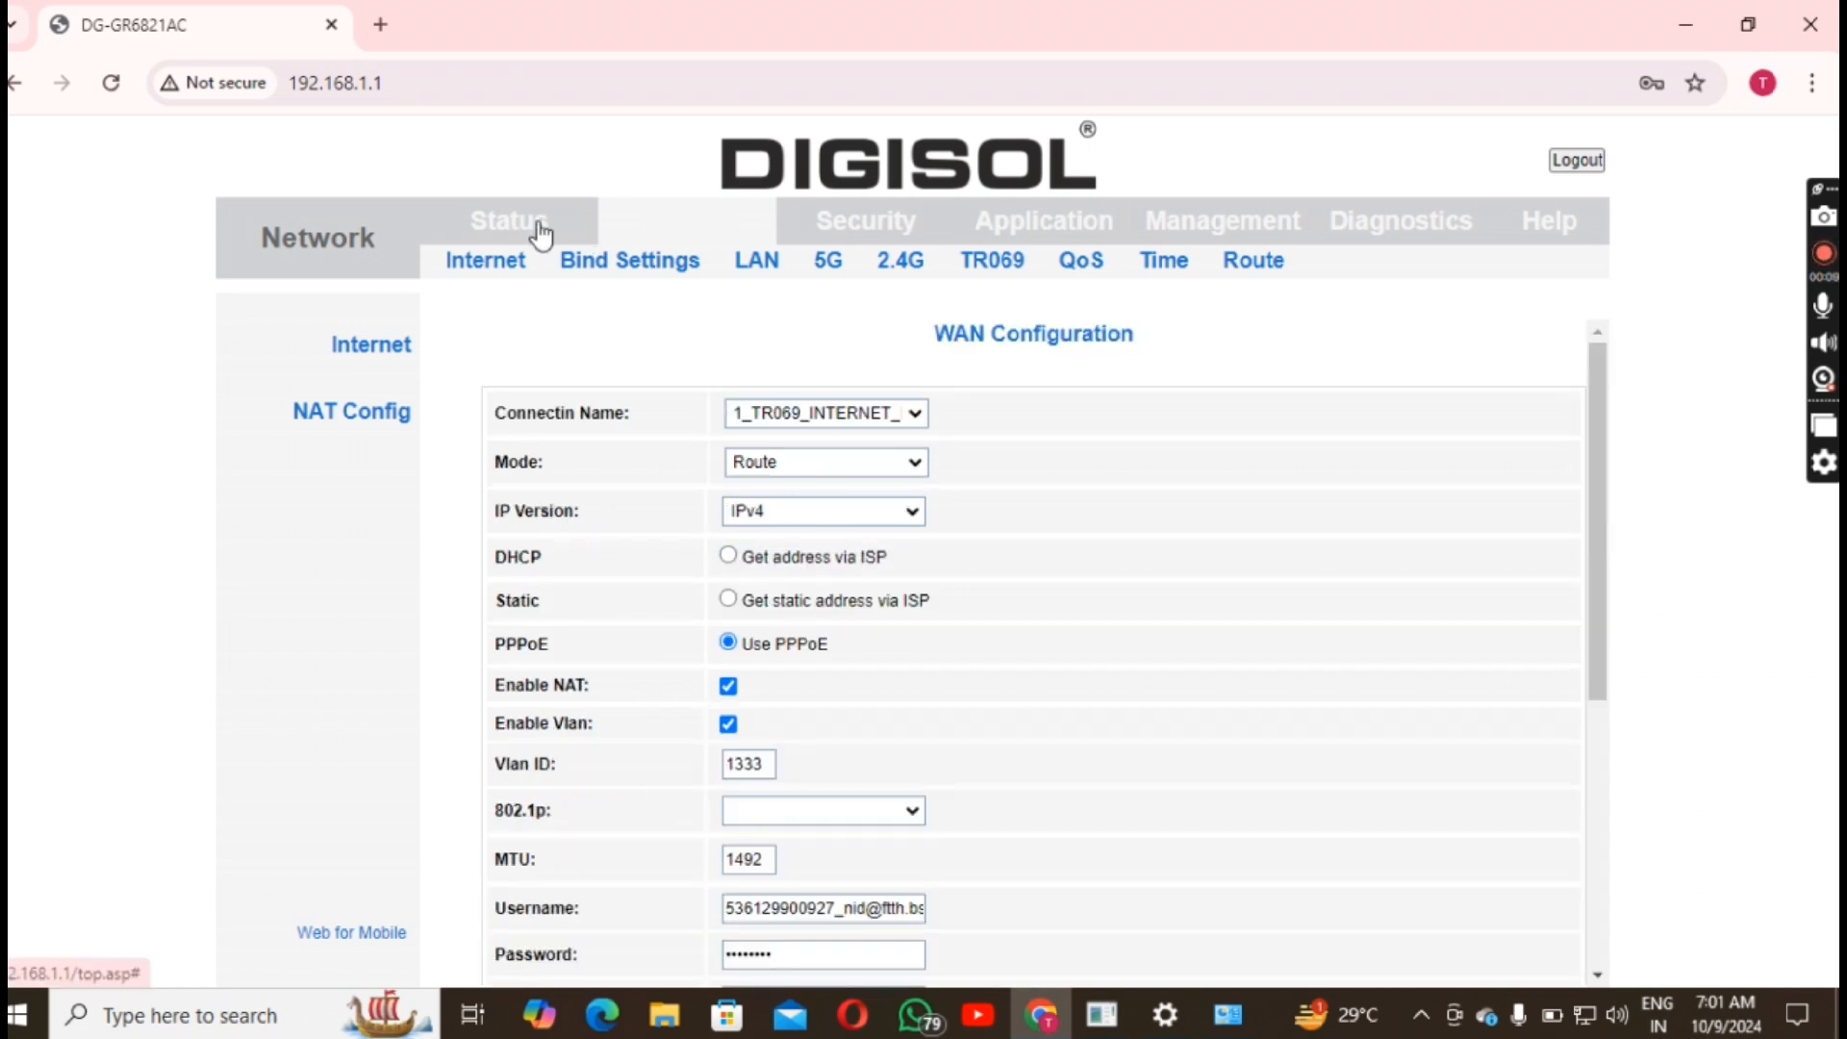
pyautogui.click(540, 235)
pyautogui.click(654, 269)
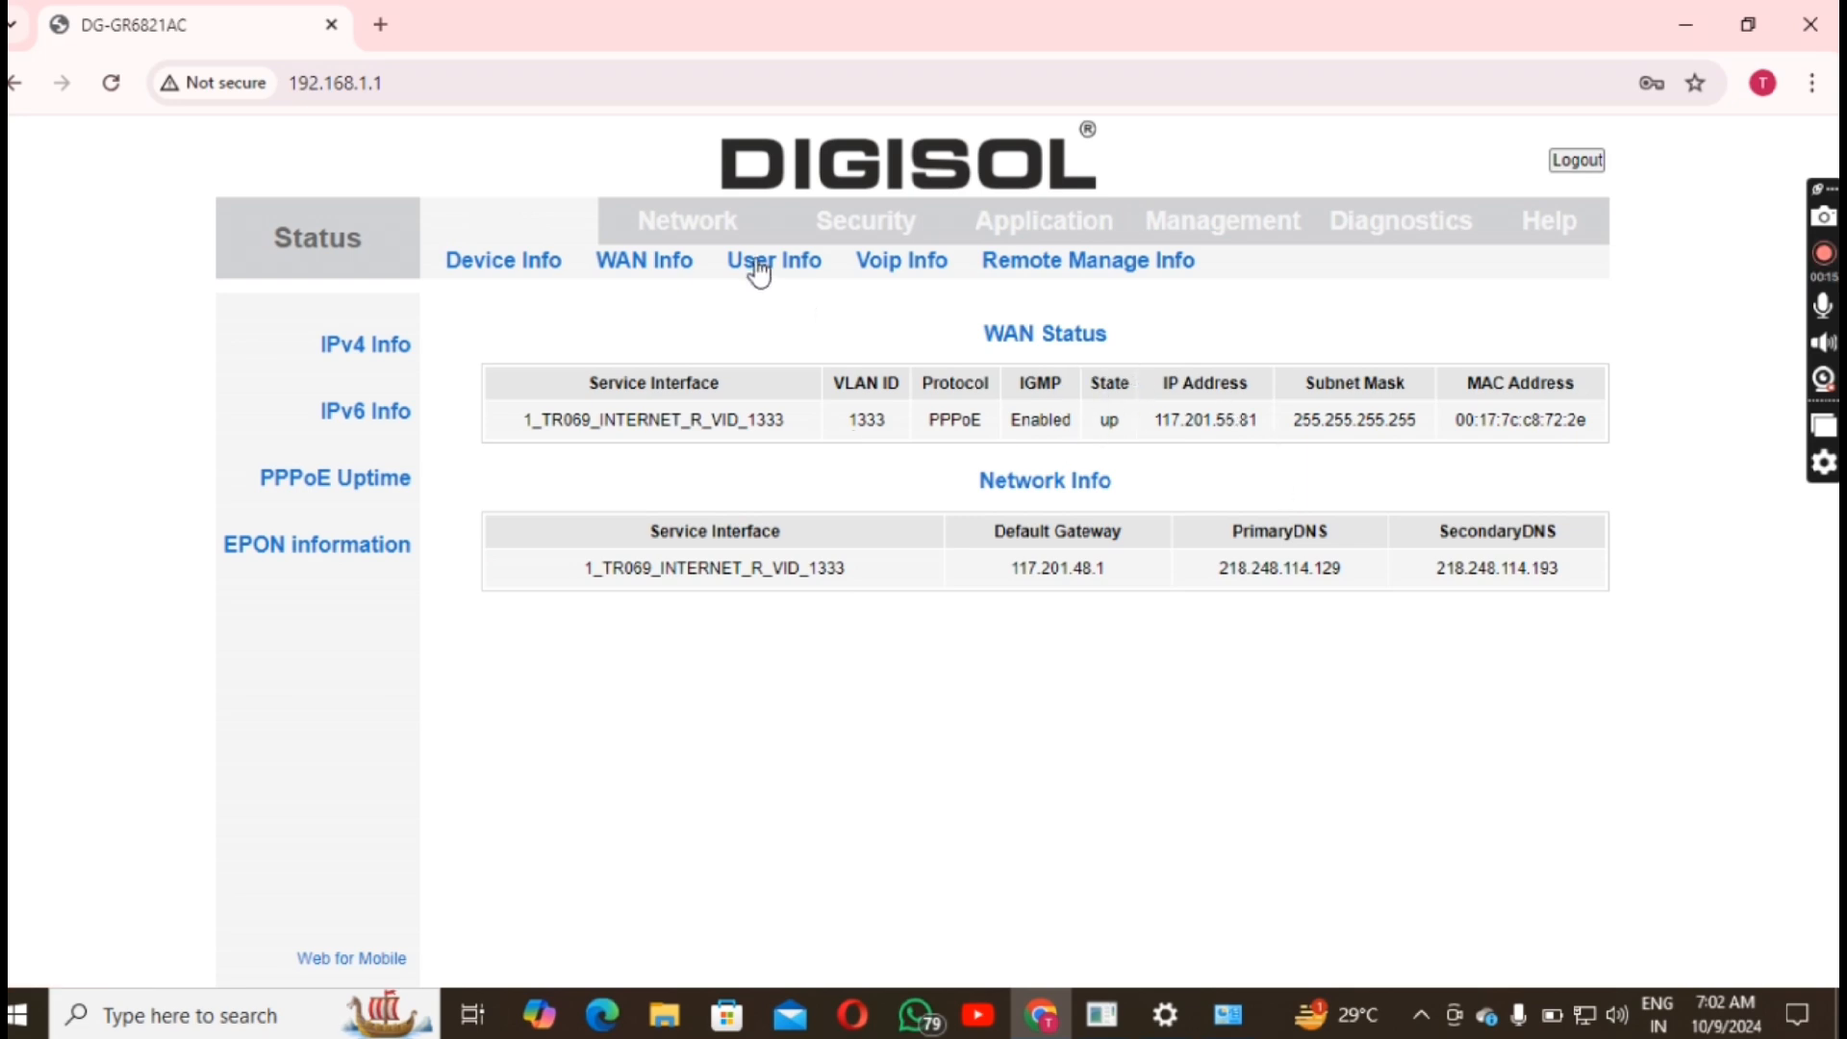
pyautogui.click(693, 235)
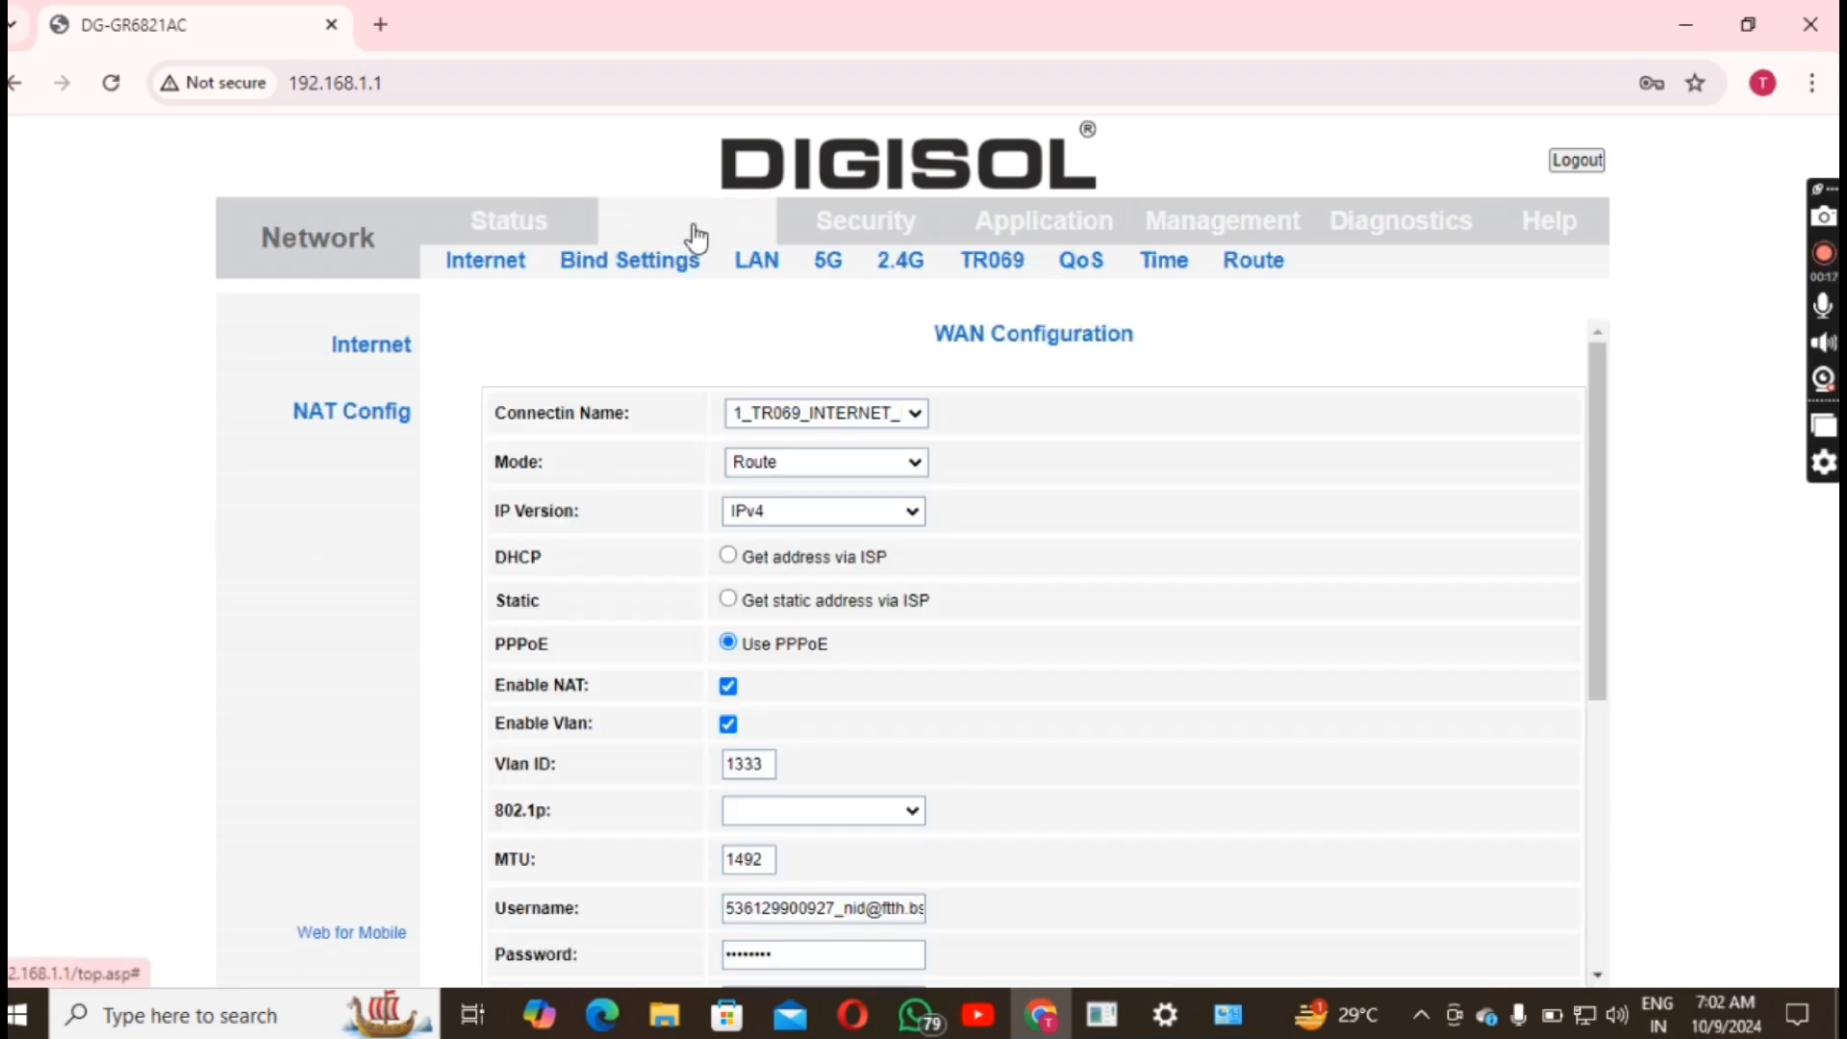
pyautogui.click(998, 270)
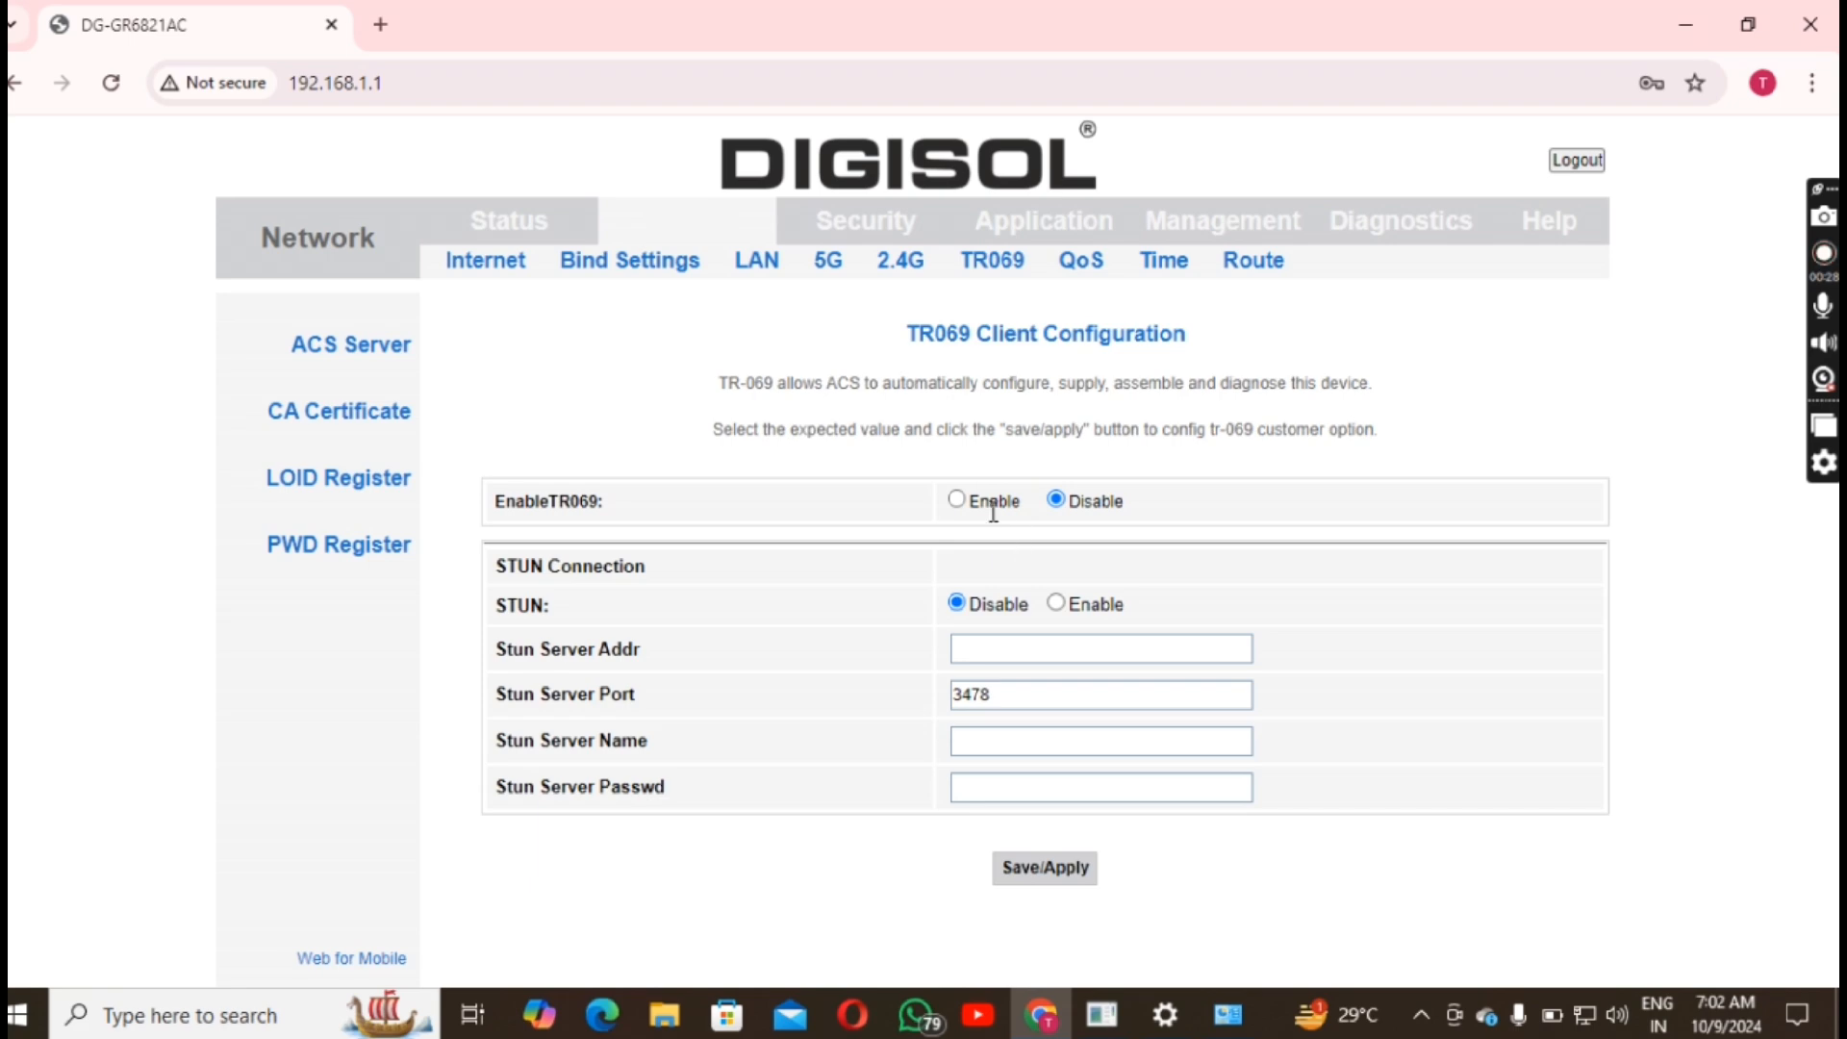
pyautogui.click(957, 500)
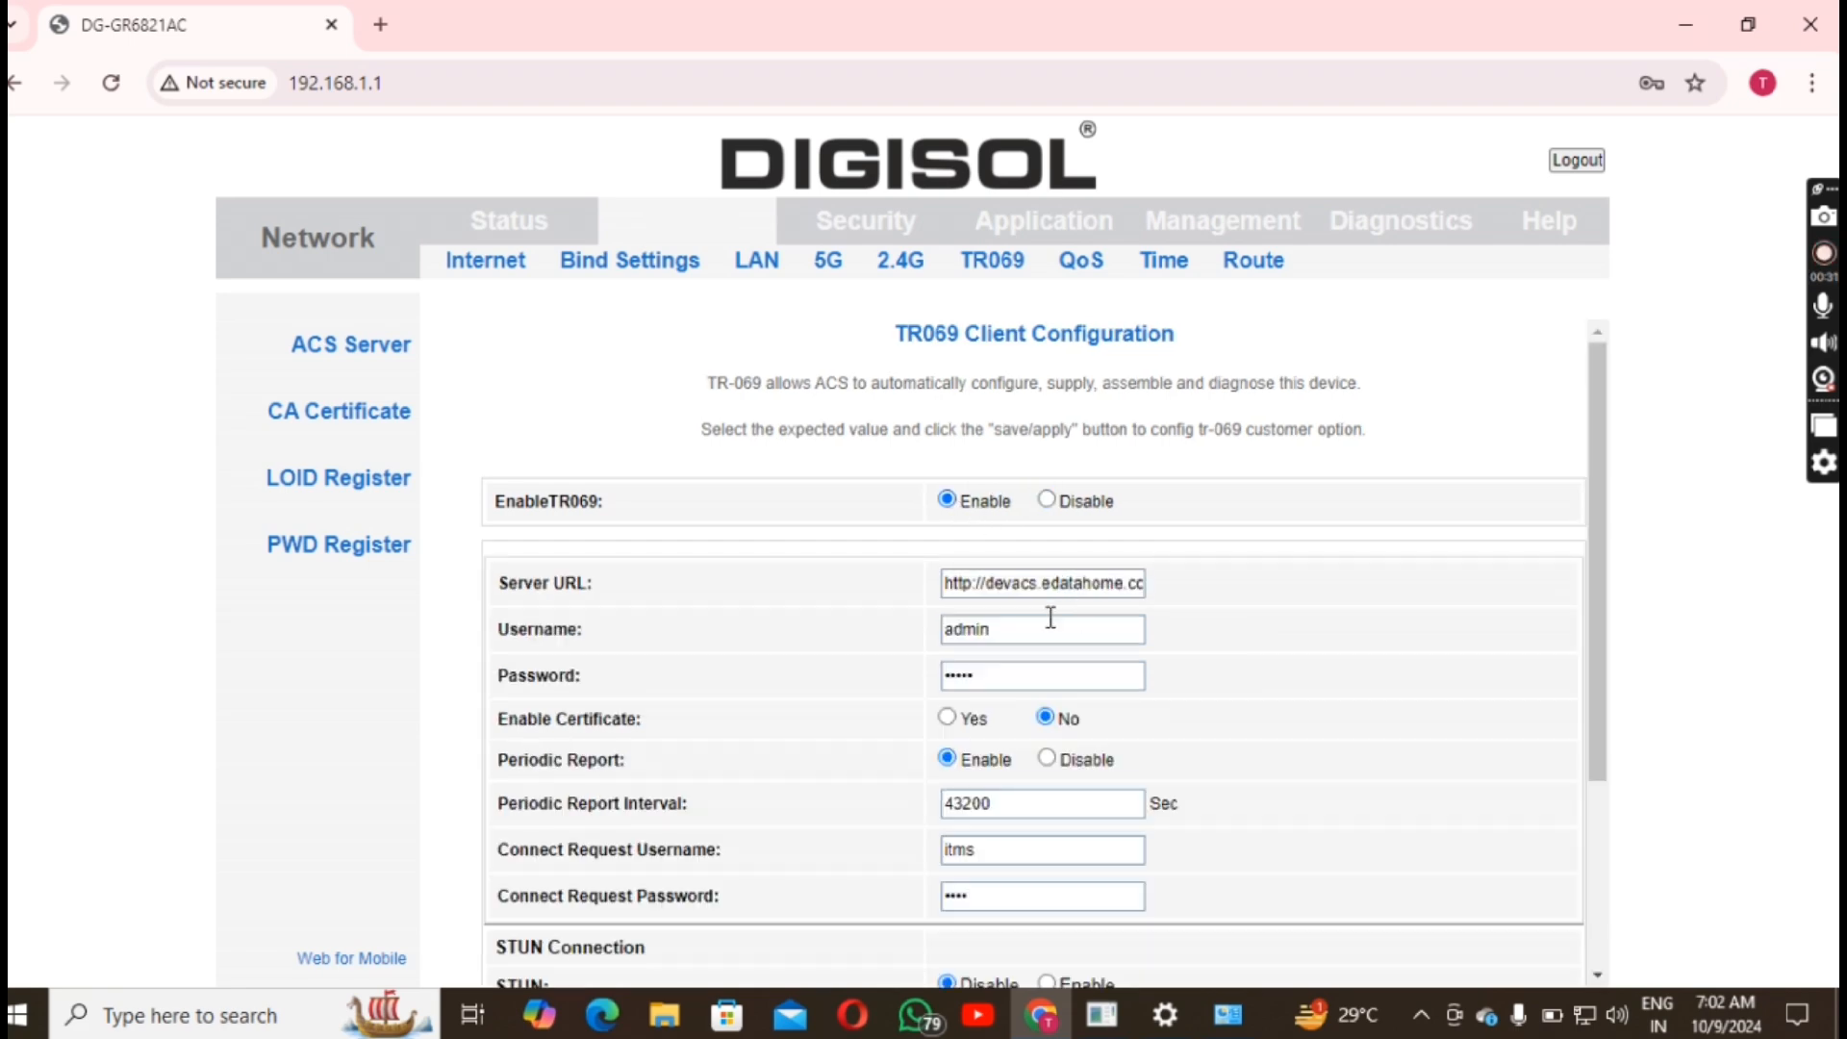
pyautogui.click(1028, 590)
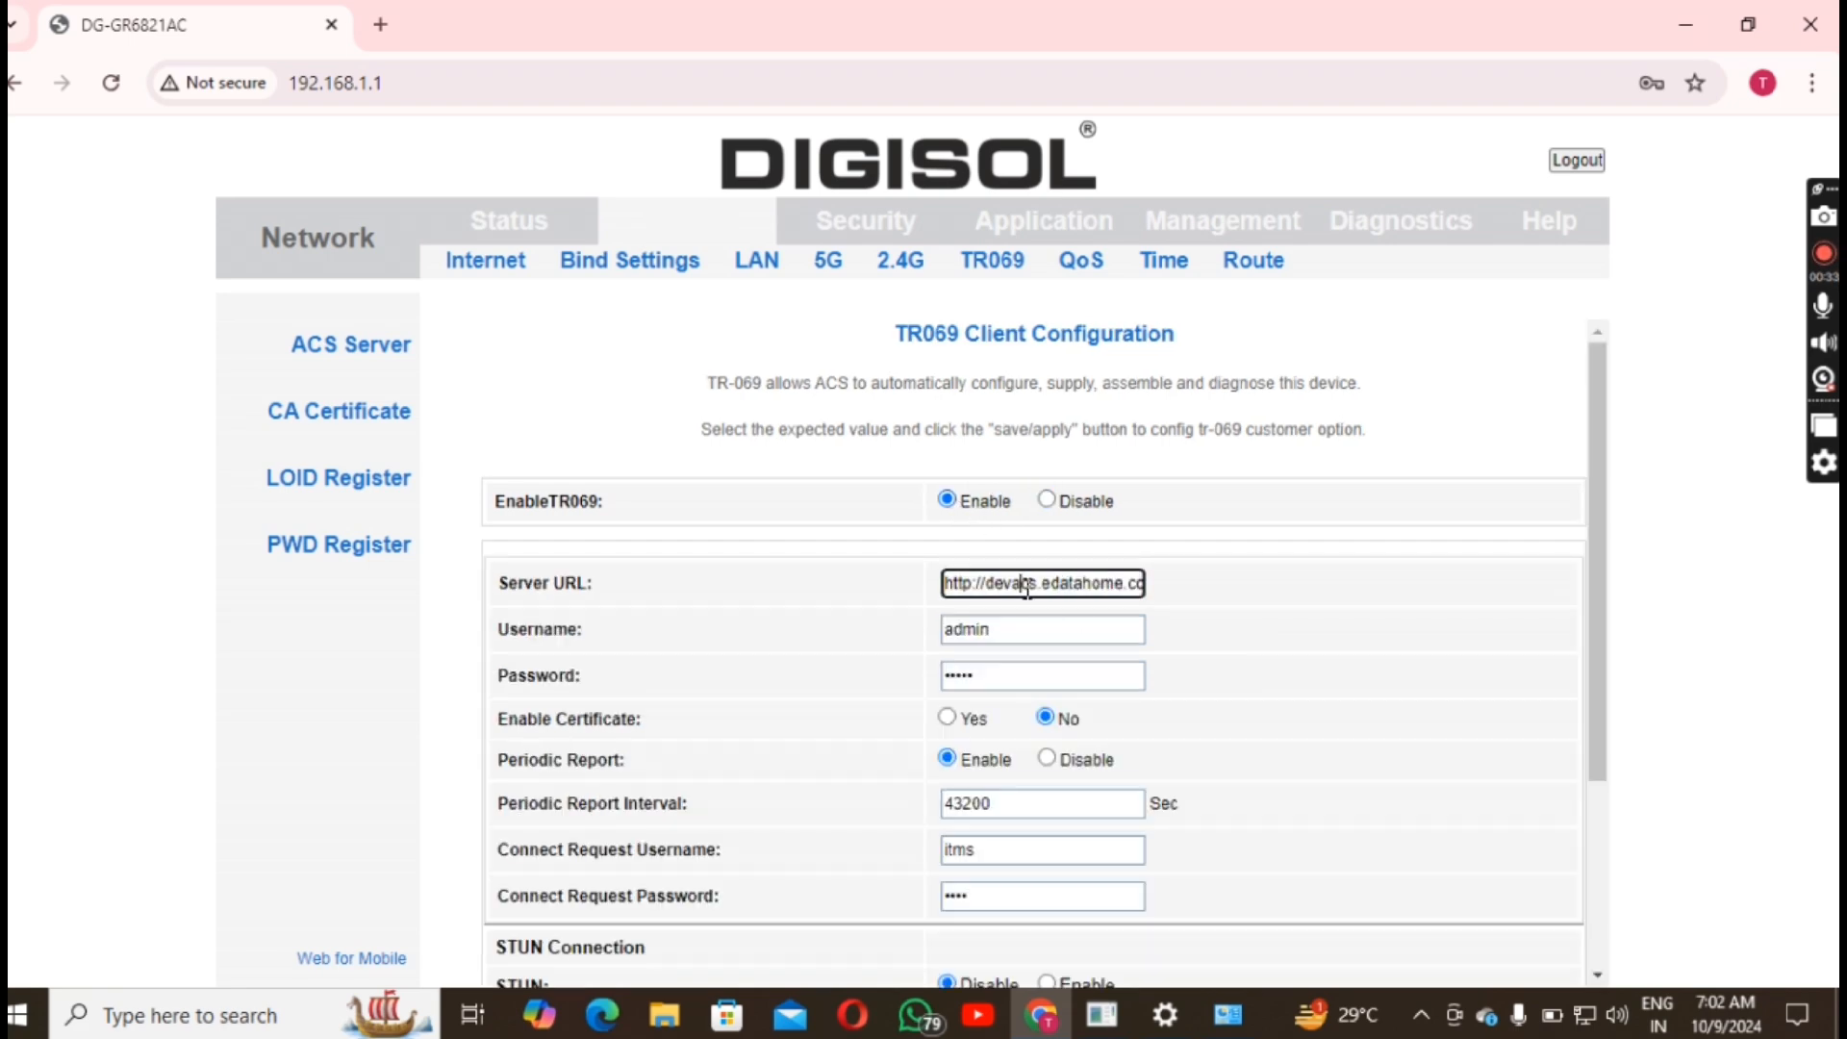
pyautogui.press('Right')
pyautogui.press('Right')
pyautogui.press('Right')
pyautogui.press('Right')
pyautogui.press('Right')
pyautogui.press('Right')
pyautogui.press('Right')
pyautogui.press('Right')
pyautogui.press('Right')
pyautogui.press('Right')
pyautogui.press('Right')
pyautogui.press('Right')
pyautogui.press('Right')
pyautogui.press('Right')
pyautogui.press('Right')
pyautogui.press('Right')
pyautogui.press('Right')
pyautogui.press('Right')
pyautogui.press('Right')
pyautogui.press('Right')
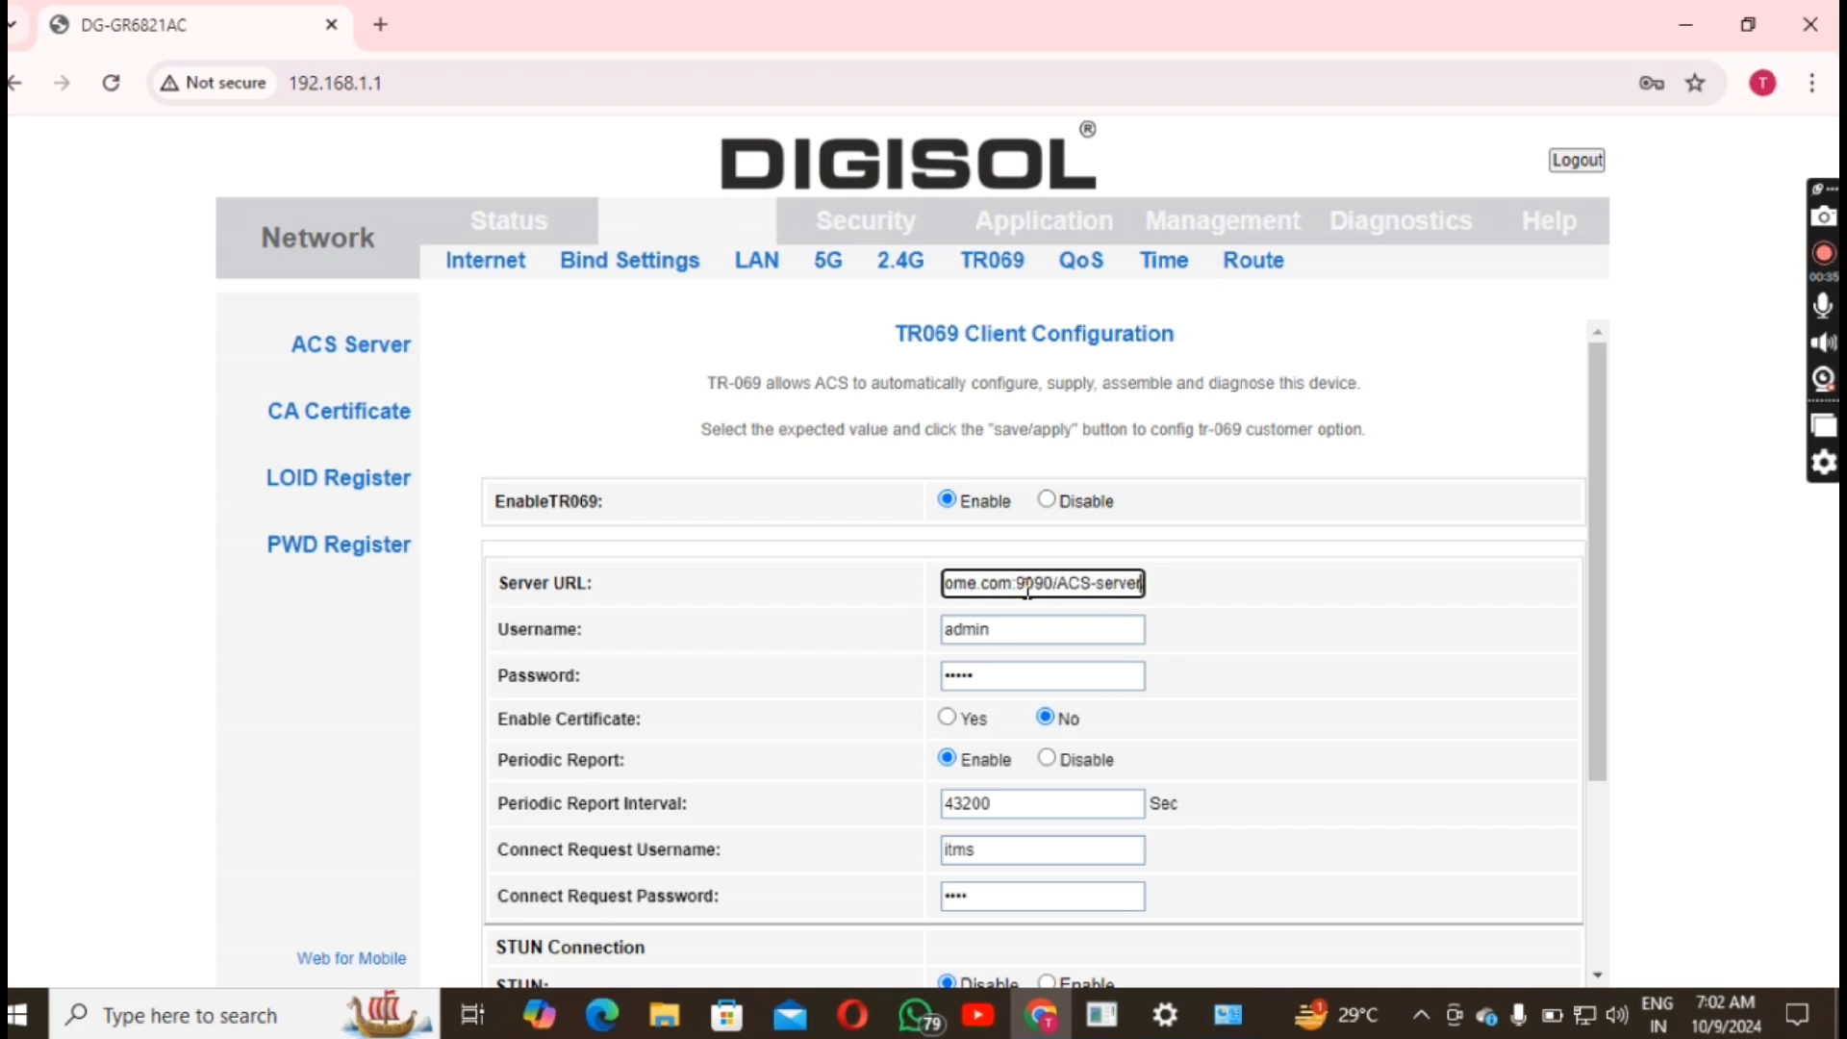
pyautogui.press('BackSpace')
pyautogui.press('BackSpace')
pyautogui.press('BackSpace')
pyautogui.press('BackSpace')
pyautogui.press('BackSpace')
pyautogui.press('BackSpace')
pyautogui.press('BackSpace')
pyautogui.press('BackSpace')
pyautogui.press('BackSpace')
pyautogui.press('BackSpace')
pyautogui.press('BackSpace')
pyautogui.press('BackSpace')
pyautogui.press('BackSpace')
pyautogui.press('BackSpace')
pyautogui.press('BackSpace')
pyautogui.press('BackSpace')
pyautogui.press('BackSpace')
pyautogui.press('BackSpace')
pyautogui.press('BackSpace')
pyautogui.press('BackSpace')
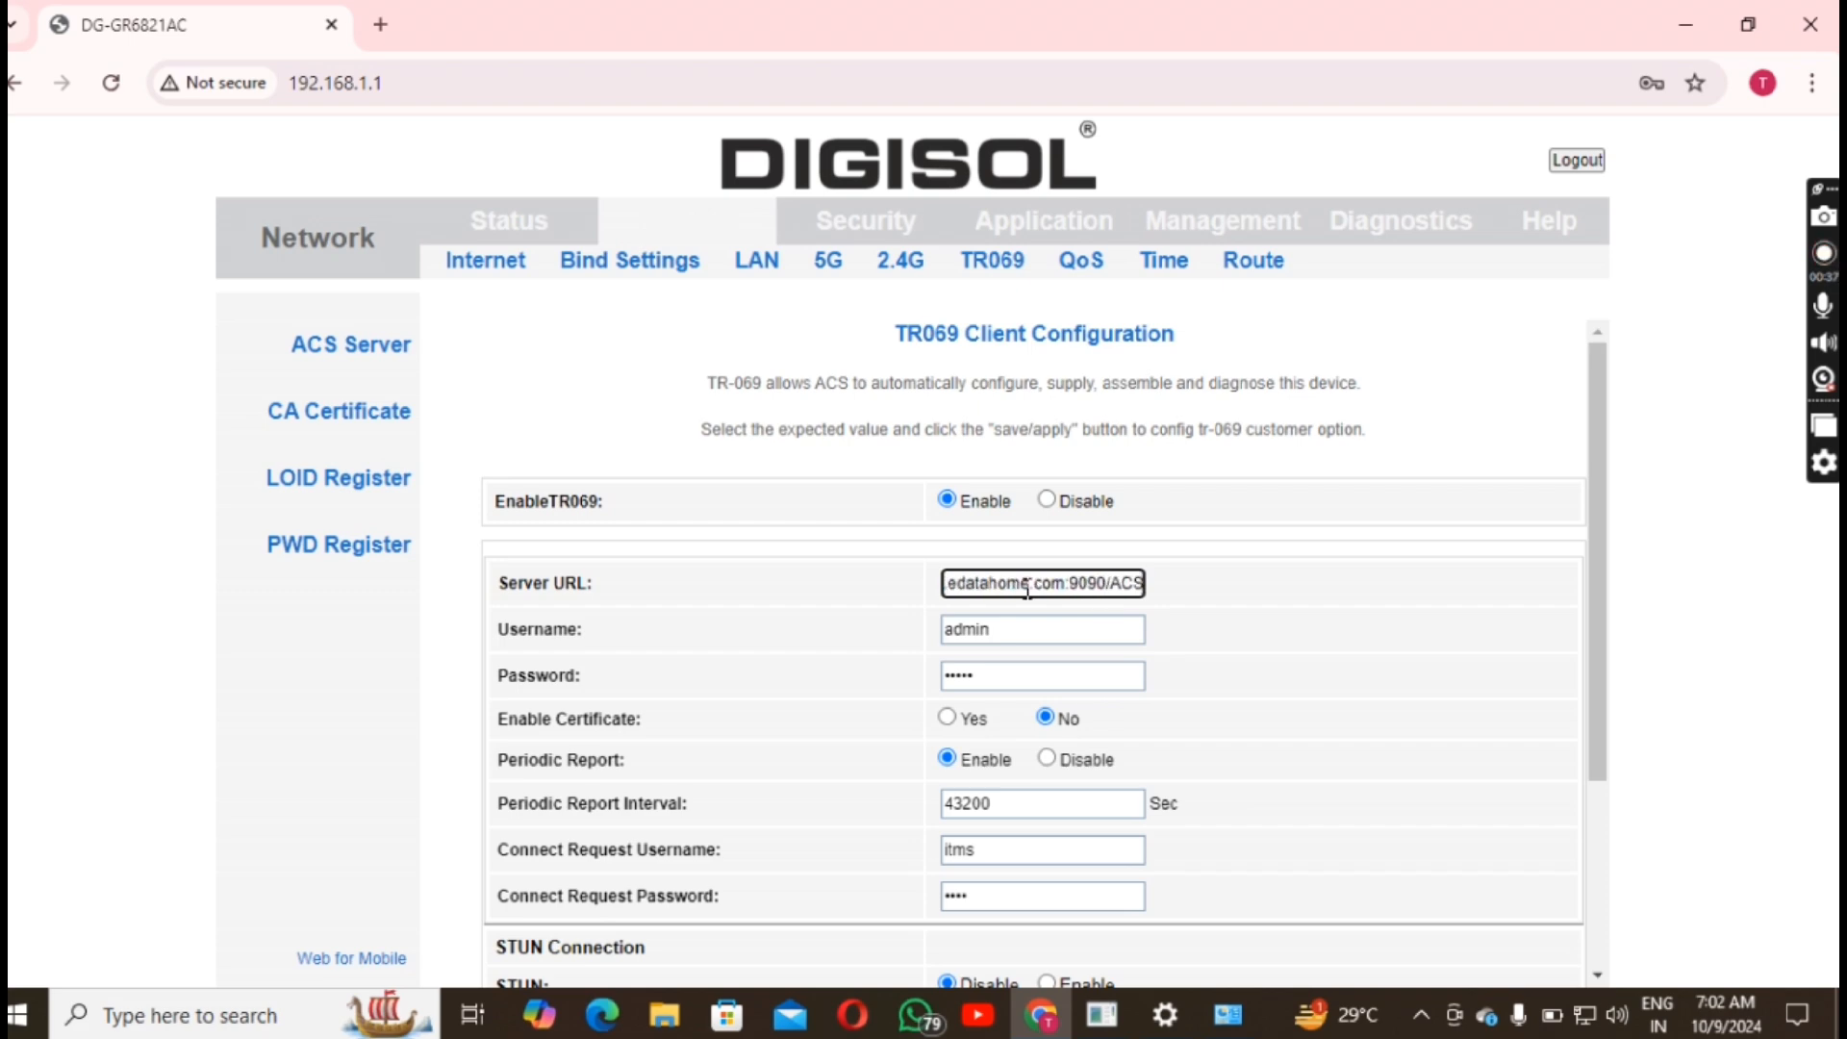
pyautogui.press('BackSpace')
pyautogui.press('BackSpace')
pyautogui.press('BackSpace')
pyautogui.press('BackSpace')
pyautogui.press('BackSpace')
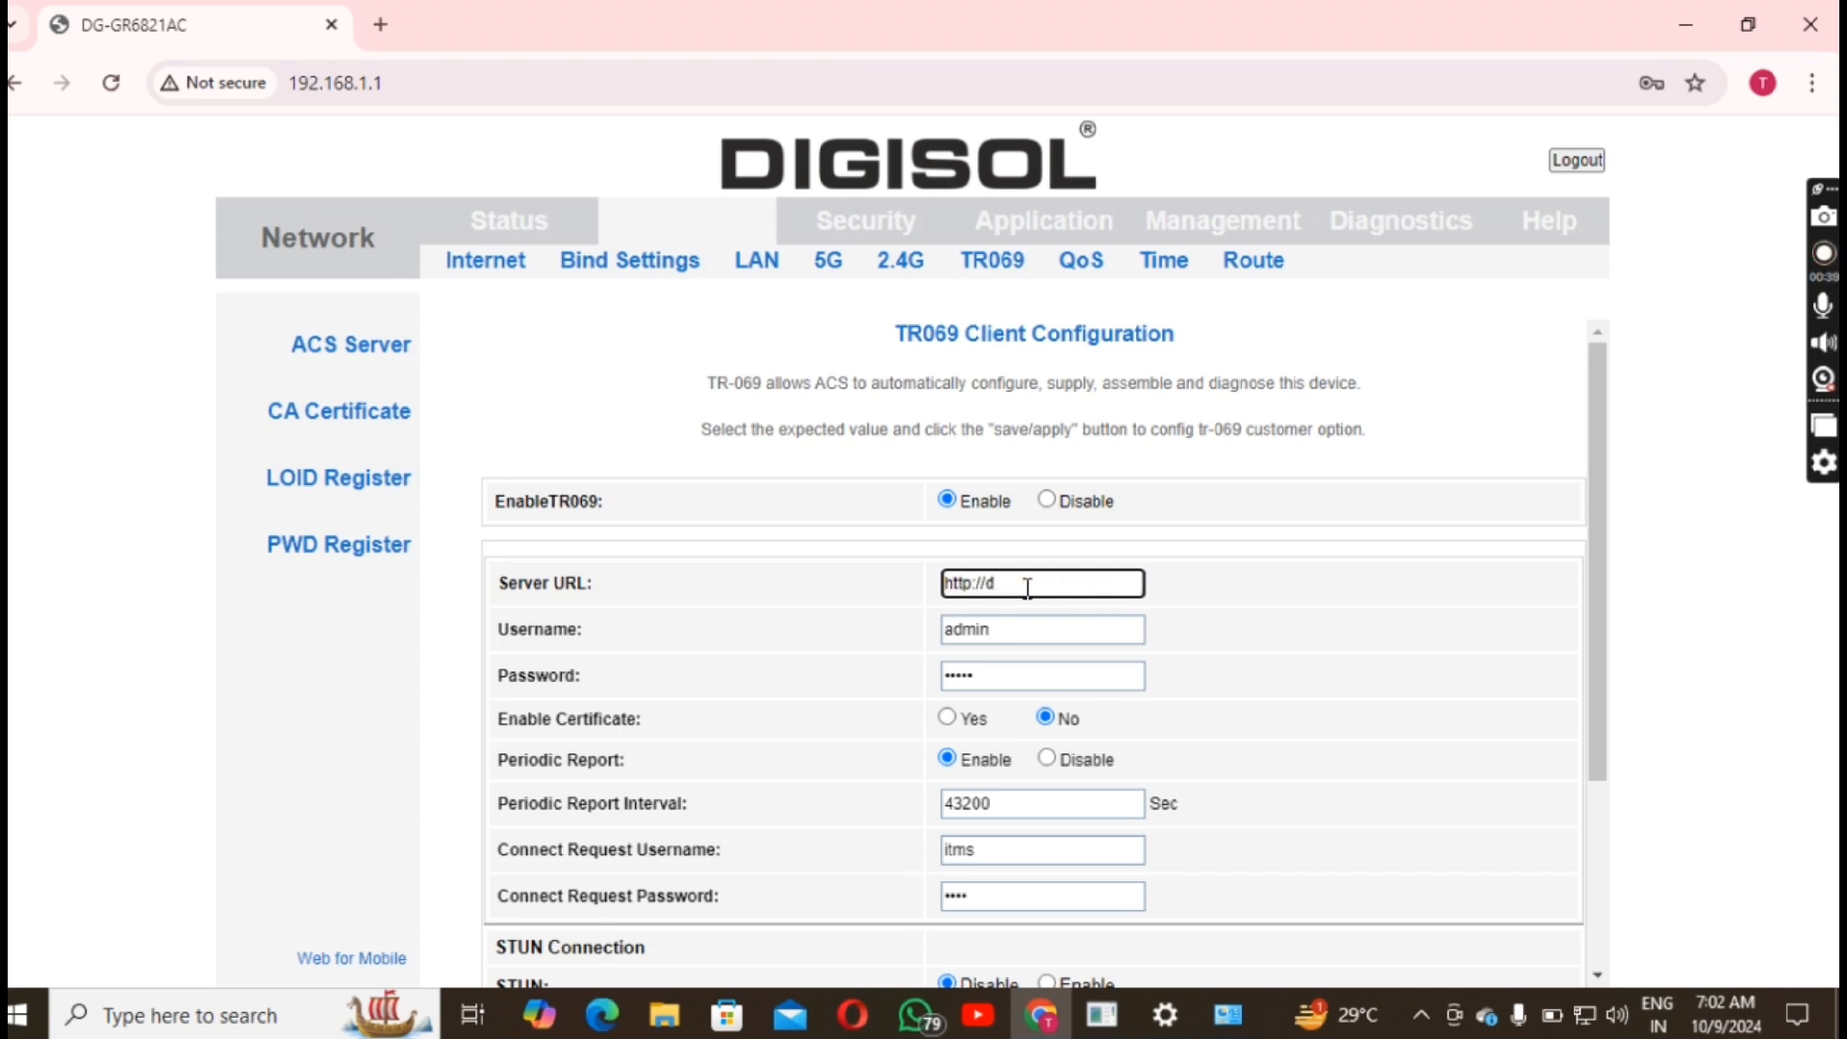
pyautogui.click(1078, 641)
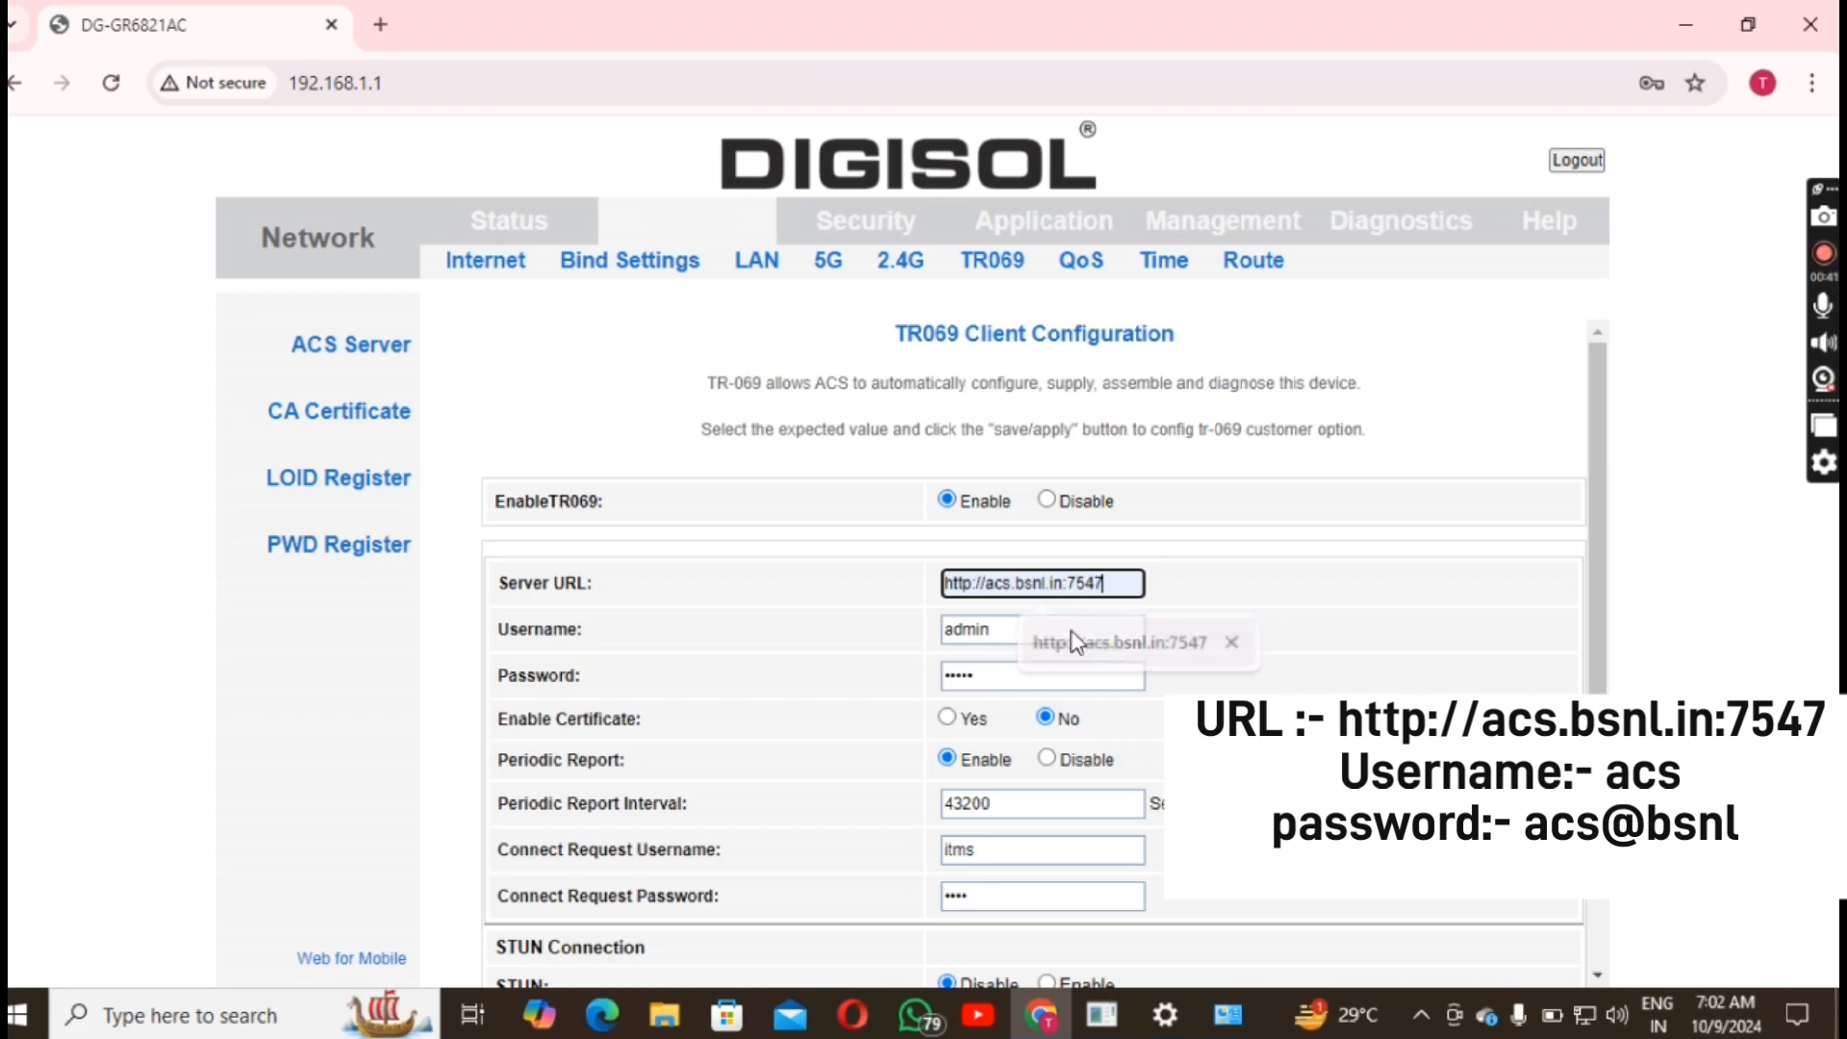
# Step: Replace the ACS credentials with username acs and the new ACS password
pyautogui.click(1048, 629)
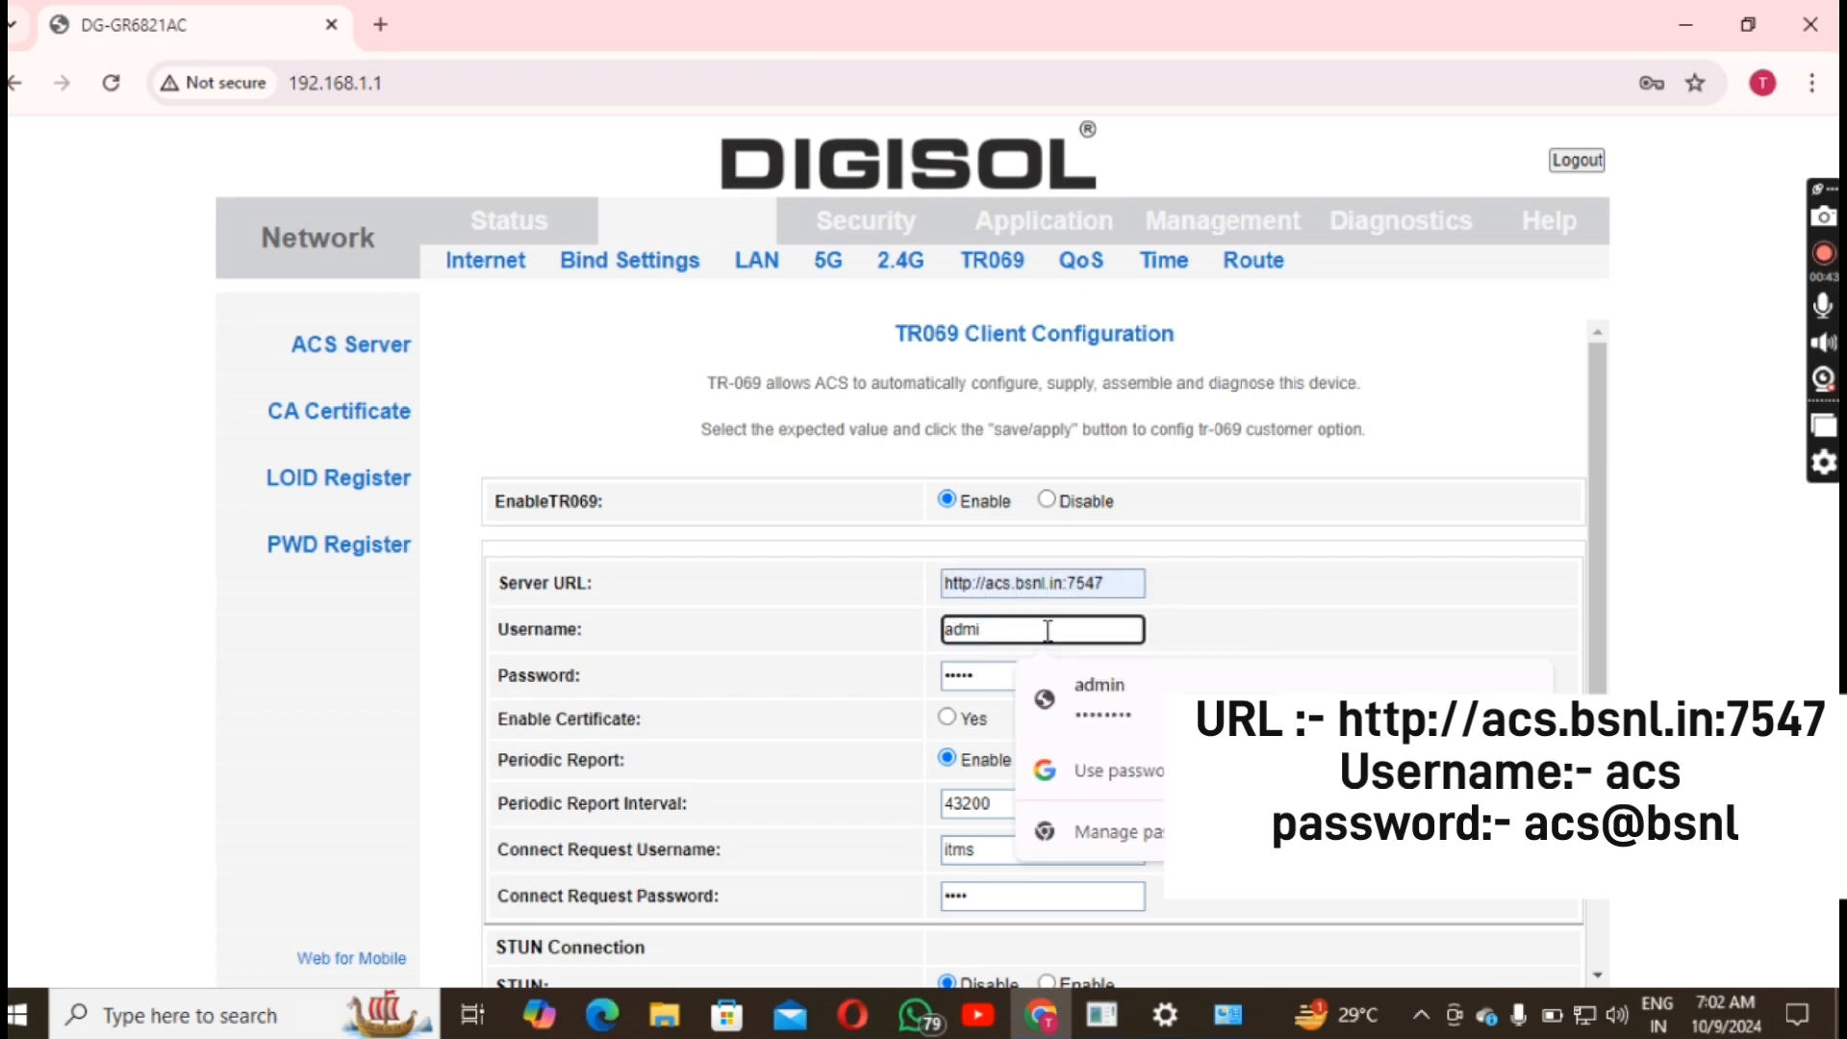
pyautogui.press('BackSpace')
pyautogui.press('BackSpace')
pyautogui.press('BackSpace')
pyautogui.press('BackSpace')
pyautogui.write('acs')
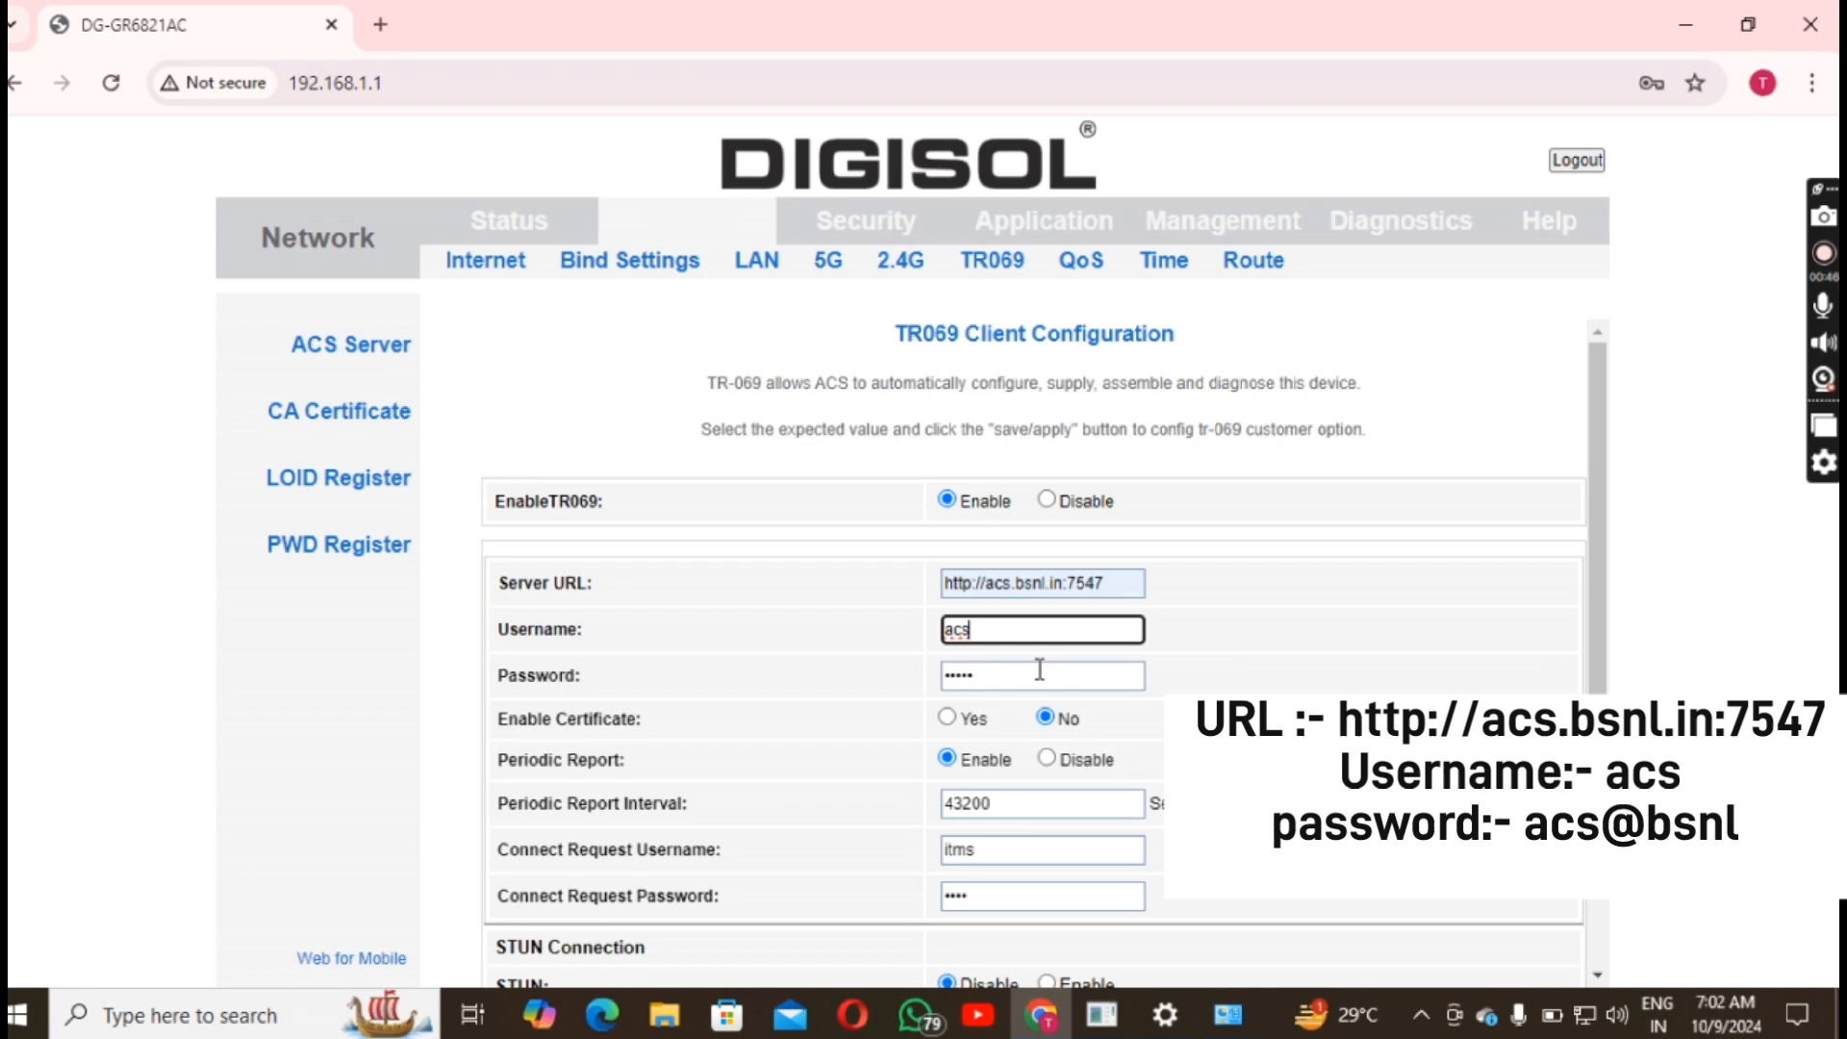
pyautogui.click(1040, 671)
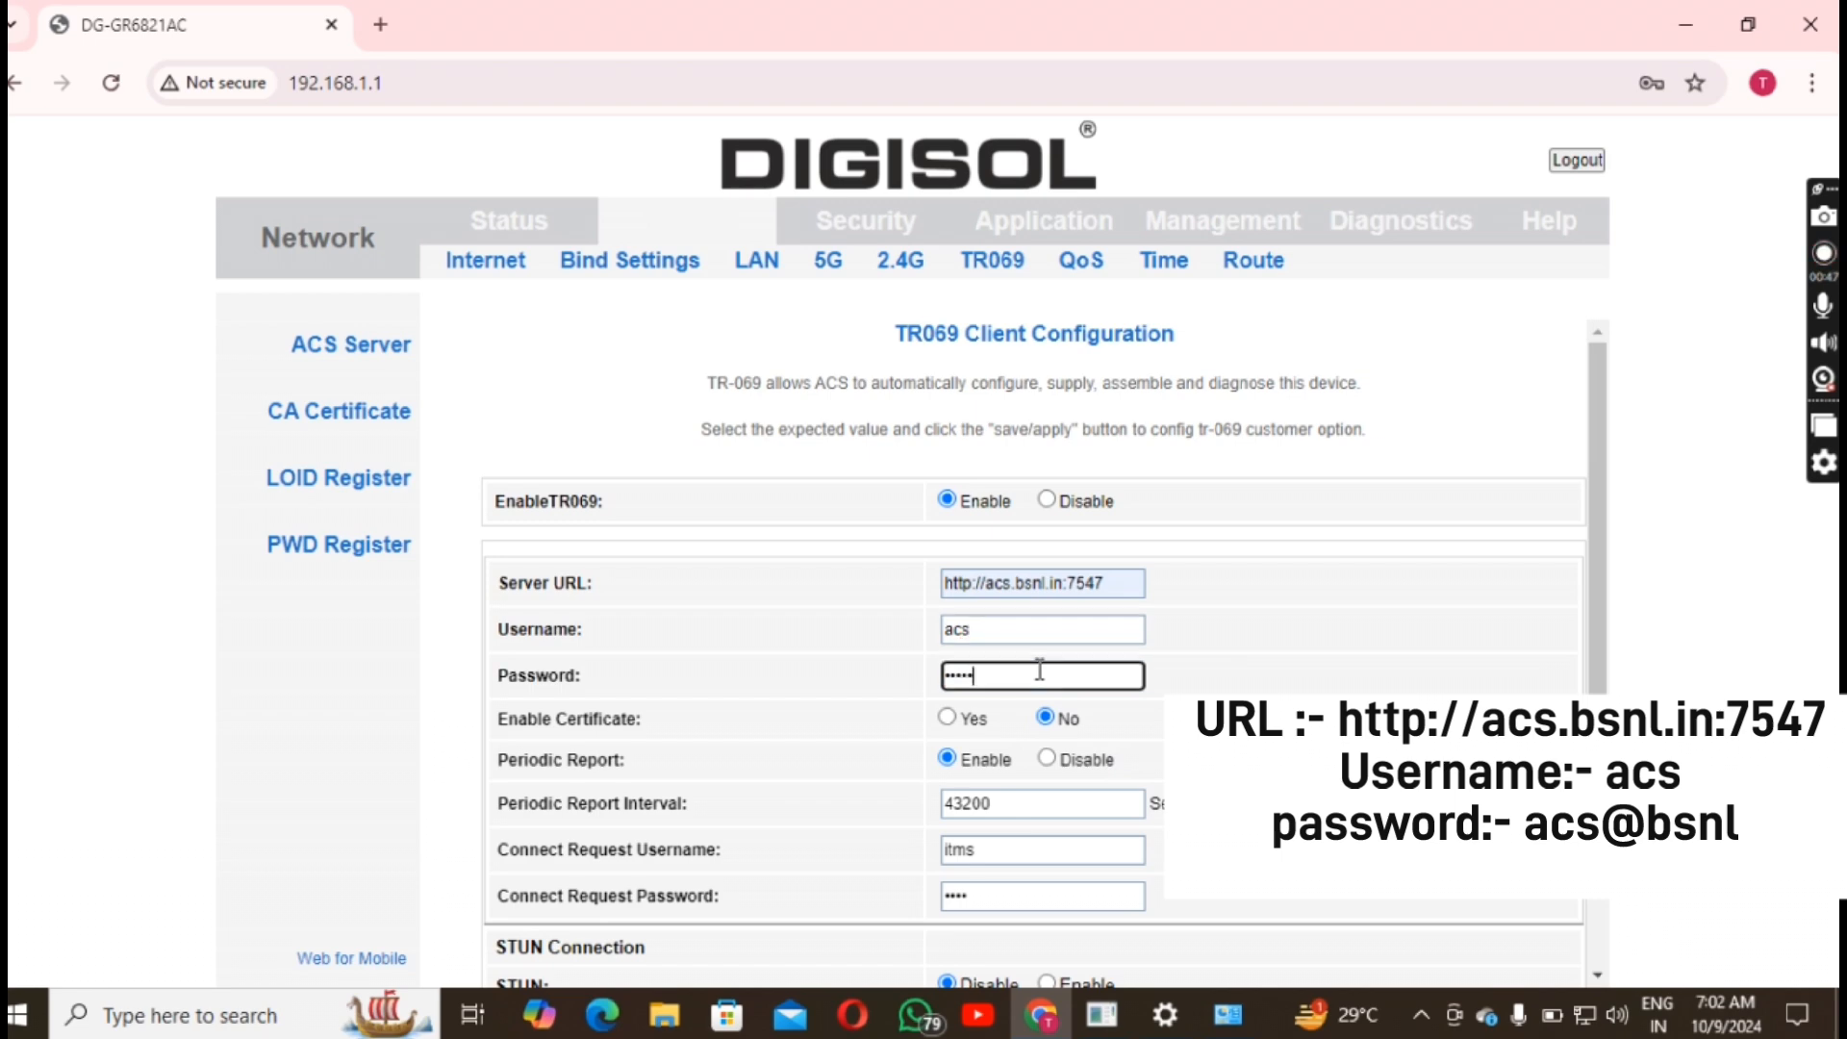
pyautogui.press('BackSpace')
pyautogui.press('BackSpace')
pyautogui.press('BackSpace')
pyautogui.press('BackSpace')
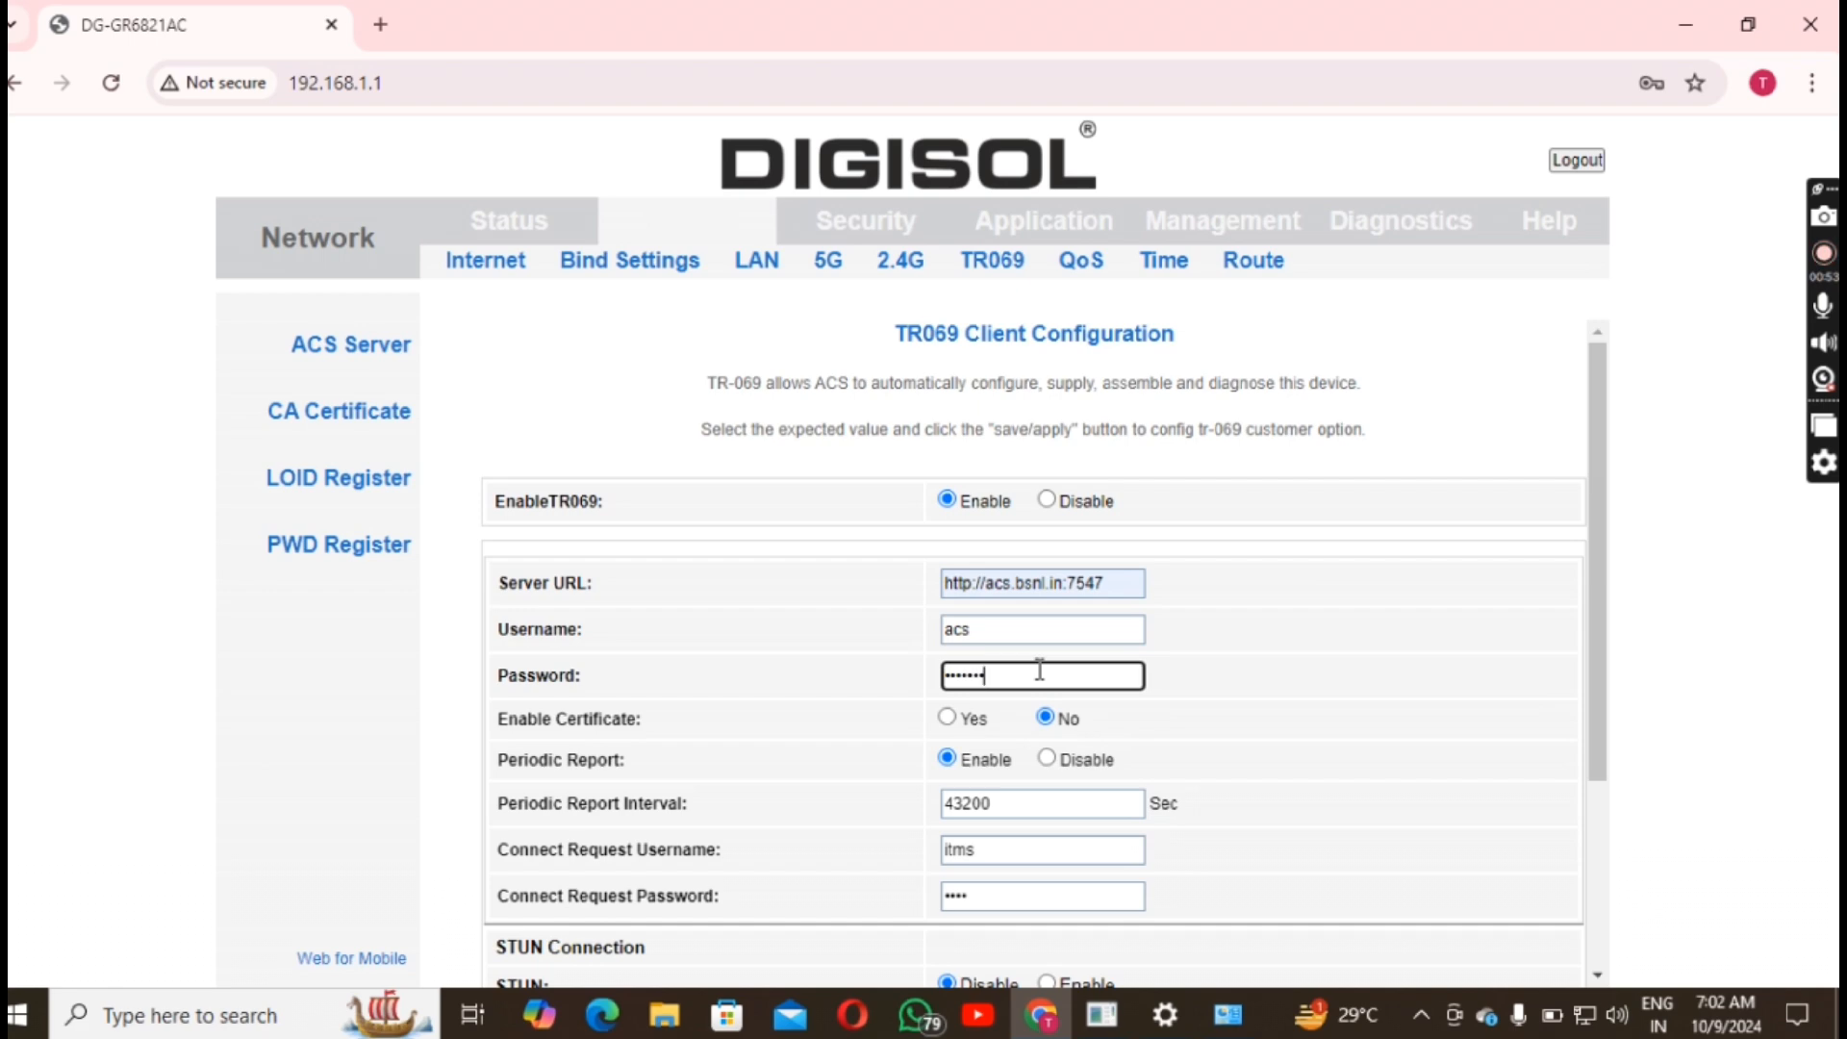
# Step: Change the periodic report interval from 43200 to 300 seconds
pyautogui.click(1024, 796)
pyautogui.press('BackSpace')
pyautogui.press('BackSpace')
pyautogui.press('BackSpace')
pyautogui.press('BackSpace')
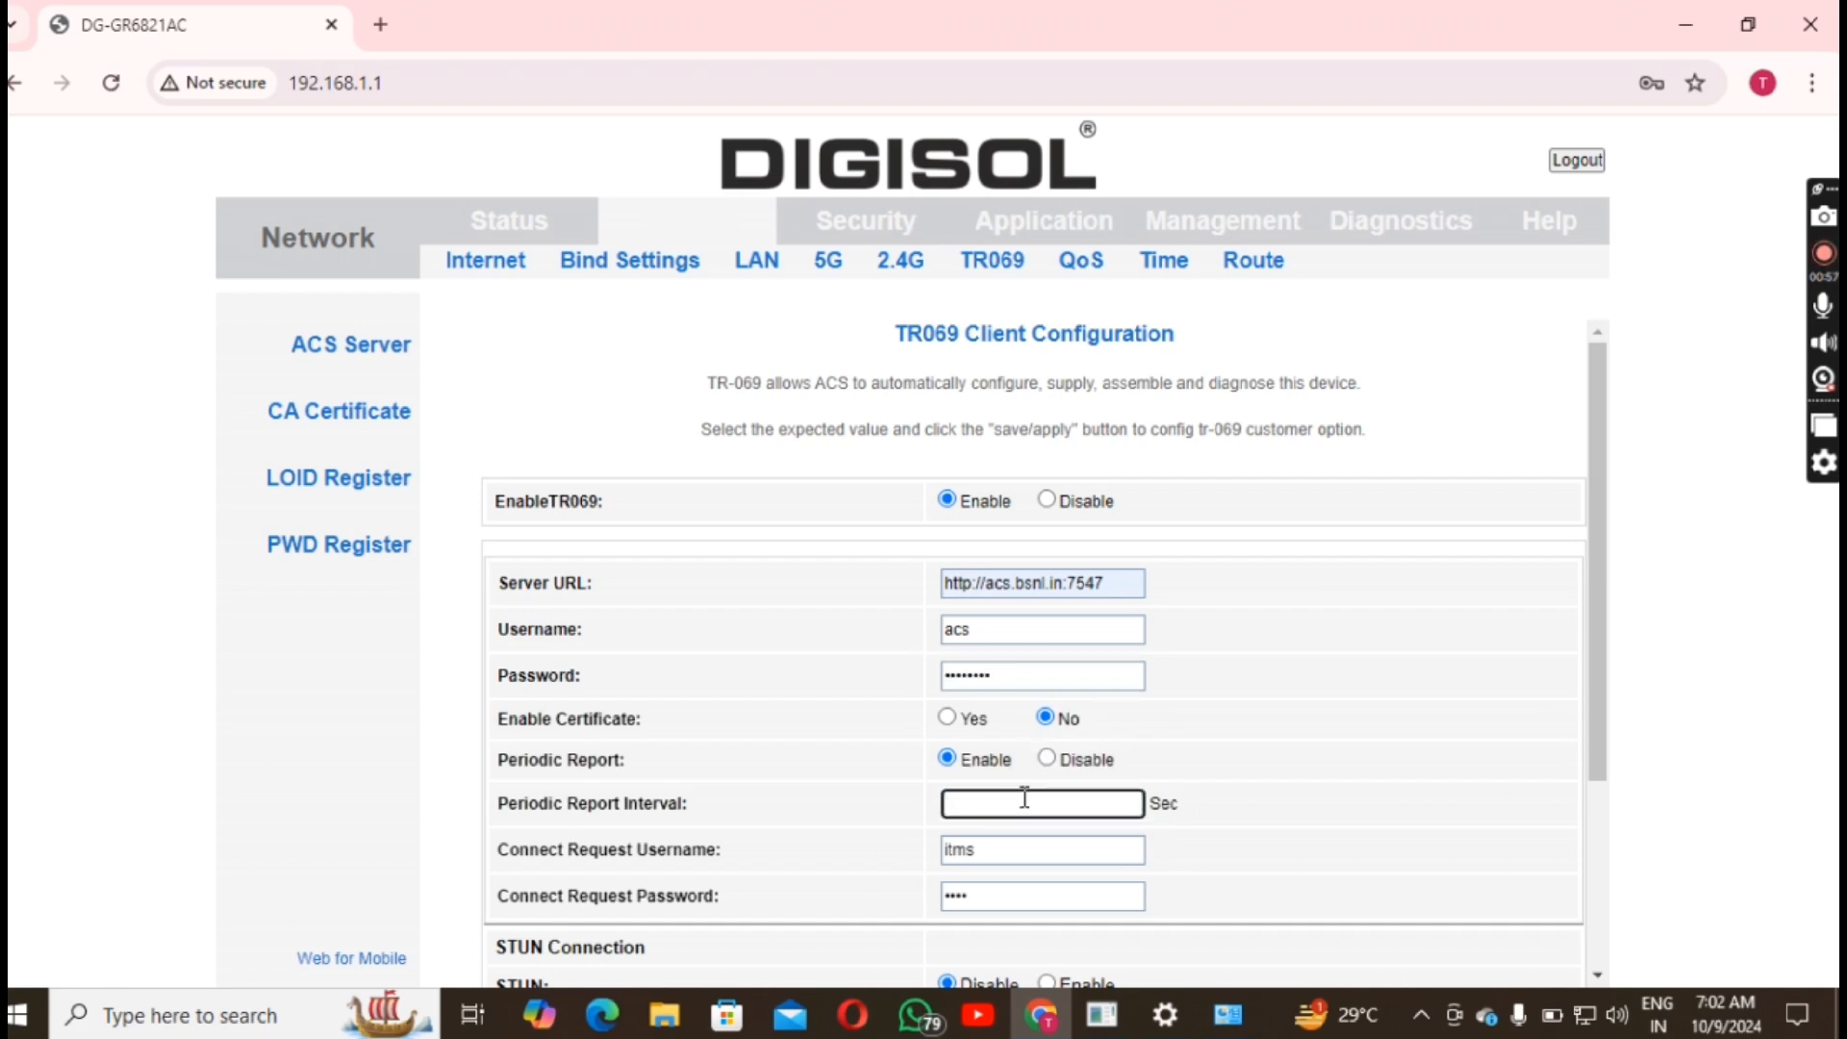
pyautogui.write('300')
pyautogui.click(1366, 826)
pyautogui.scroll(-2, 1366, 827)
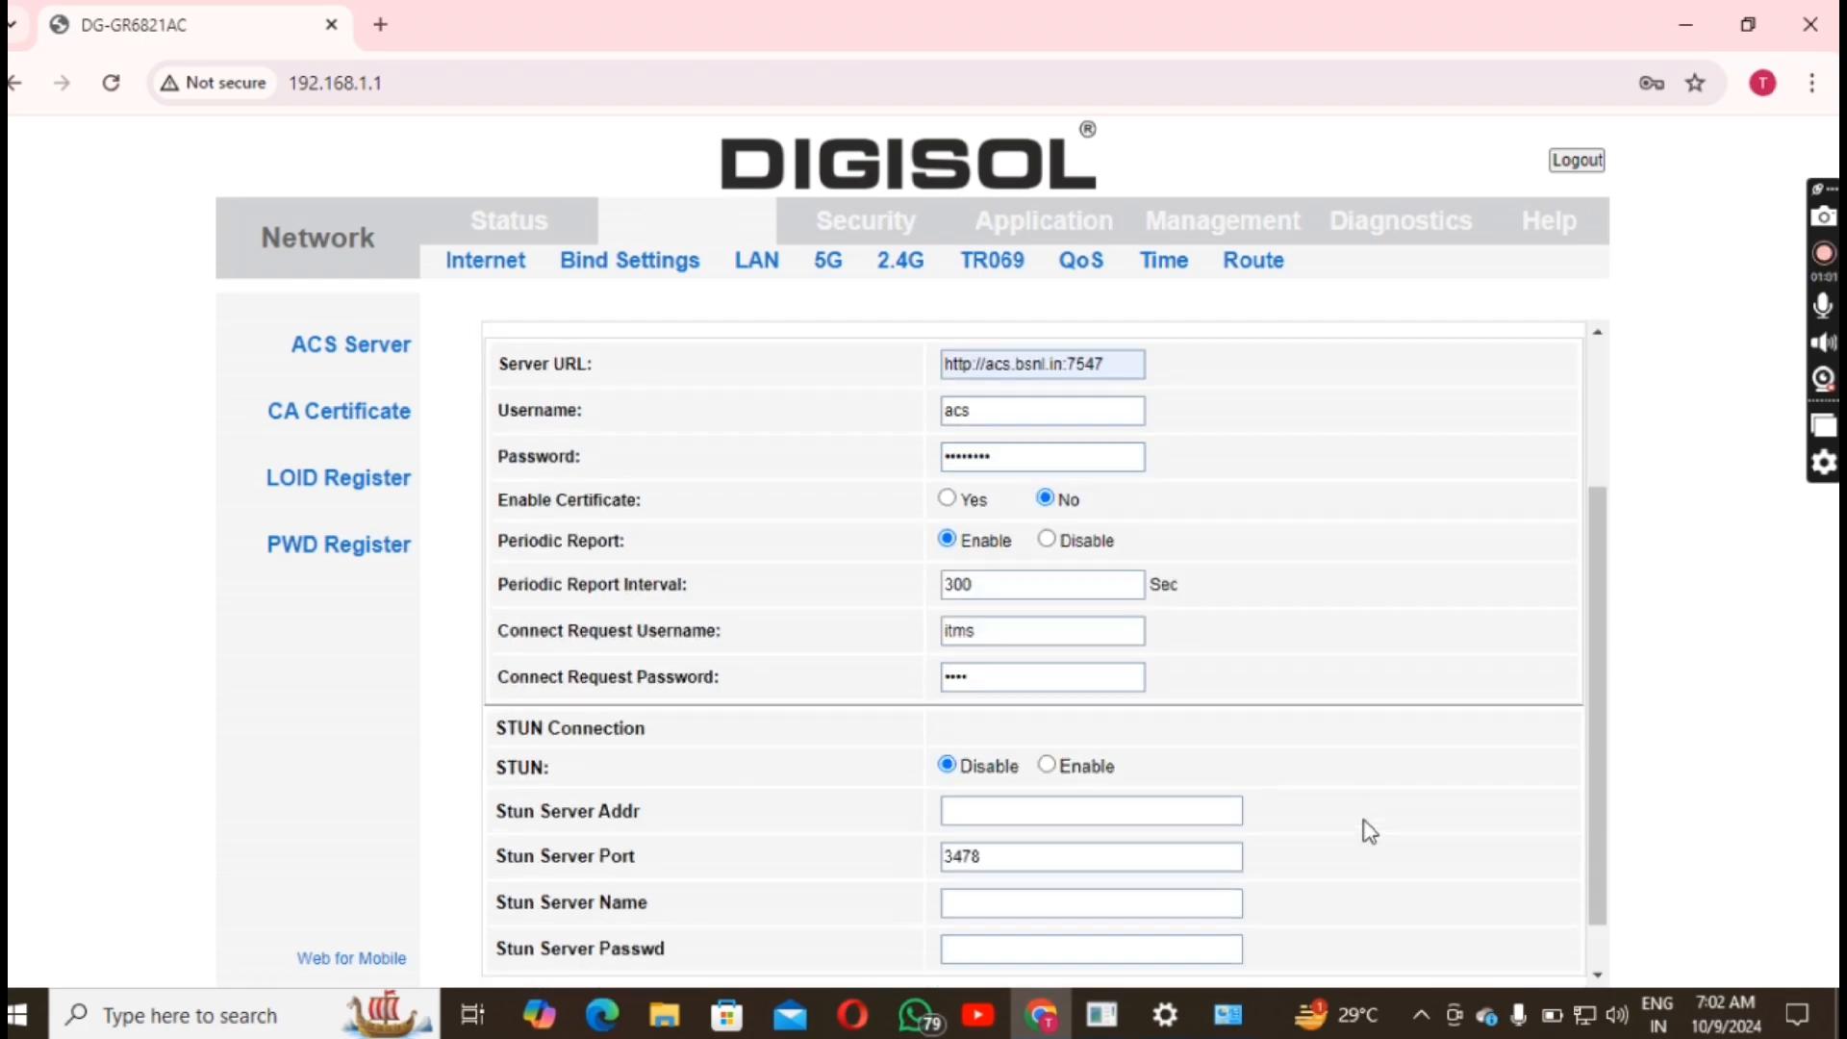
pyautogui.scroll(-1, 1370, 832)
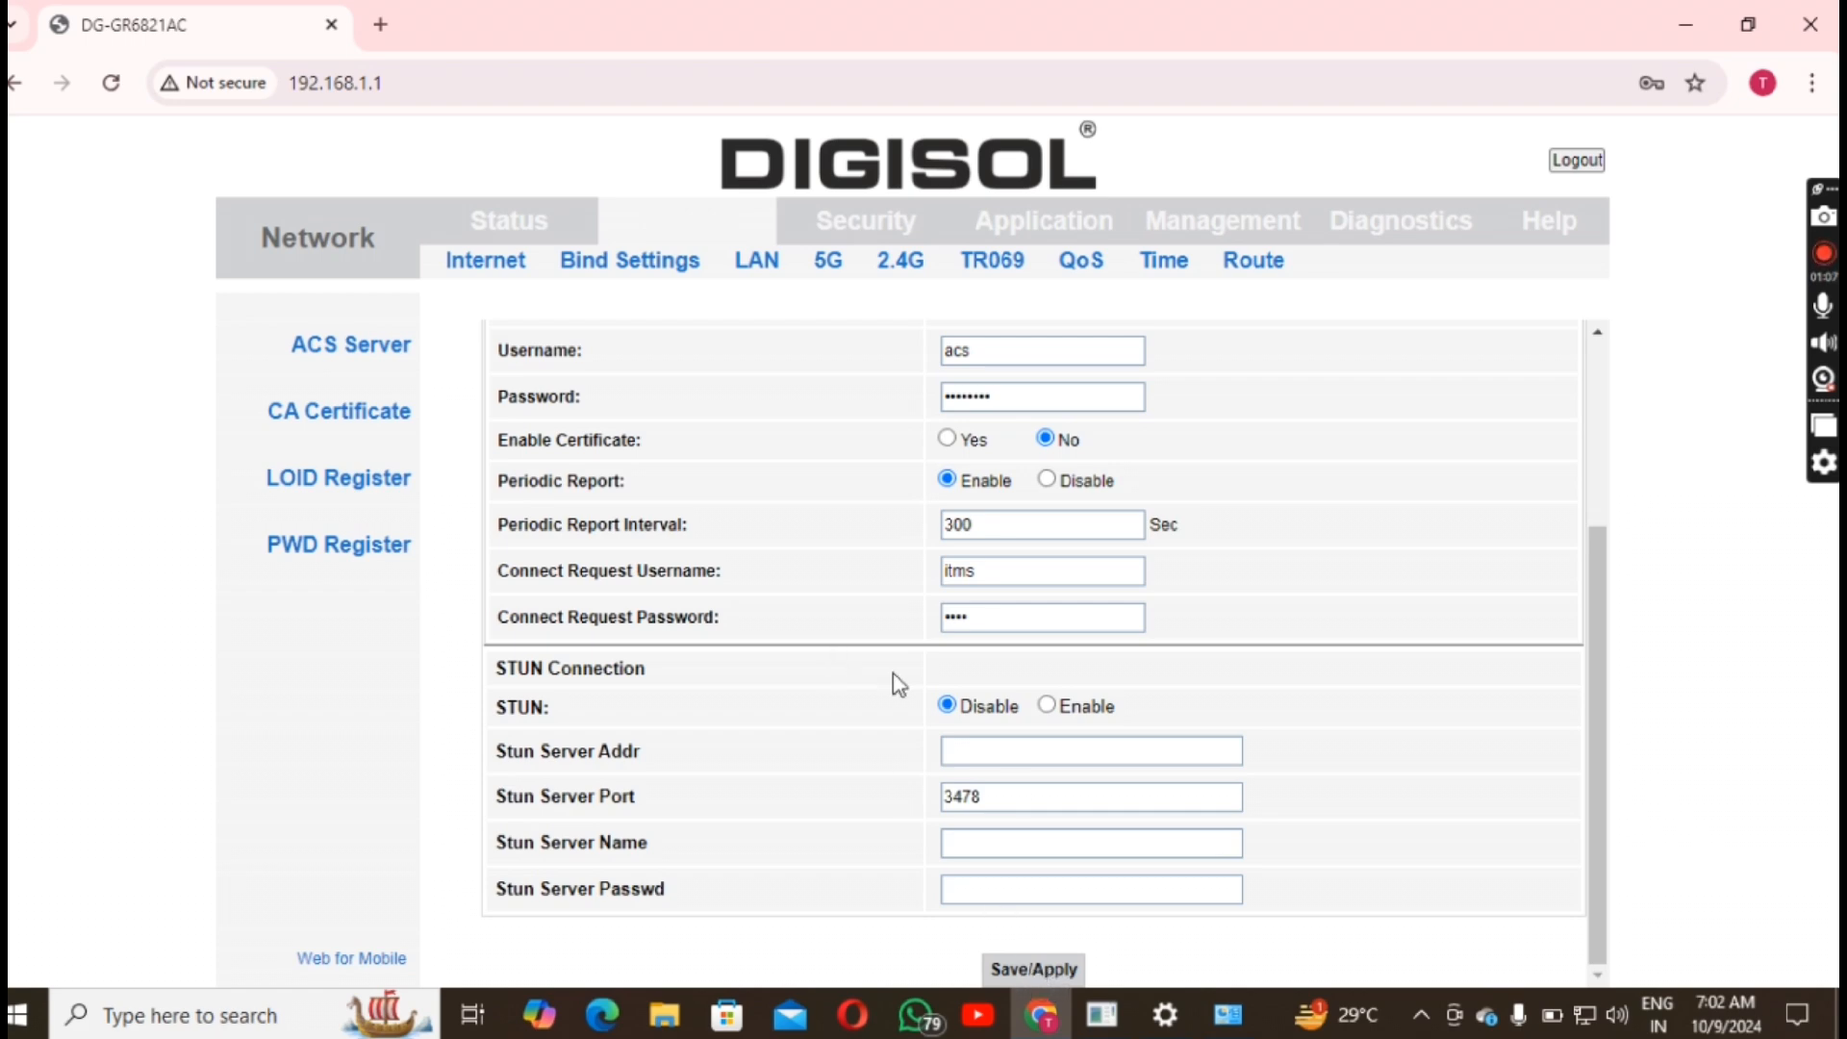
# Step: Save and apply the TR069 settings, dismissing the browser password popups
pyautogui.click(1034, 969)
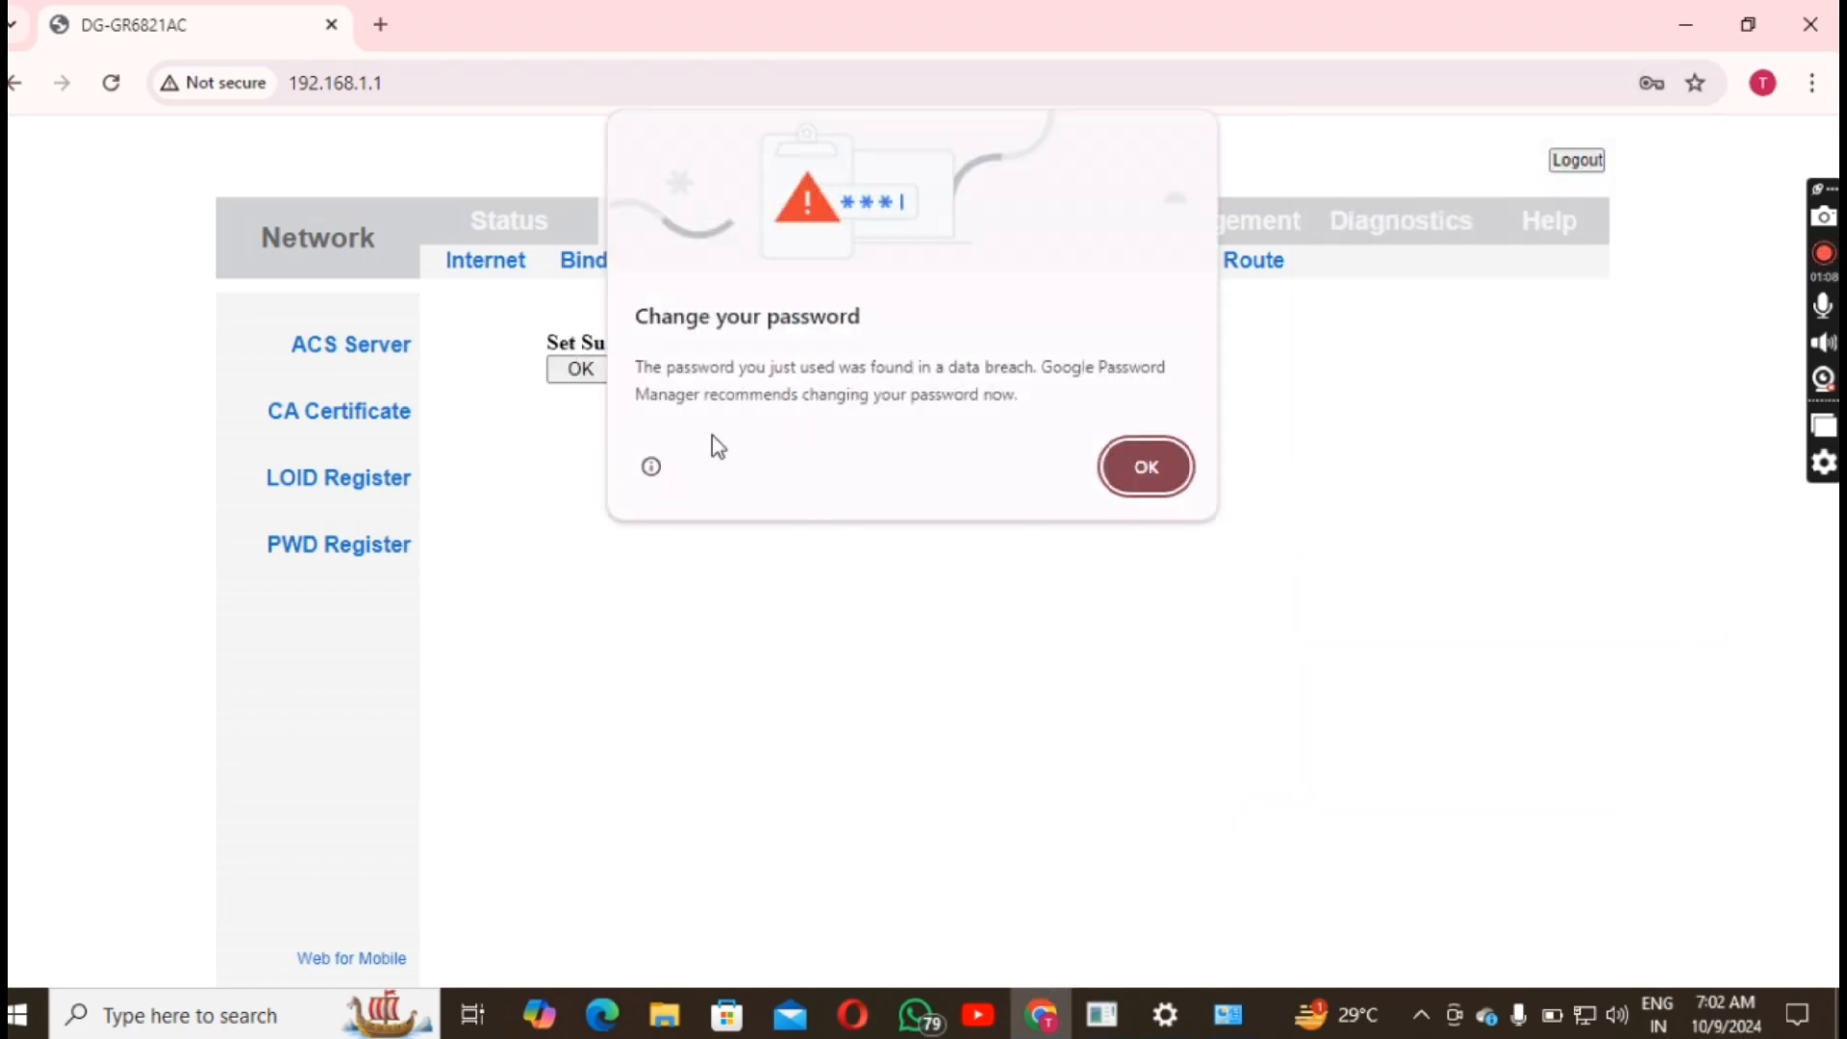
pyautogui.click(1133, 487)
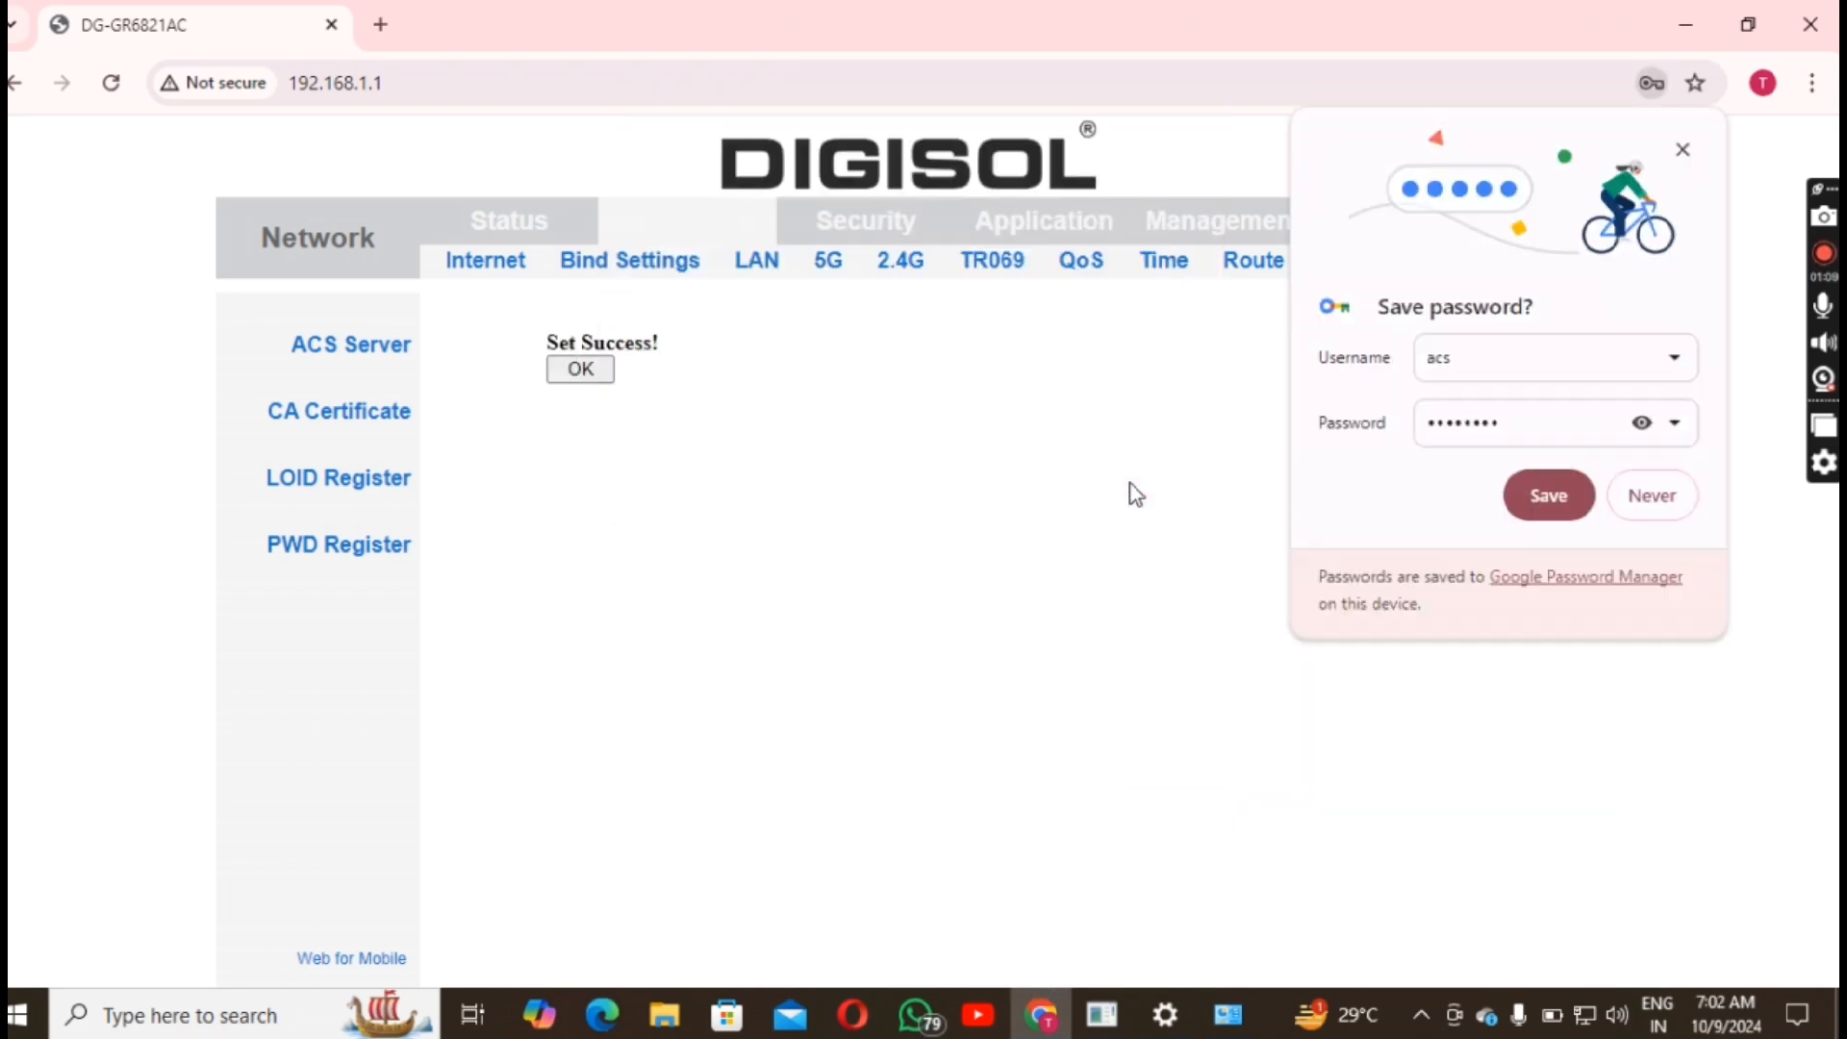
pyautogui.click(1651, 496)
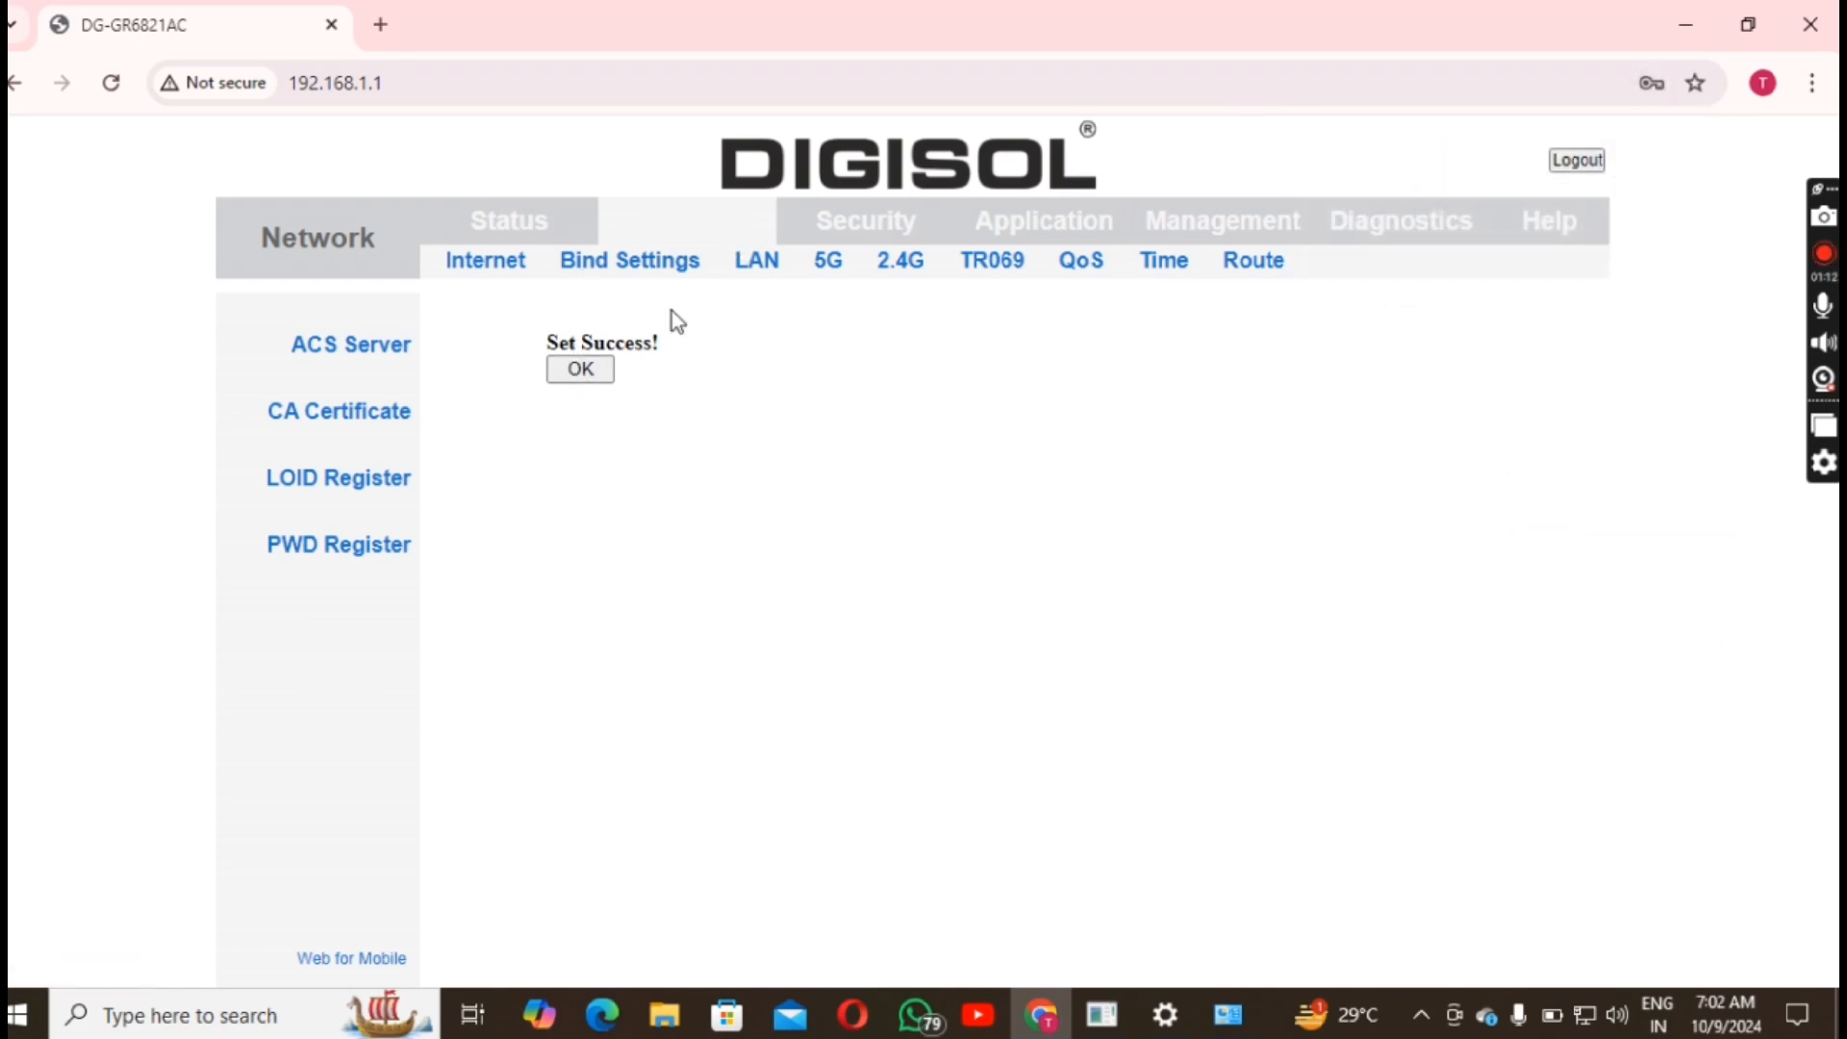
pyautogui.click(581, 370)
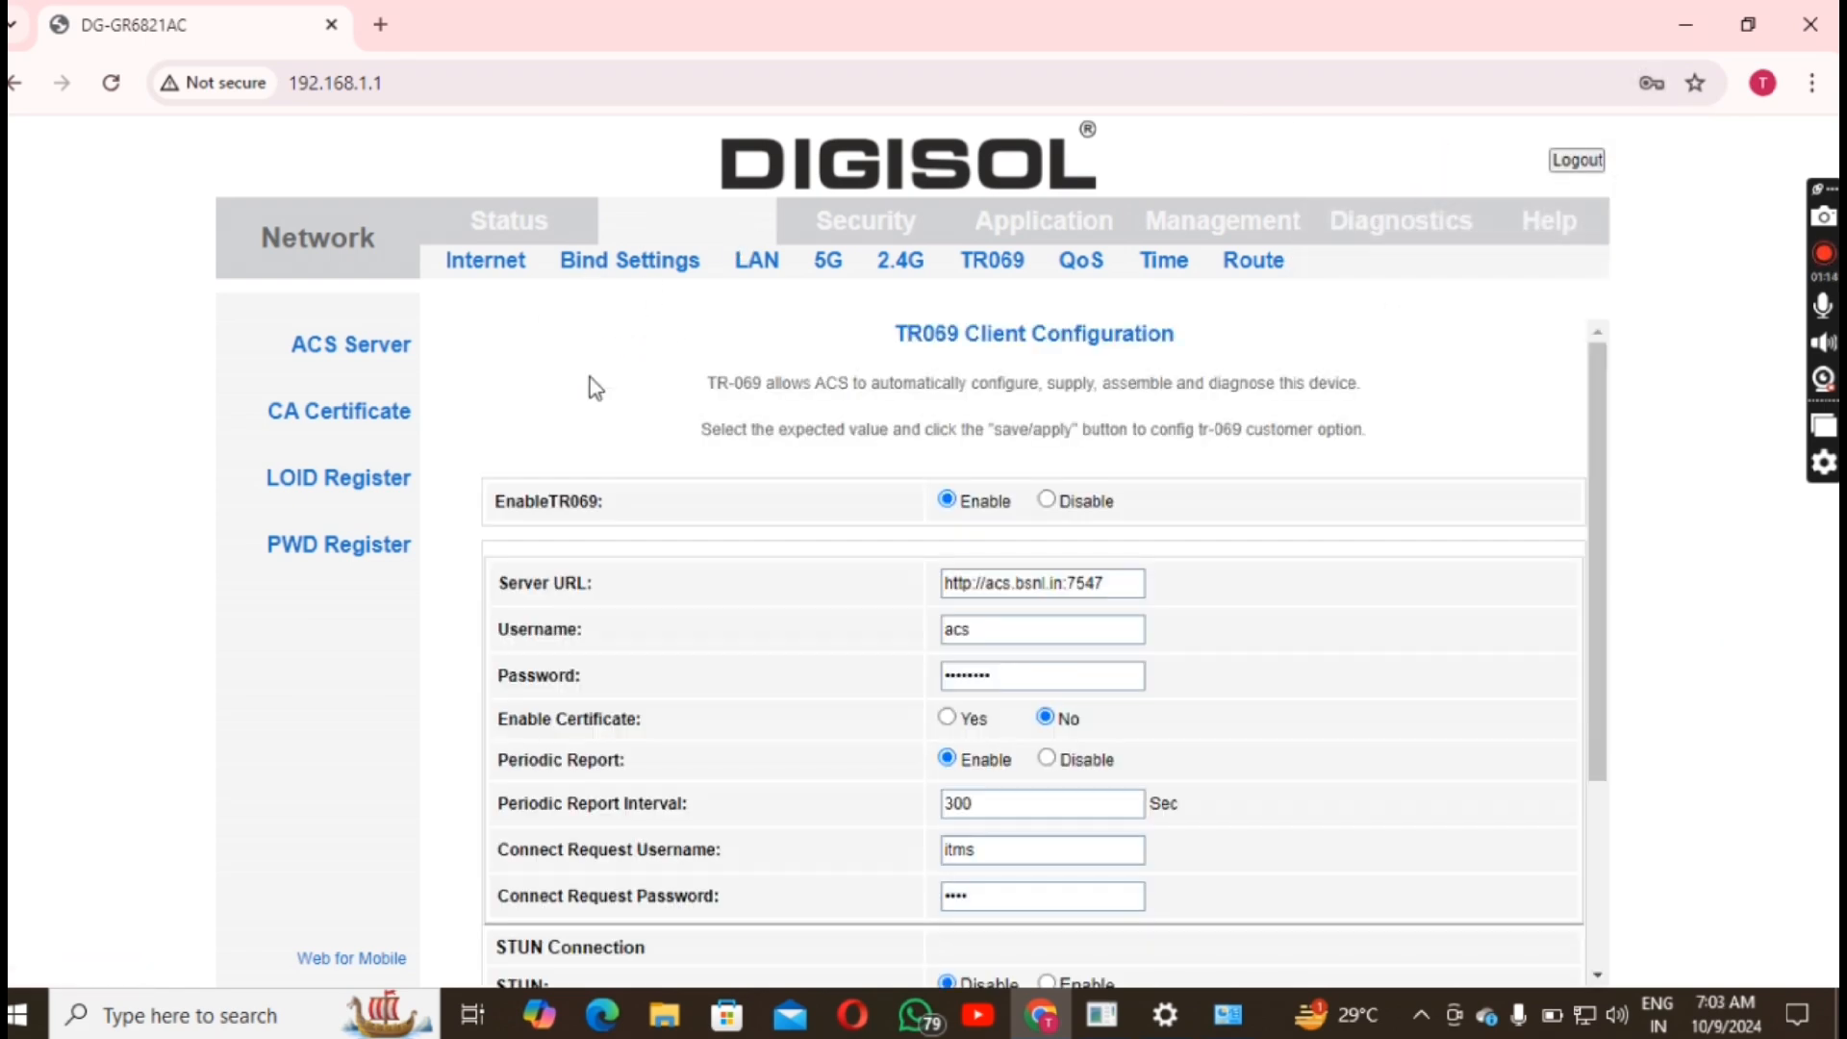
# Step: Open Status > Remote Manage Info and refresh until the TR069 state shows inform success
pyautogui.click(532, 242)
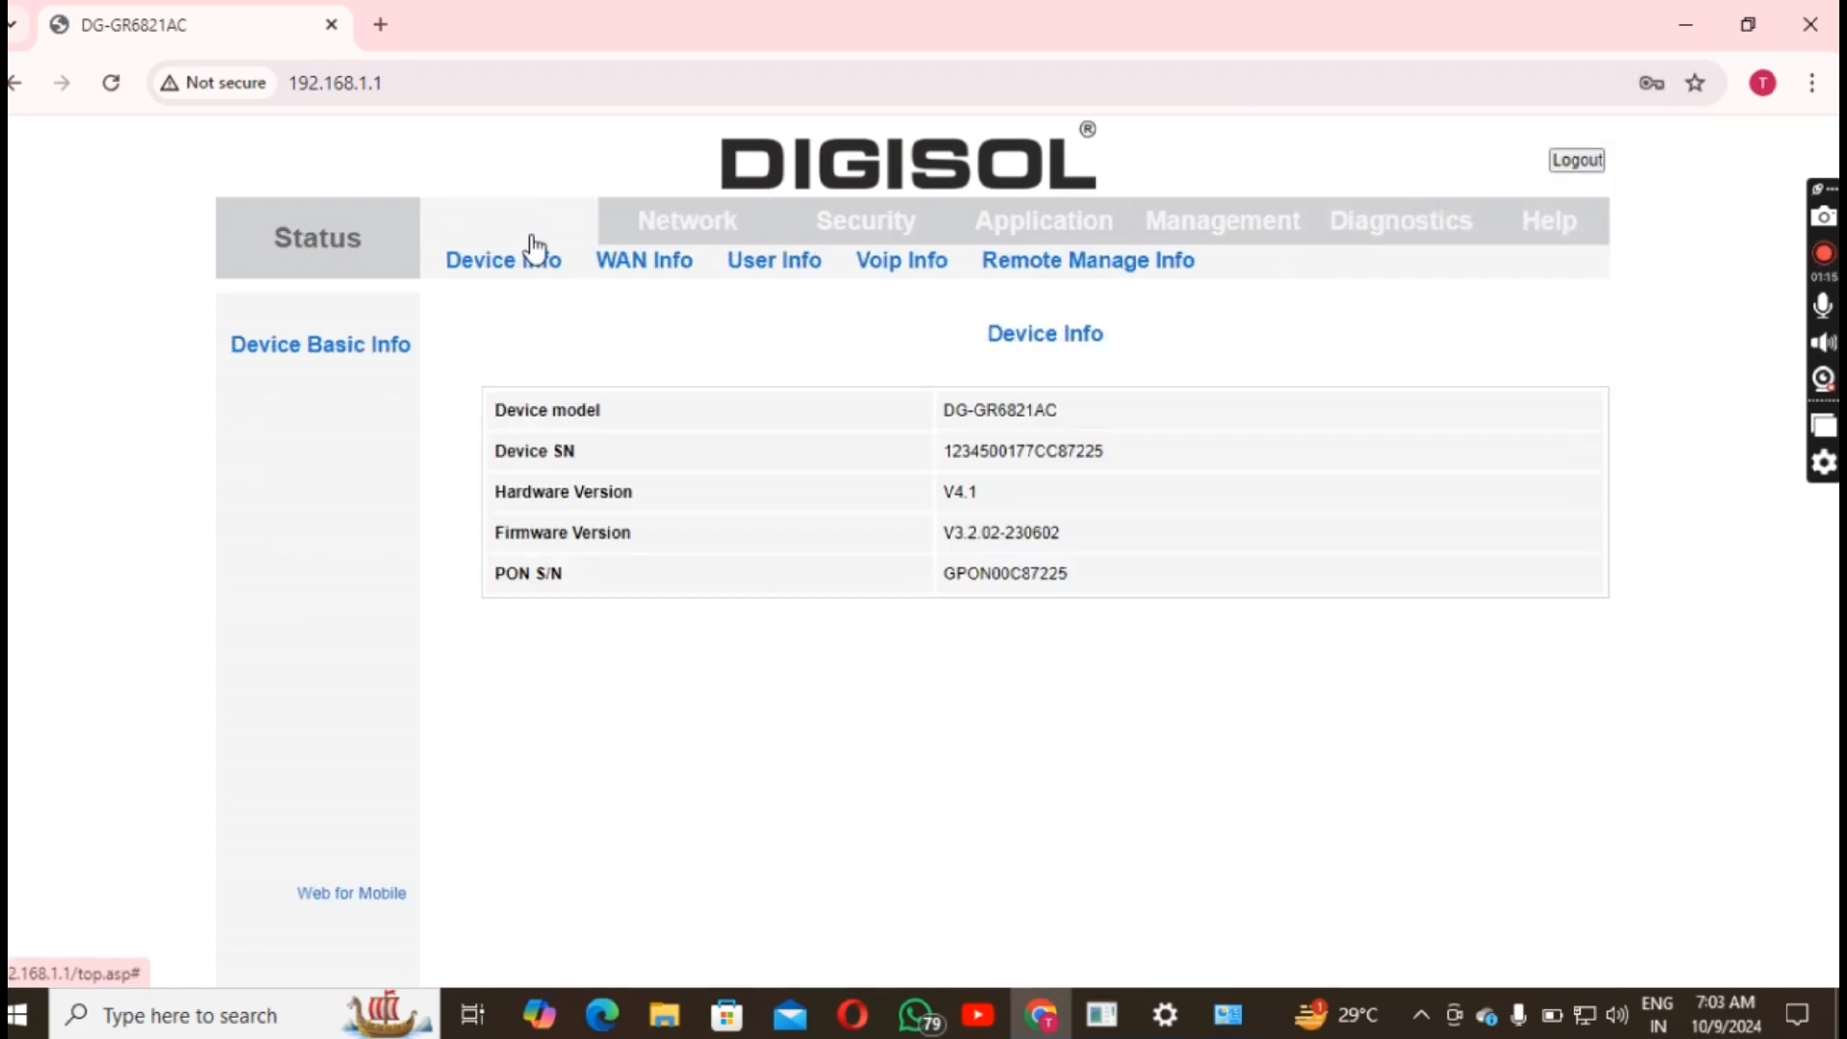
pyautogui.click(1065, 265)
pyautogui.click(1065, 265)
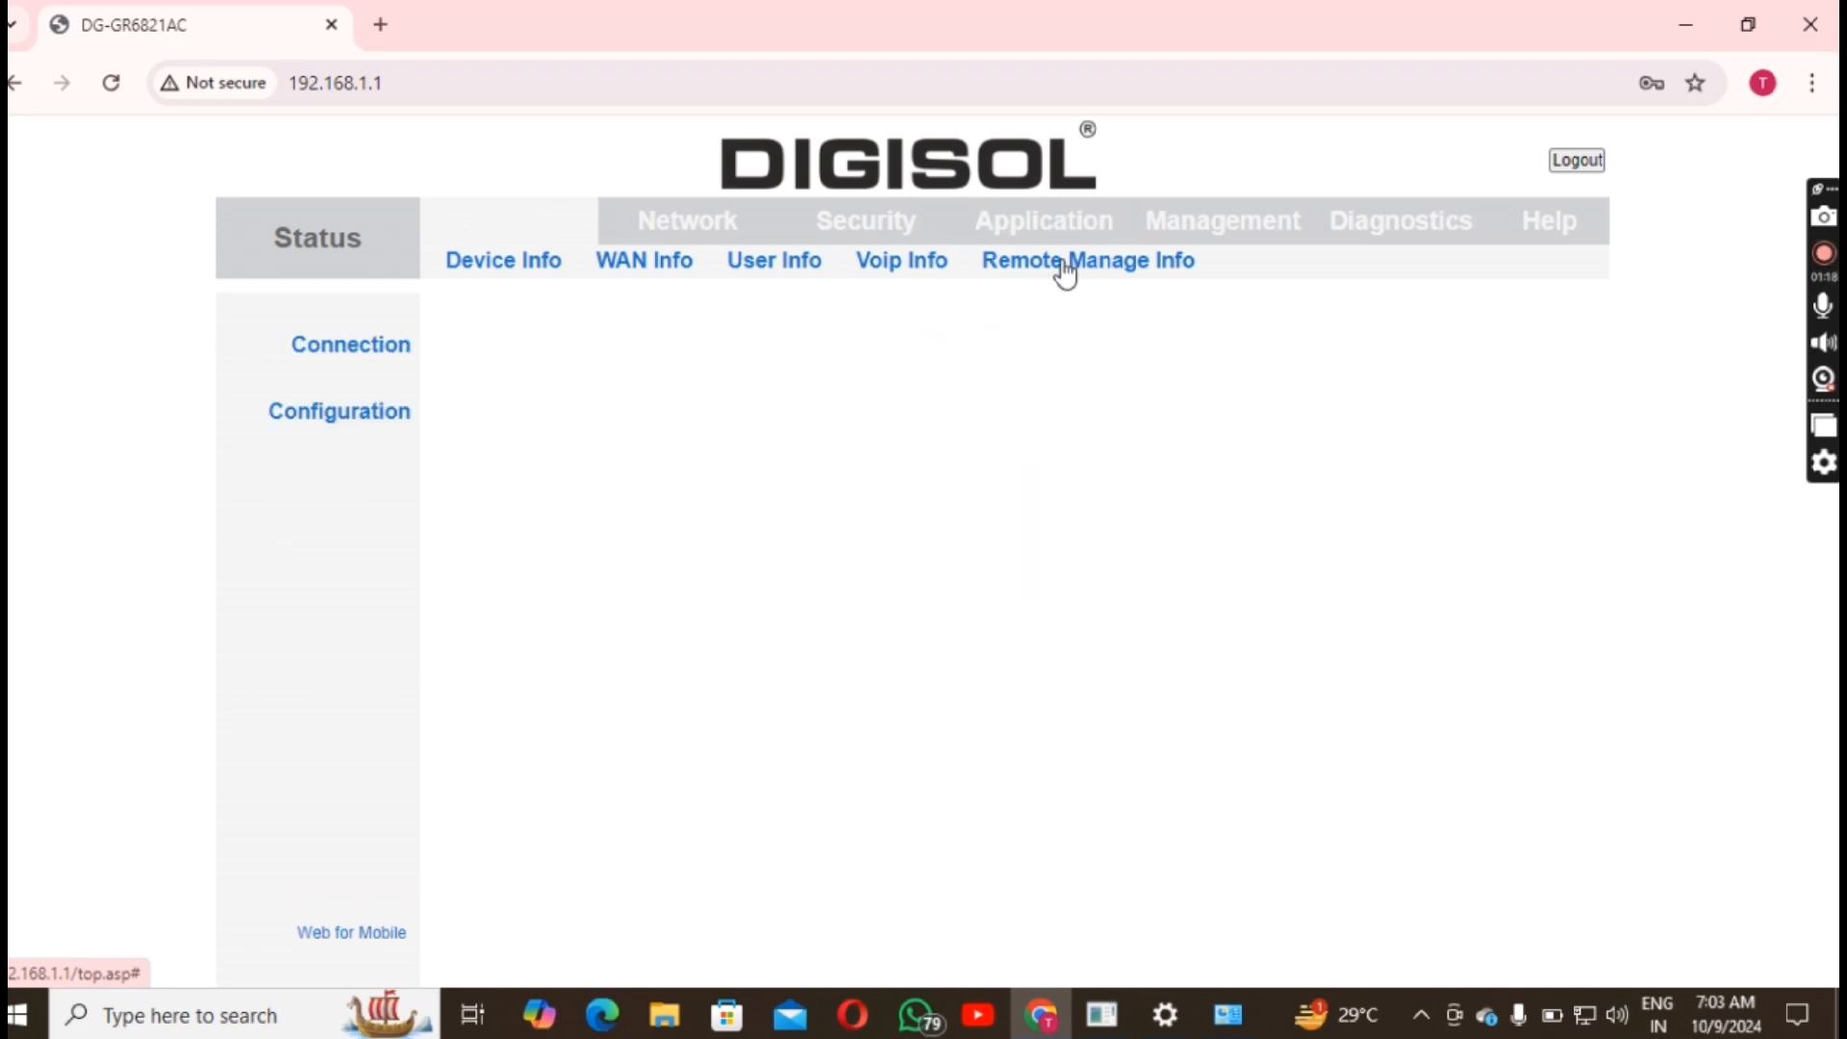
pyautogui.click(1064, 265)
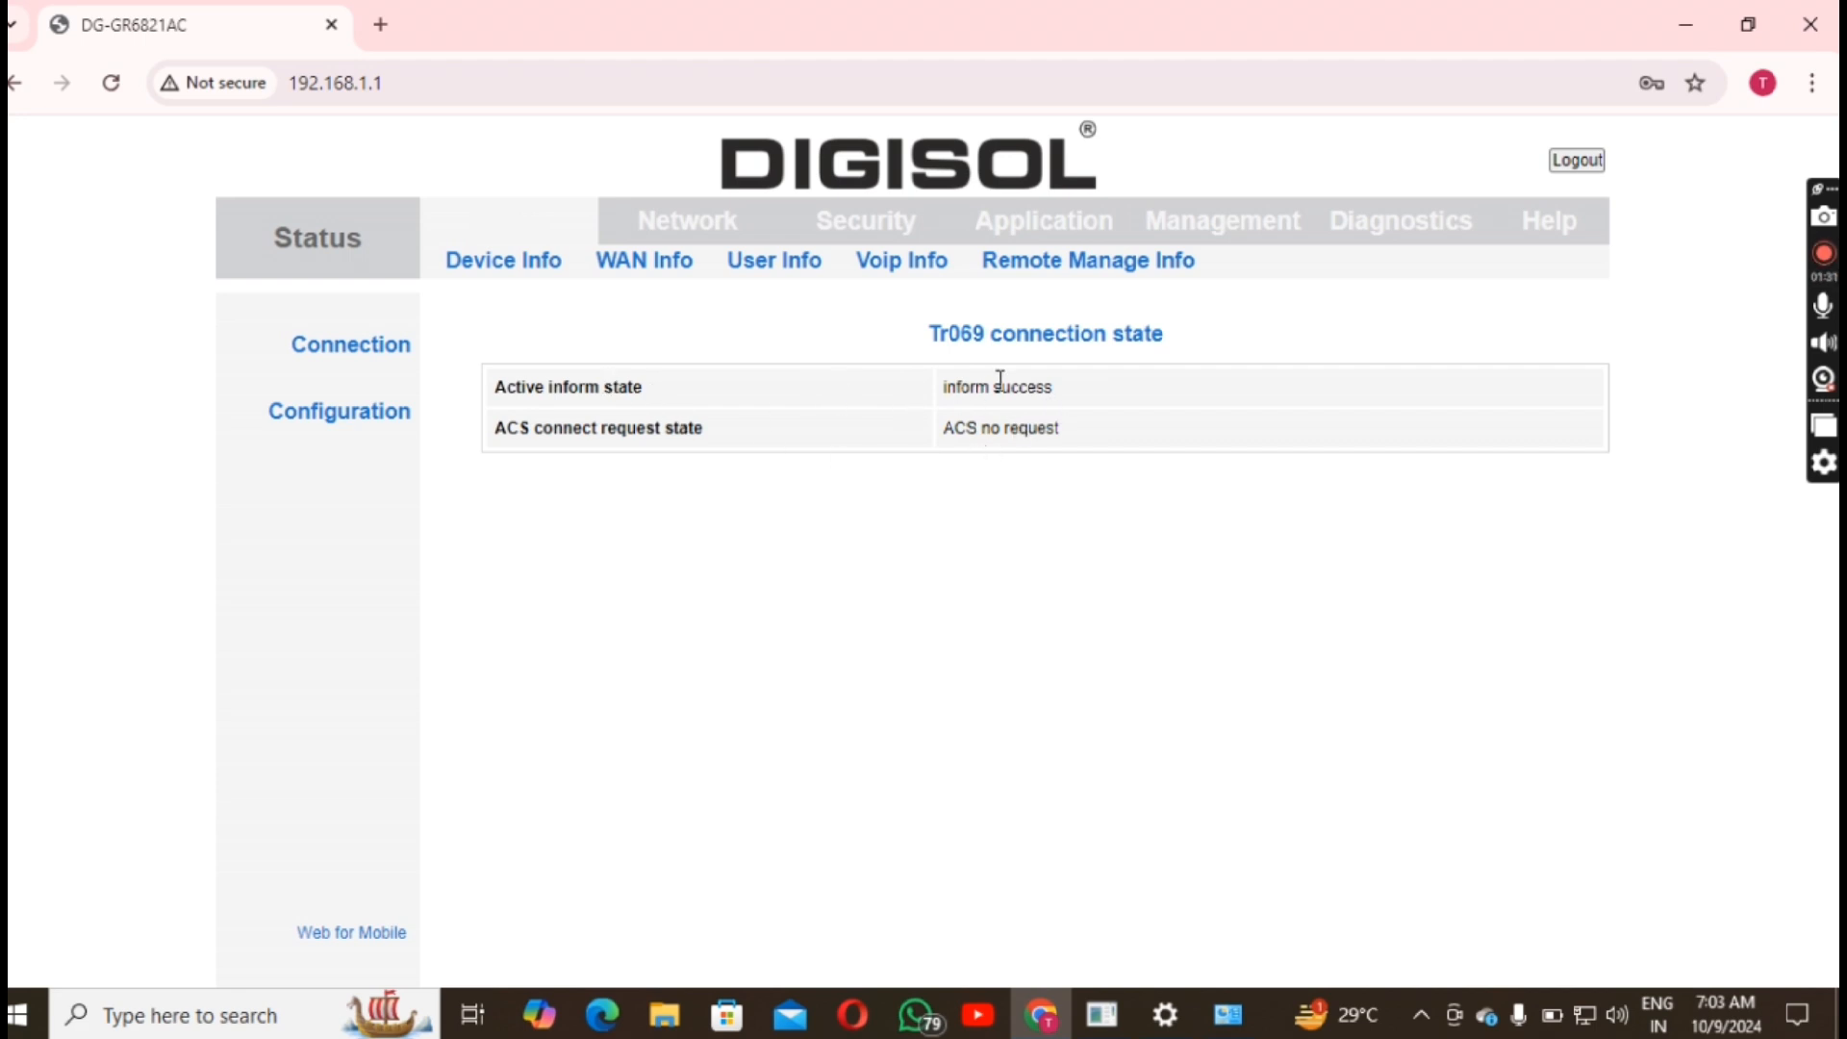
# Step: Change the 5 GHz WLAN Basic SSID from DIGISOL-5G to BSNL_TWI-5G
pyautogui.click(685, 221)
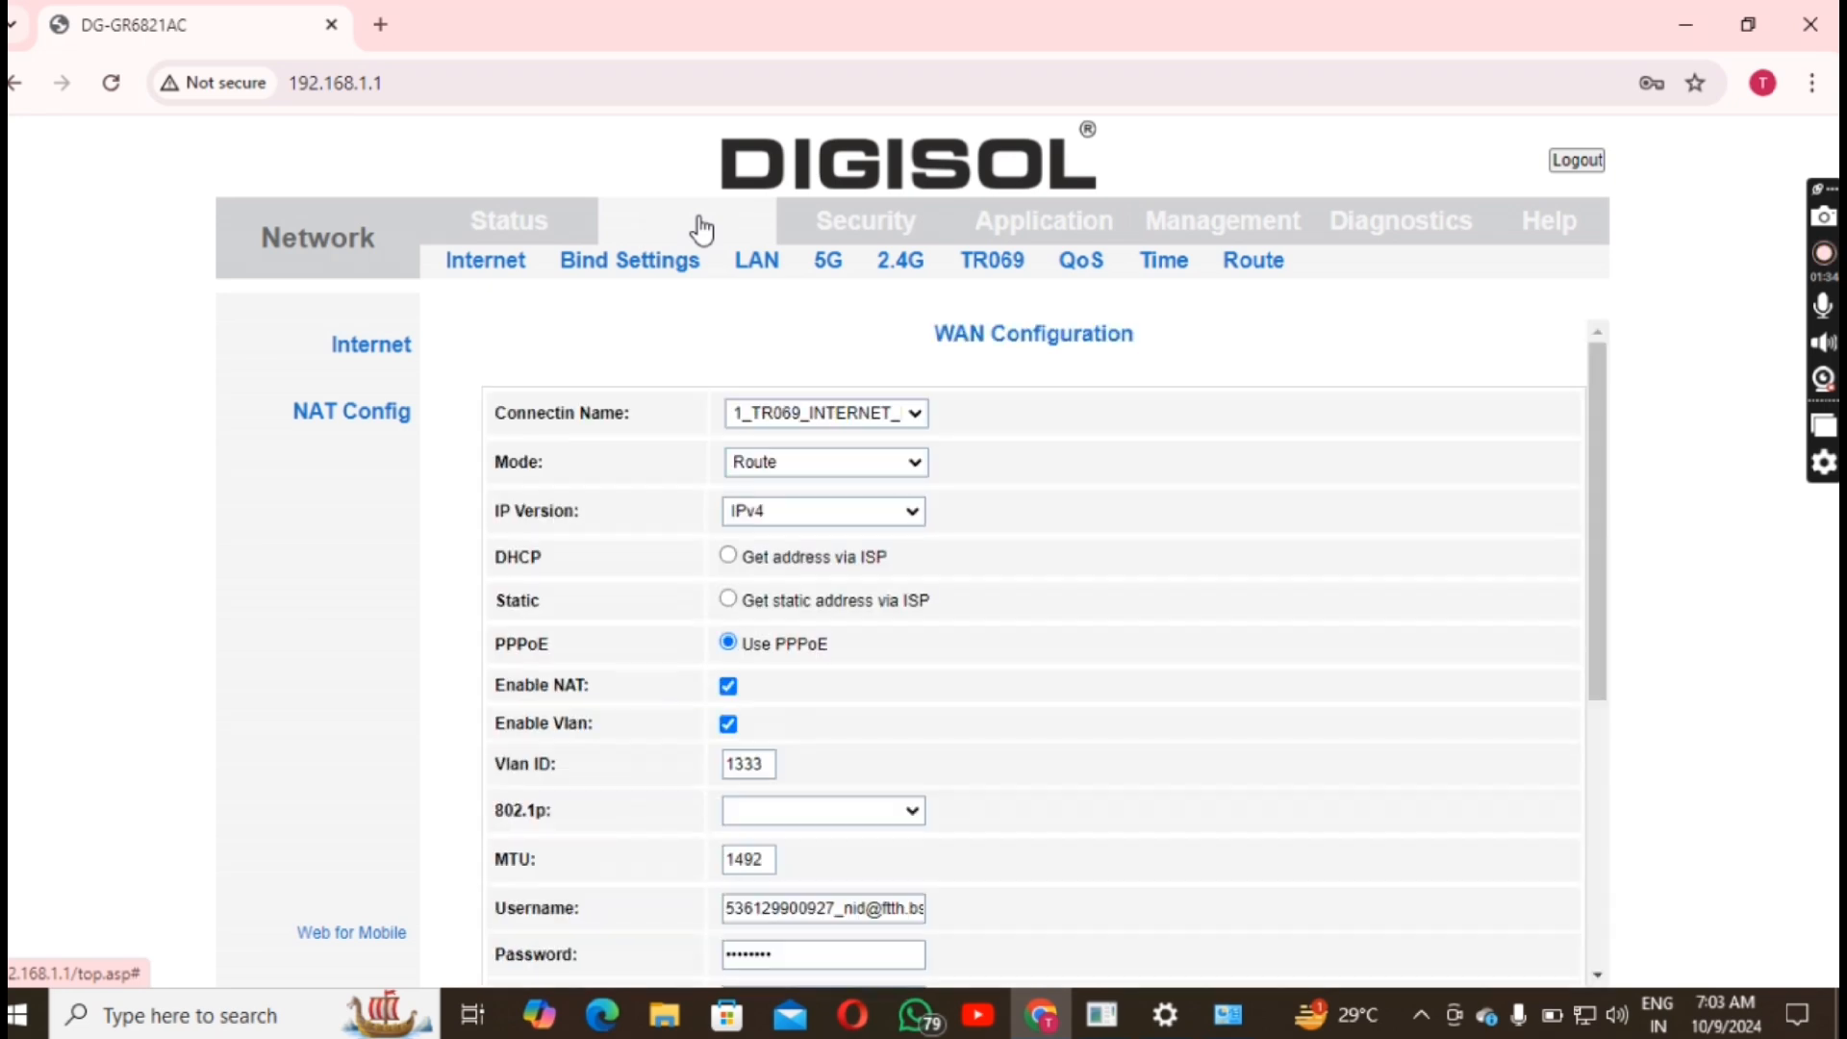
pyautogui.click(829, 269)
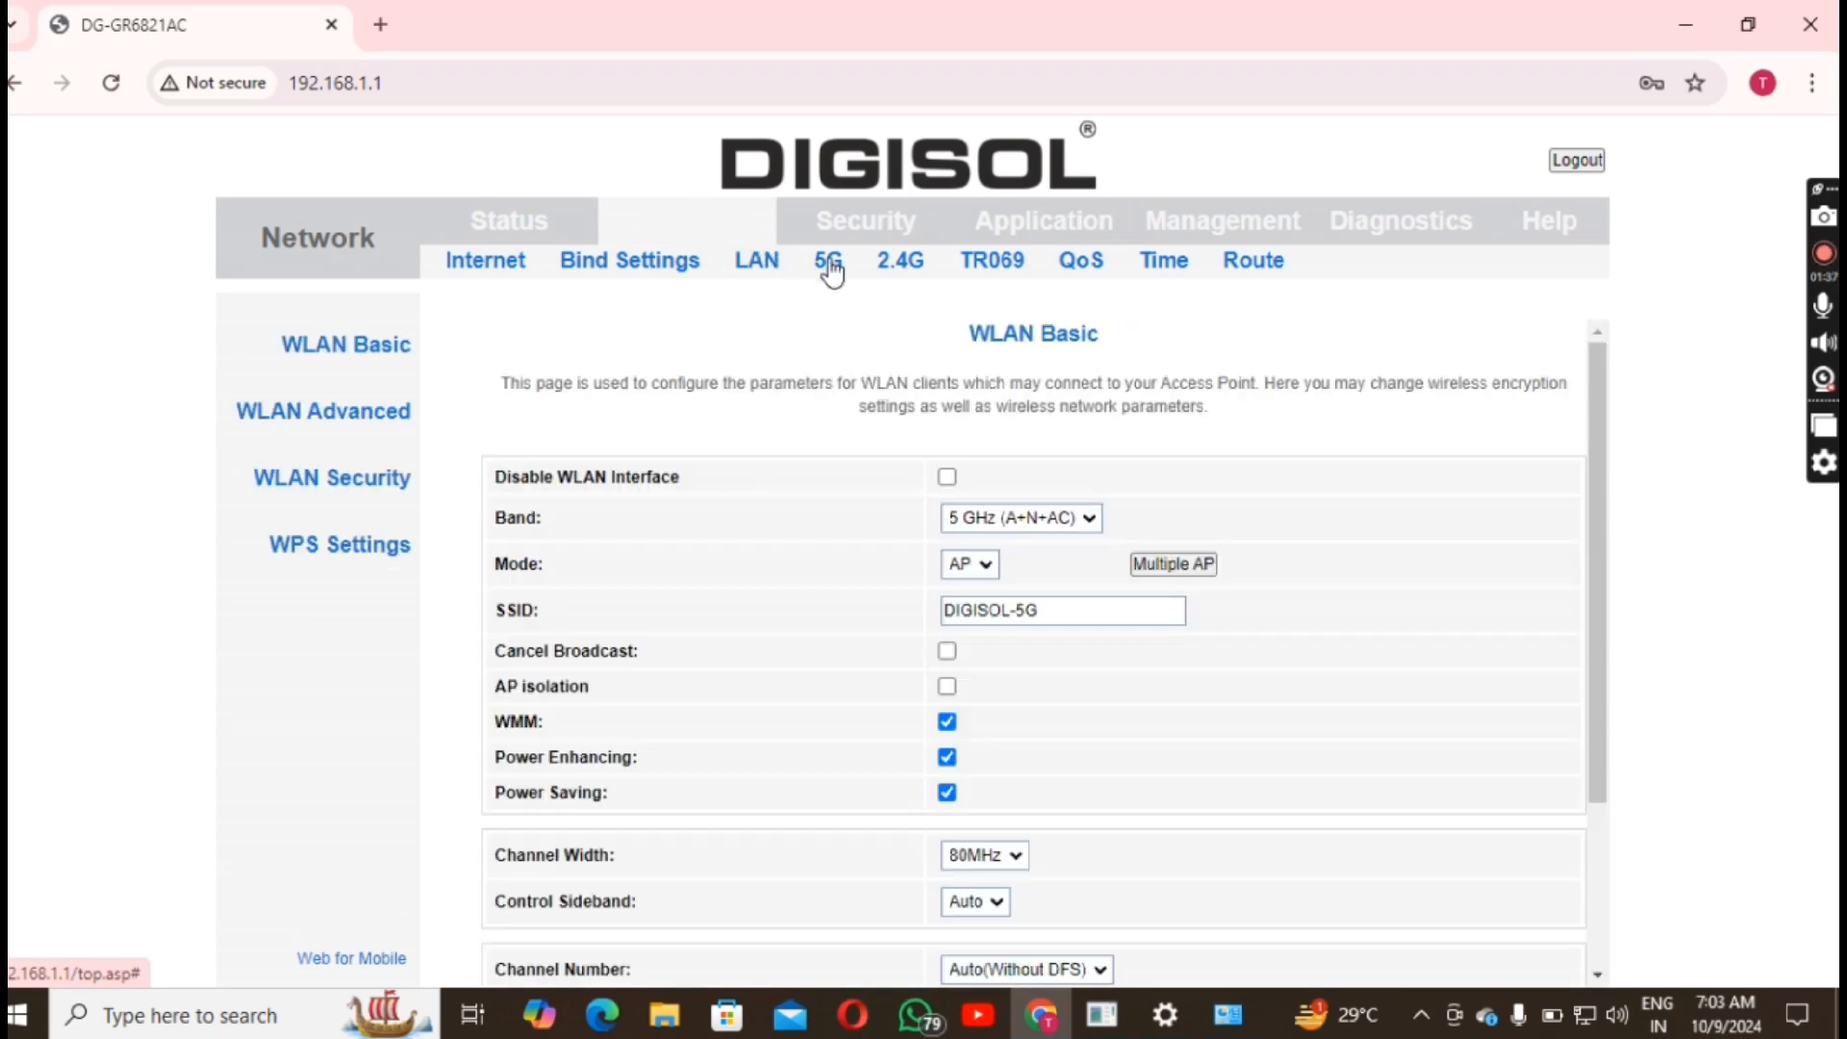
pyautogui.click(1011, 610)
pyautogui.press('BackSpace')
pyautogui.press('BackSpace')
pyautogui.press('BackSpace')
pyautogui.press('BackSpace')
pyautogui.press('BackSpace')
pyautogui.press('BackSpace')
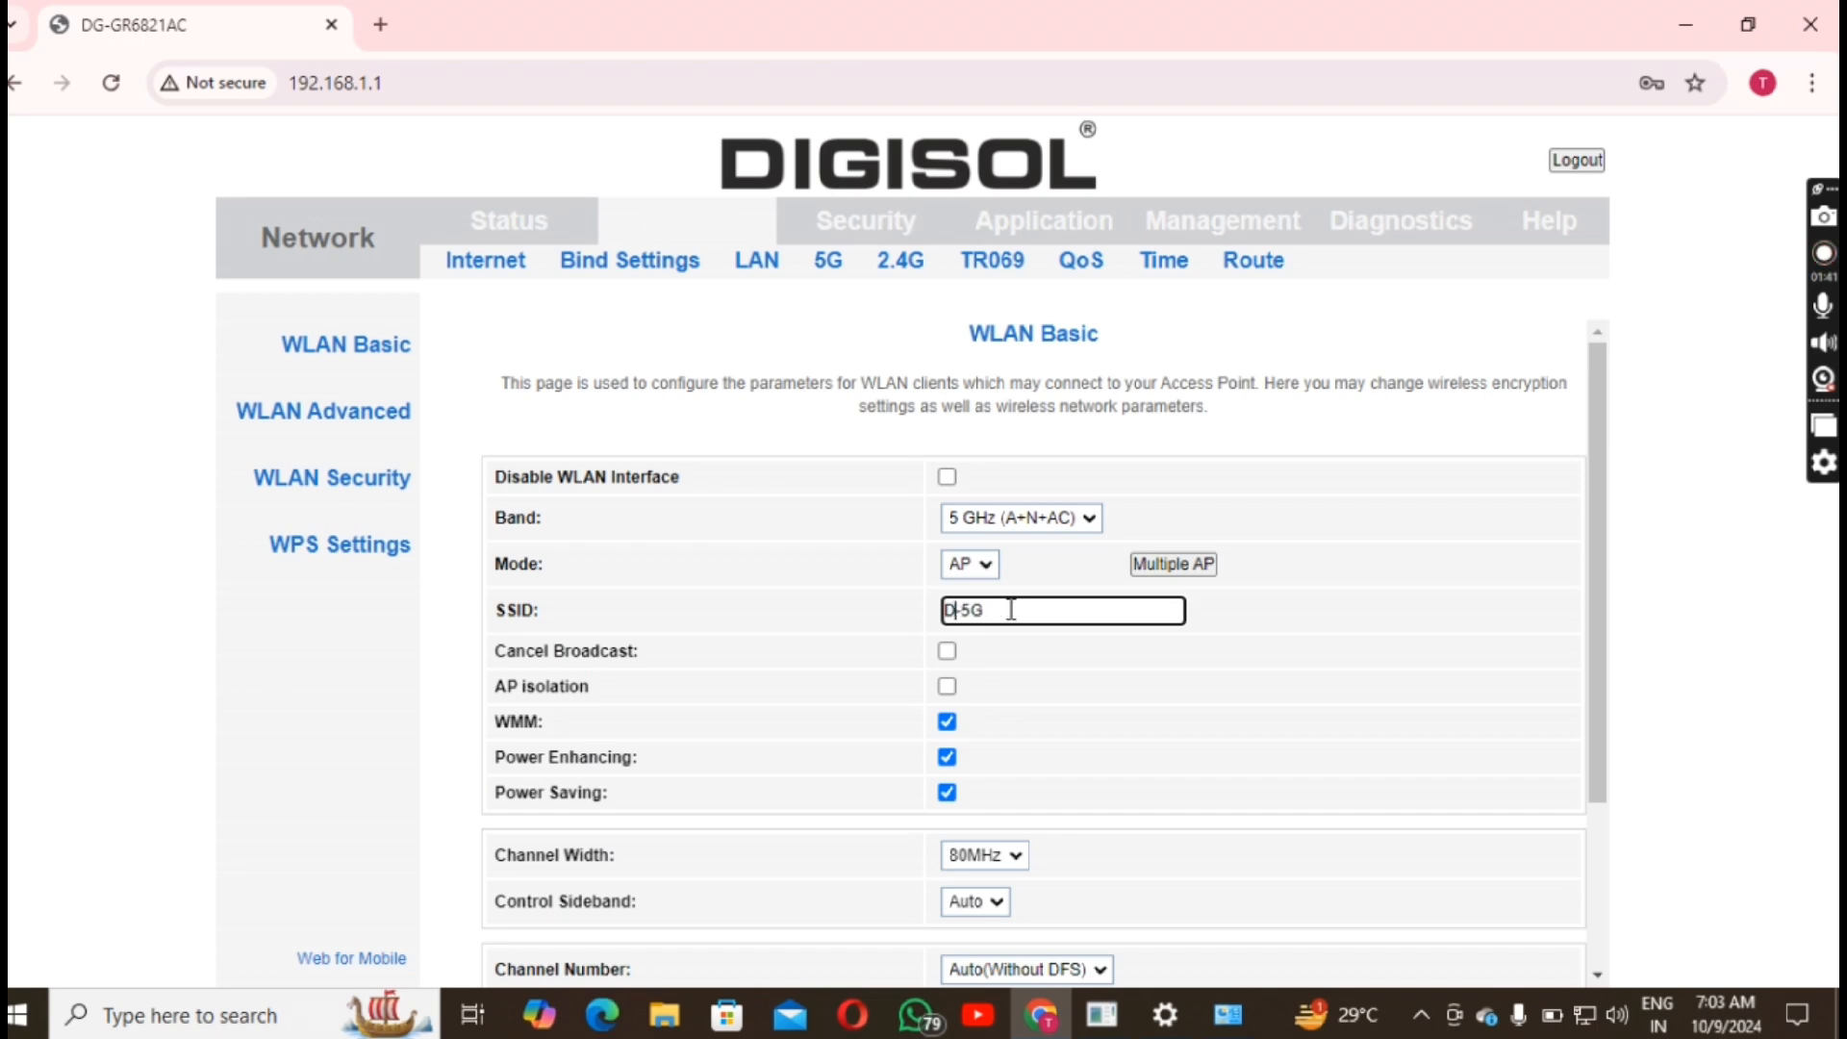
pyautogui.press('BackSpace')
pyautogui.write('bsnl')
pyautogui.press('BackSpace')
pyautogui.press('BackSpace')
pyautogui.press('BackSpace')
pyautogui.press('BackSpace')
pyautogui.write('BSNL_TWI')
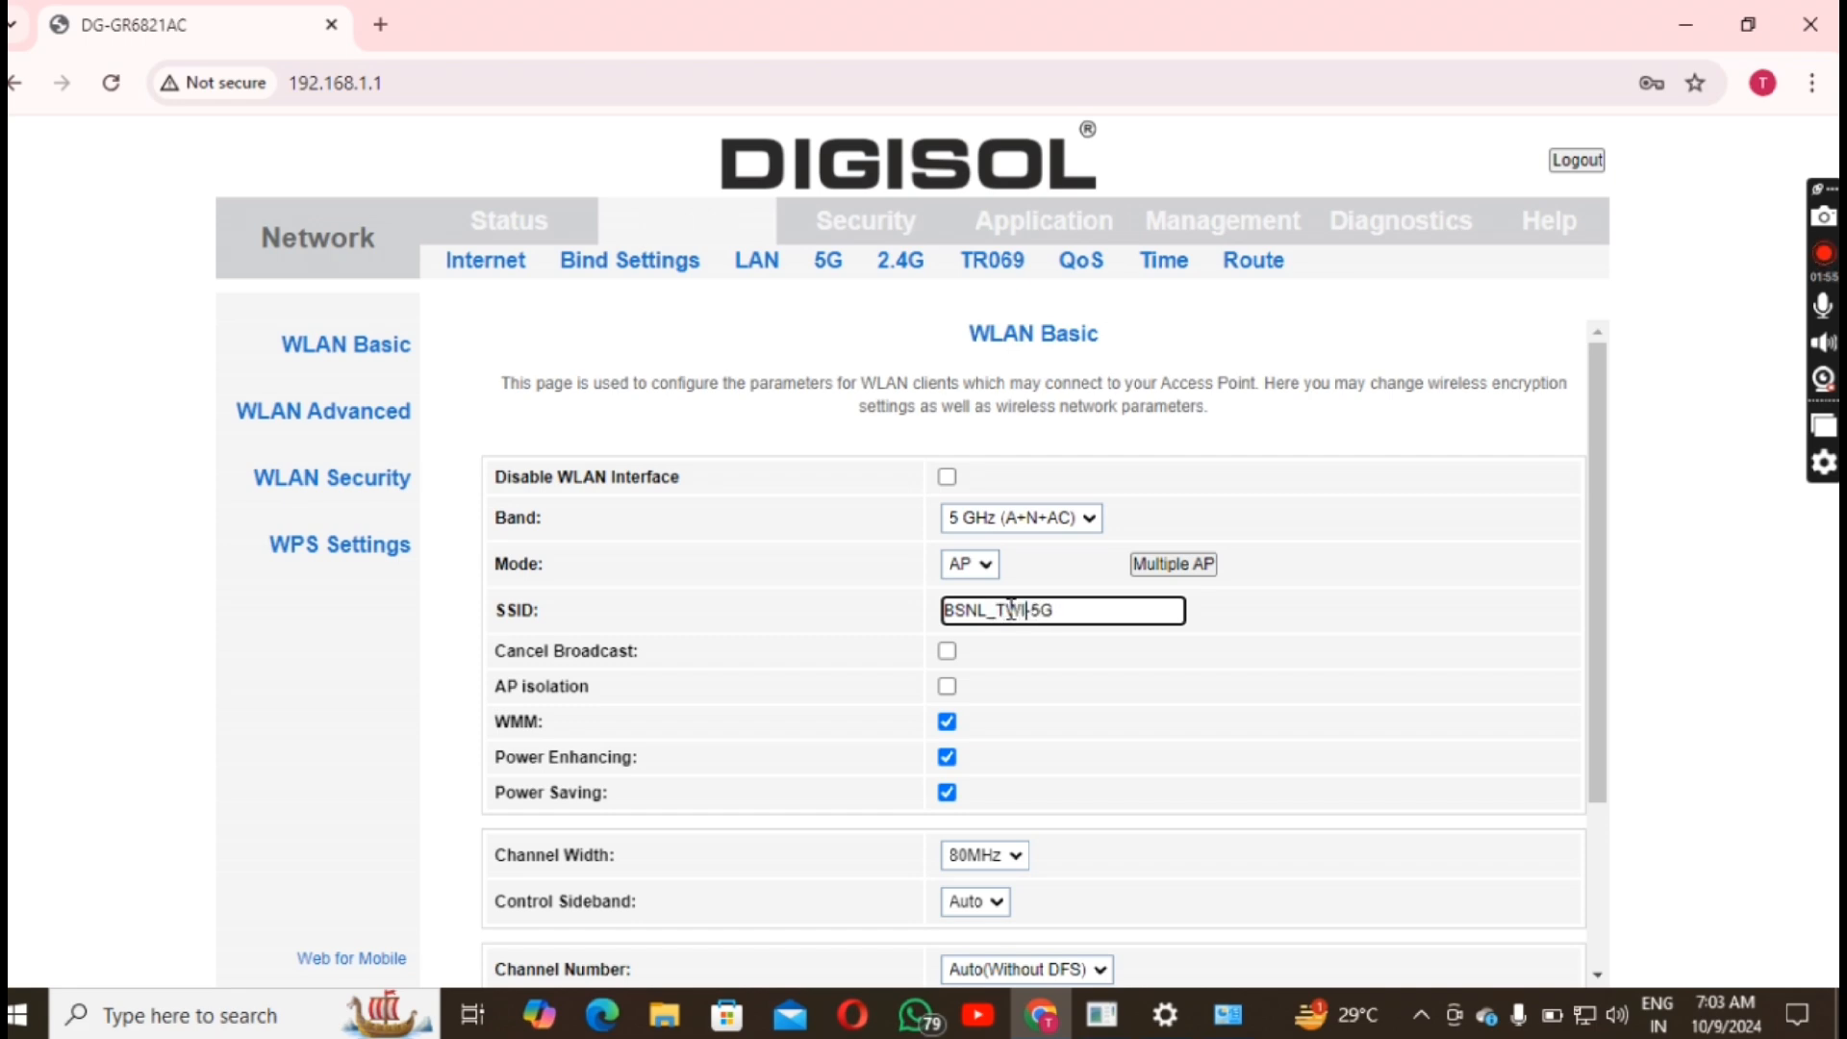
pyautogui.click(1108, 667)
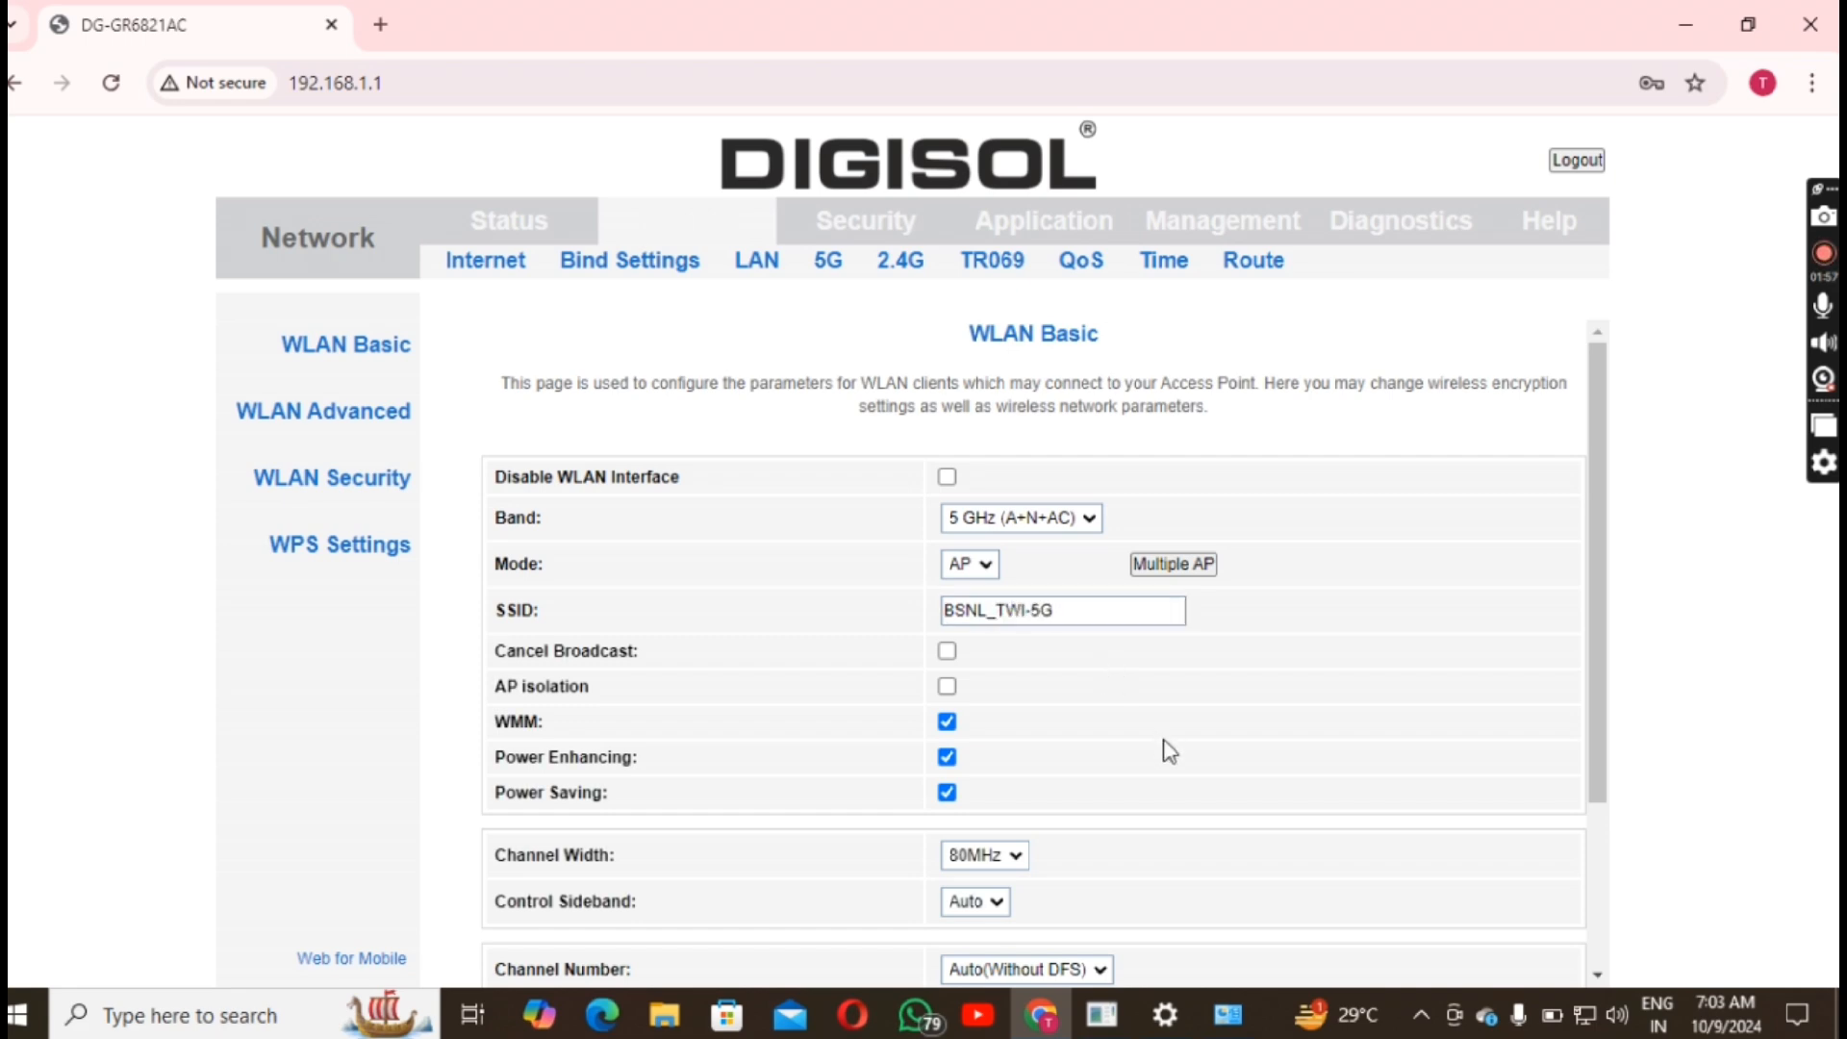
# Step: Apply the new 5 GHz SSID and acknowledge the success confirmation
pyautogui.scroll(-3, 1169, 751)
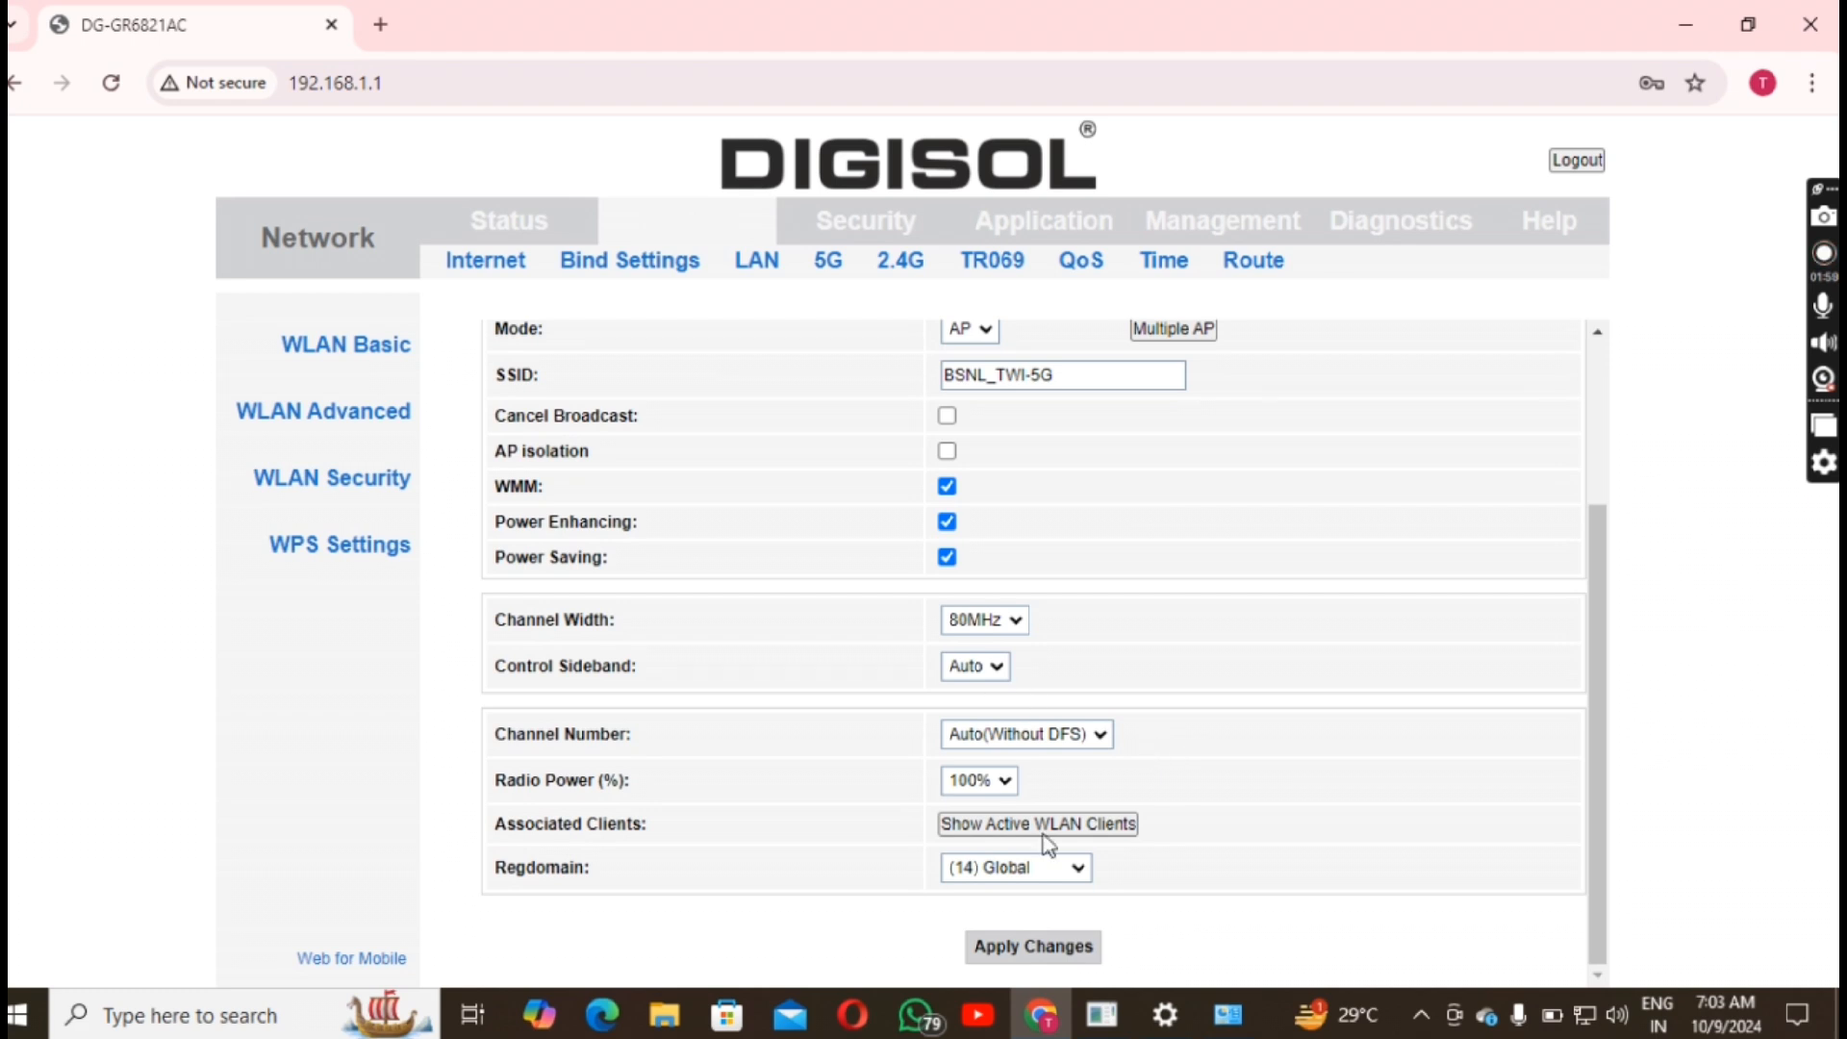
pyautogui.click(1034, 951)
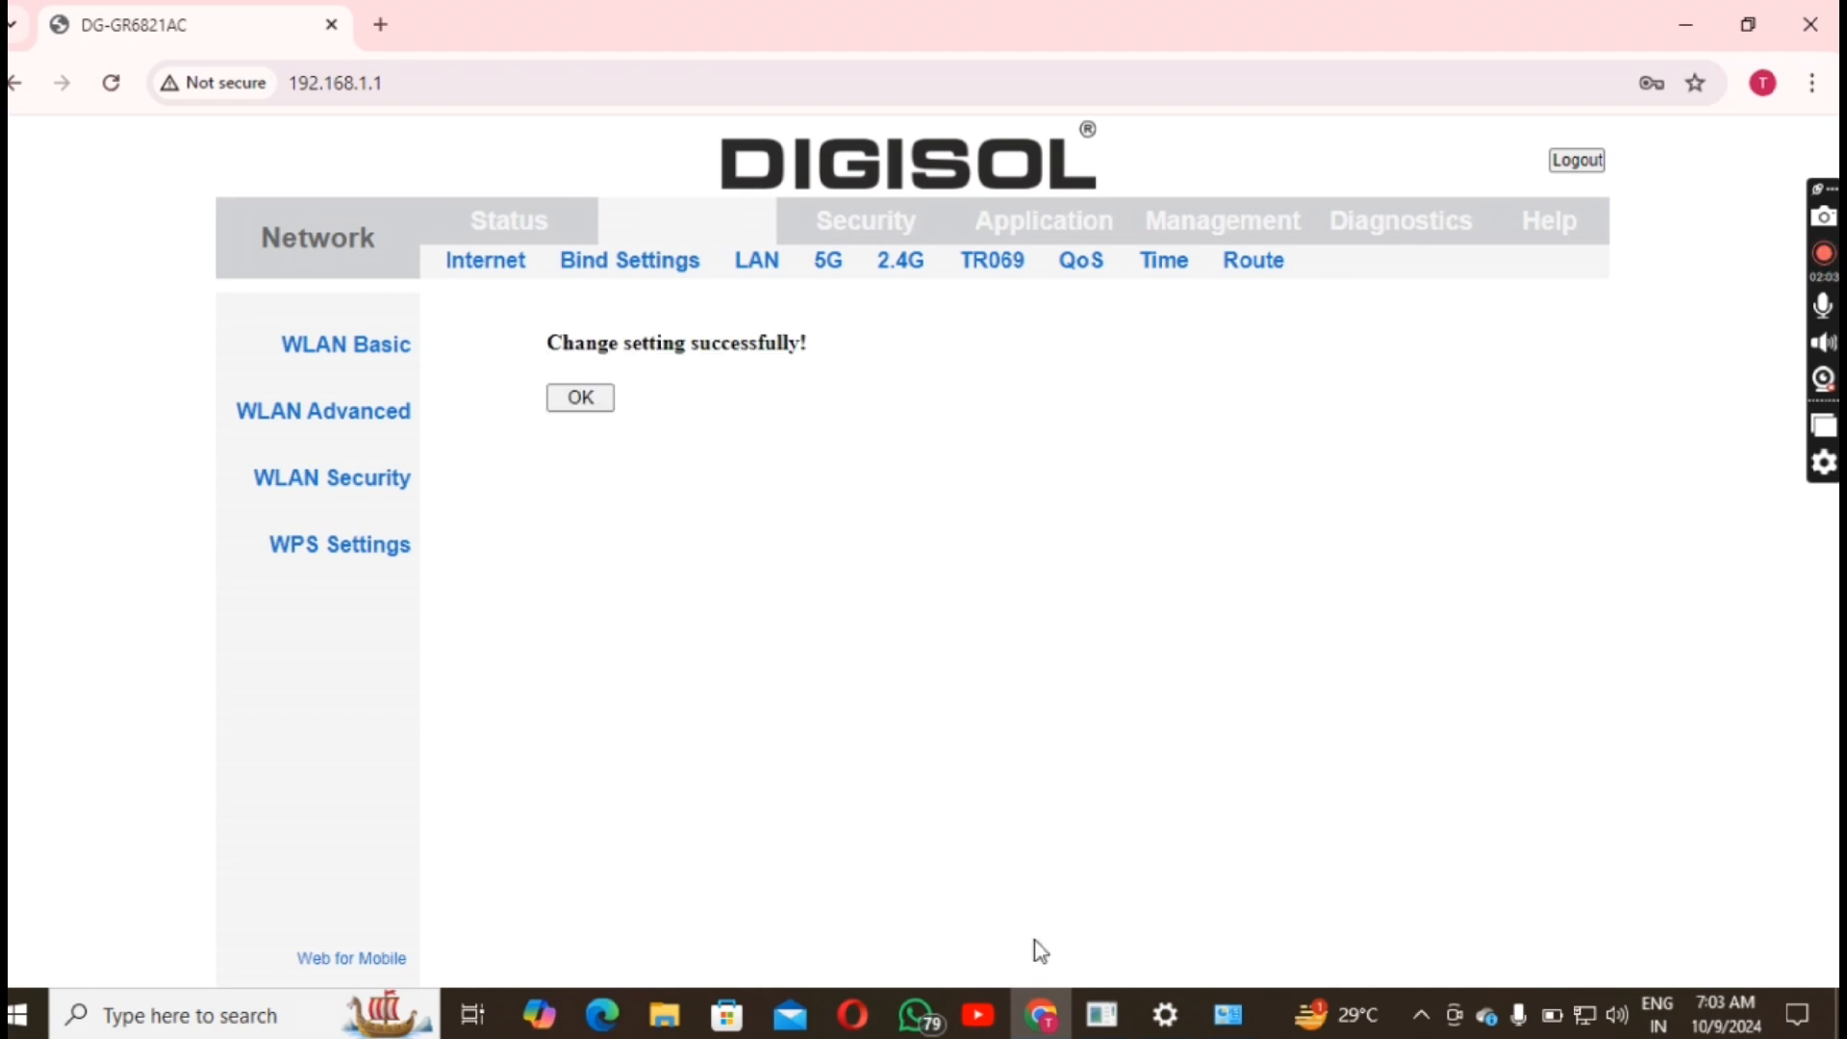
pyautogui.click(575, 397)
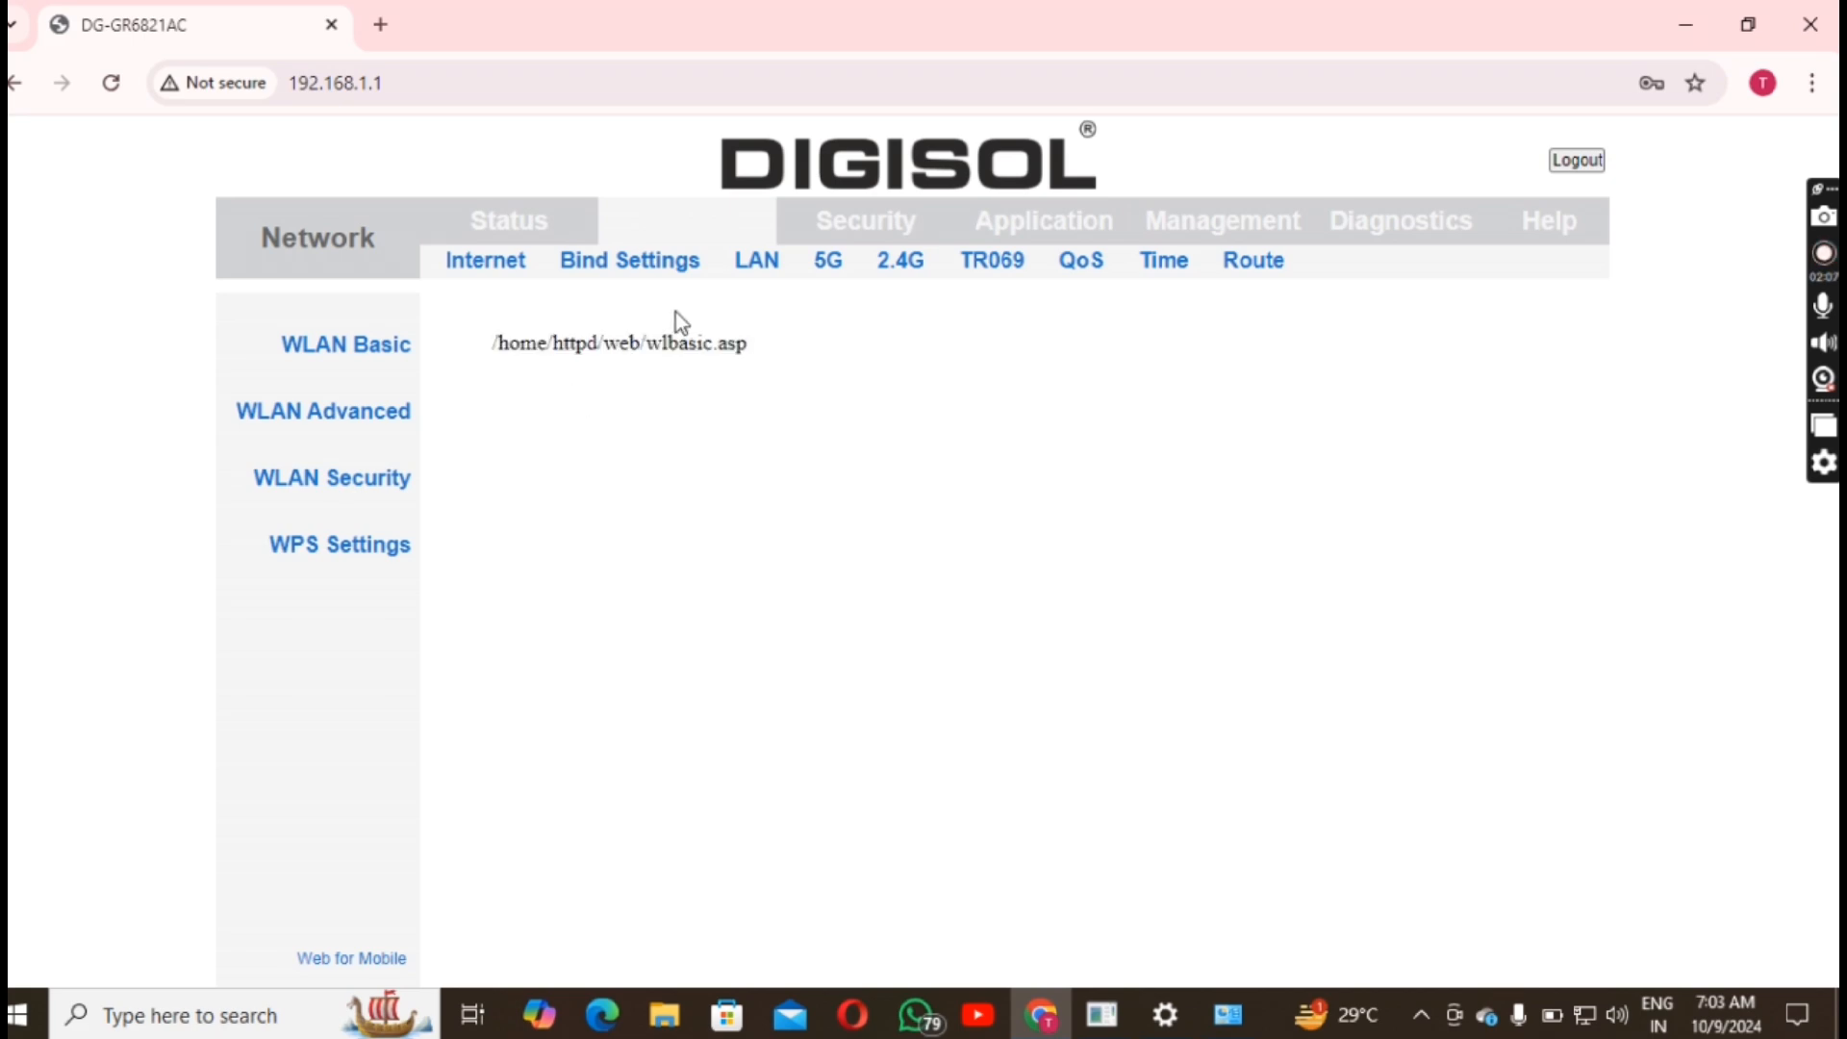
pyautogui.click(827, 274)
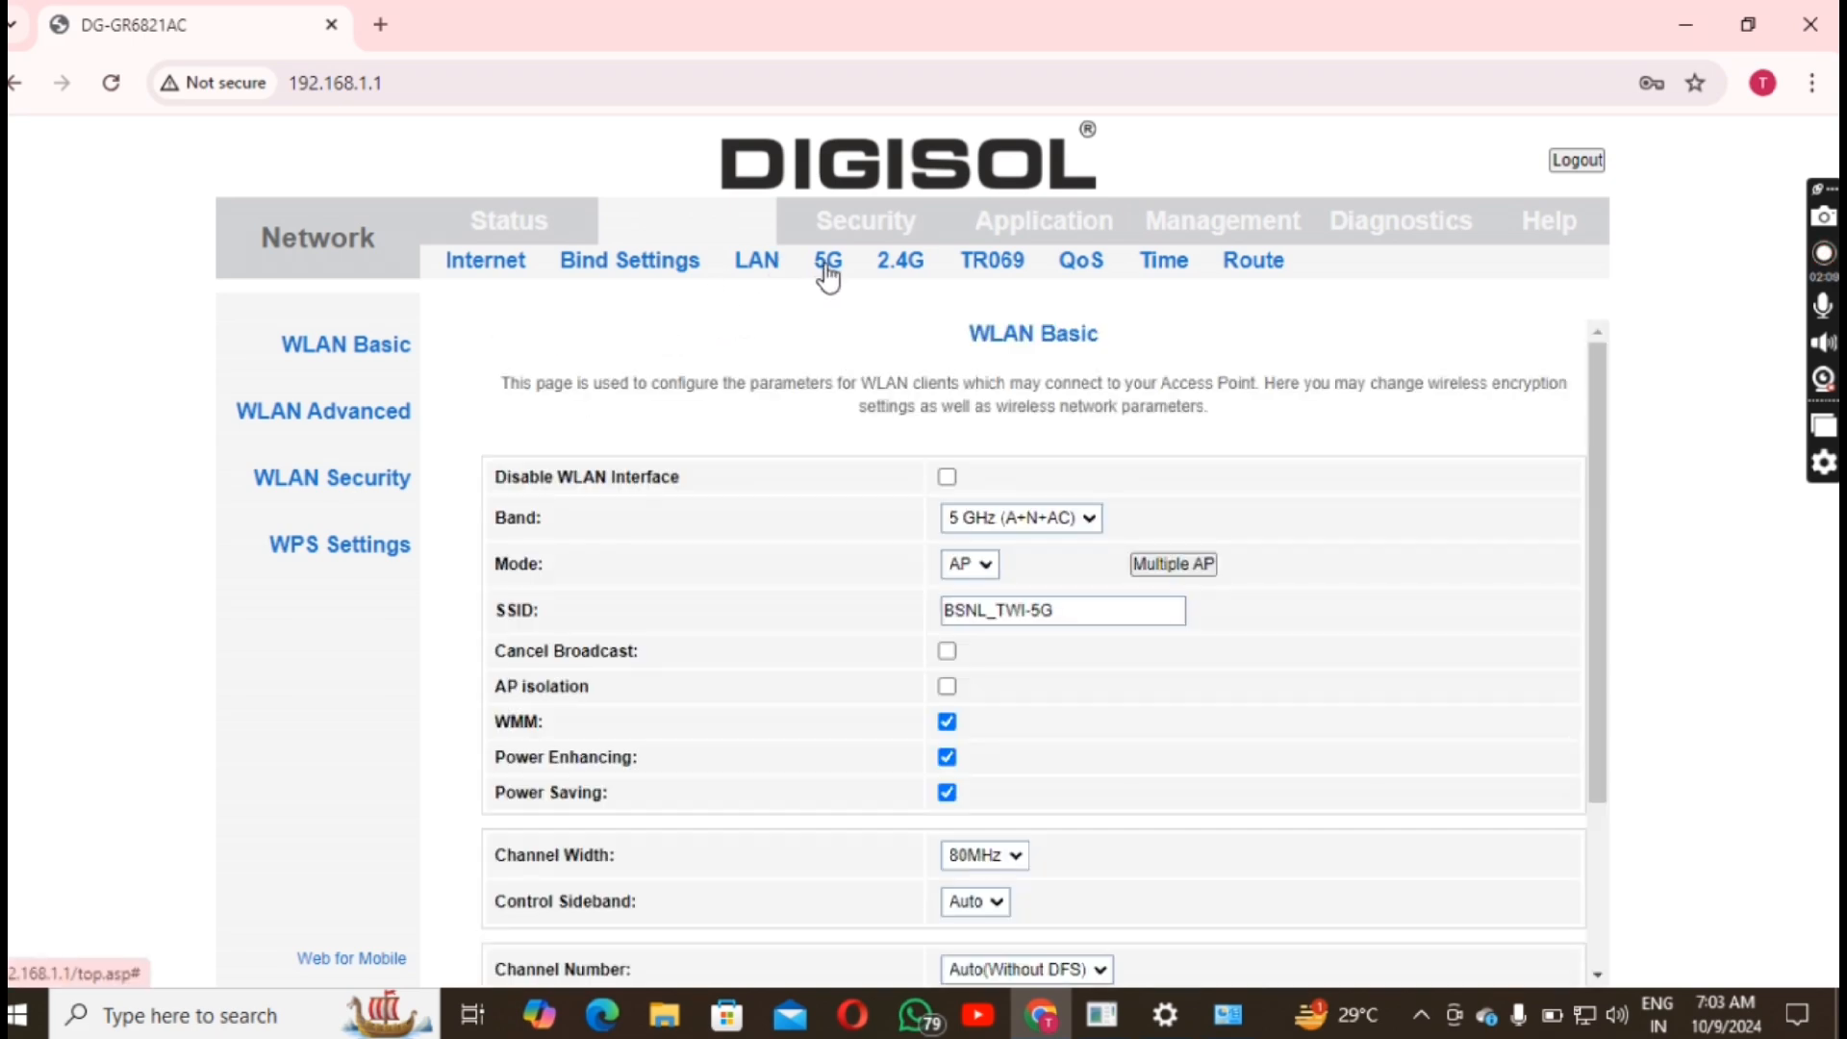
# Step: On 5 GHz WLAN Security, replace the BSNL_TWI-5G pre-shared key with the new passphrase and apply
pyautogui.click(828, 277)
pyautogui.click(362, 491)
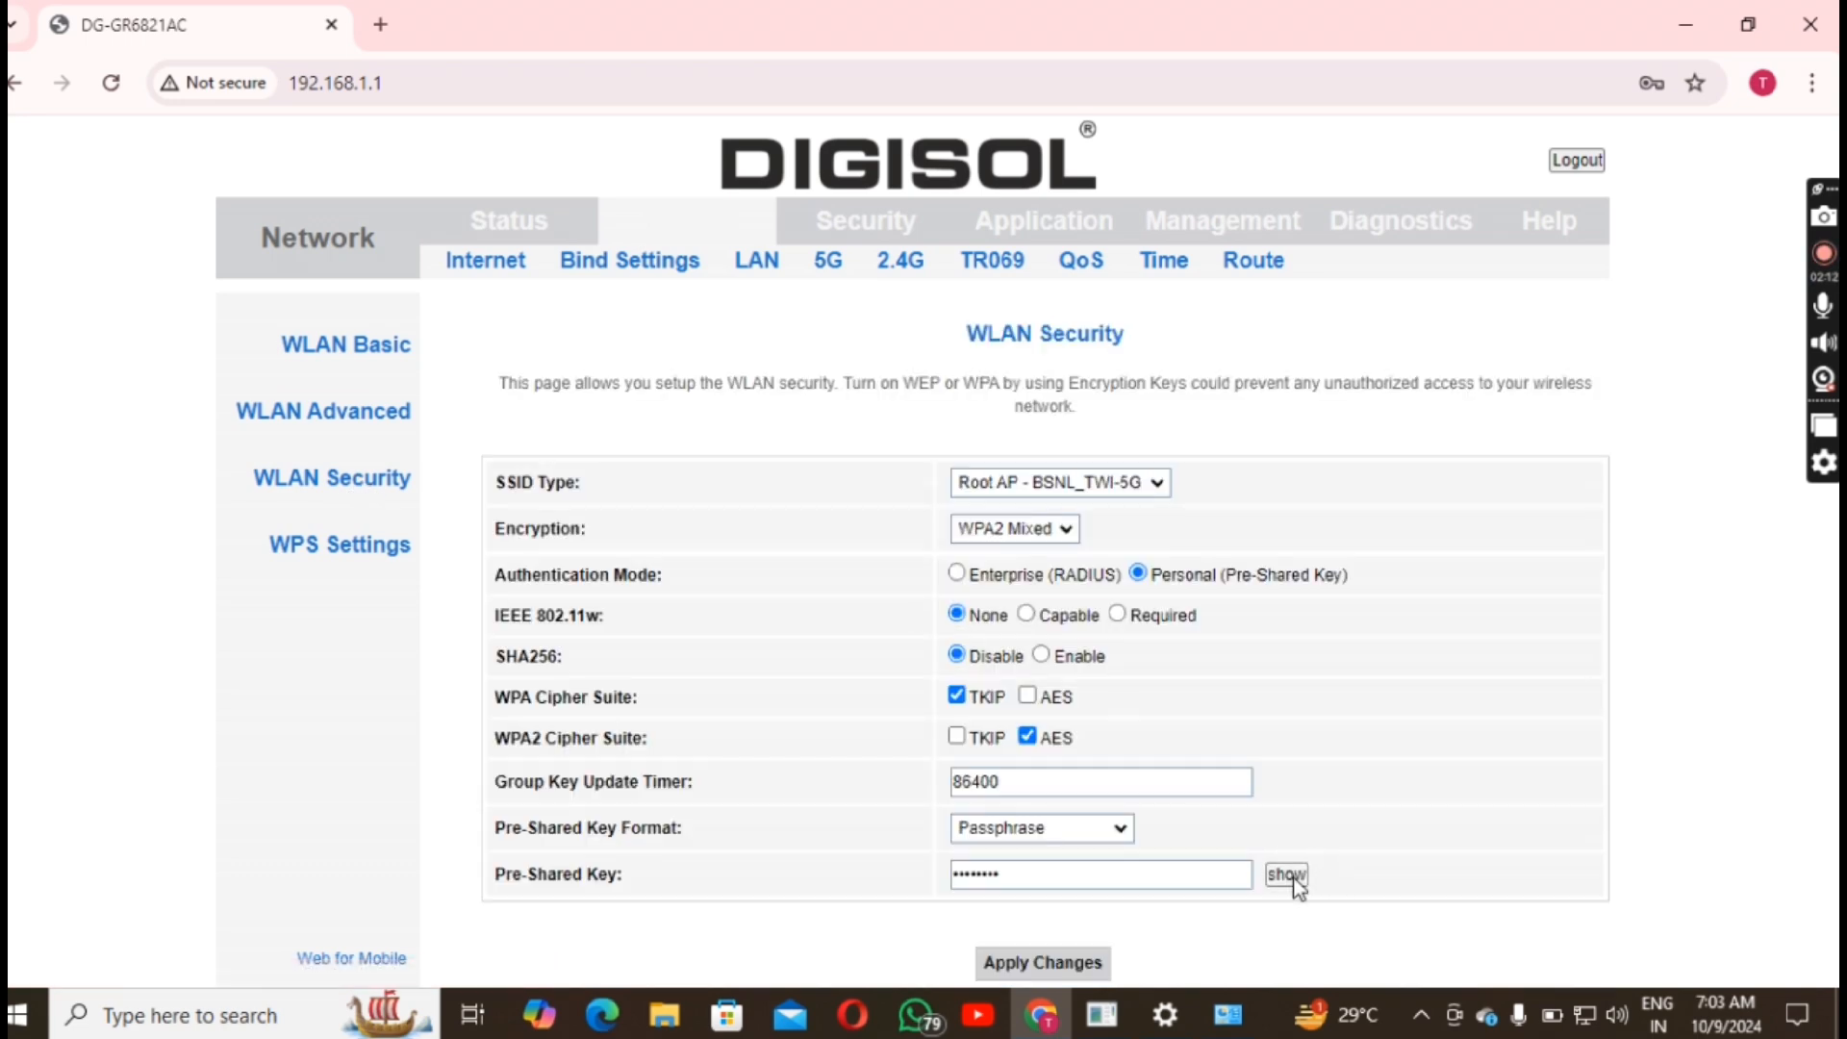
pyautogui.click(1294, 878)
pyautogui.click(1144, 880)
pyautogui.press('BackSpace')
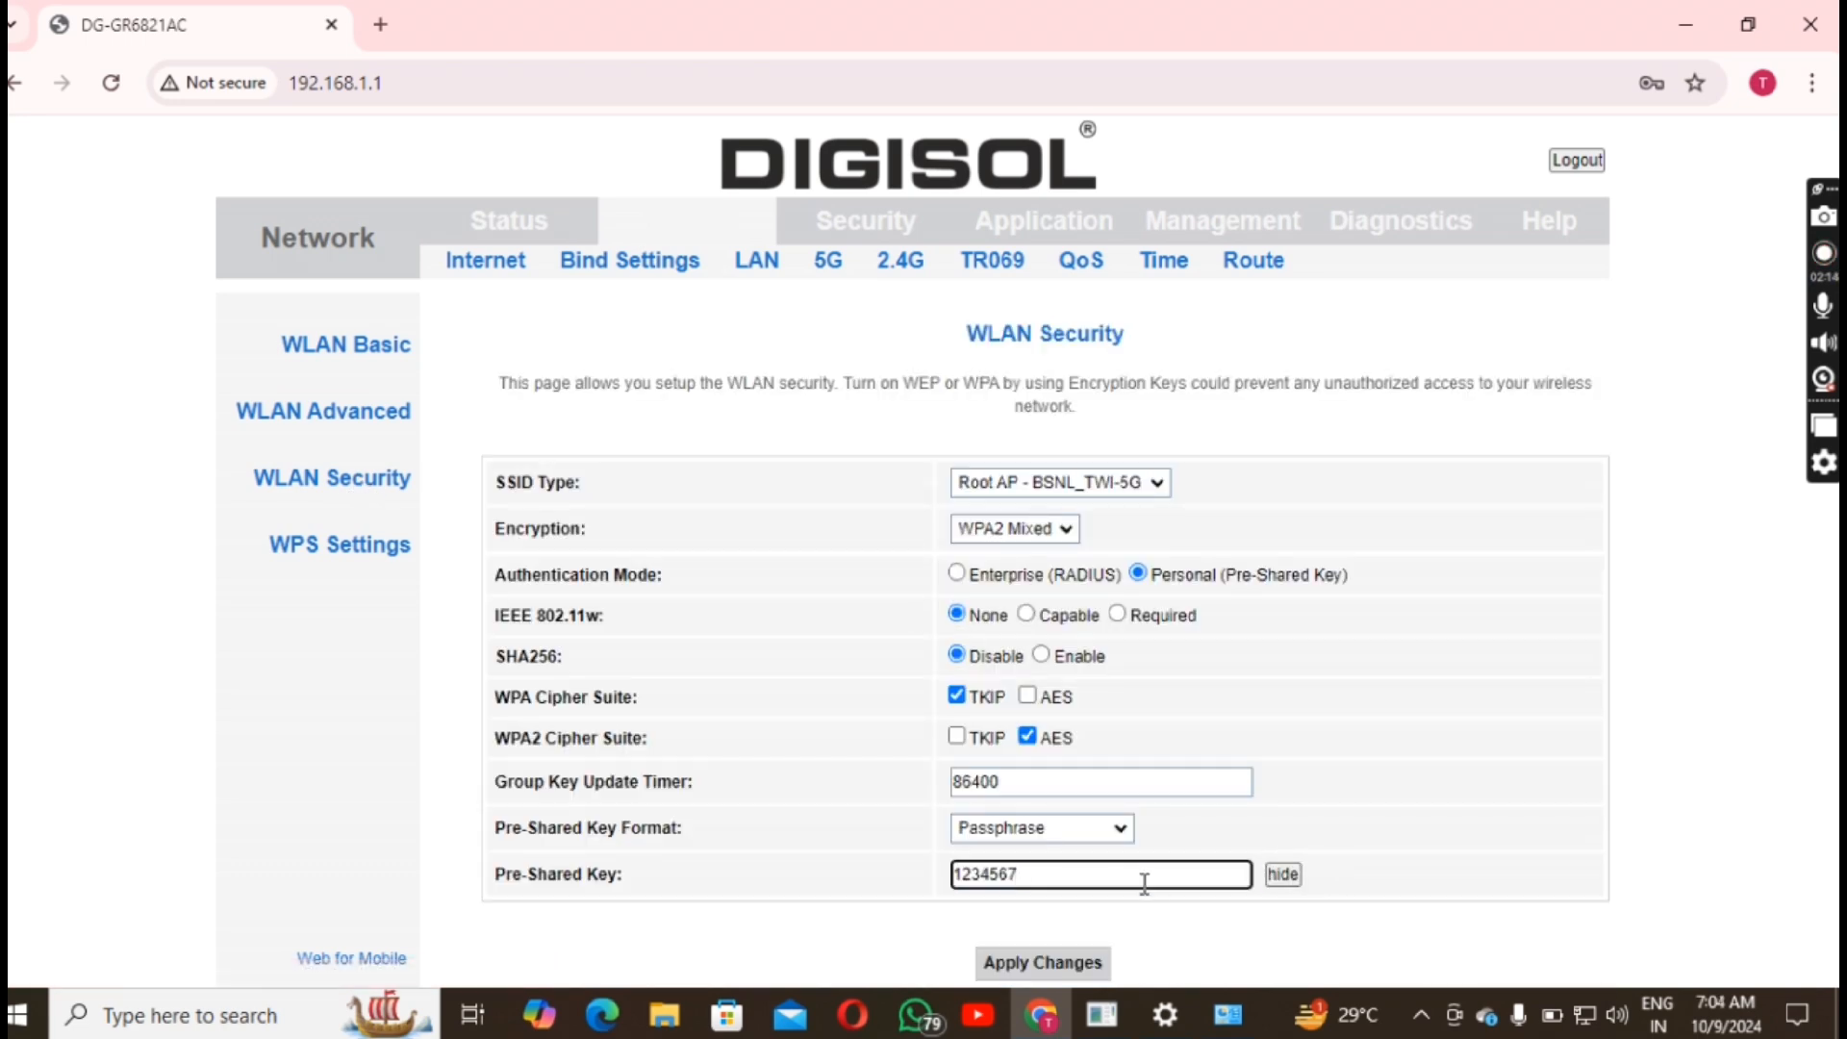
pyautogui.press('BackSpace')
pyautogui.press('BackSpace')
pyautogui.press('BackSpace')
pyautogui.press('BackSpace')
pyautogui.press('BackSpace')
pyautogui.press('BackSpace')
pyautogui.press('BackSpace')
pyautogui.click(1039, 973)
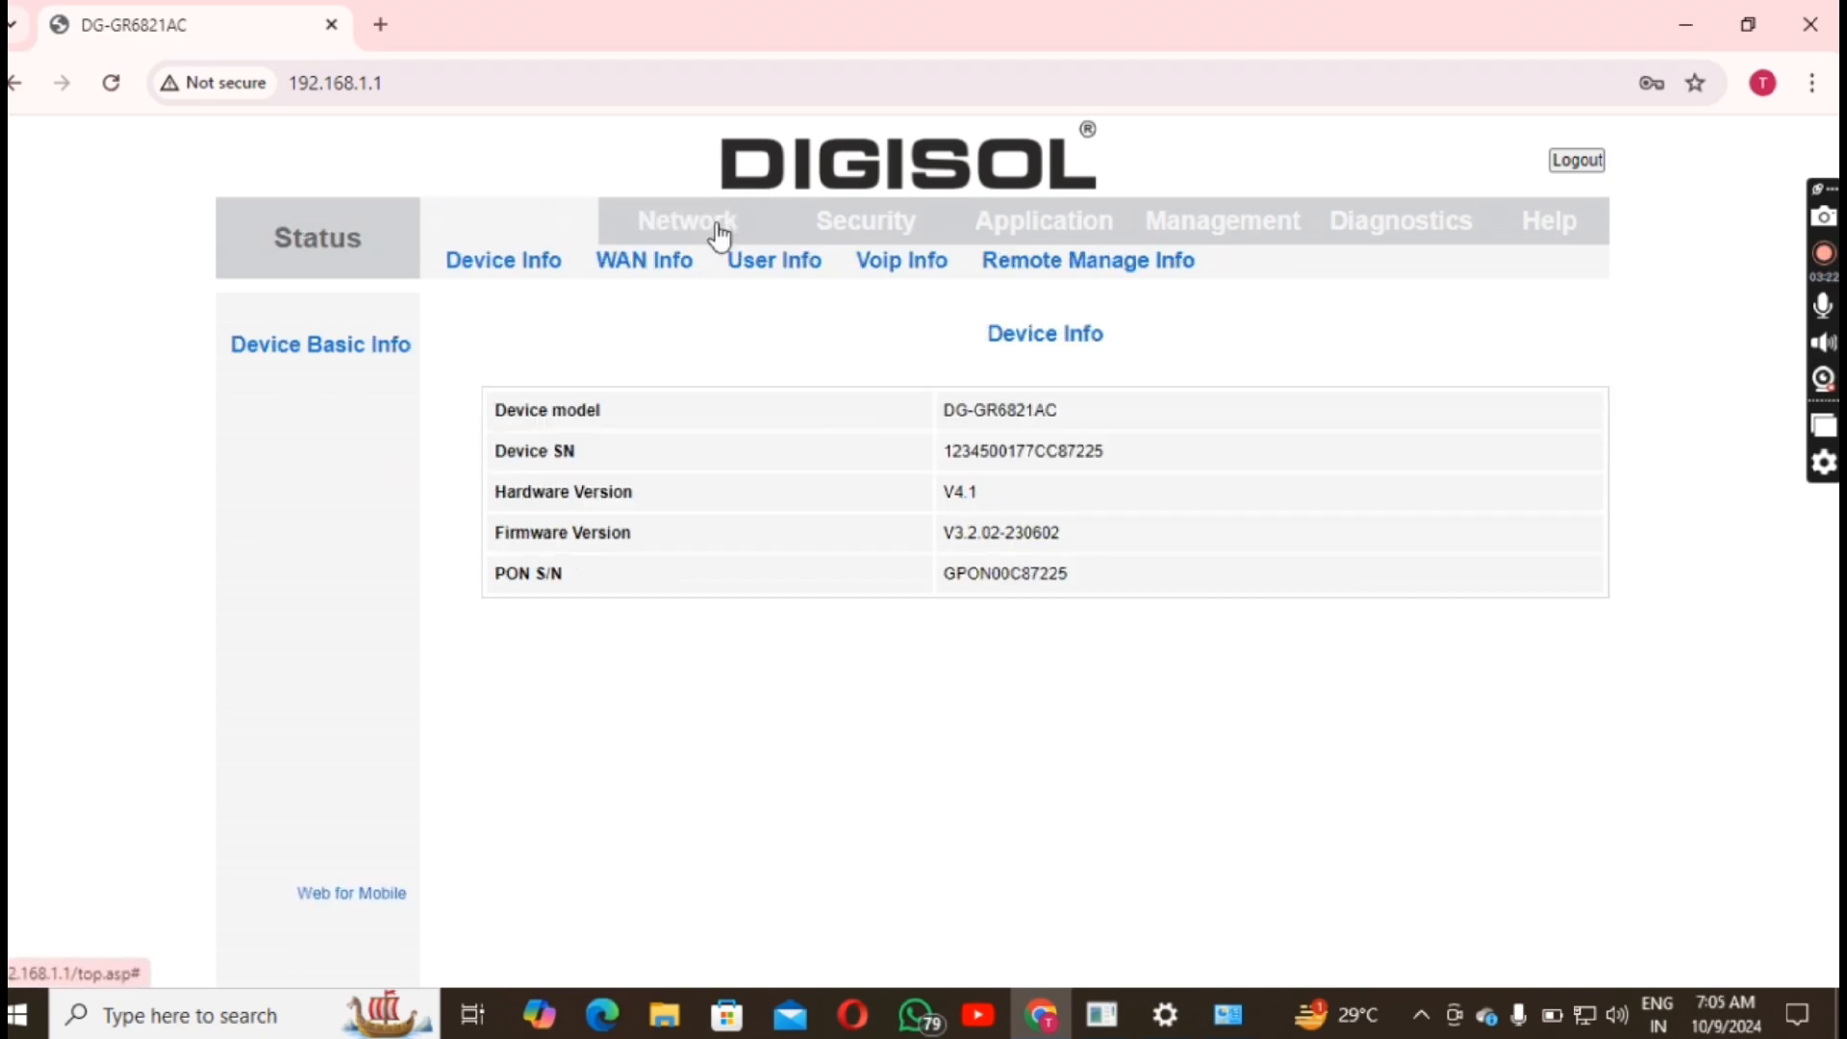
pyautogui.click(722, 235)
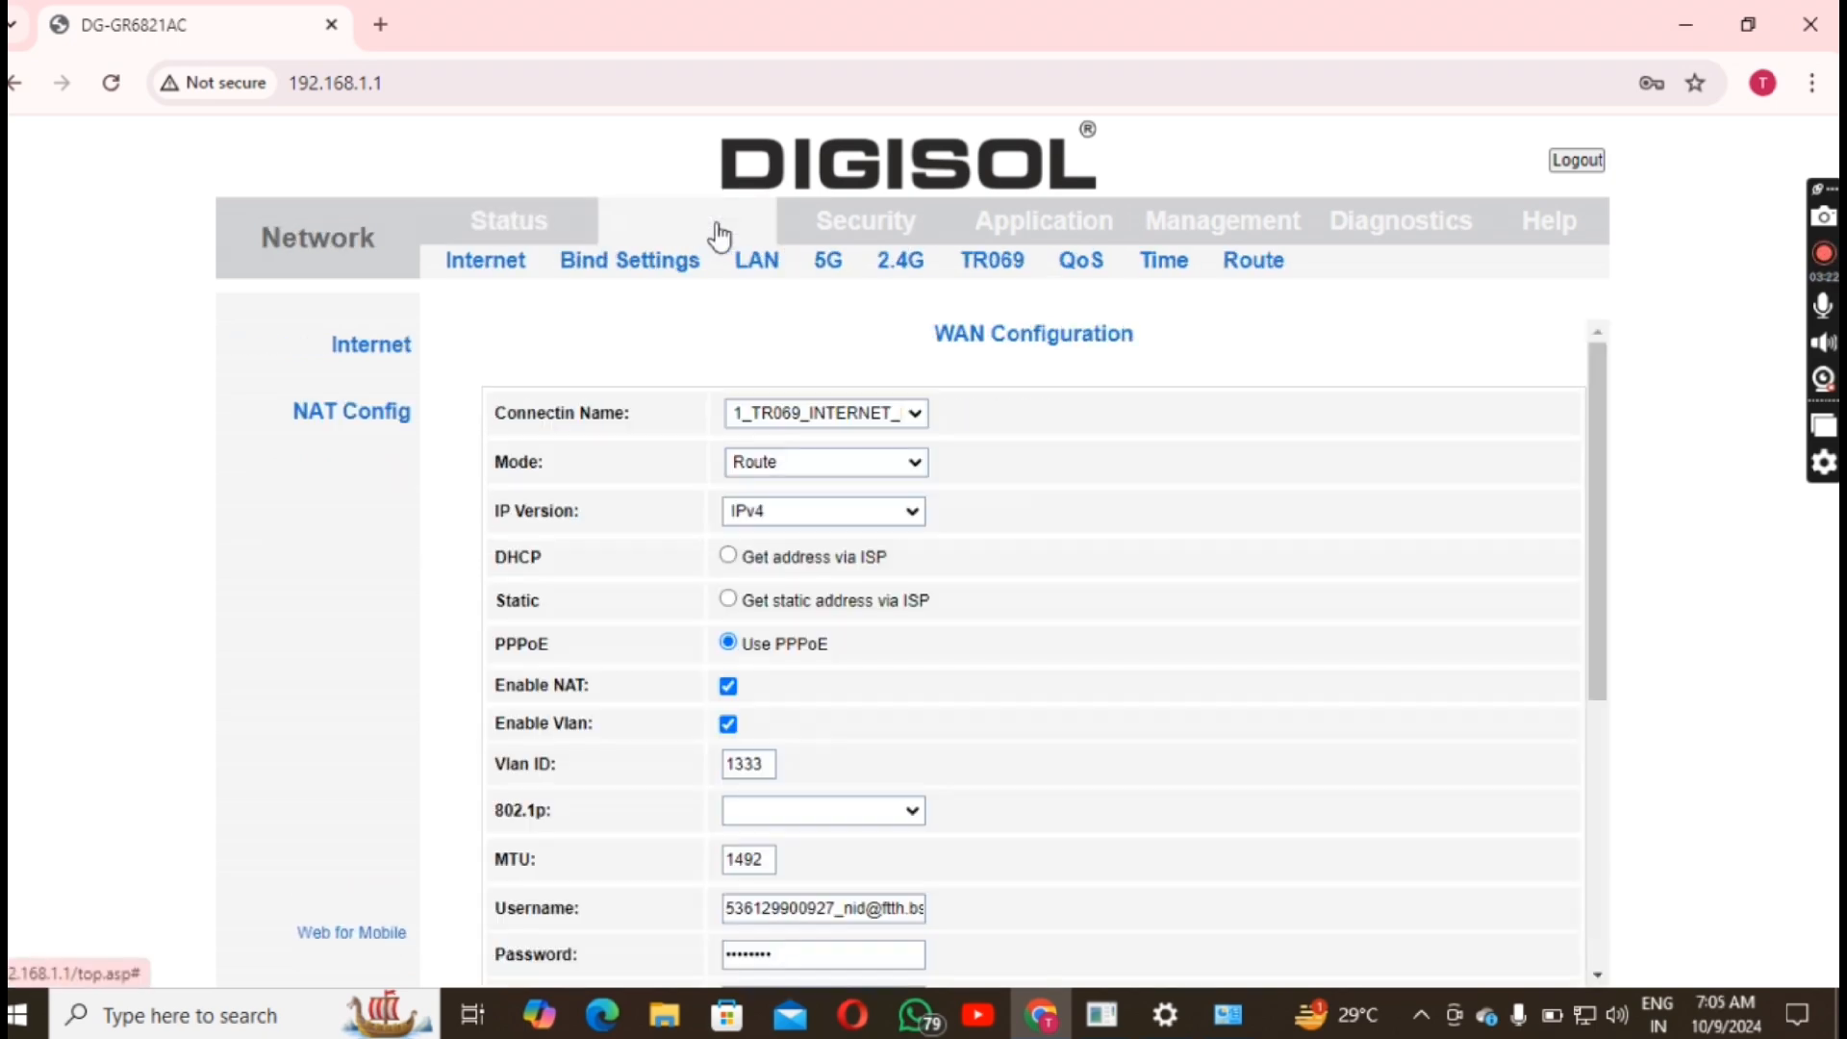
# Step: Replace the 2.4 GHz SSID DIGISOL with BSNL_TWI-4G and apply the change
pyautogui.click(903, 265)
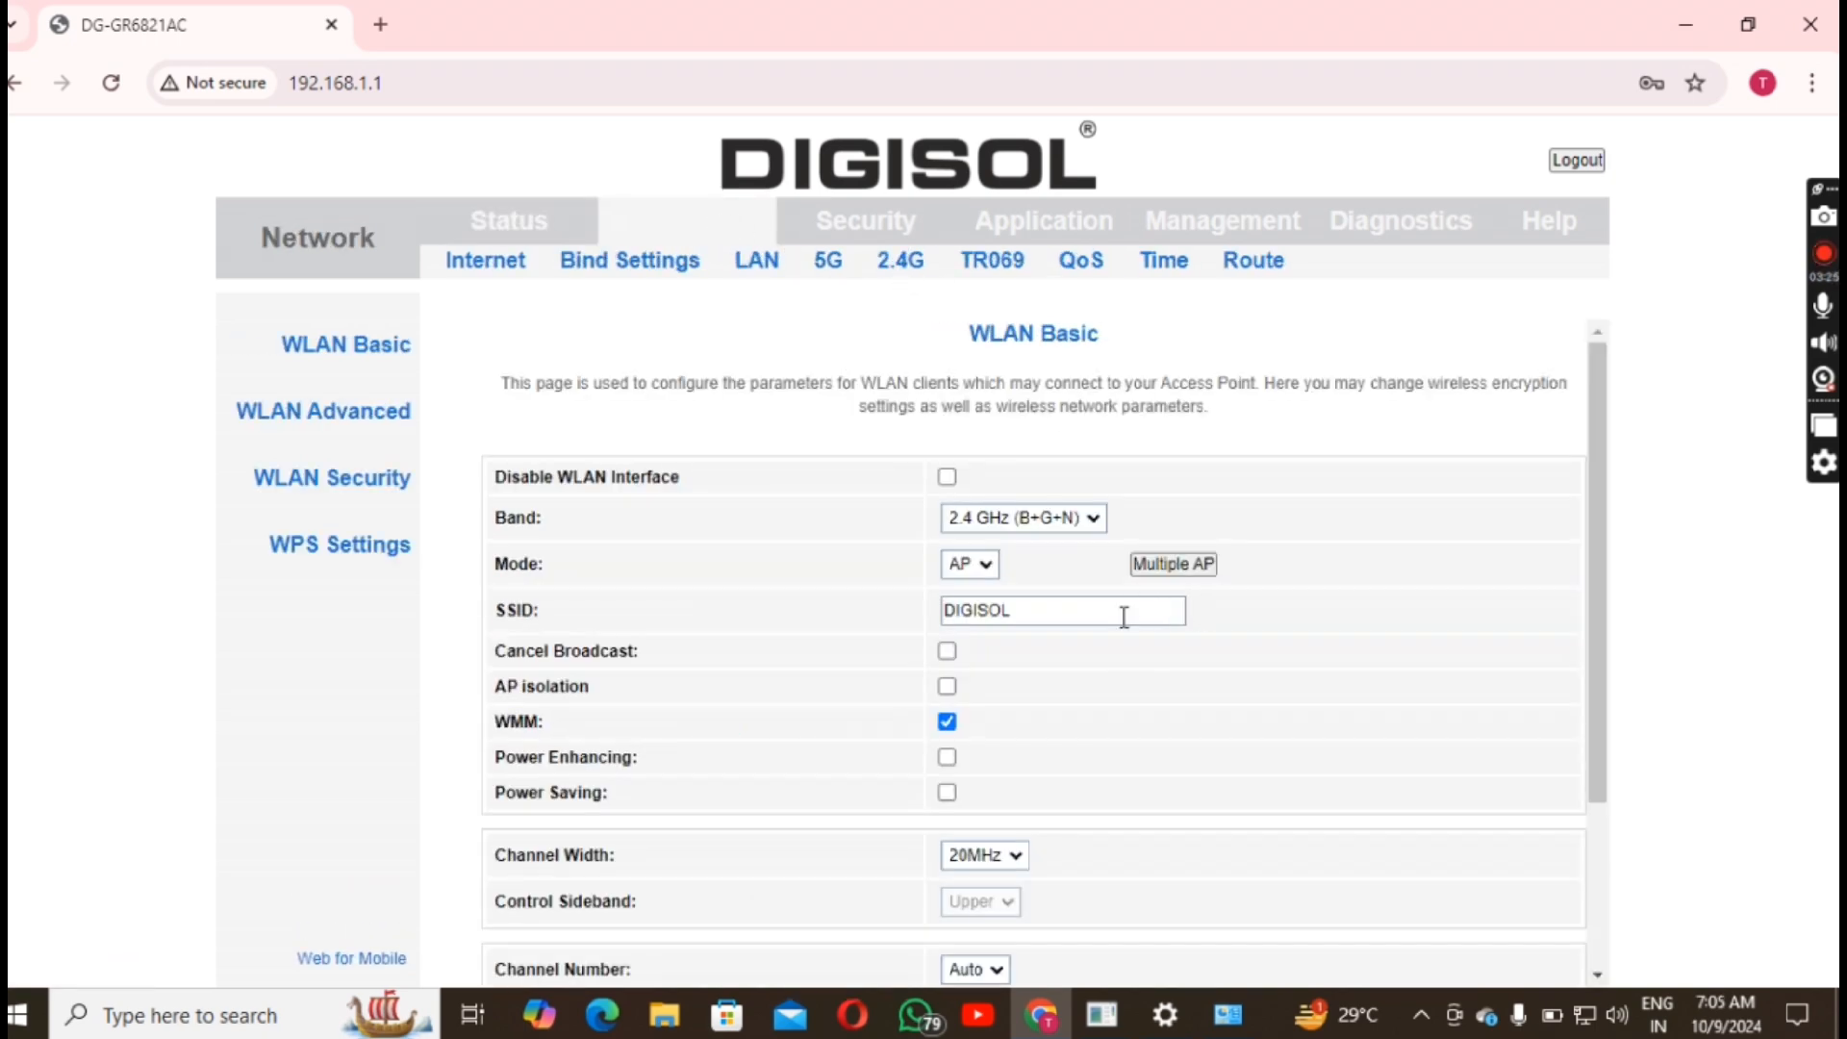
pyautogui.click(1124, 617)
pyautogui.press('BackSpace')
pyautogui.press('BackSpace')
pyautogui.press('BackSpace')
pyautogui.press('BackSpace')
pyautogui.press('BackSpace')
pyautogui.press('BackSpace')
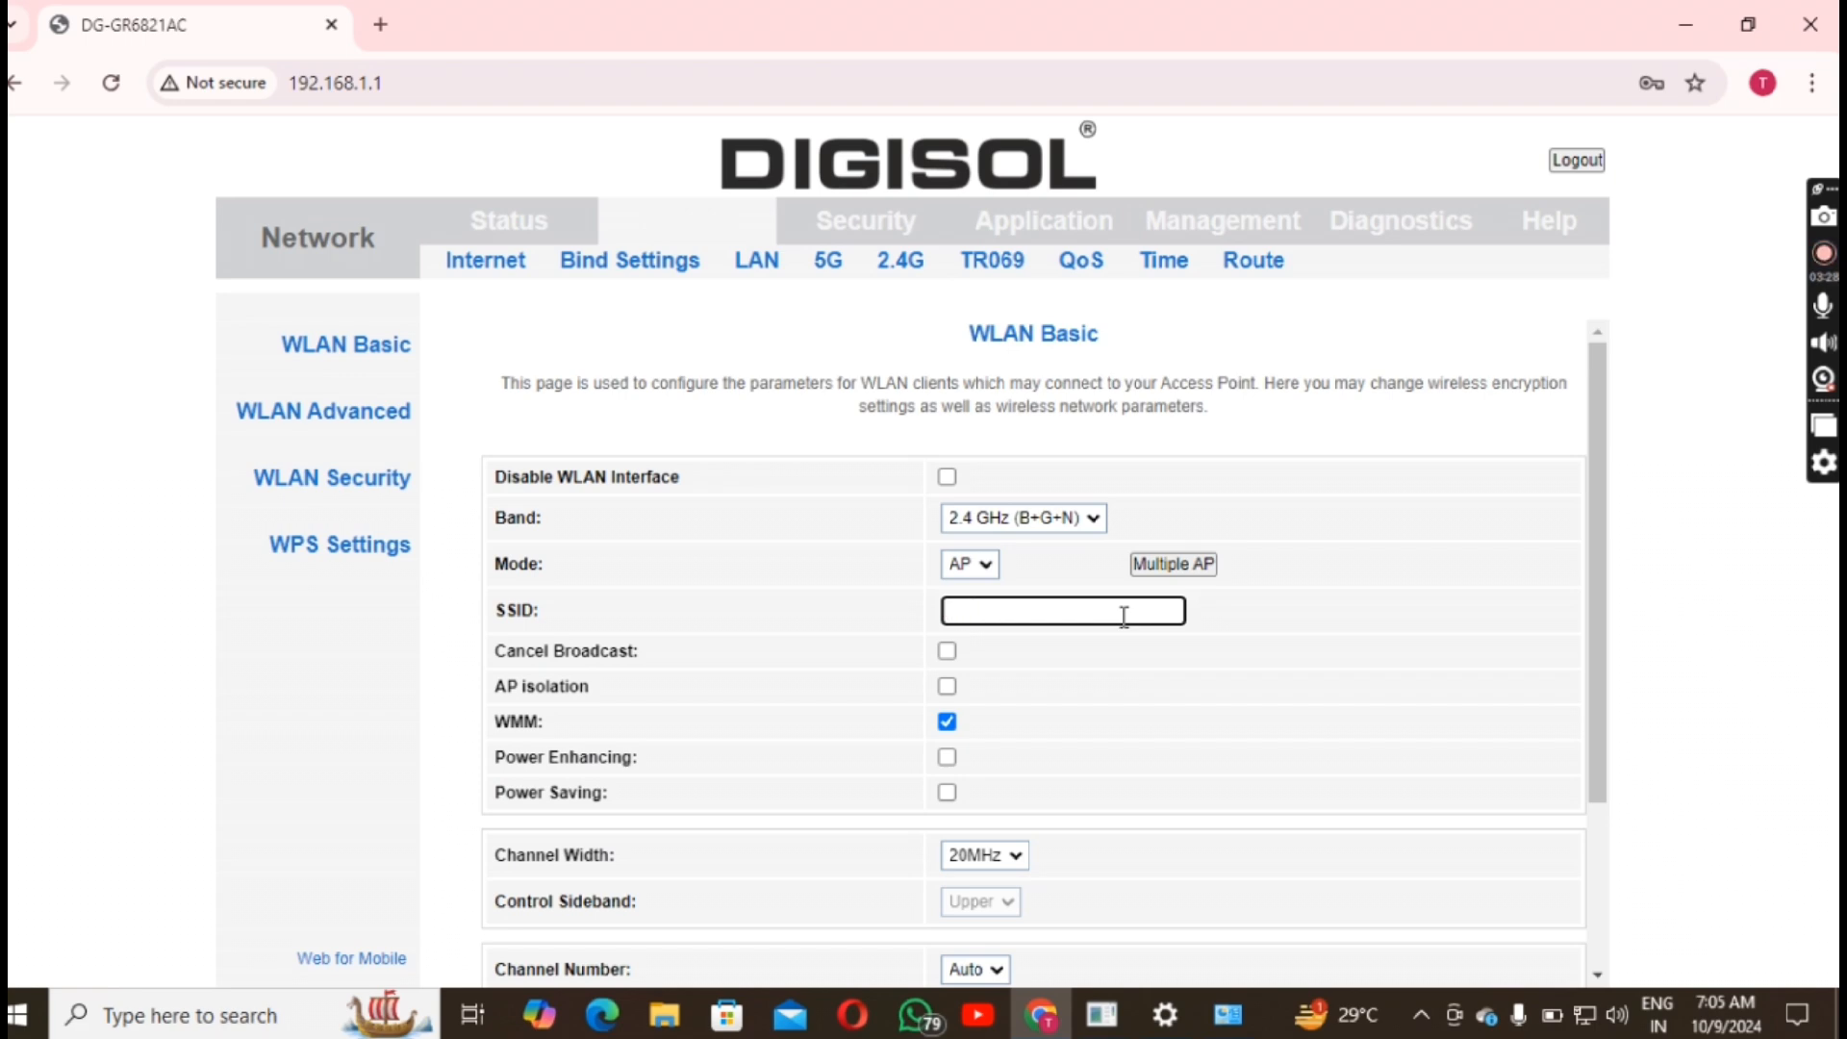
pyautogui.write('BSNL_TWI-4G')
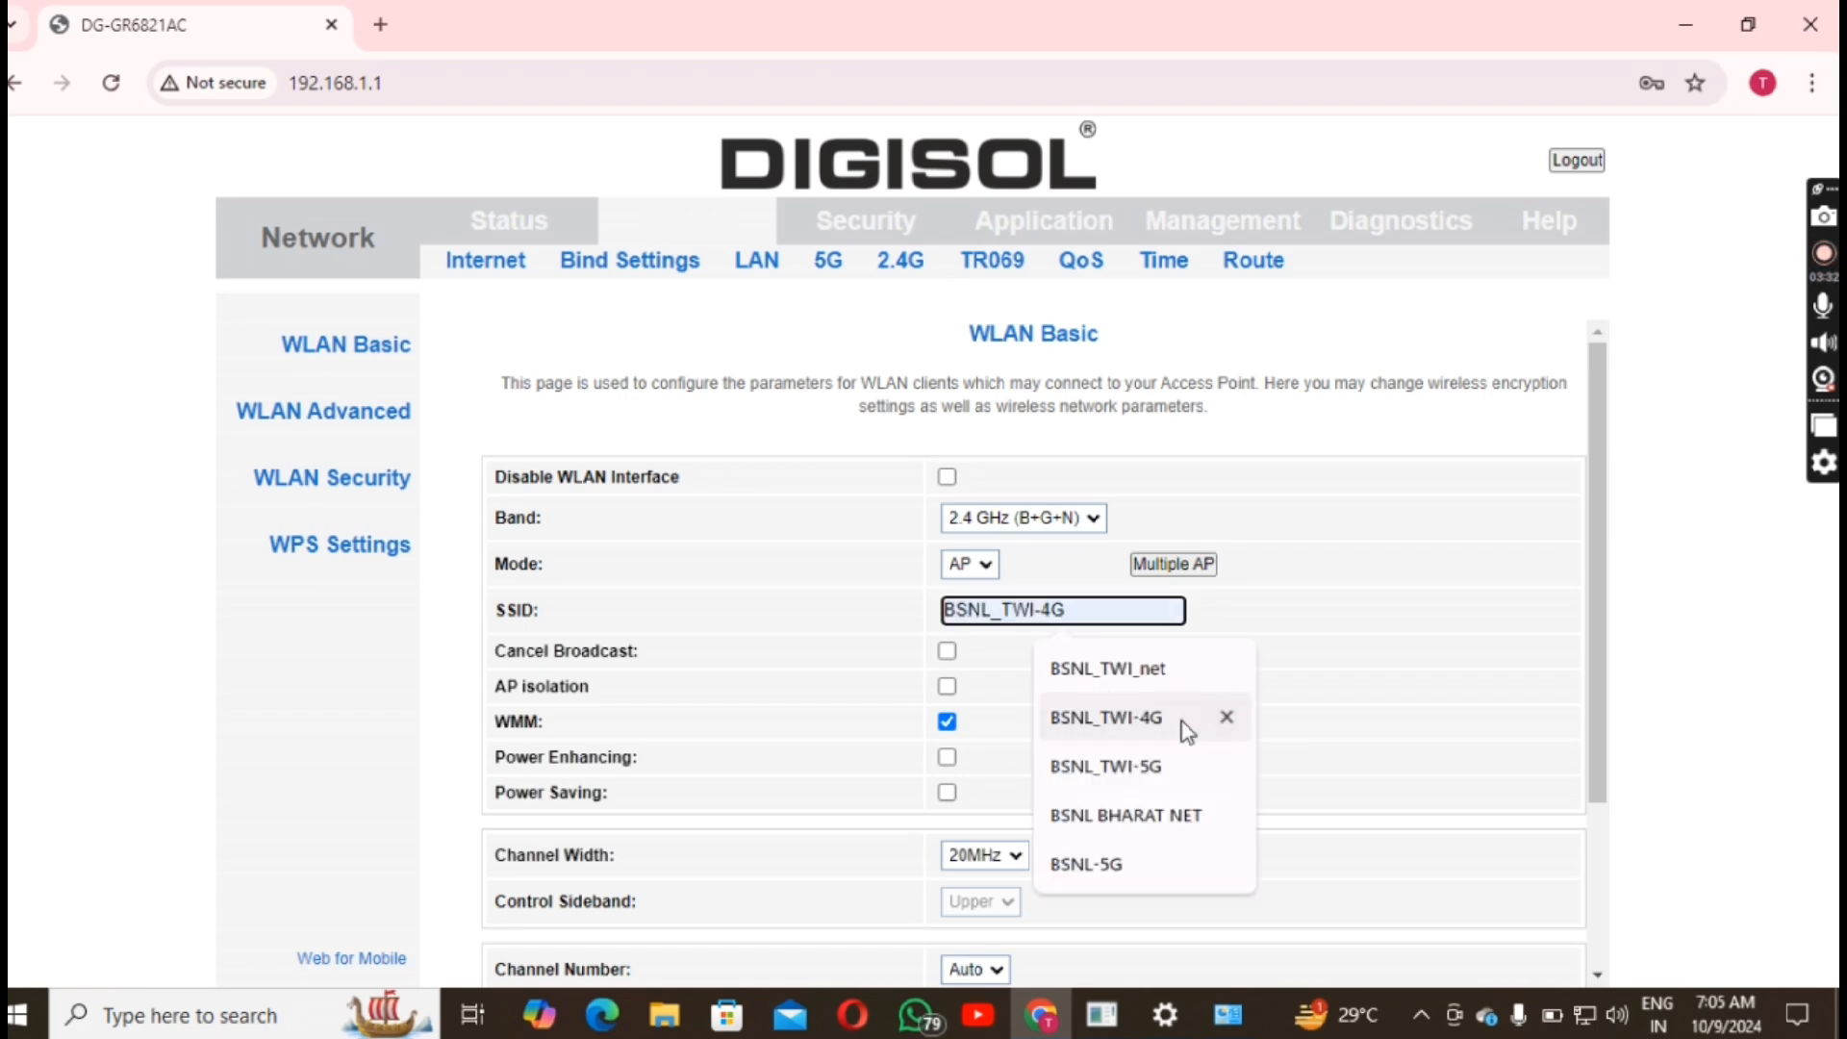
pyautogui.click(1220, 715)
pyautogui.scroll(-3, 1323, 885)
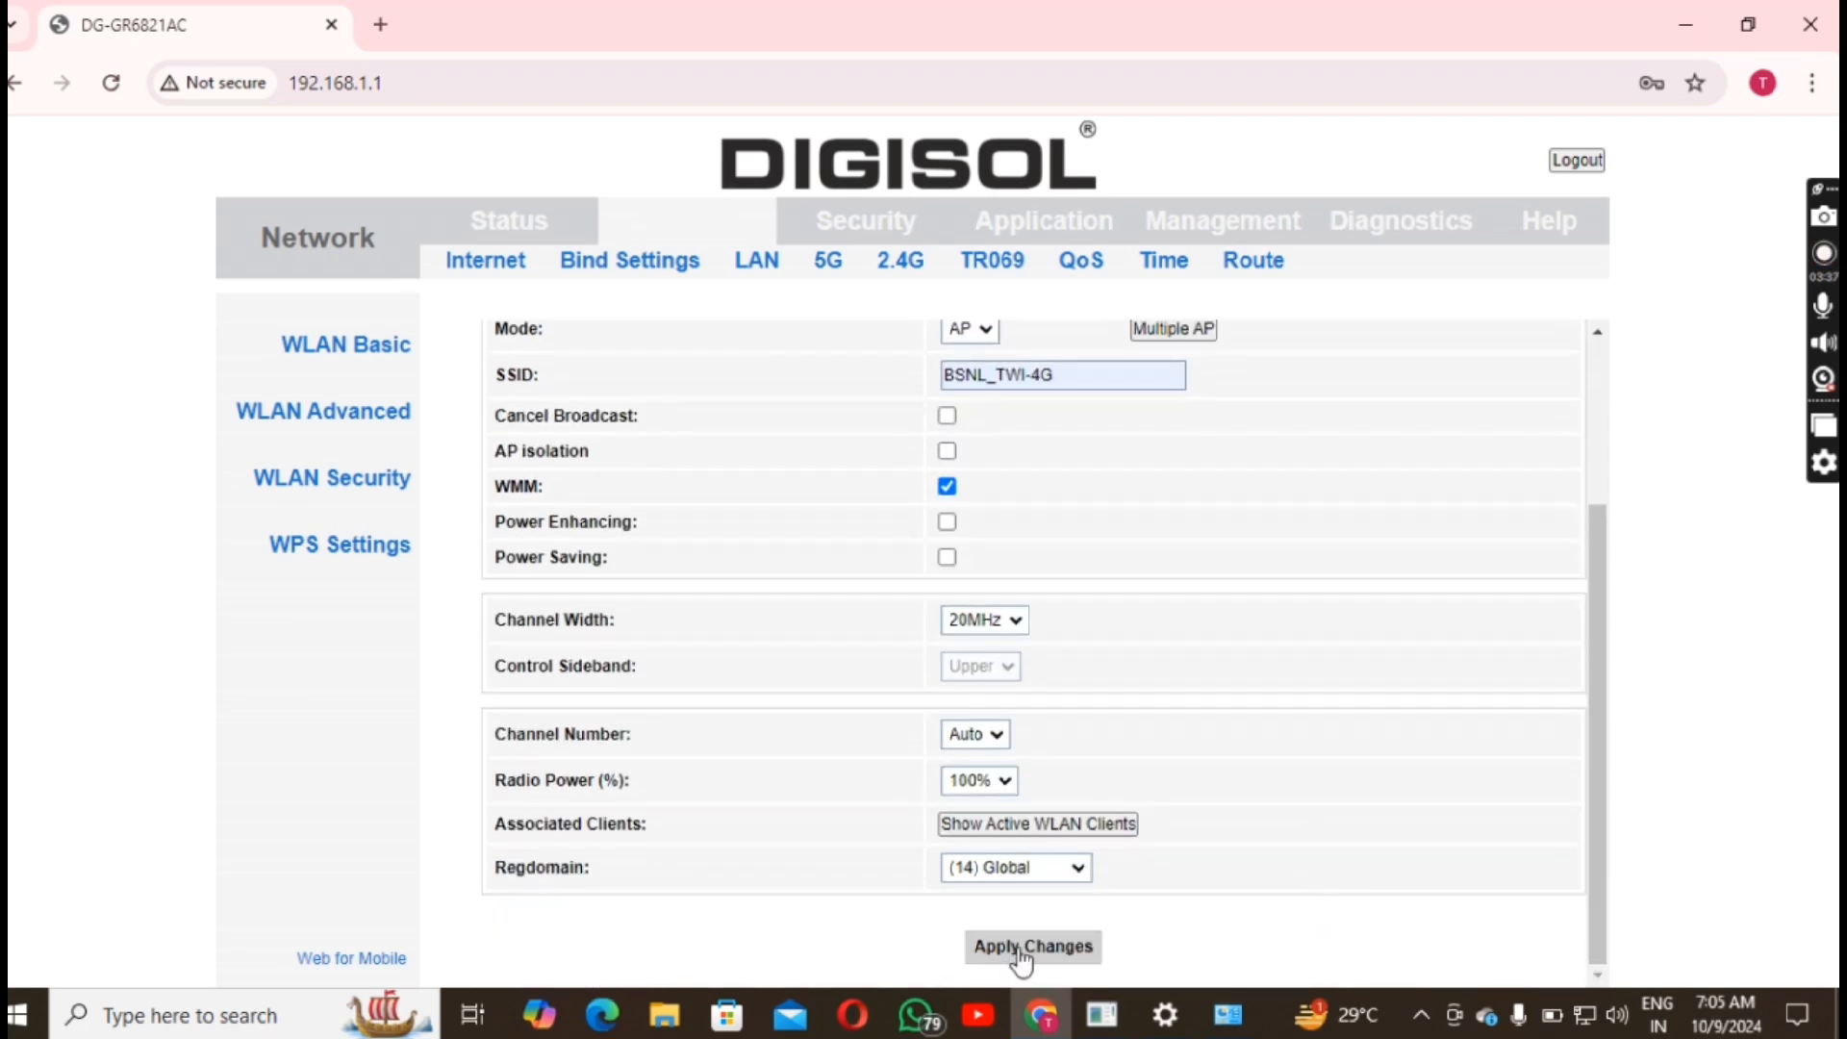
pyautogui.click(514, 225)
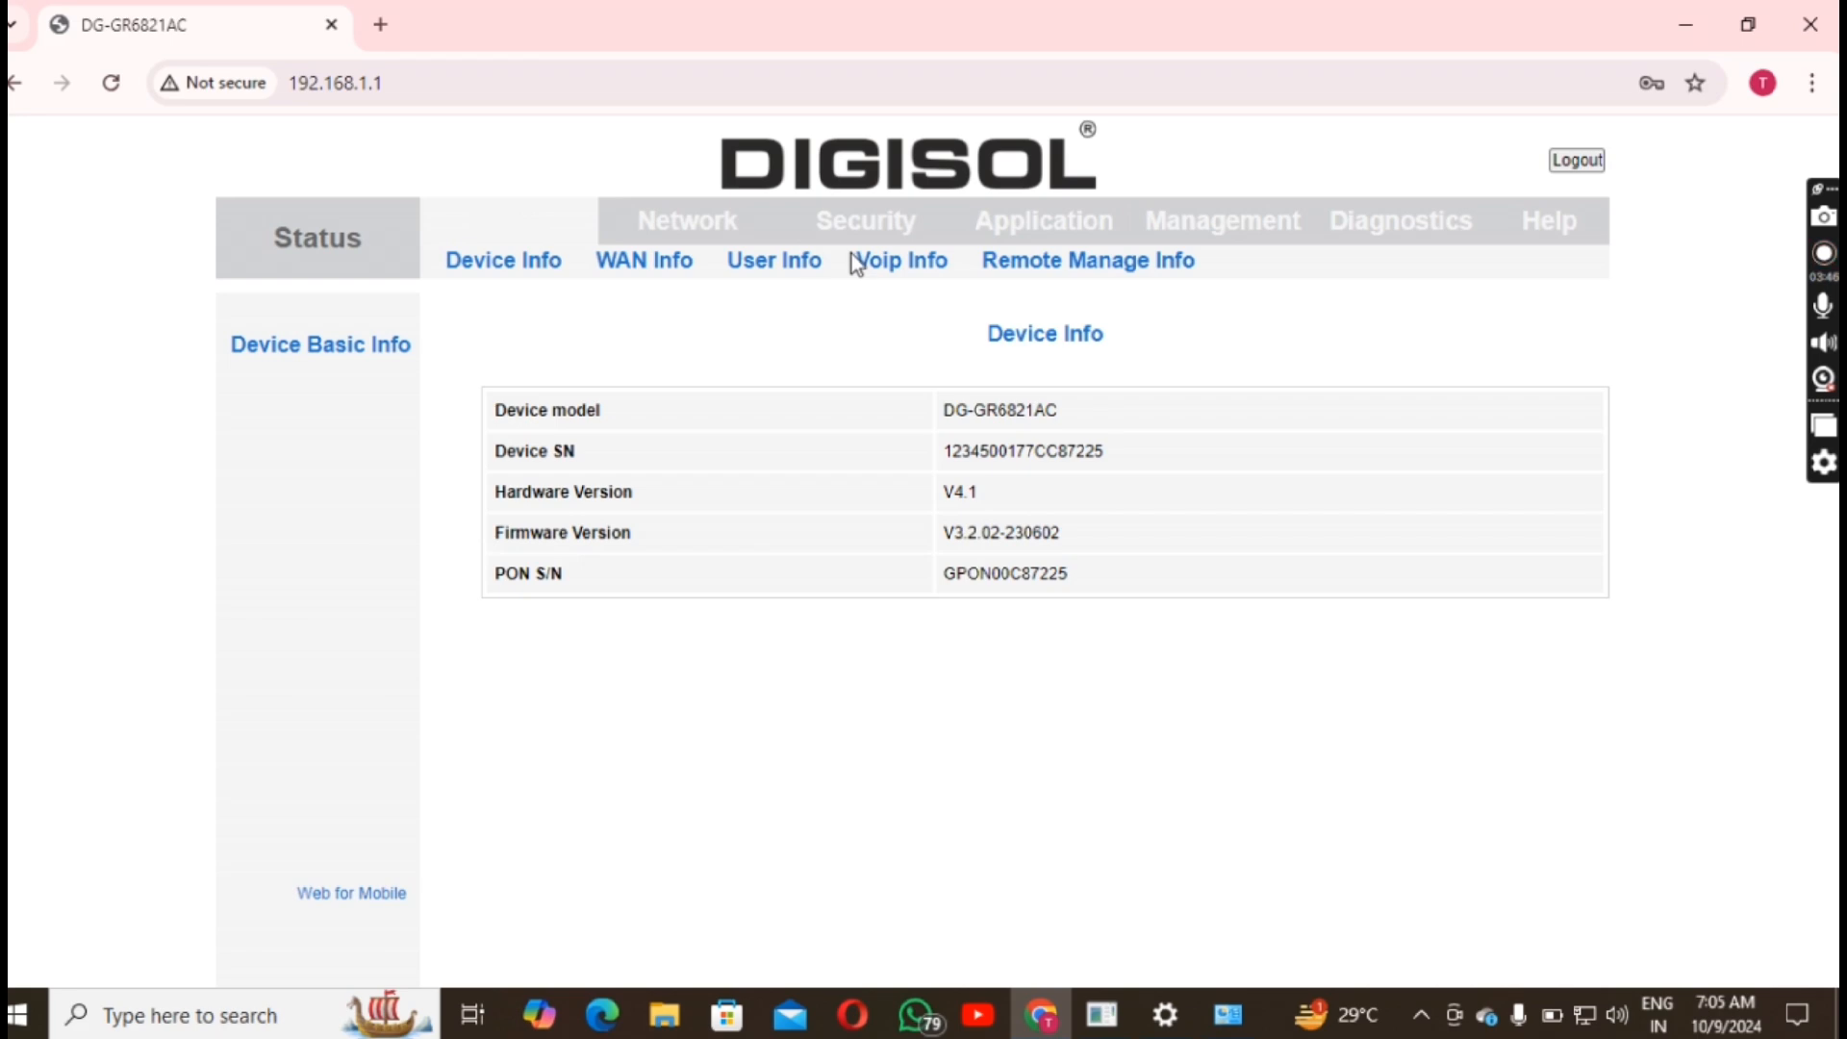
# Step: Enter a new pre-shared key for BSNL_TWI-4G on the 2.4 GHz WLAN Security page
pyautogui.click(857, 236)
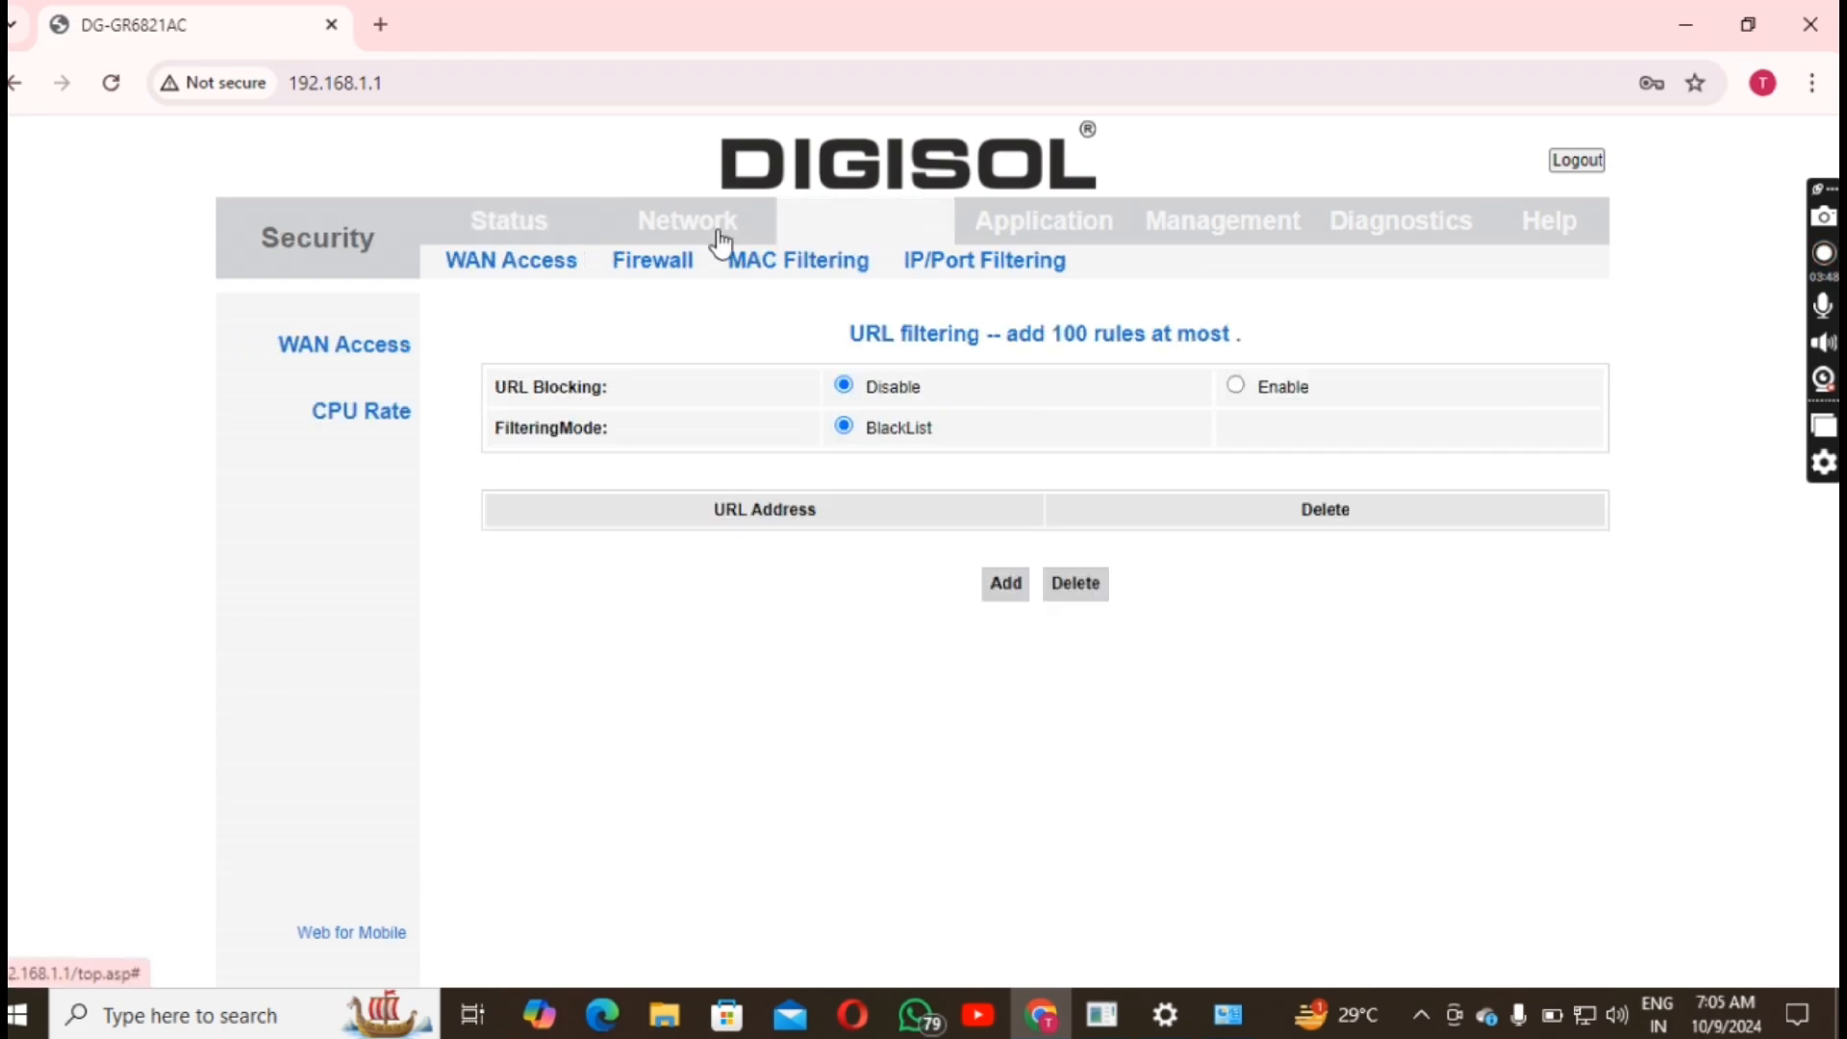
pyautogui.click(676, 243)
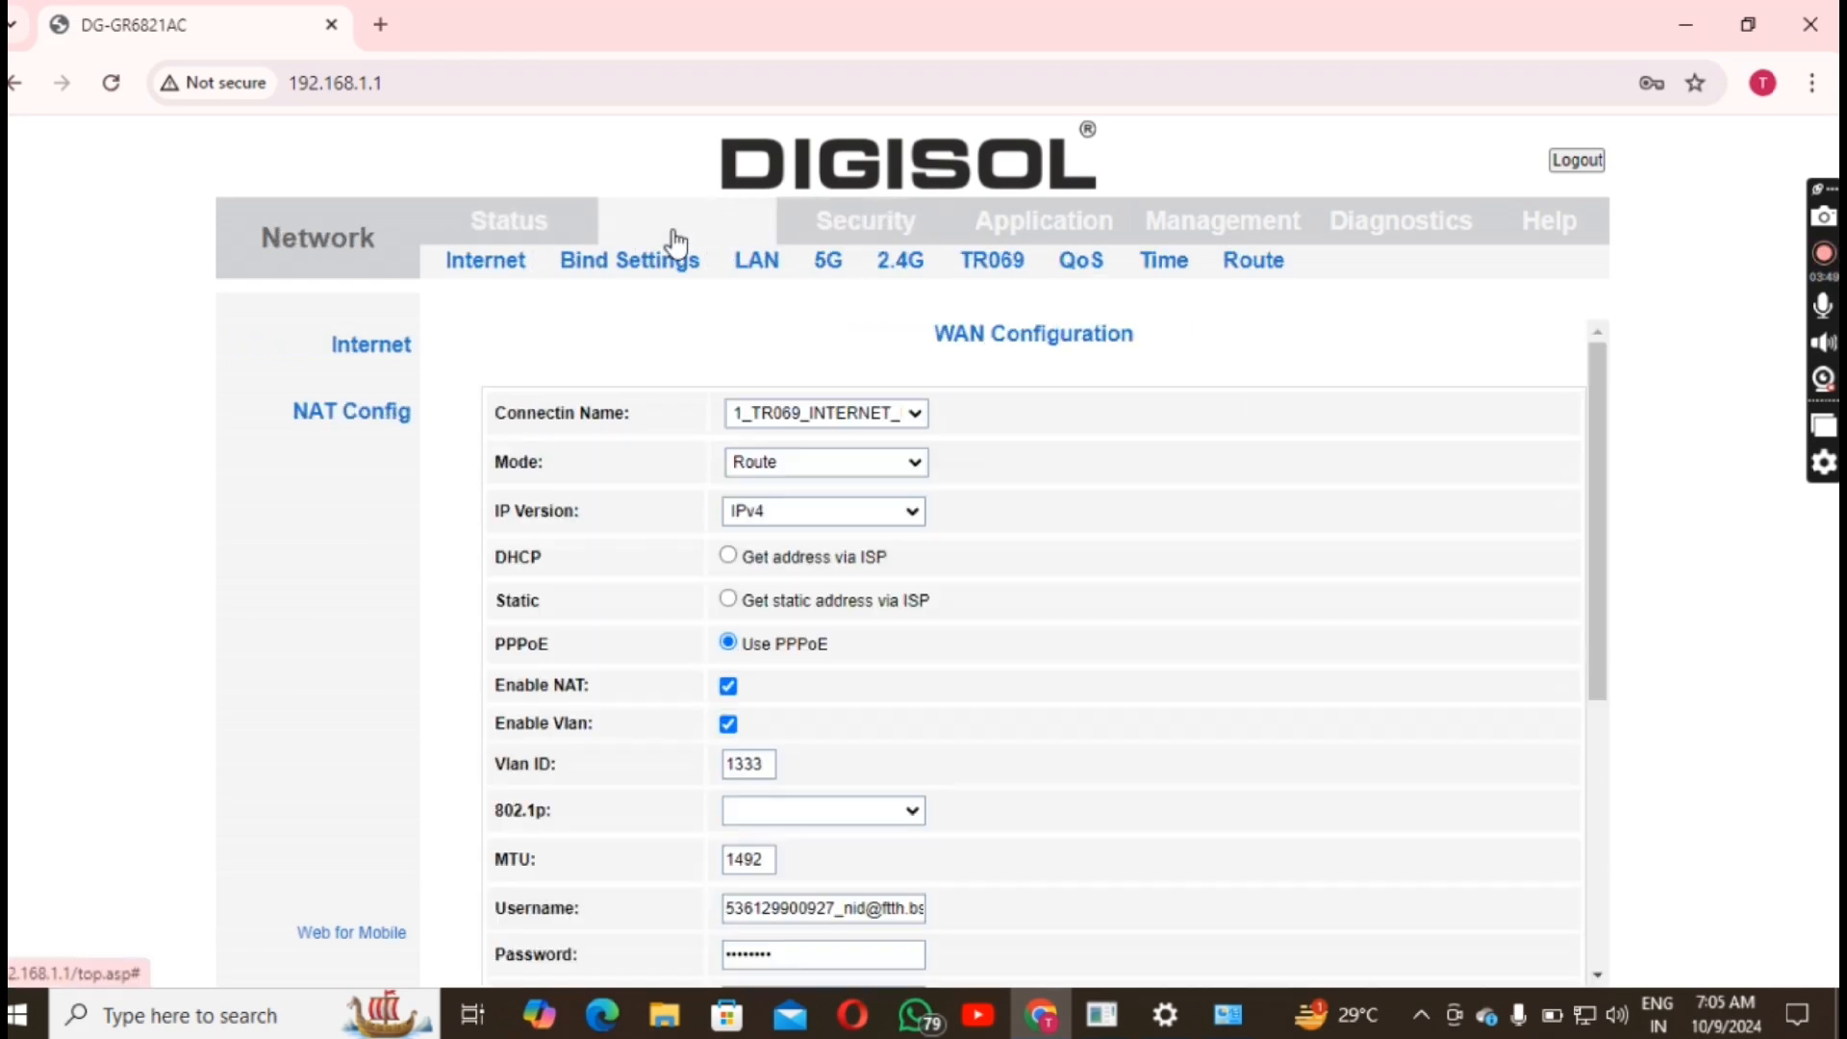
pyautogui.click(883, 267)
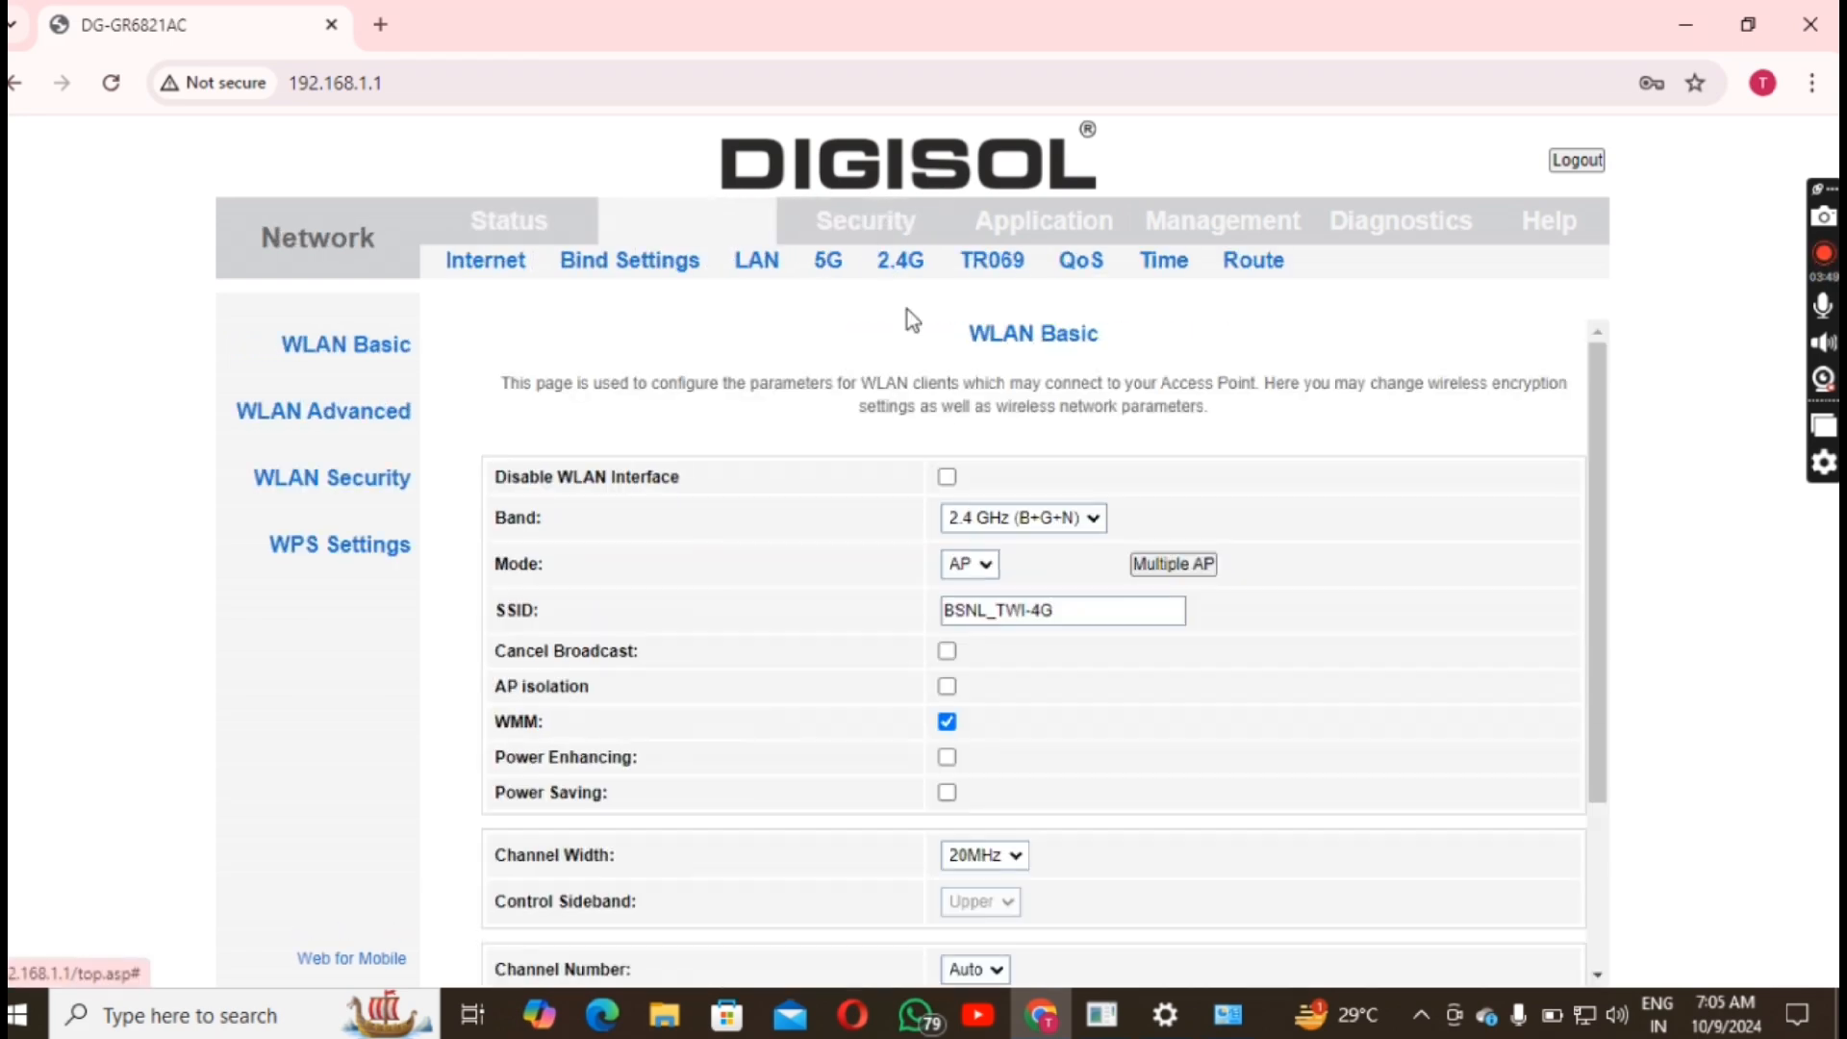
pyautogui.click(326, 486)
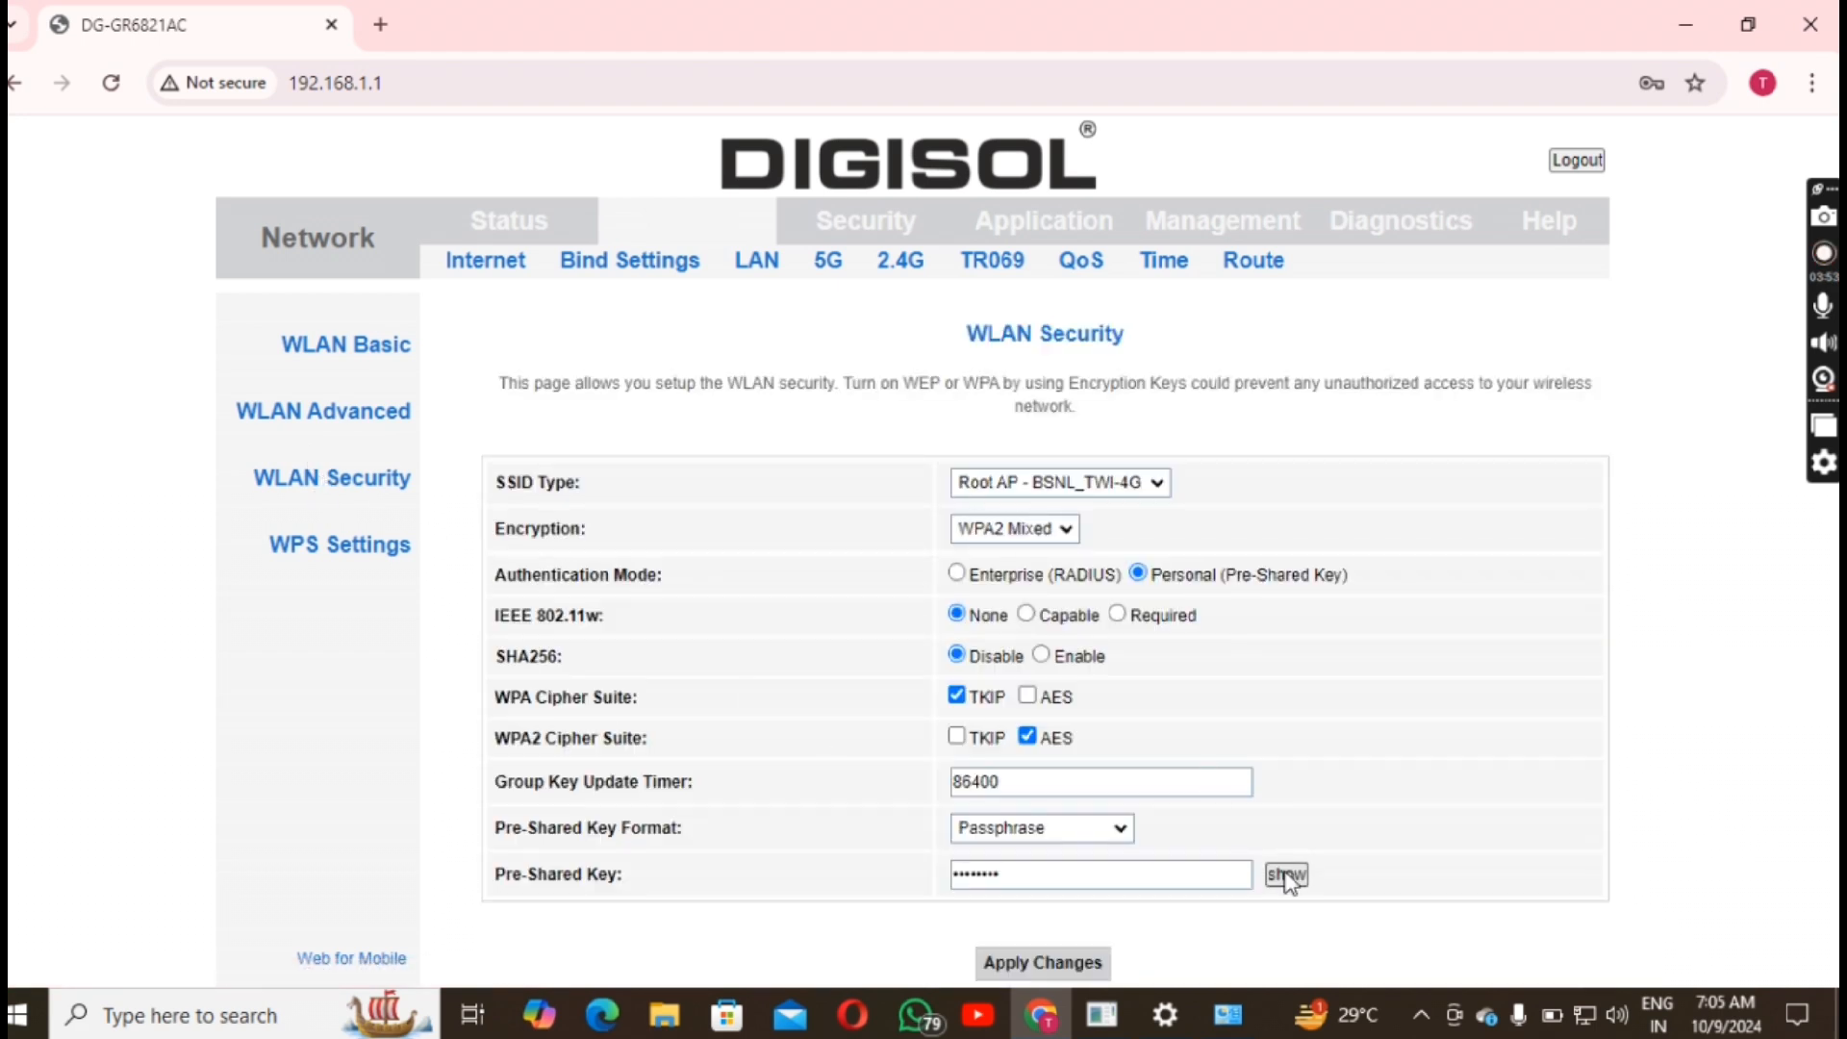
pyautogui.click(1283, 874)
pyautogui.click(1216, 875)
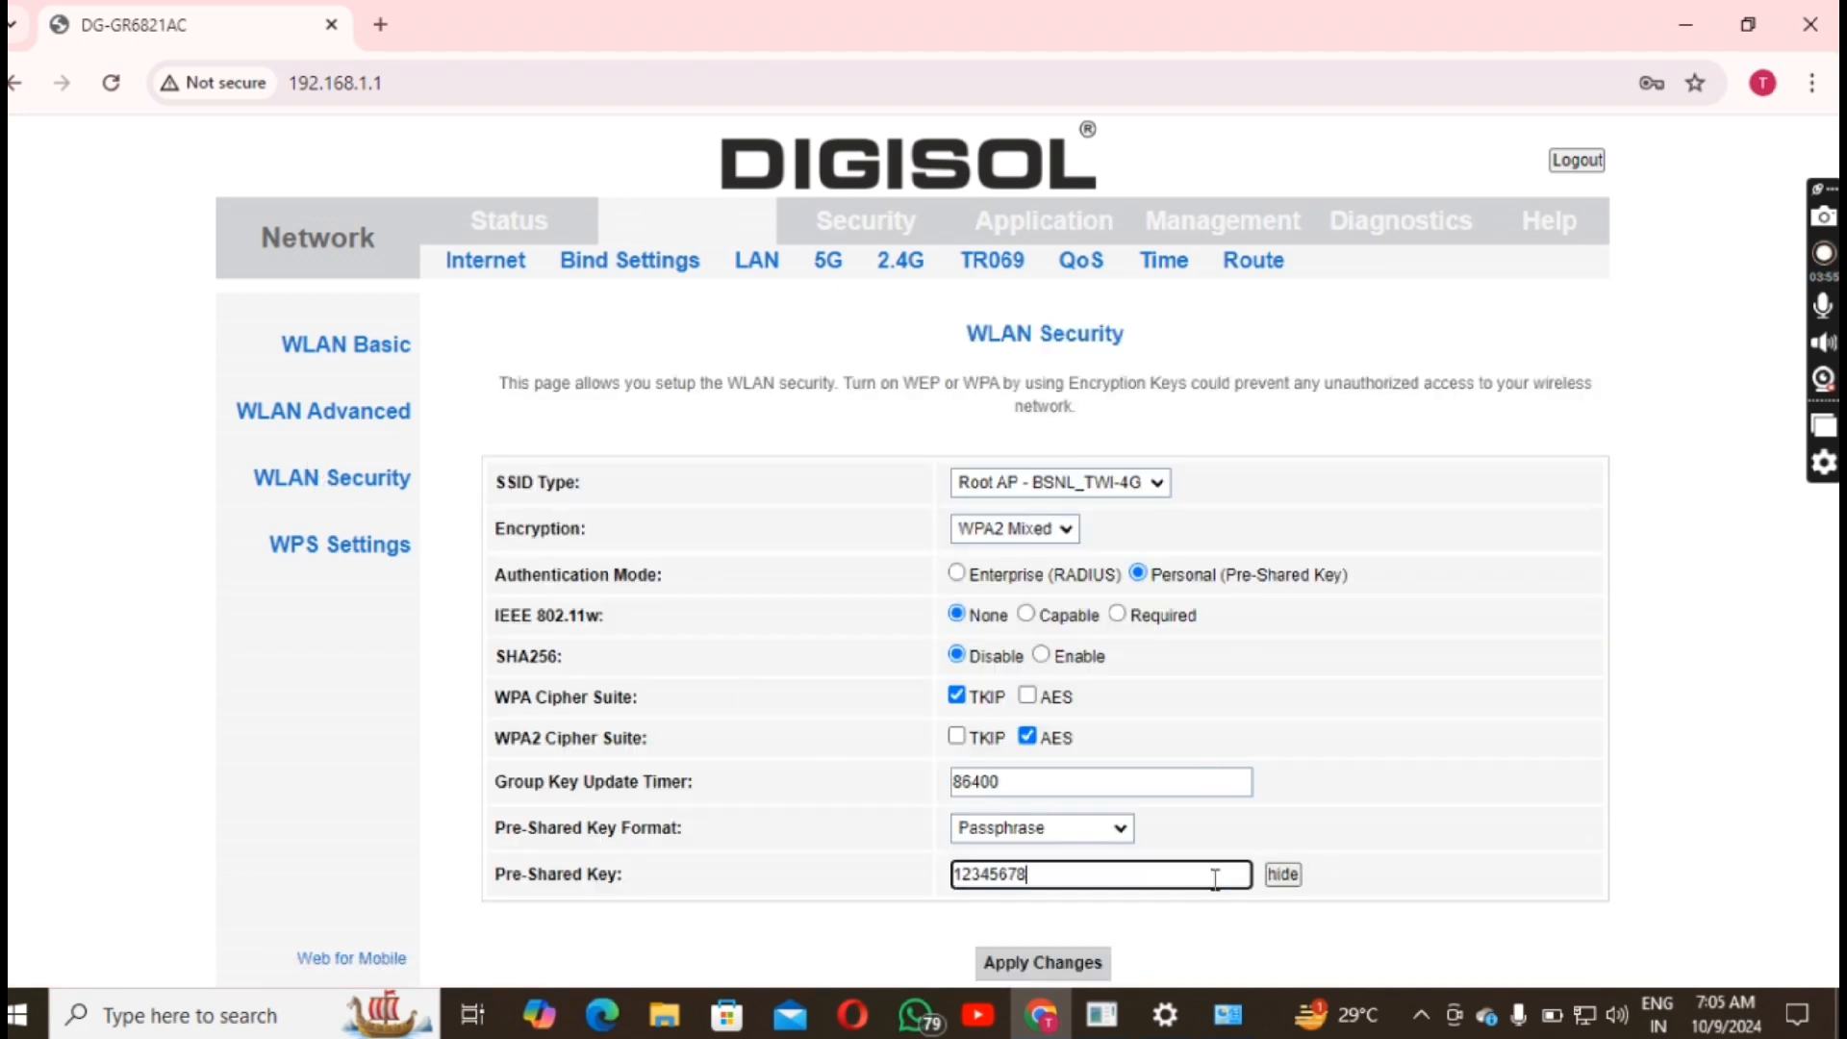
pyautogui.press('BackSpace')
pyautogui.press('BackSpace')
pyautogui.press('BackSpace')
pyautogui.press('BackSpace')
pyautogui.press('BackSpace')
pyautogui.press('BackSpace')
pyautogui.press('BackSpace')
pyautogui.press('BackSpace')
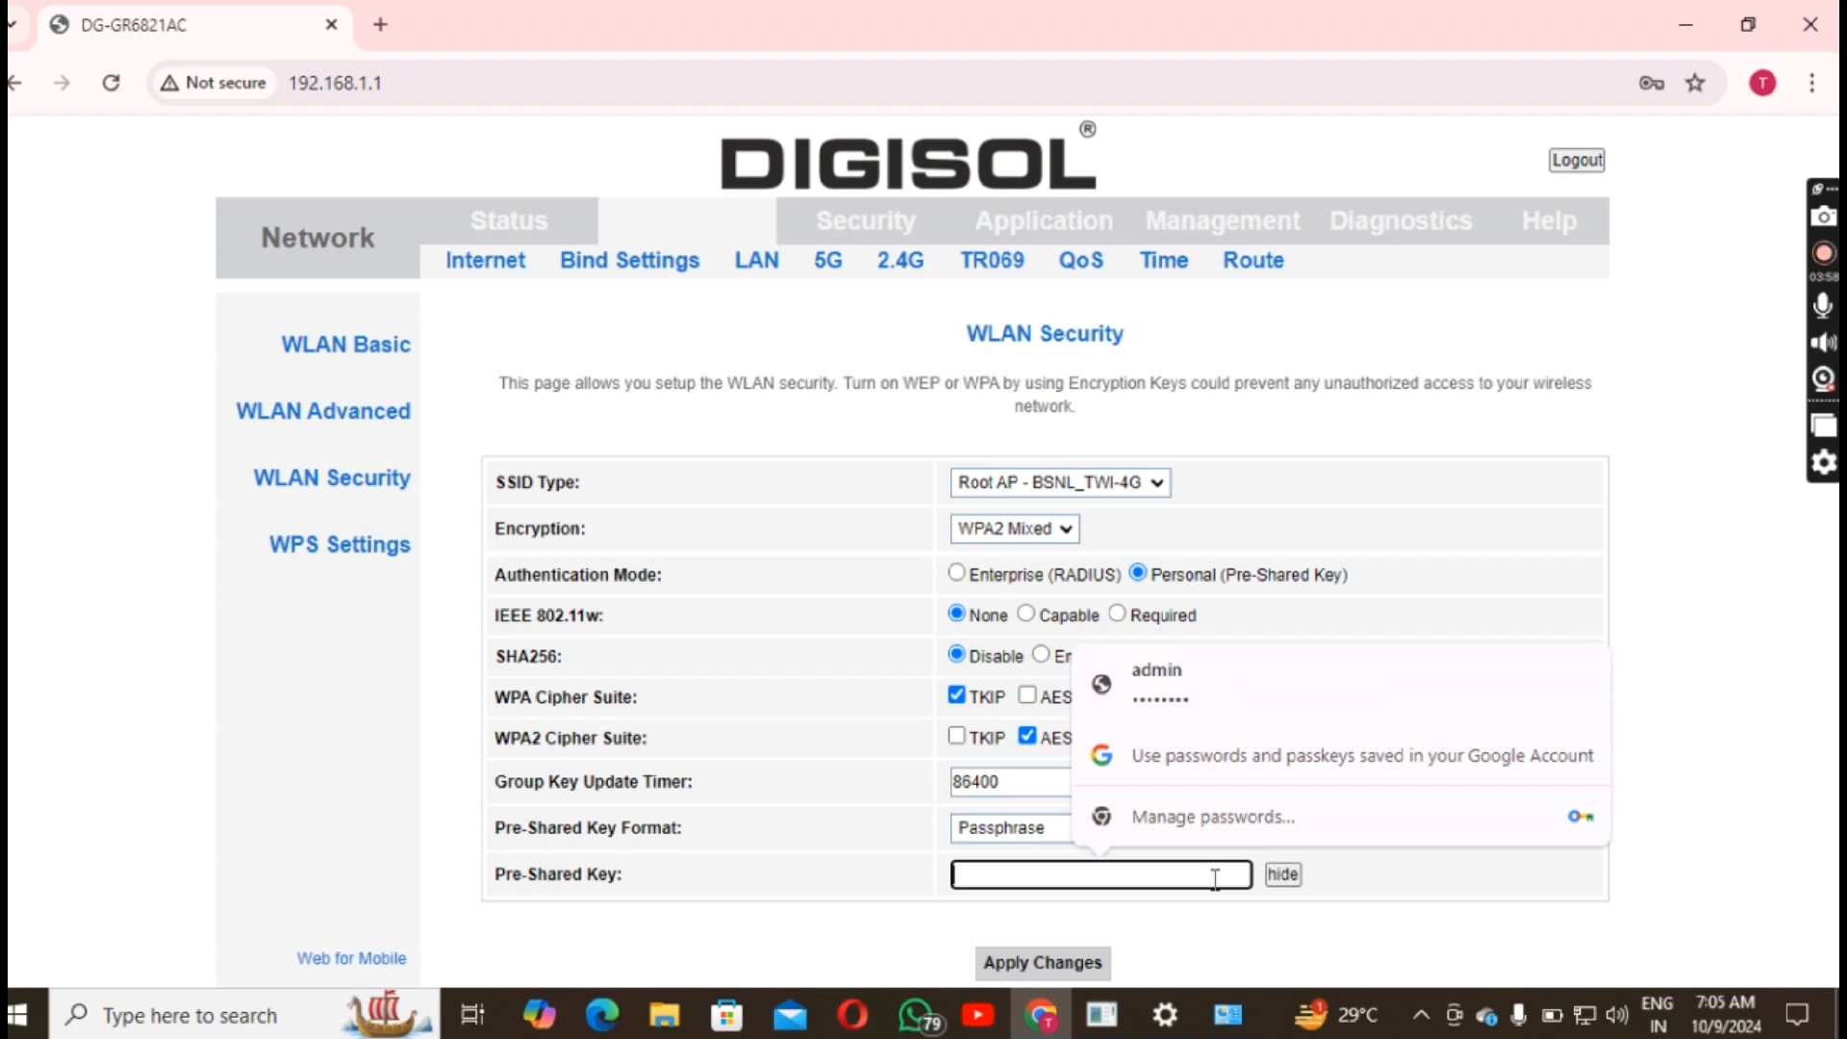
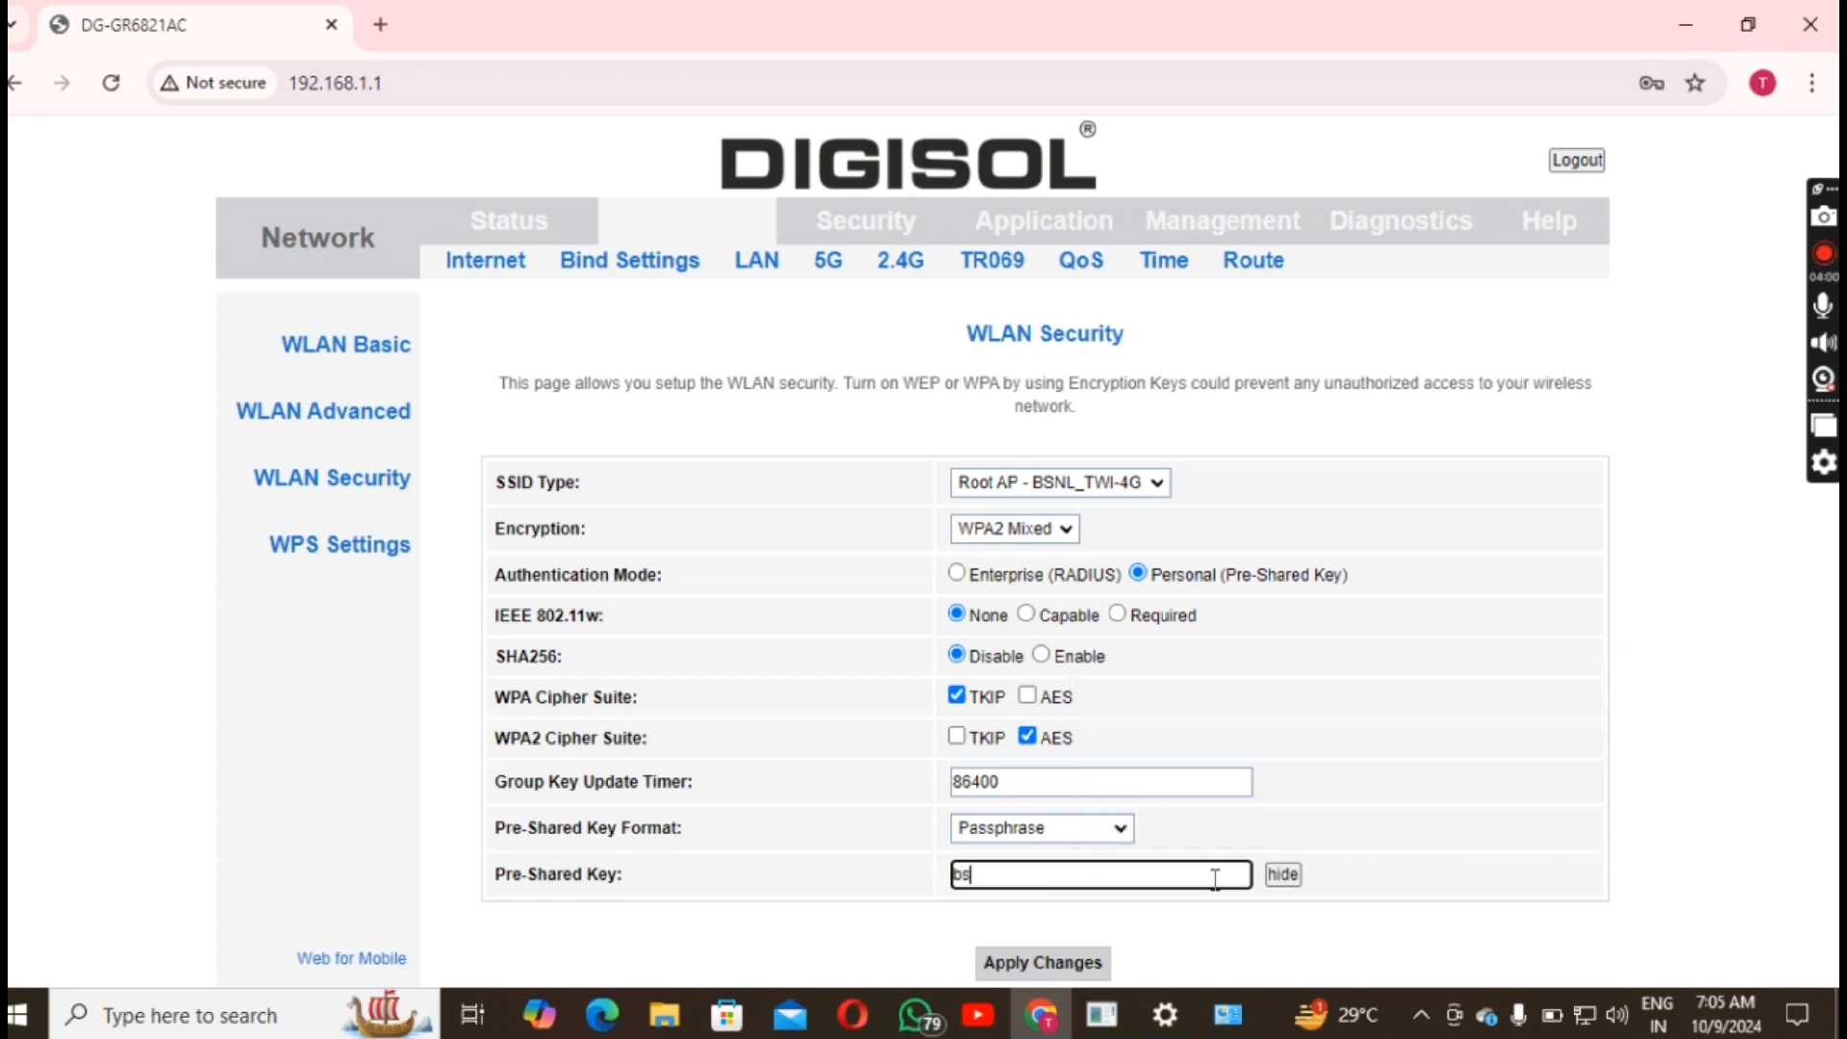
pyautogui.click(1092, 966)
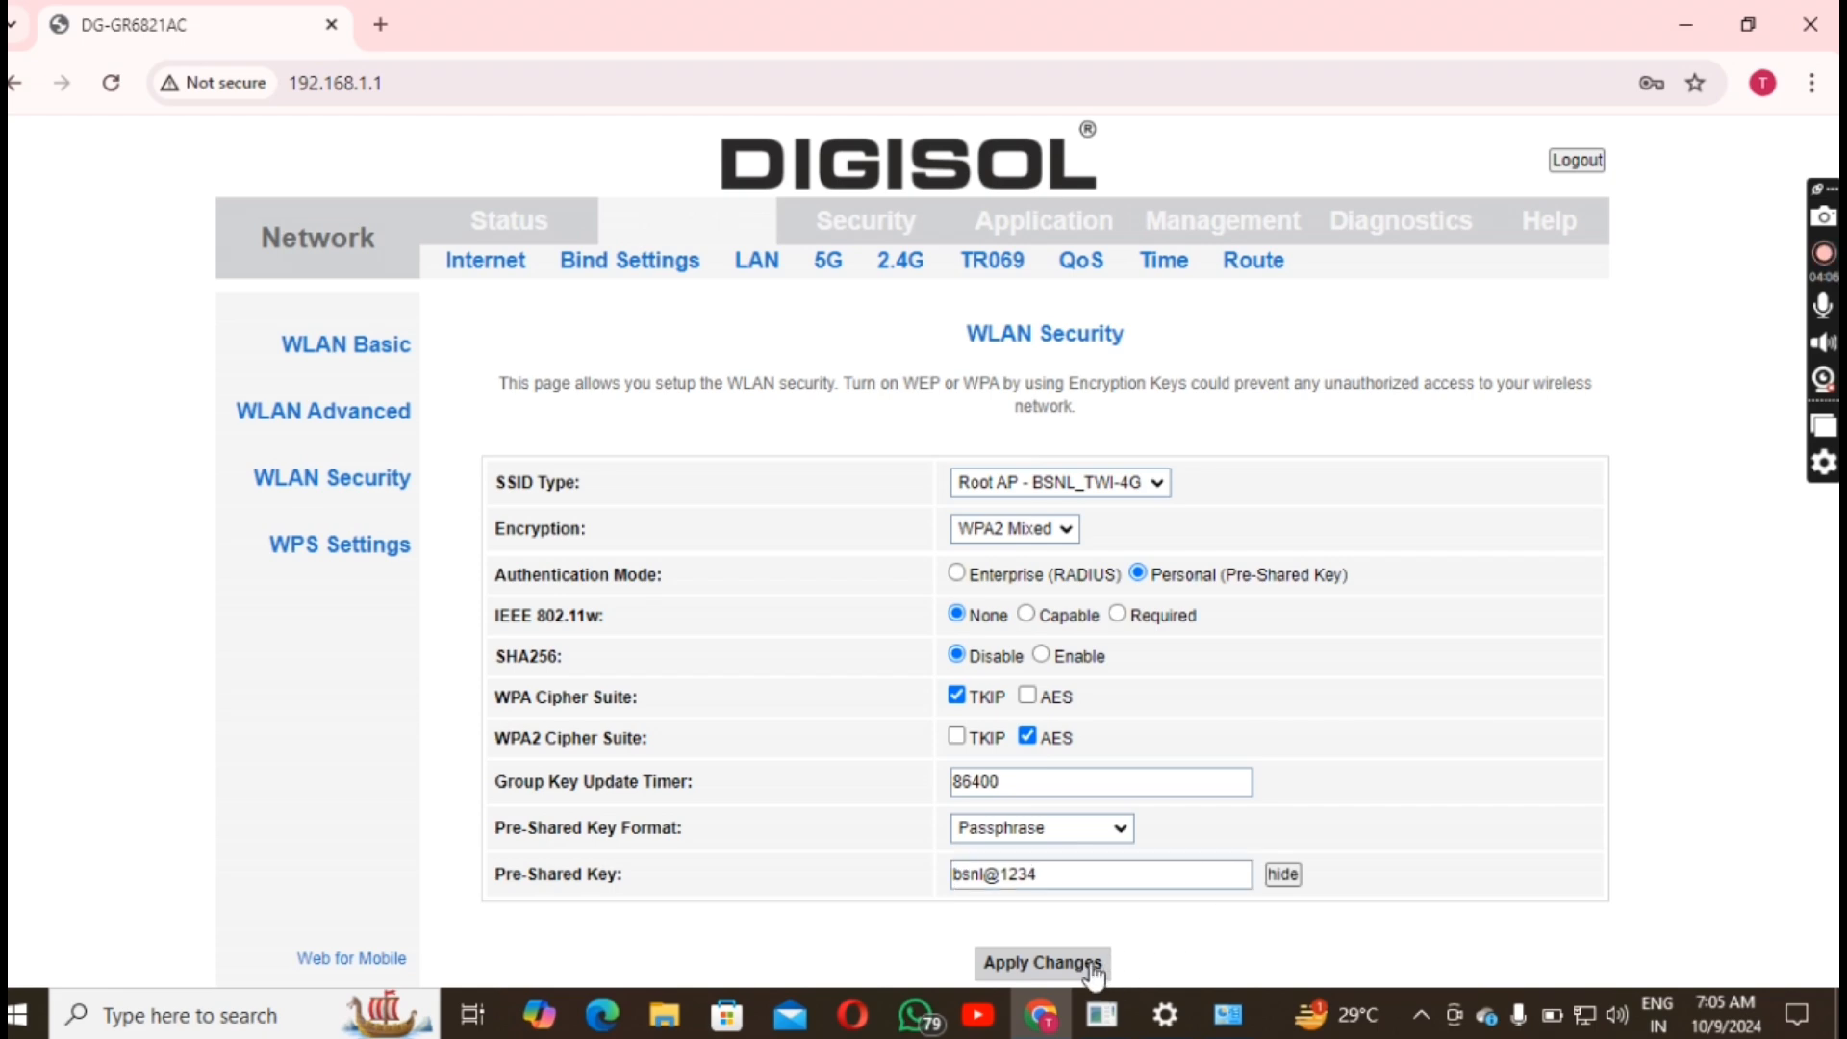
# Step: Apply the new key, dismiss Chrome's password breach warning, and confirm the success message
pyautogui.click(1043, 963)
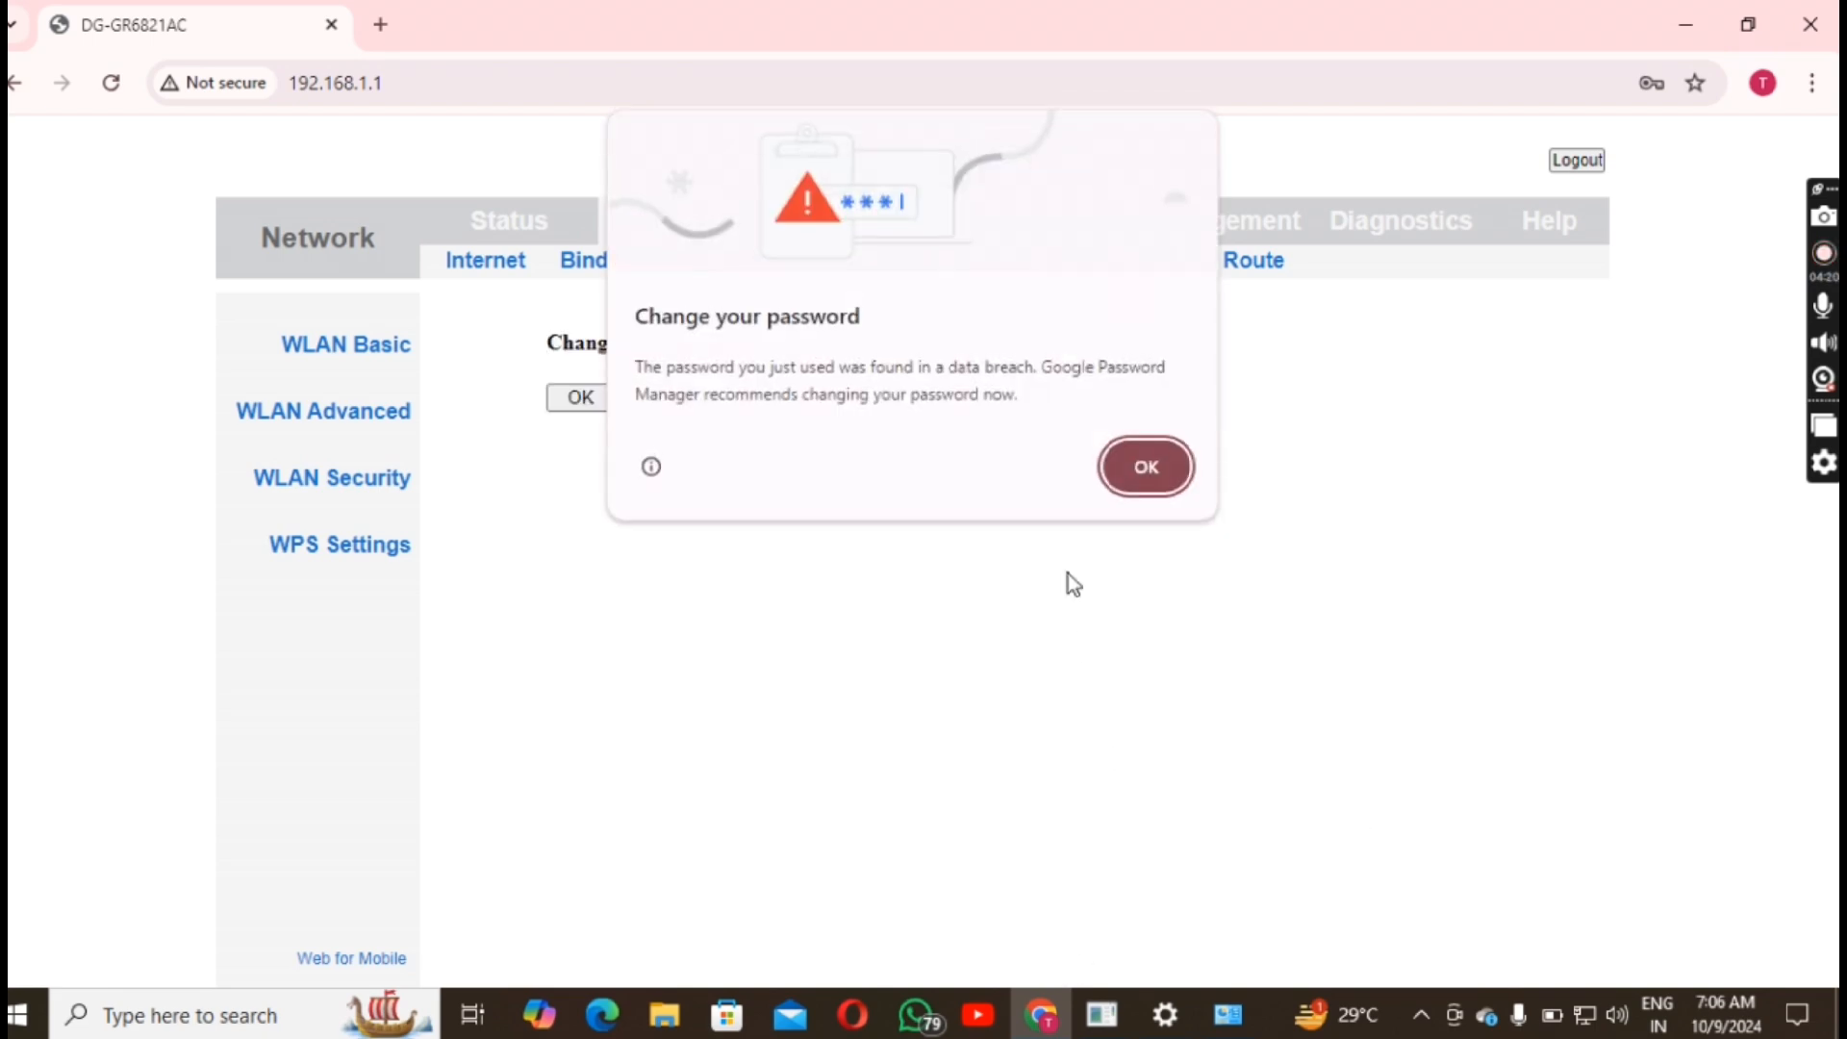
pyautogui.click(1141, 488)
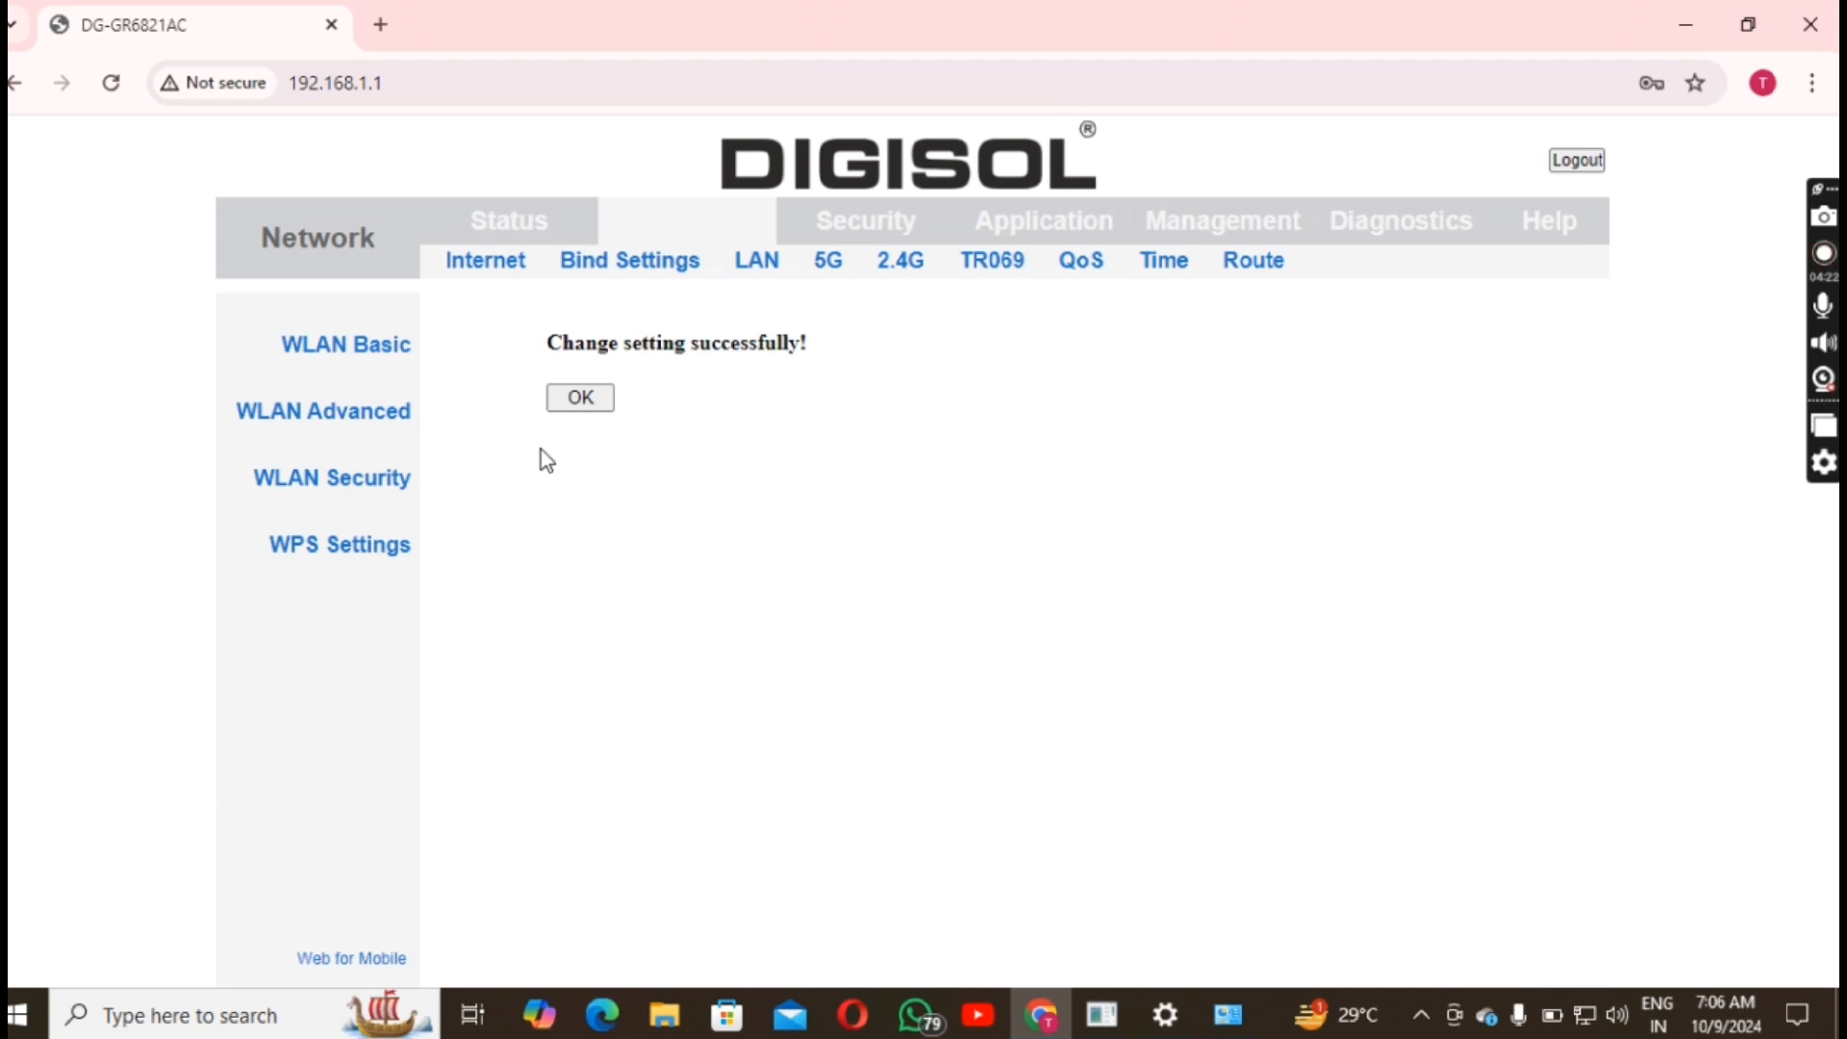
pyautogui.click(586, 408)
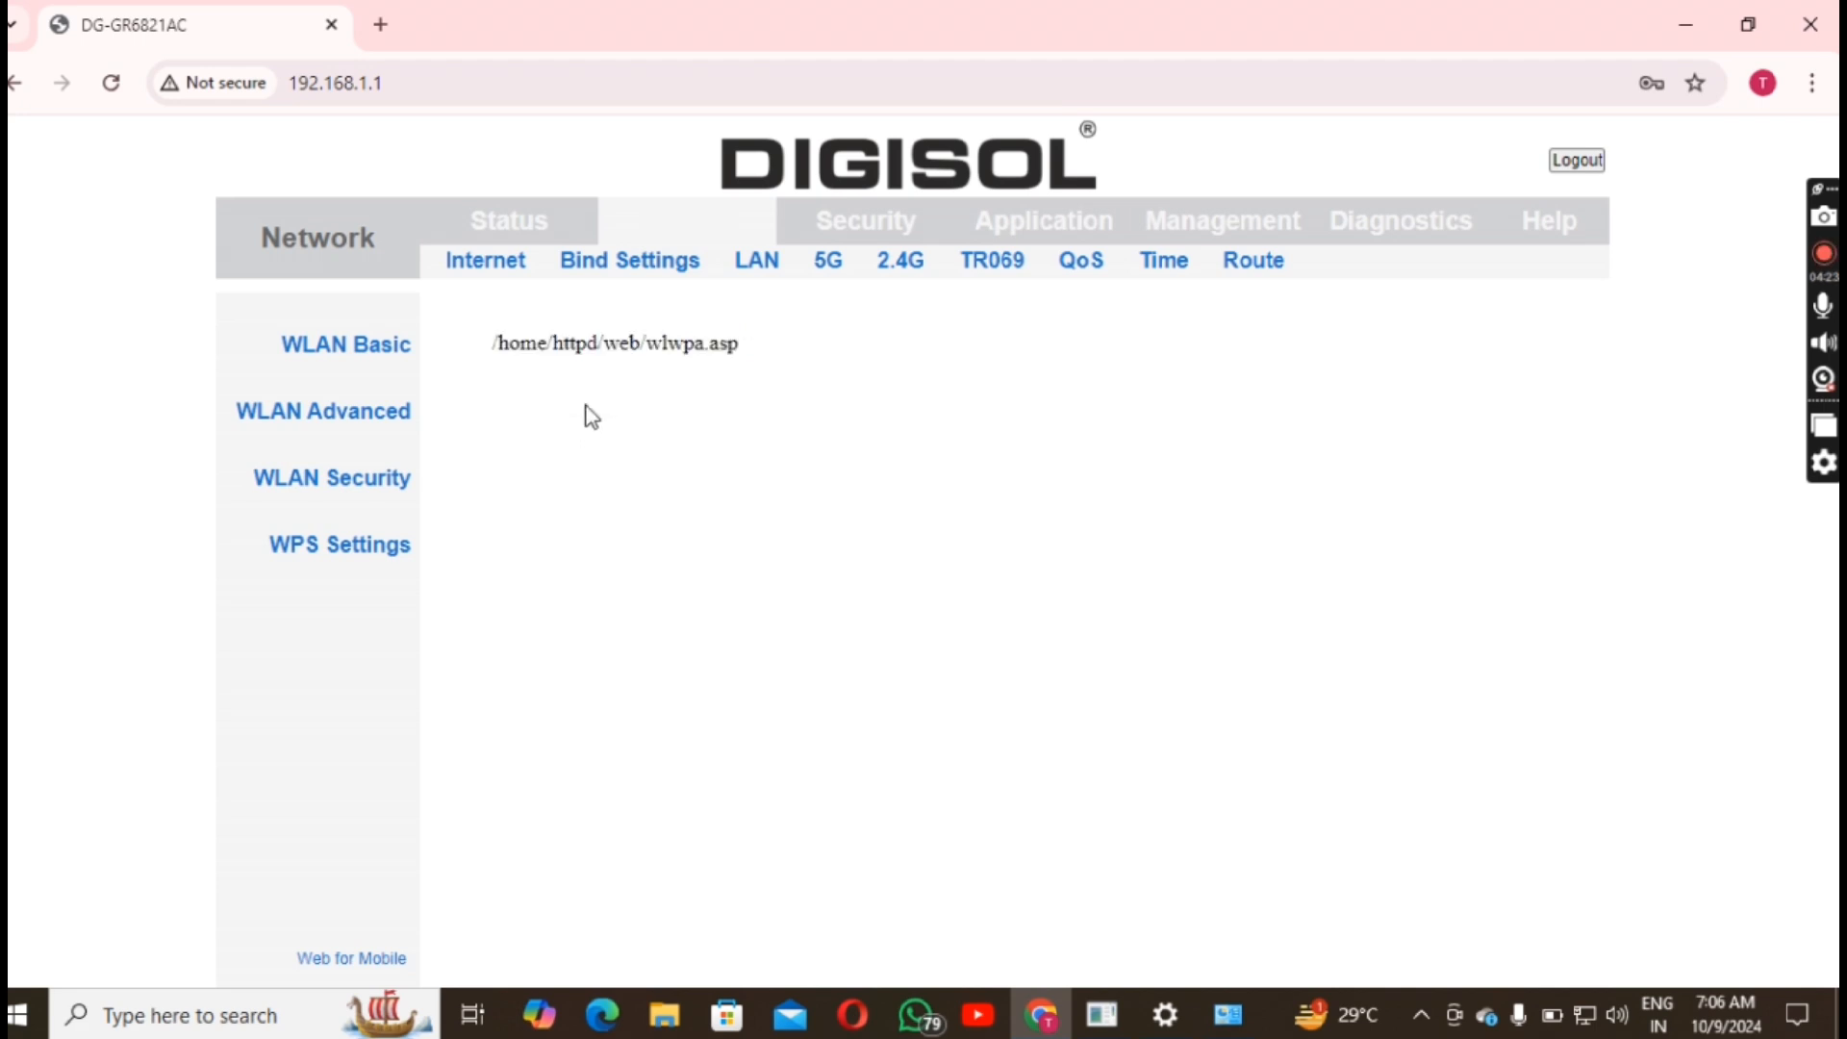
# Step: Check the PPPoE WAN status and EPON fibre link info, ending on the Device Info page
pyautogui.click(870, 230)
pyautogui.click(516, 231)
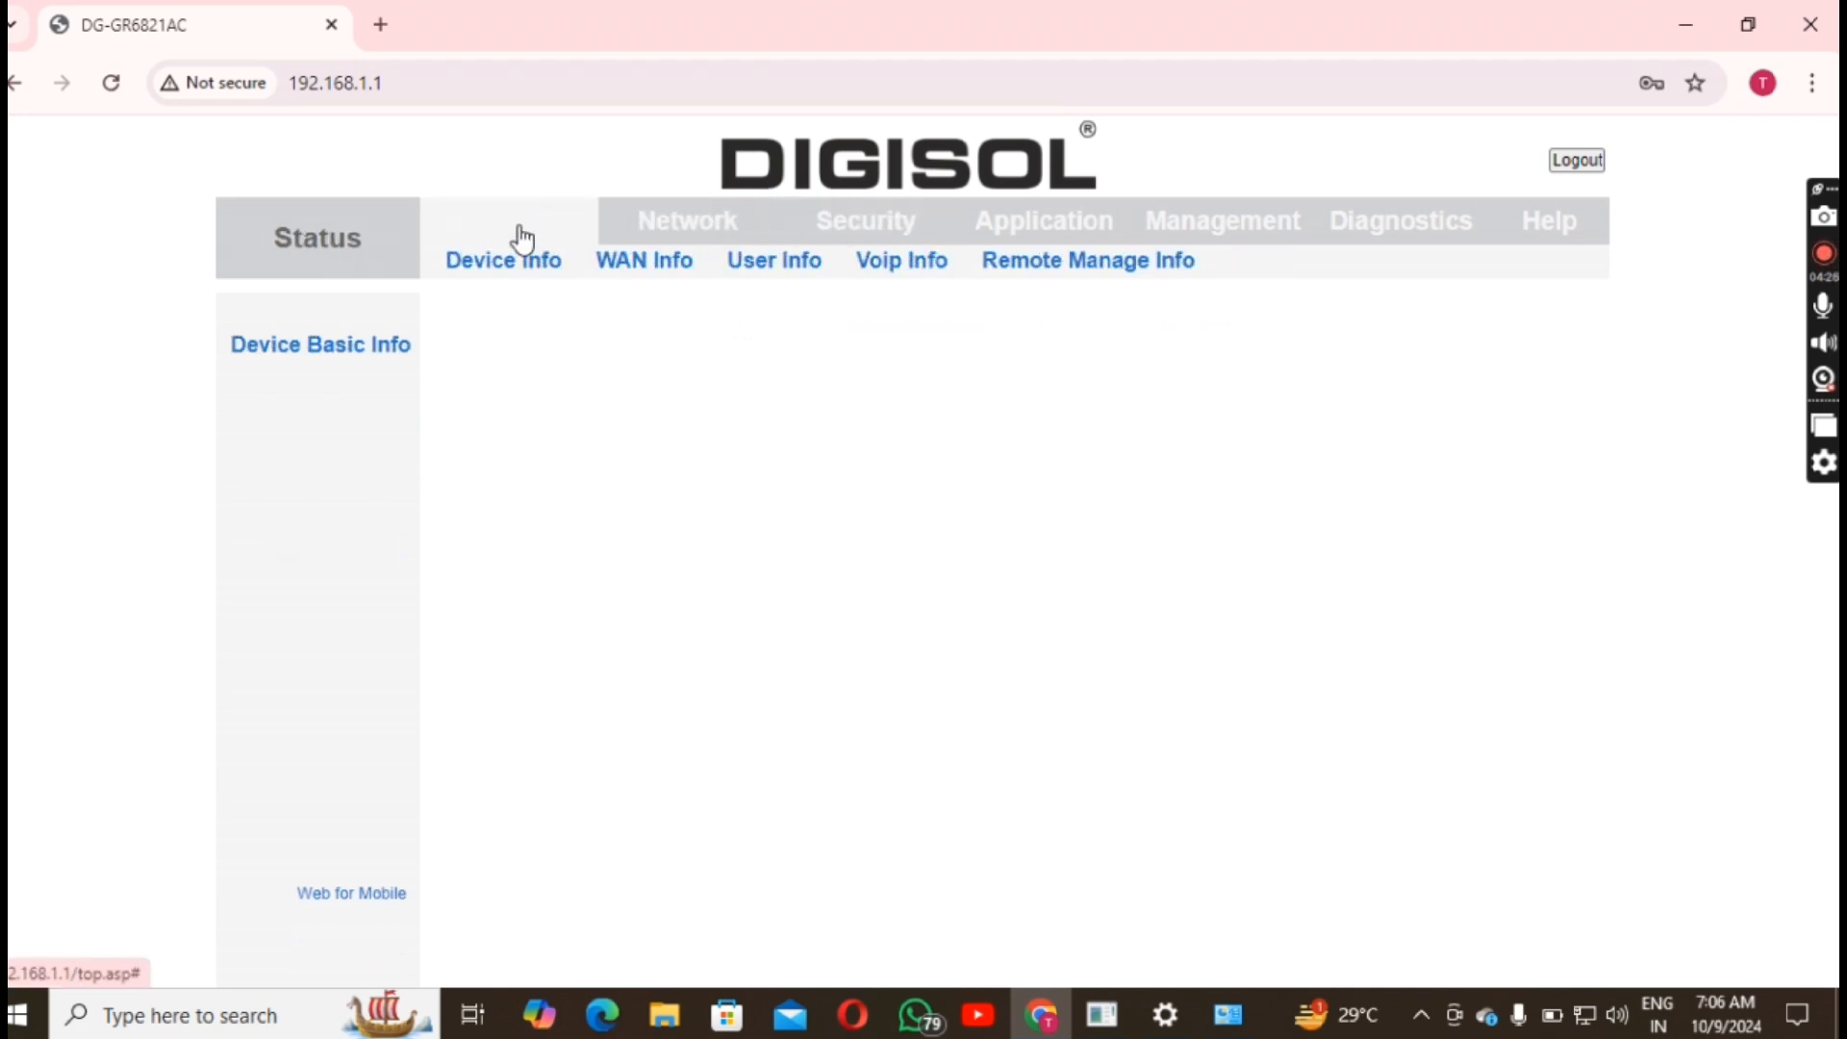
pyautogui.click(650, 269)
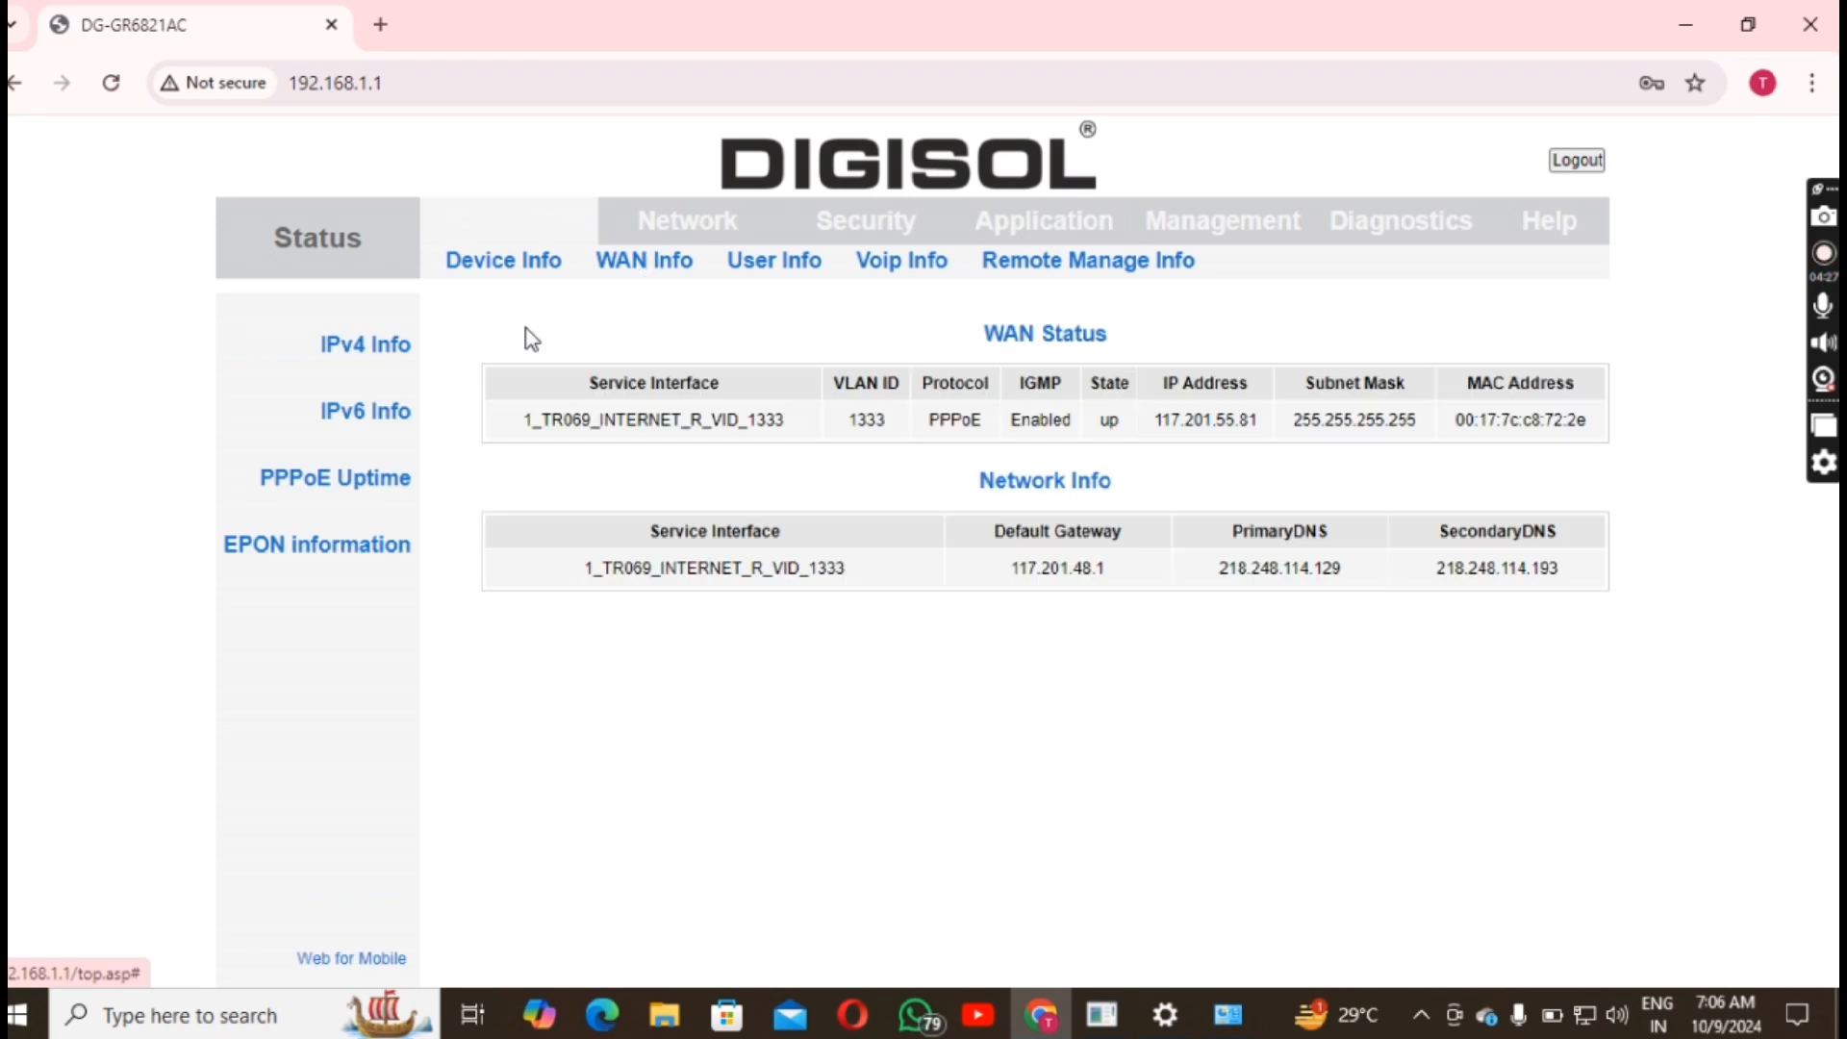
pyautogui.click(317, 556)
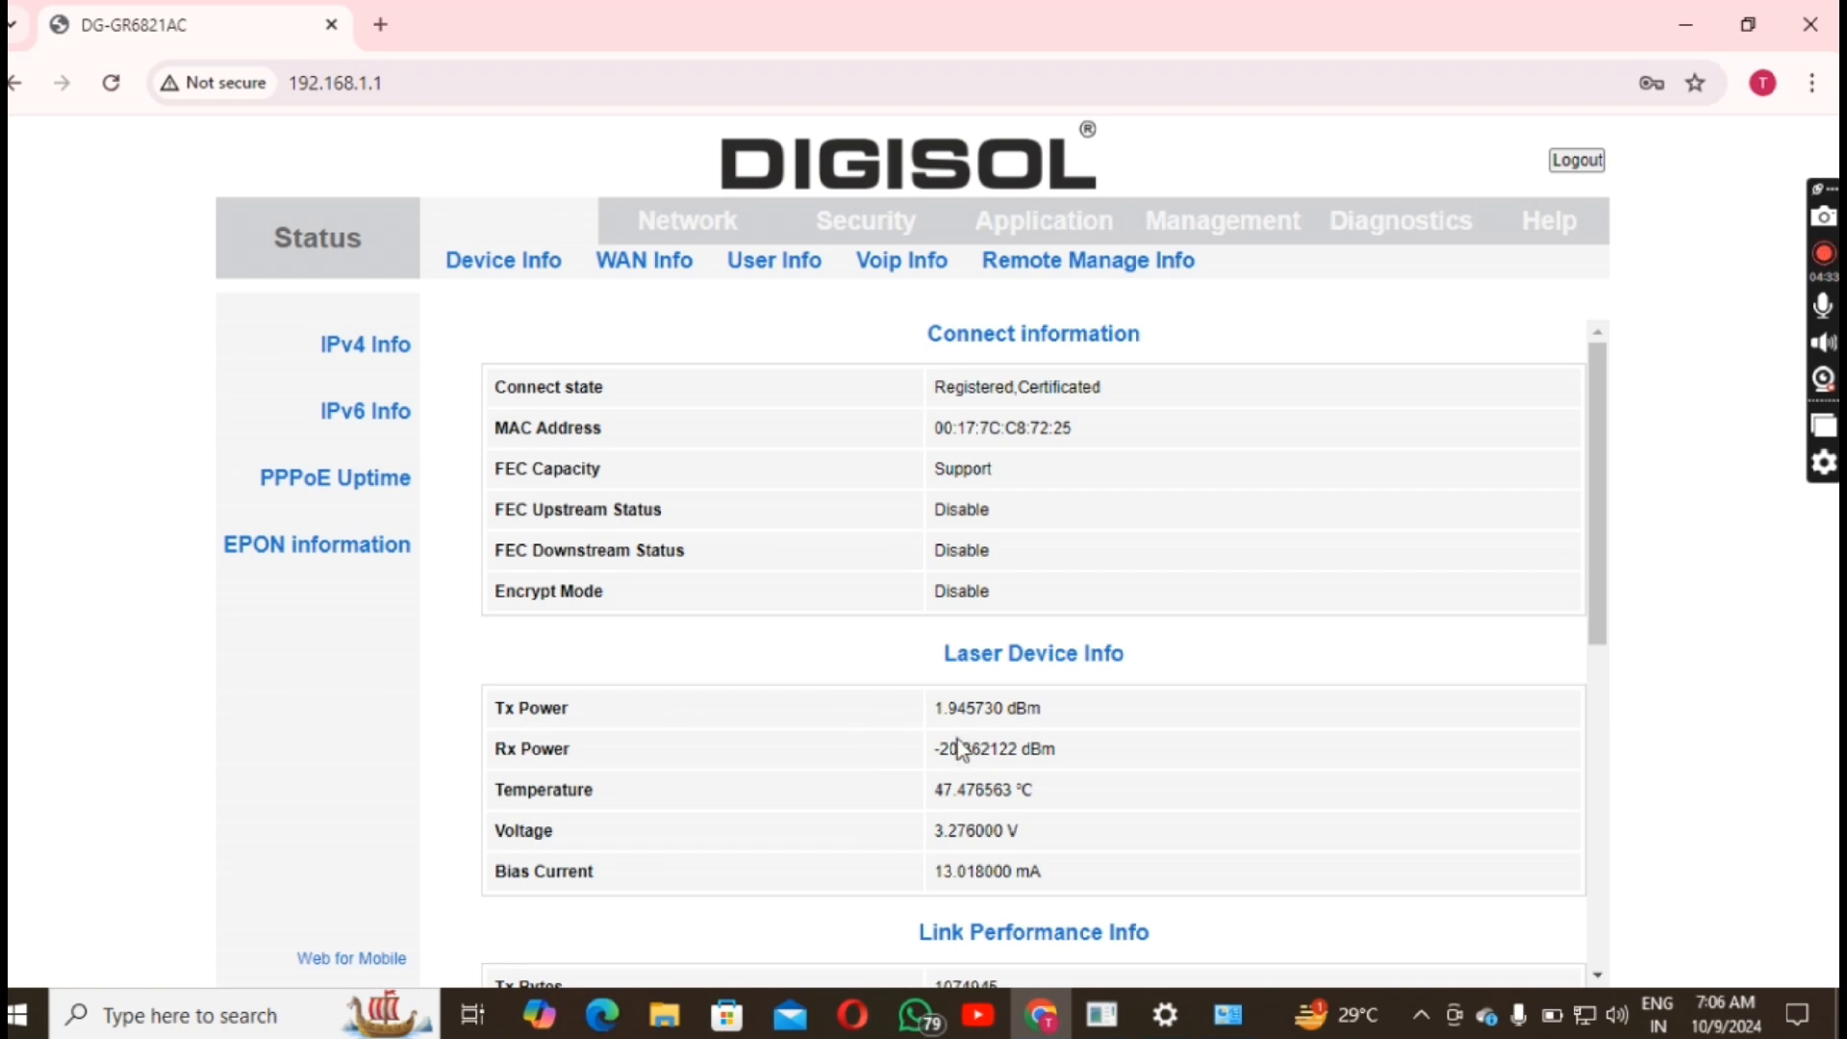
pyautogui.click(519, 250)
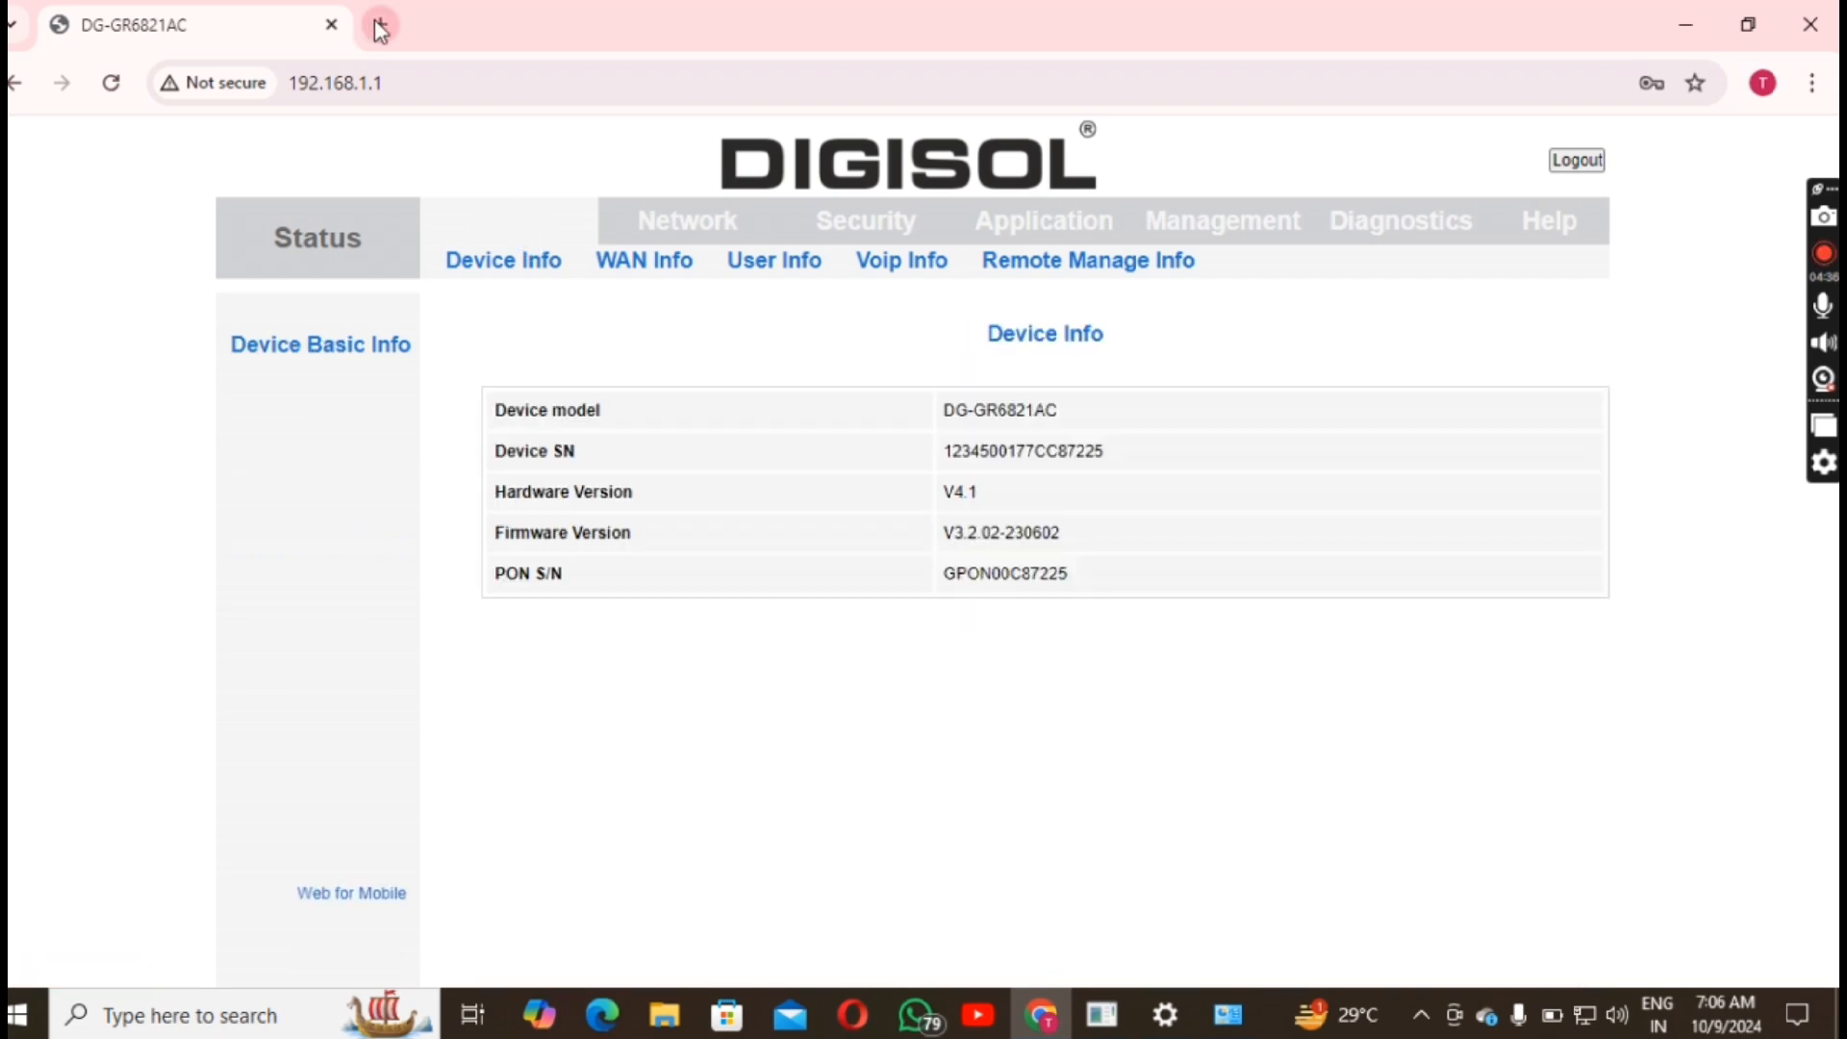
# Step: Search Google for 'speed test' in a new tab and run the speed test
pyautogui.click(381, 29)
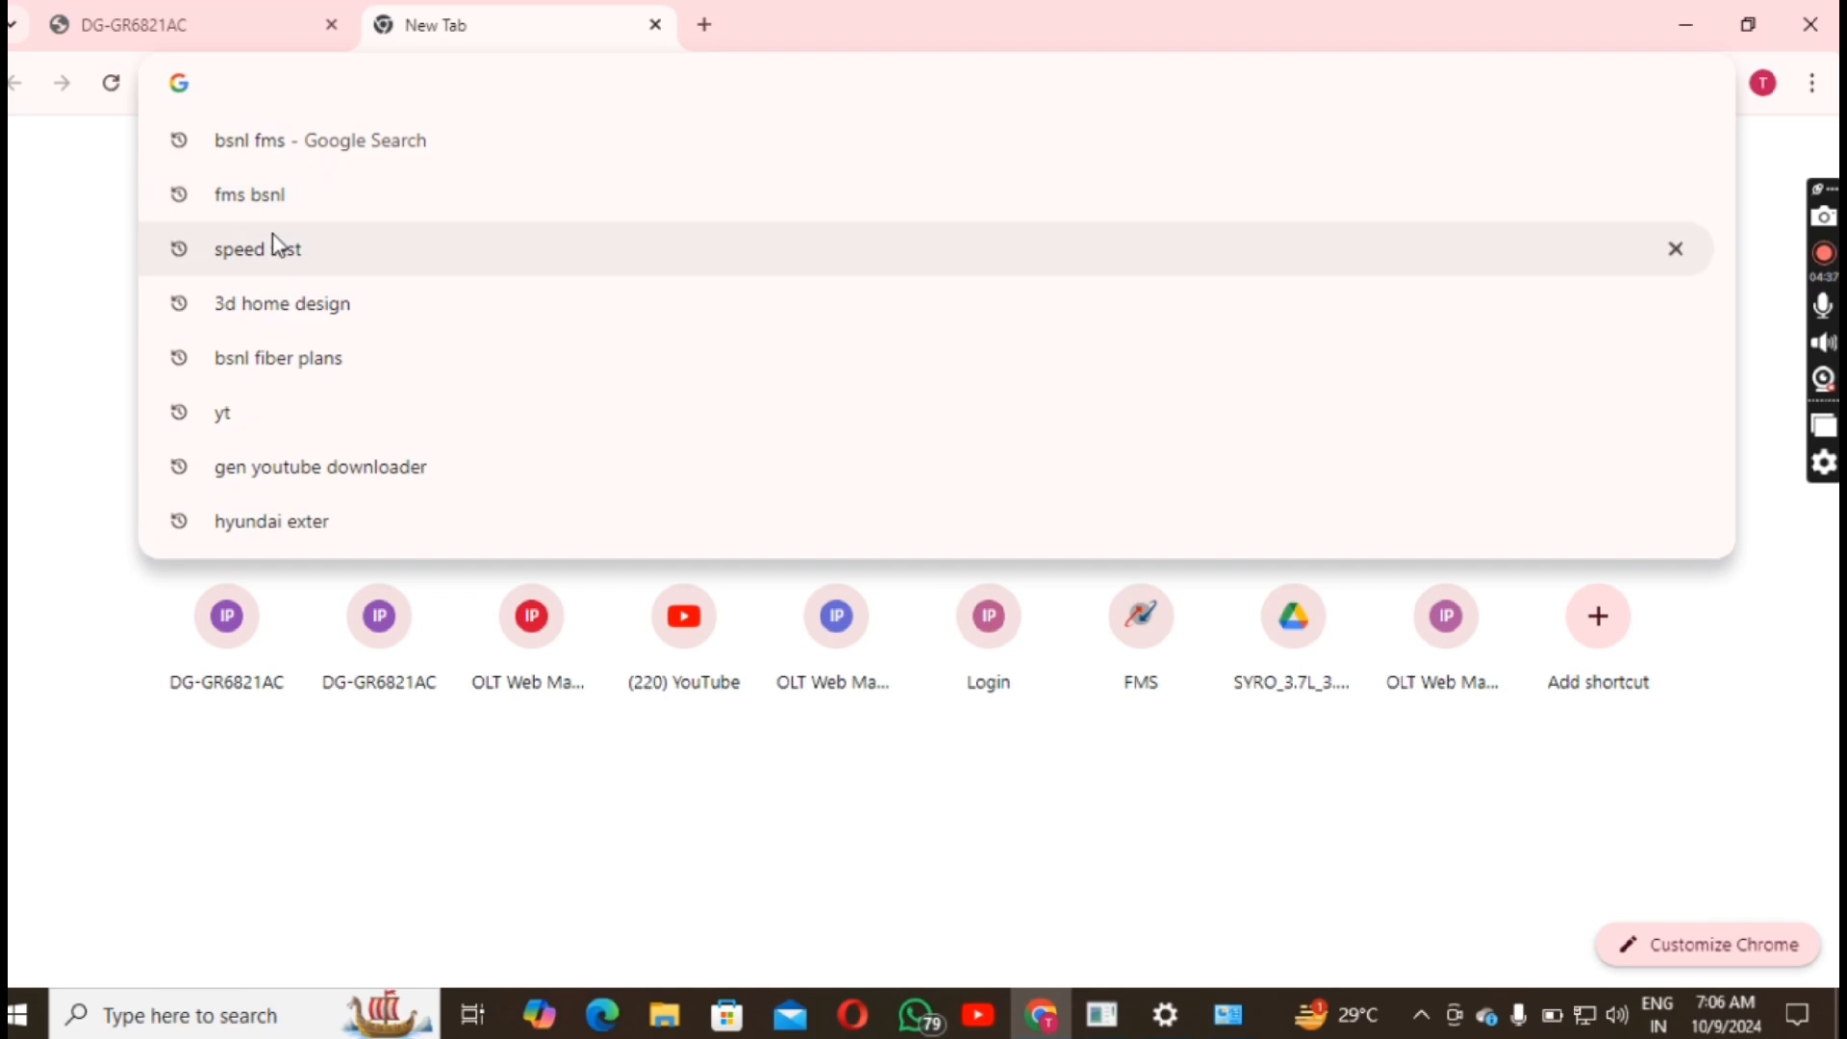
pyautogui.click(275, 246)
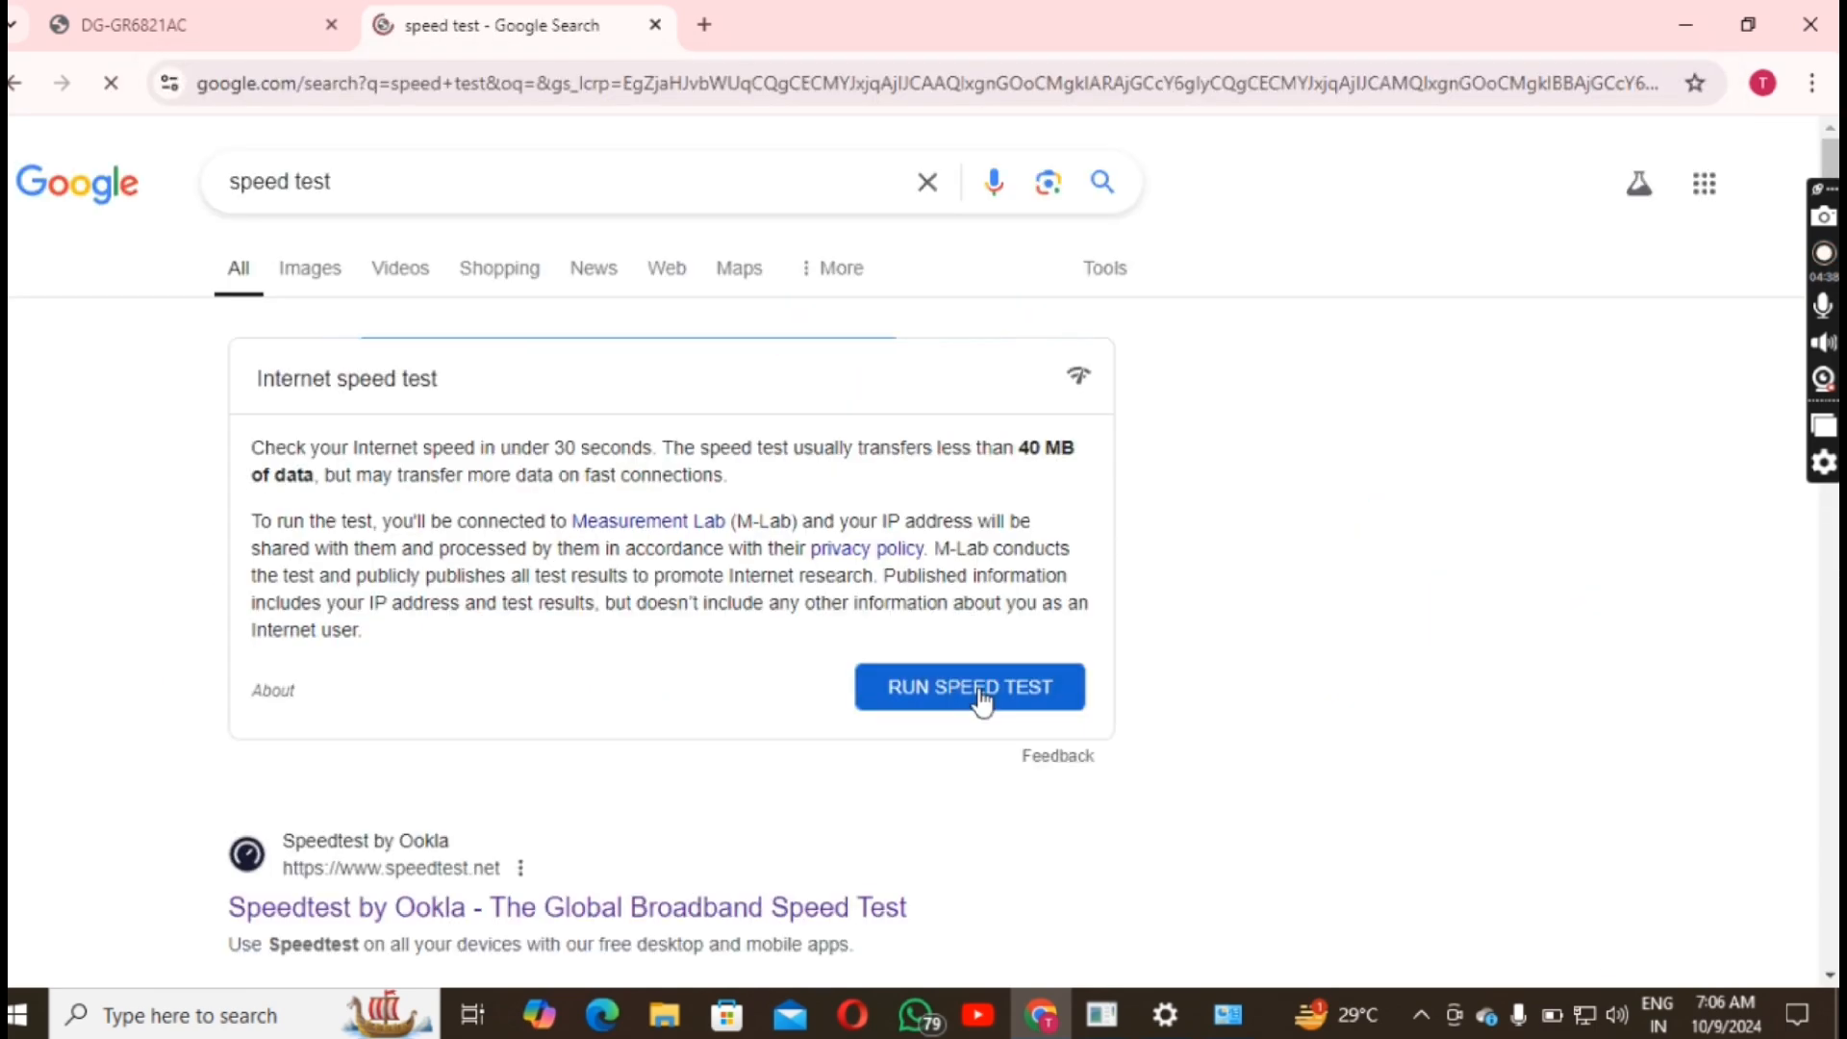
pyautogui.click(981, 704)
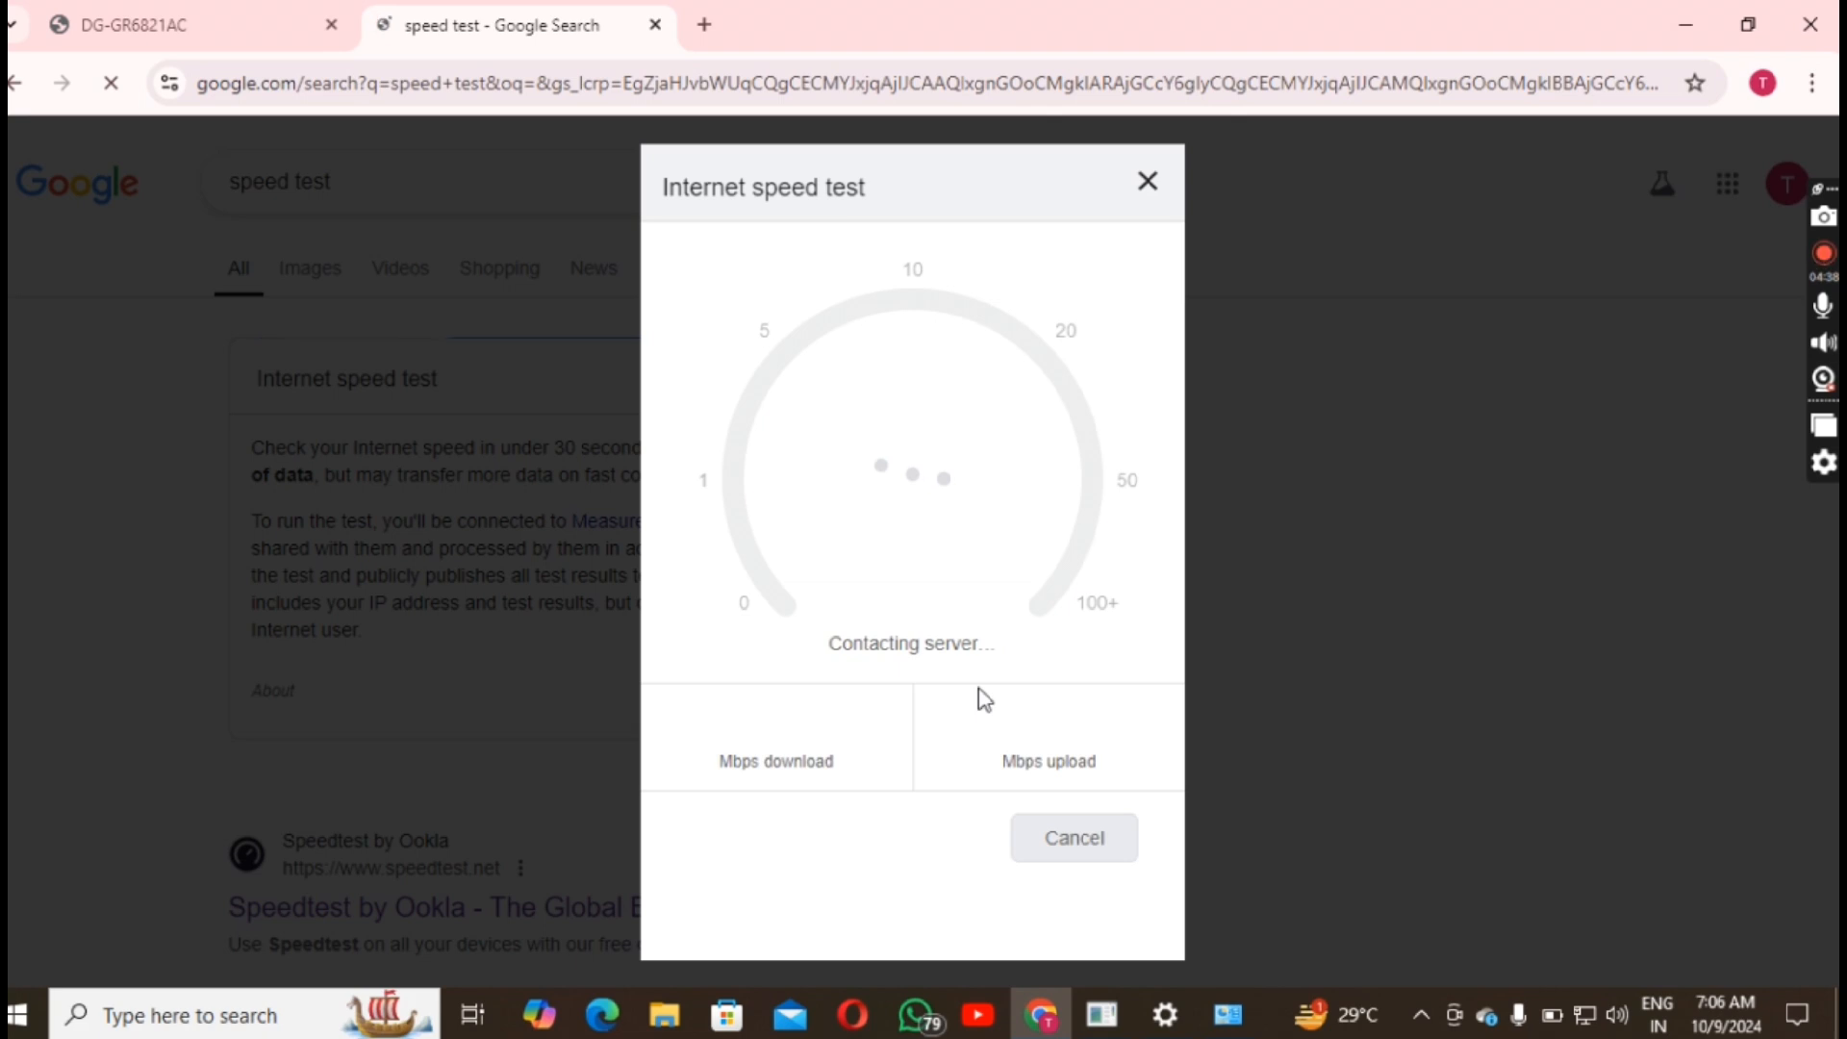